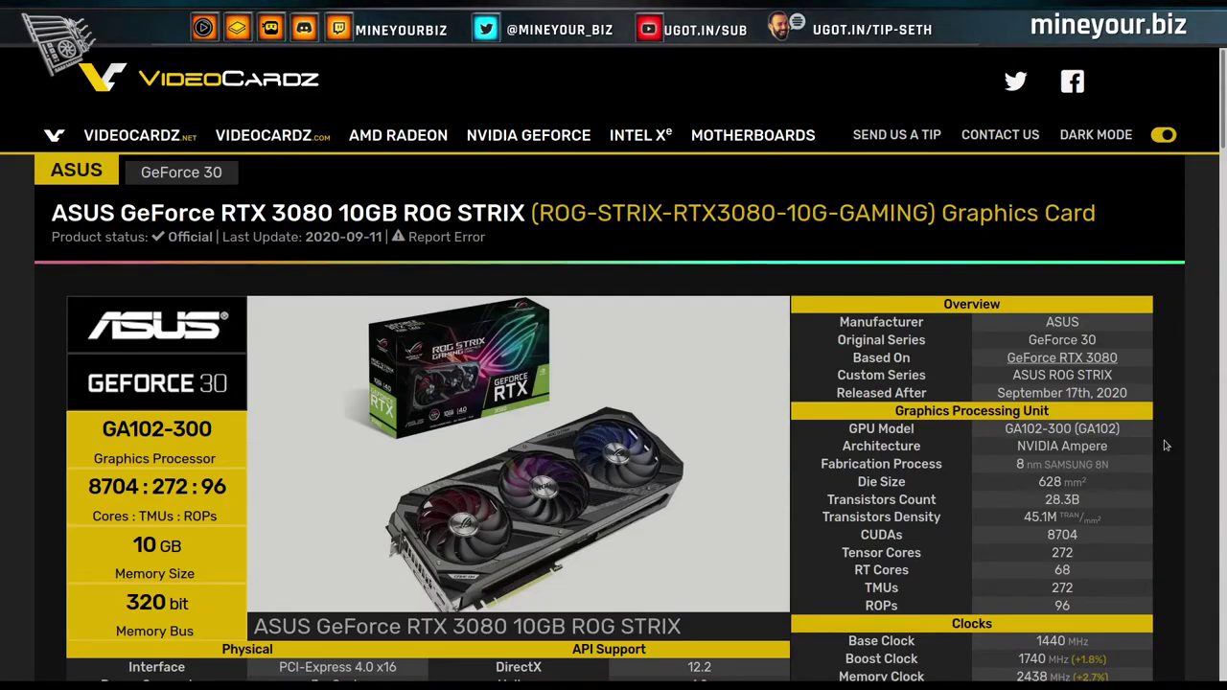
Scroll through the currently open Amazon product page.
{"action": "scroll", "coordinate": [1166, 445], "scroll_direction": "down", "scroll_amount": 3}
{"action": "scroll", "coordinate": [1166, 445], "scroll_direction": "up", "scroll_amount": 3}
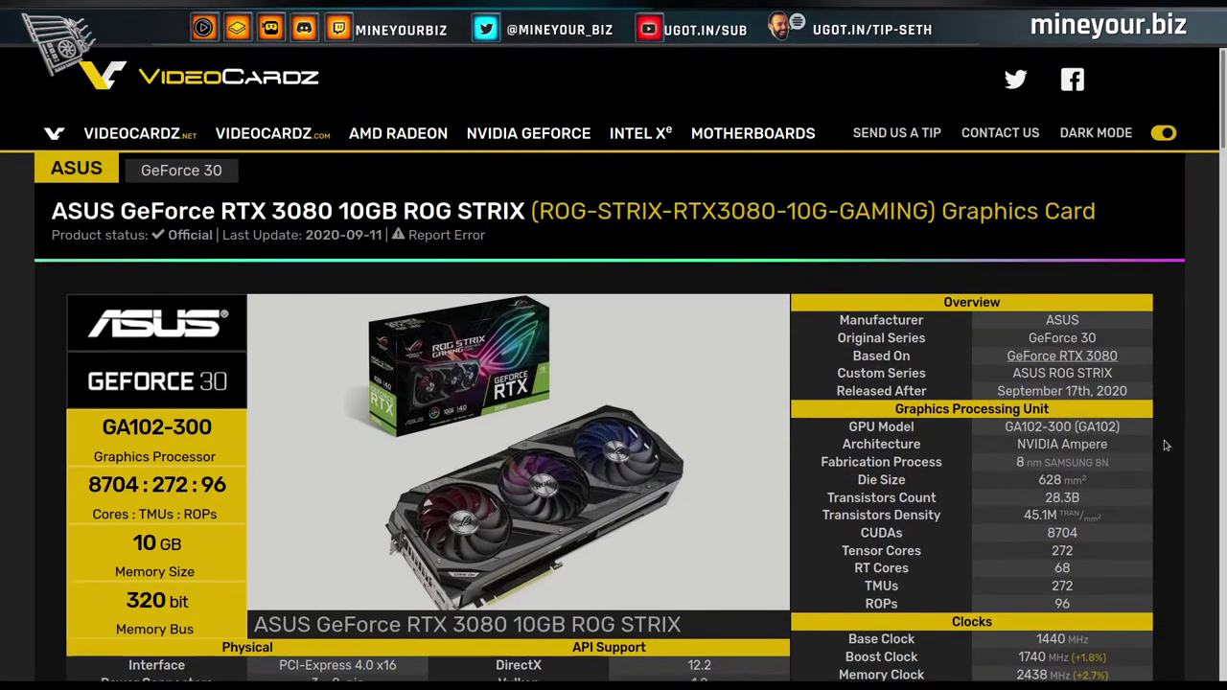
{"action": "scroll", "coordinate": [1166, 445], "scroll_direction": "down", "scroll_amount": 3}
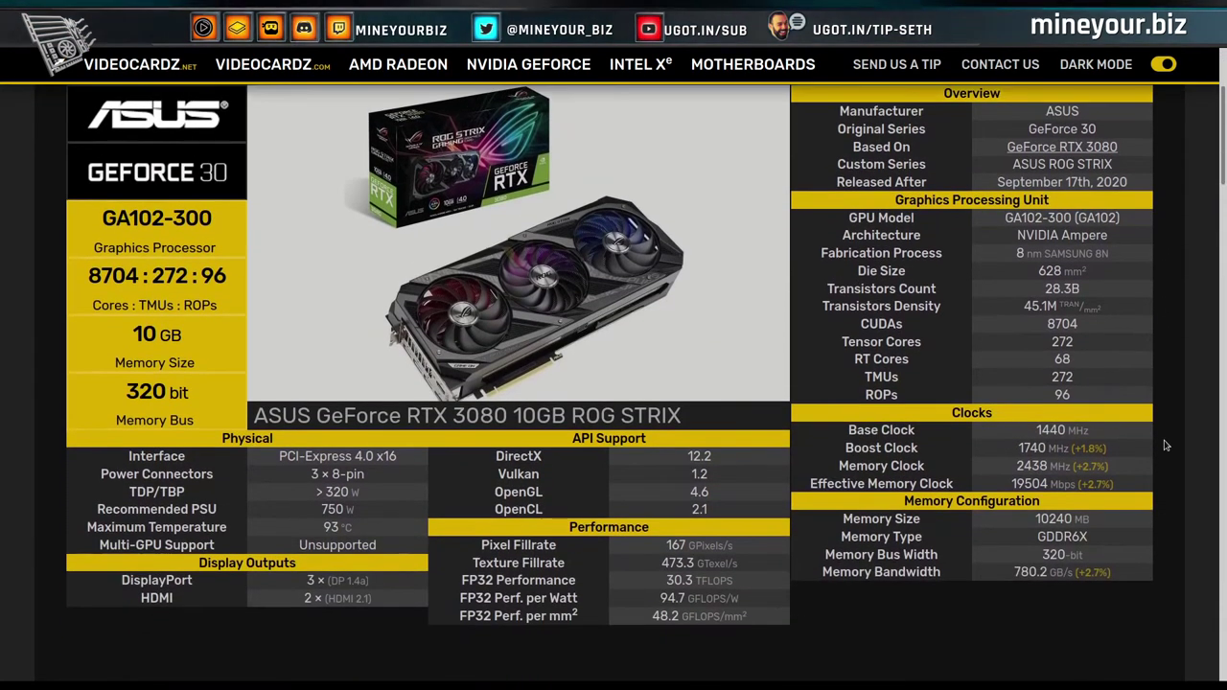
{"action": "scroll", "coordinate": [1166, 445], "scroll_direction": "down", "scroll_amount": 5}
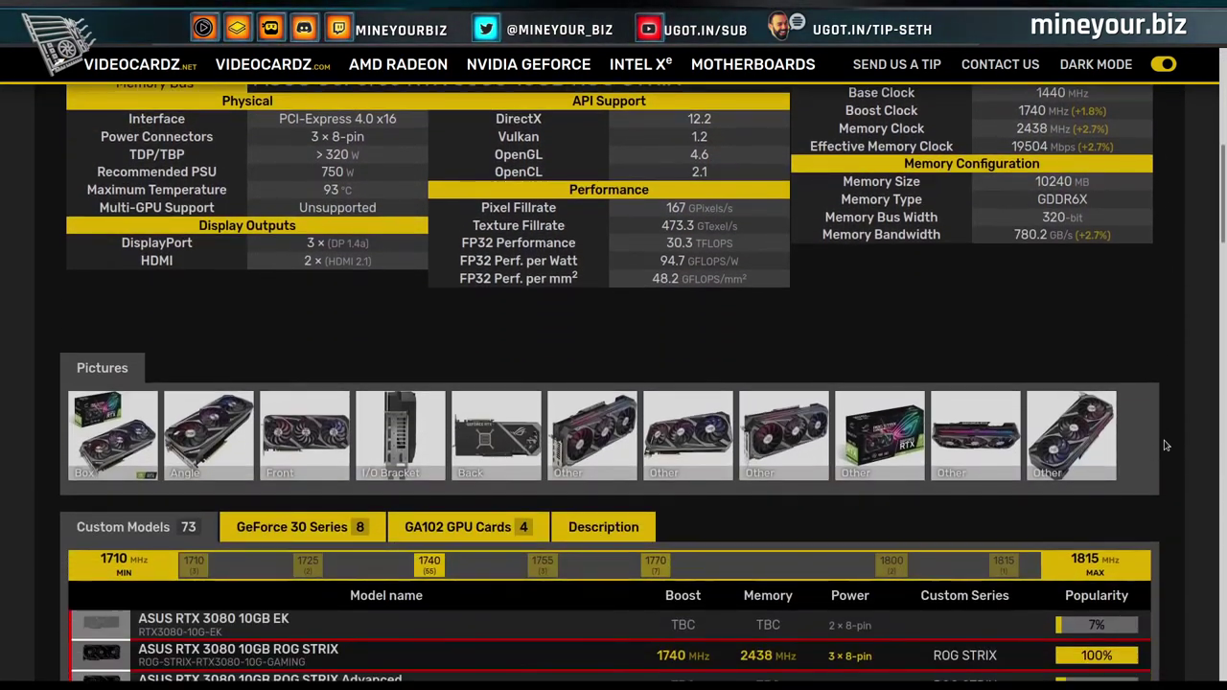
{"action": "scroll", "coordinate": [1166, 445], "scroll_direction": "down", "scroll_amount": 5}
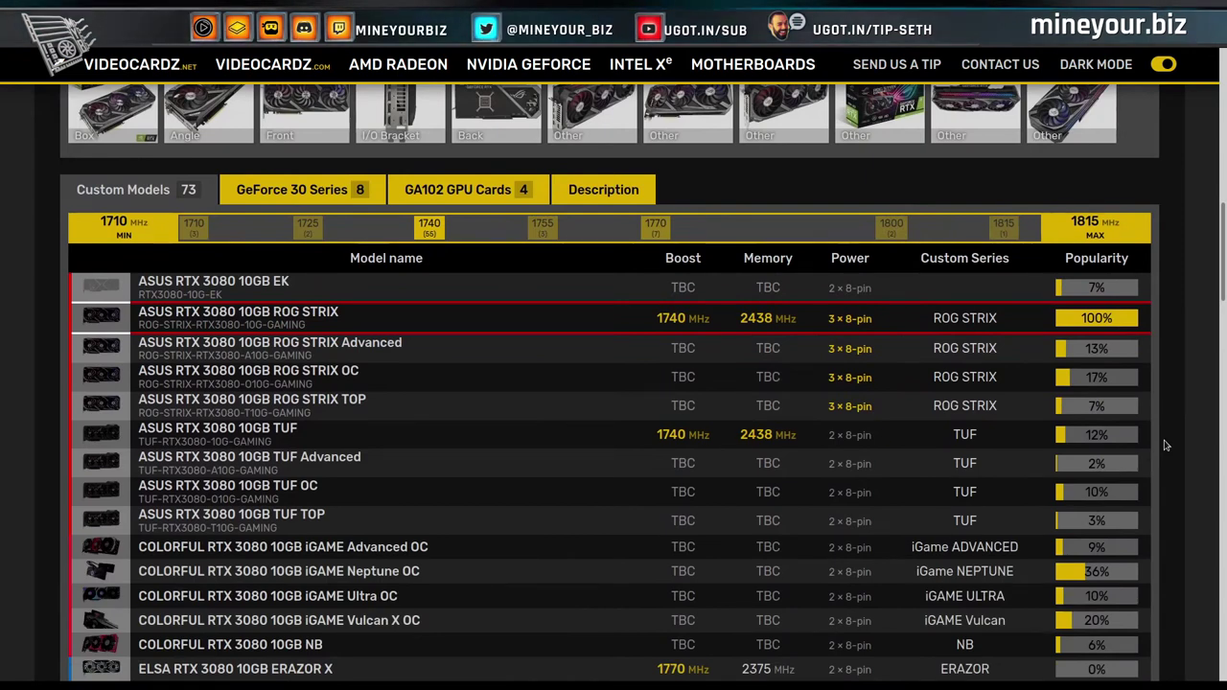
{"action": "scroll", "coordinate": [1166, 445], "scroll_direction": "down", "scroll_amount": 3}
{"action": "scroll", "coordinate": [1167, 445], "scroll_direction": "up", "scroll_amount": 3}
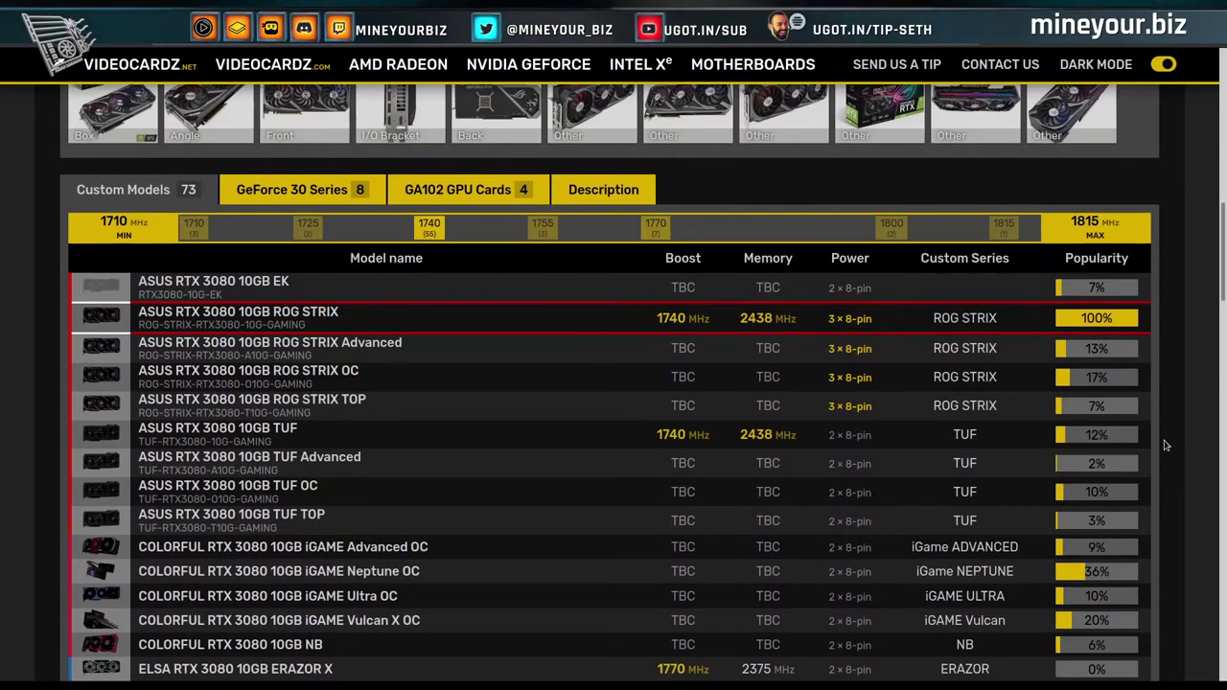
{"action": "scroll", "coordinate": [1166, 445], "scroll_direction": "down", "scroll_amount": 5}
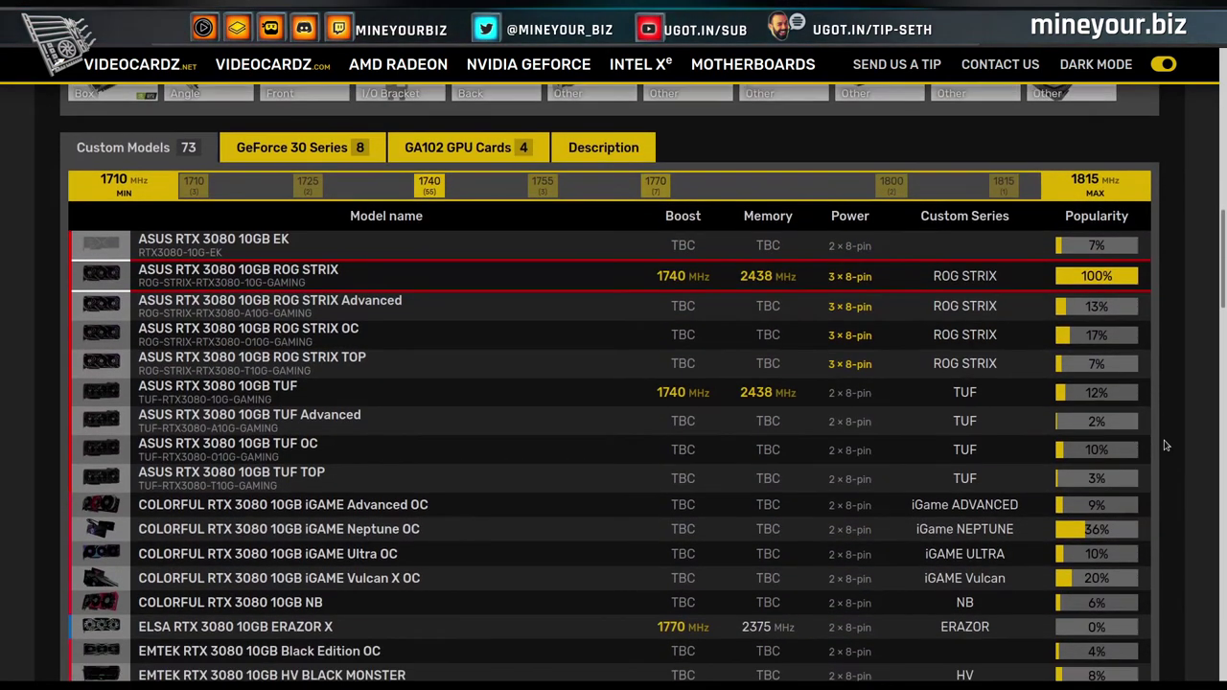
{"action": "scroll", "coordinate": [1166, 445], "scroll_direction": "down", "scroll_amount": 5}
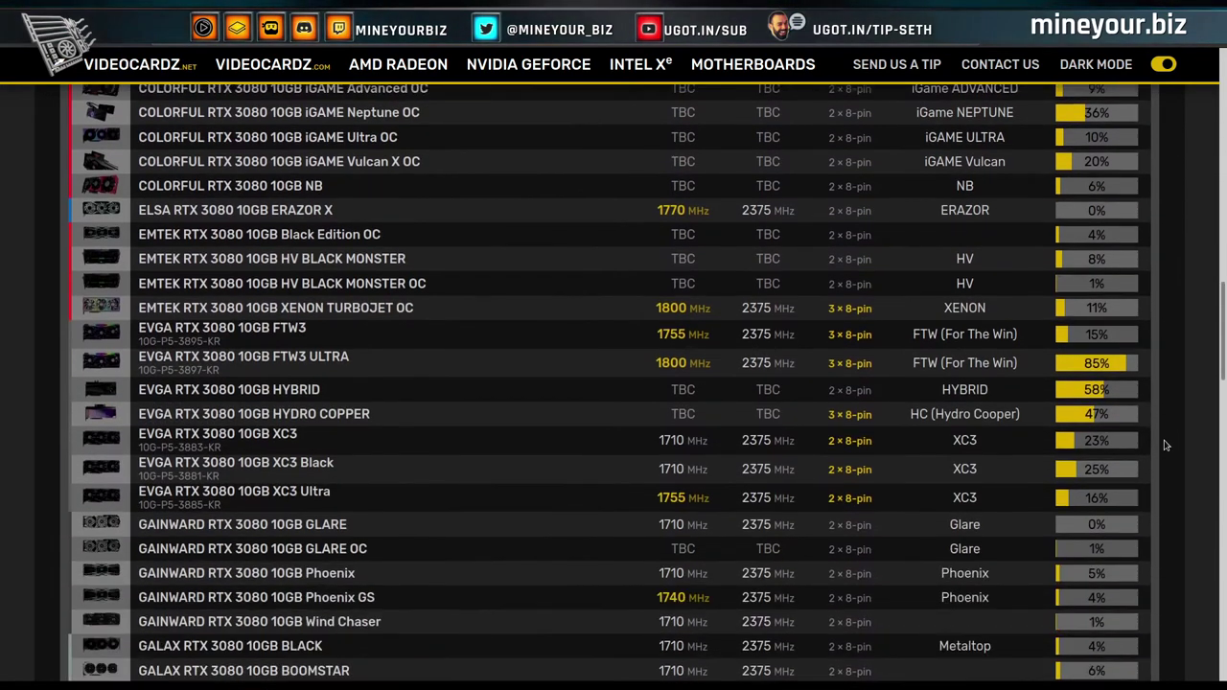
{"action": "scroll", "coordinate": [1166, 445], "scroll_direction": "down", "scroll_amount": 1}
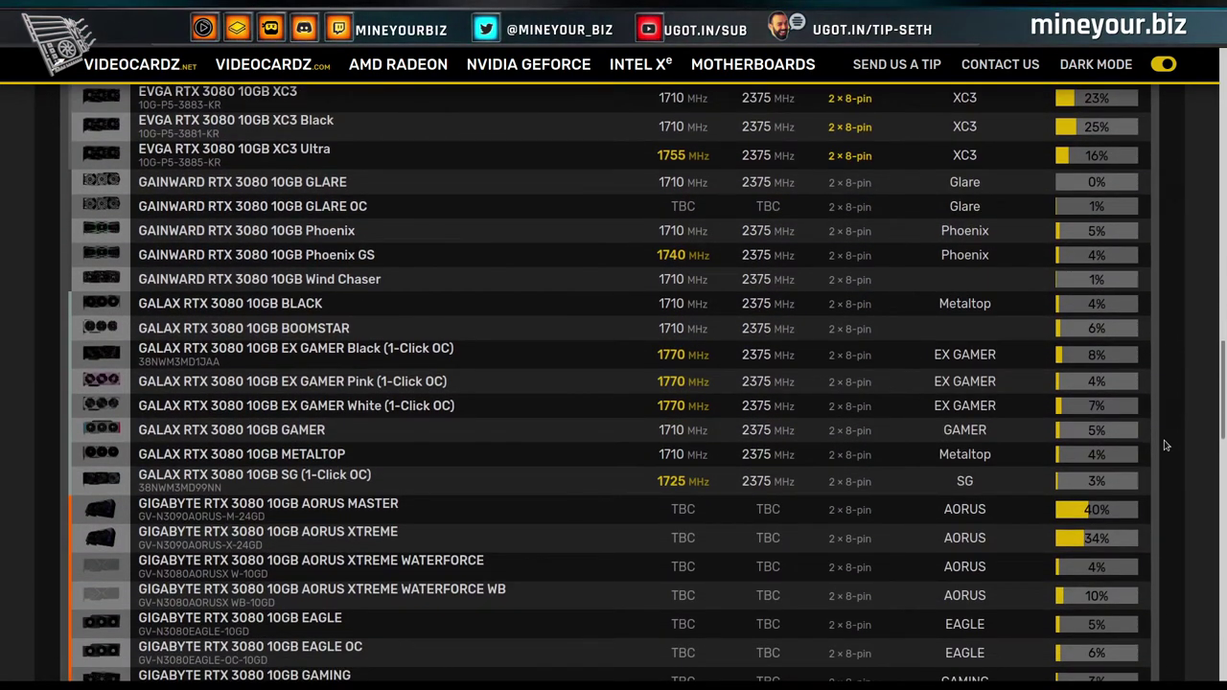
{"action": "scroll", "coordinate": [1166, 445], "scroll_direction": "down", "scroll_amount": 6}
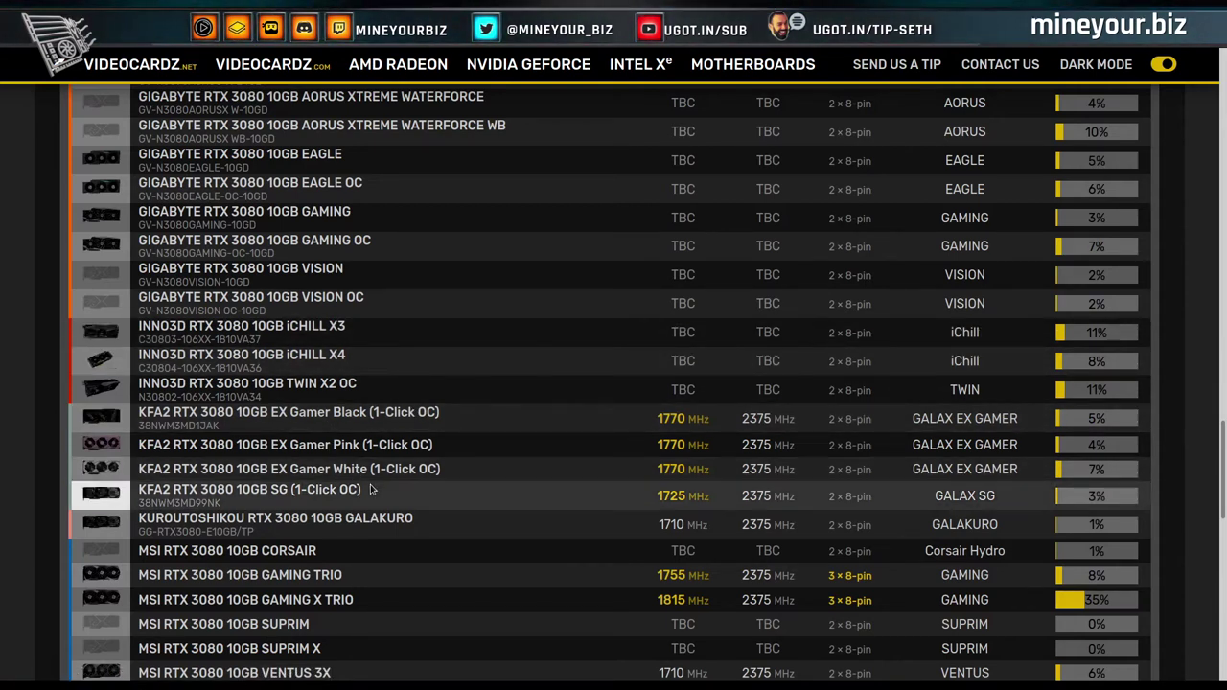
{"action": "scroll", "coordinate": [372, 490], "scroll_direction": "down", "scroll_amount": 2}
{"action": "scroll", "coordinate": [372, 490], "scroll_direction": "down", "scroll_amount": 3}
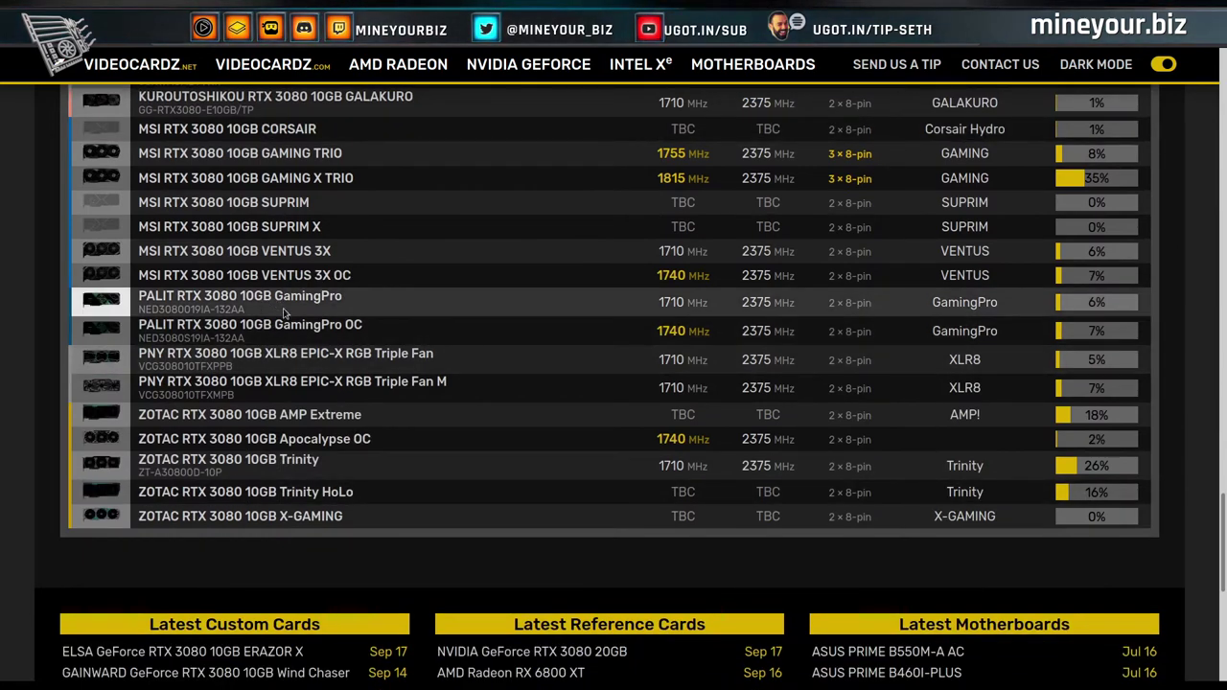
{"action": "scroll", "coordinate": [544, 389], "scroll_direction": "up", "scroll_amount": 10}
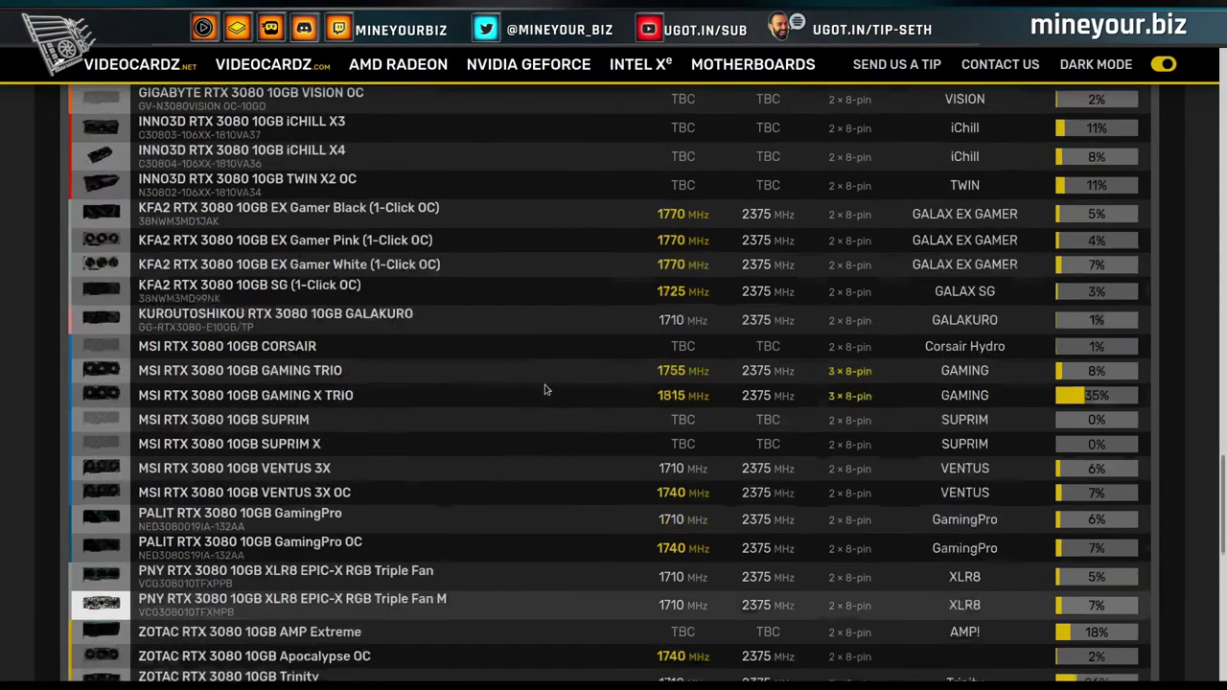
{"action": "scroll", "coordinate": [545, 389], "scroll_direction": "up", "scroll_amount": 12}
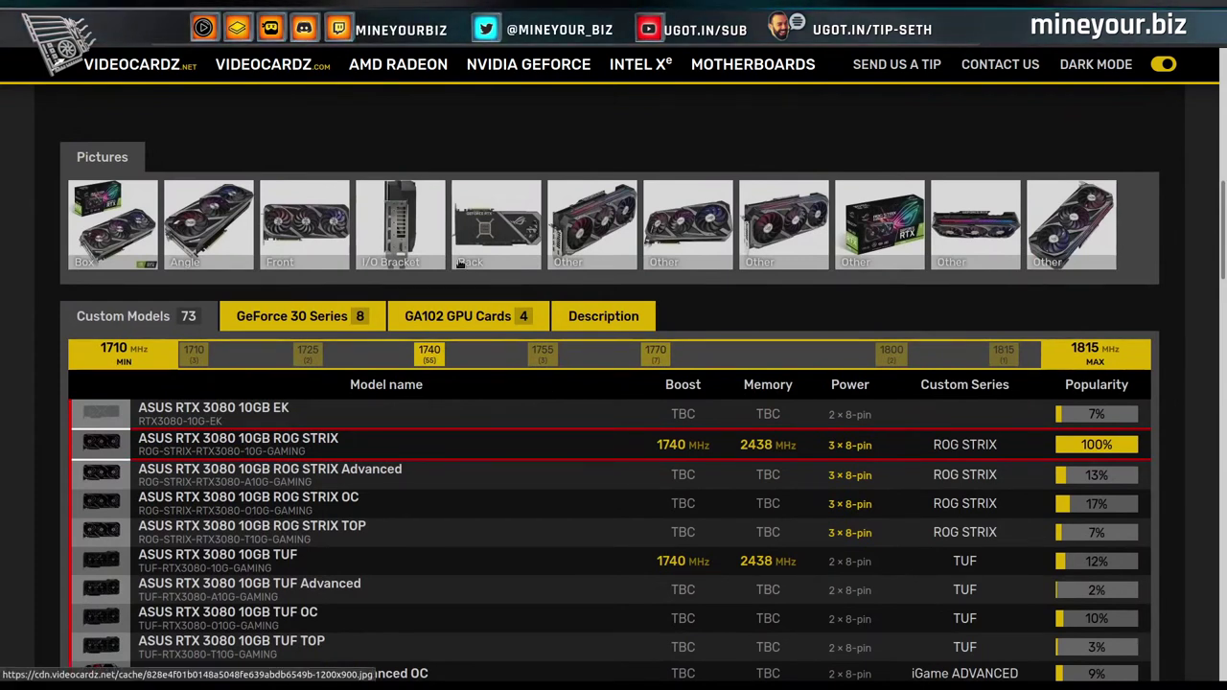
{"action": "scroll", "coordinate": [460, 266], "scroll_direction": "up", "scroll_amount": 10}
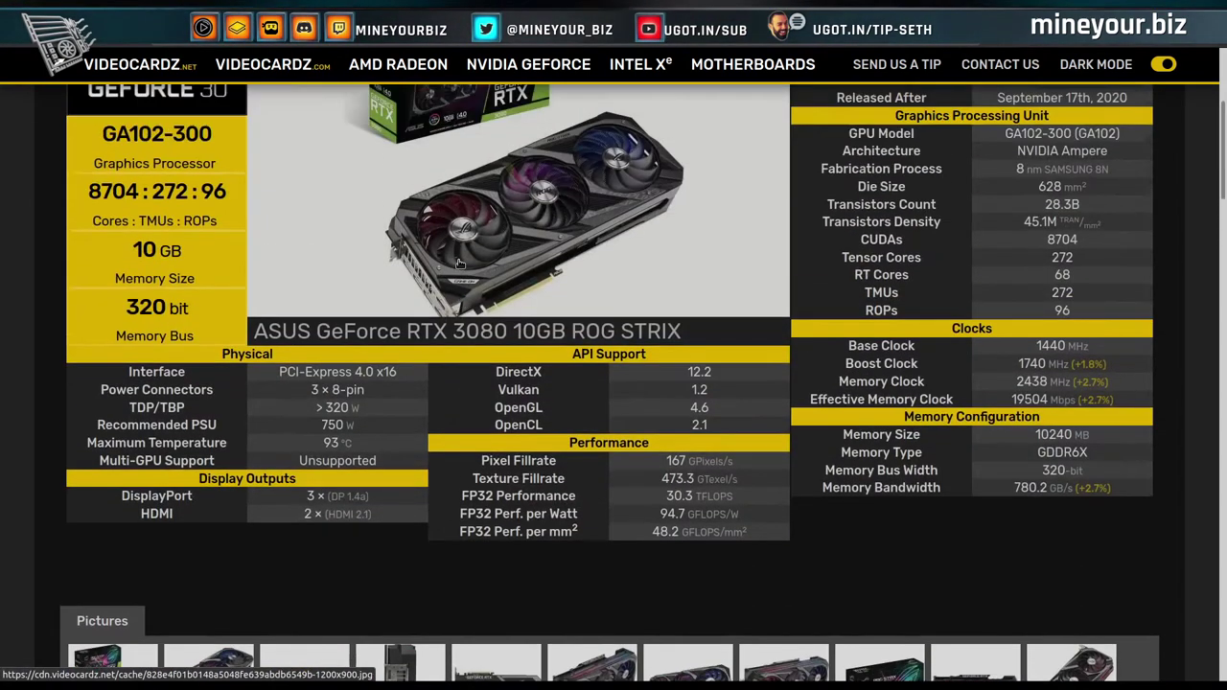
{"action": "scroll", "coordinate": [443, 283], "scroll_direction": "up", "scroll_amount": 2}
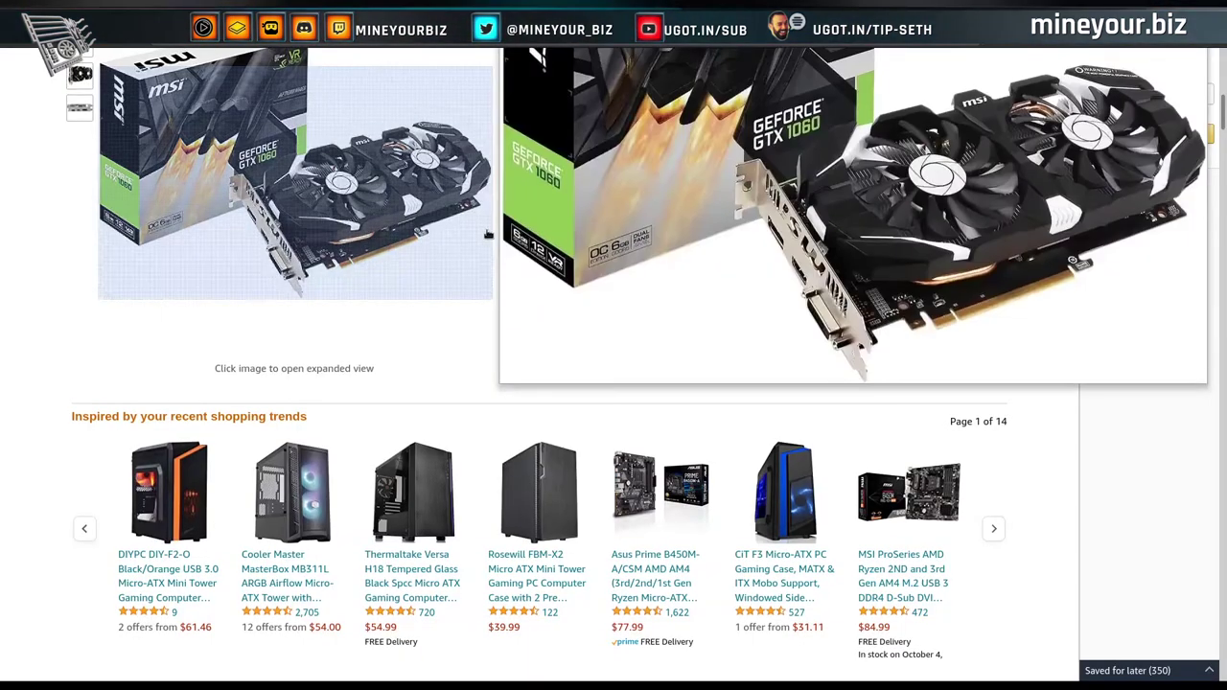
{"action": "scroll", "coordinate": [487, 235], "scroll_direction": "up", "scroll_amount": 5}
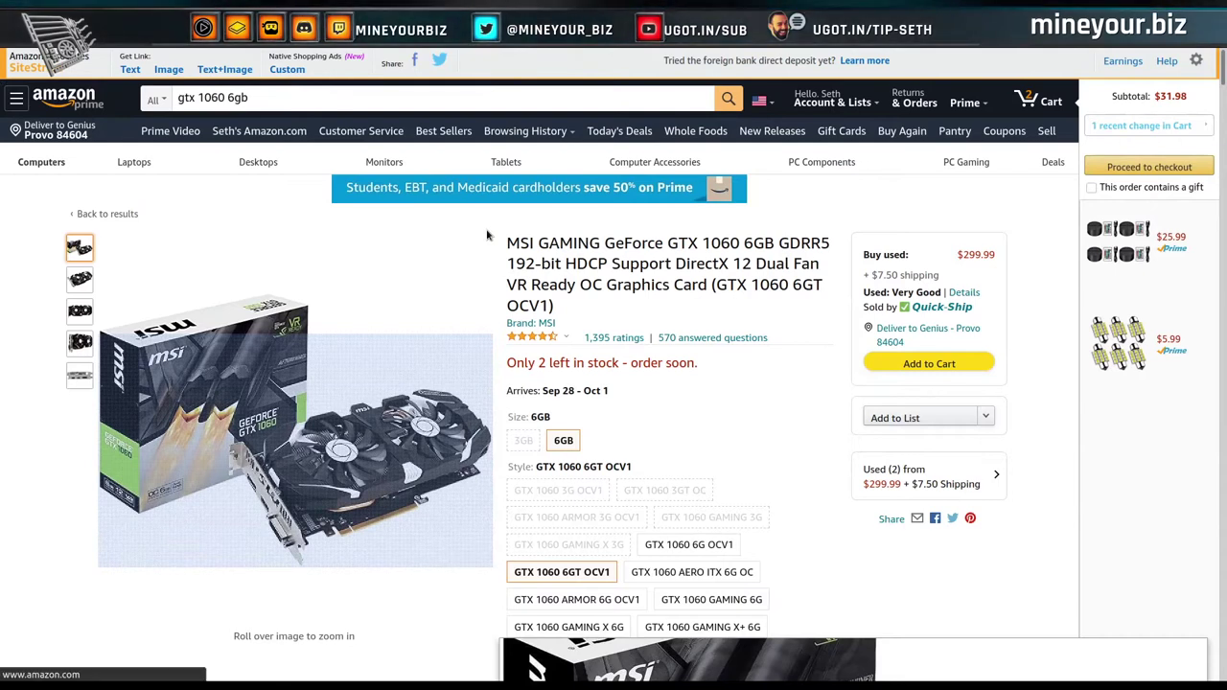
Go back to the 'gtx 1060 6gb' results and open the GeForce store banner.
{"action": "key", "text": "alt+Left"}
{"action": "scroll", "coordinate": [570, 378], "scroll_direction": "up", "scroll_amount": 7}
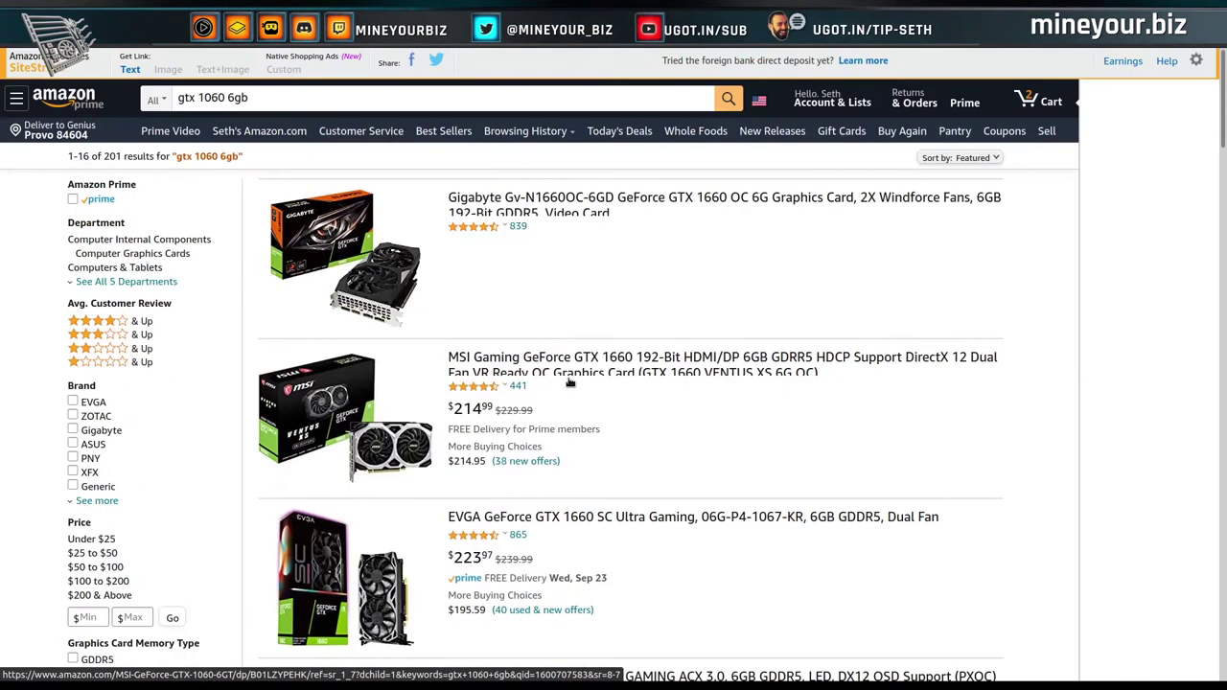
{"action": "left_click", "coordinate": [569, 382]}
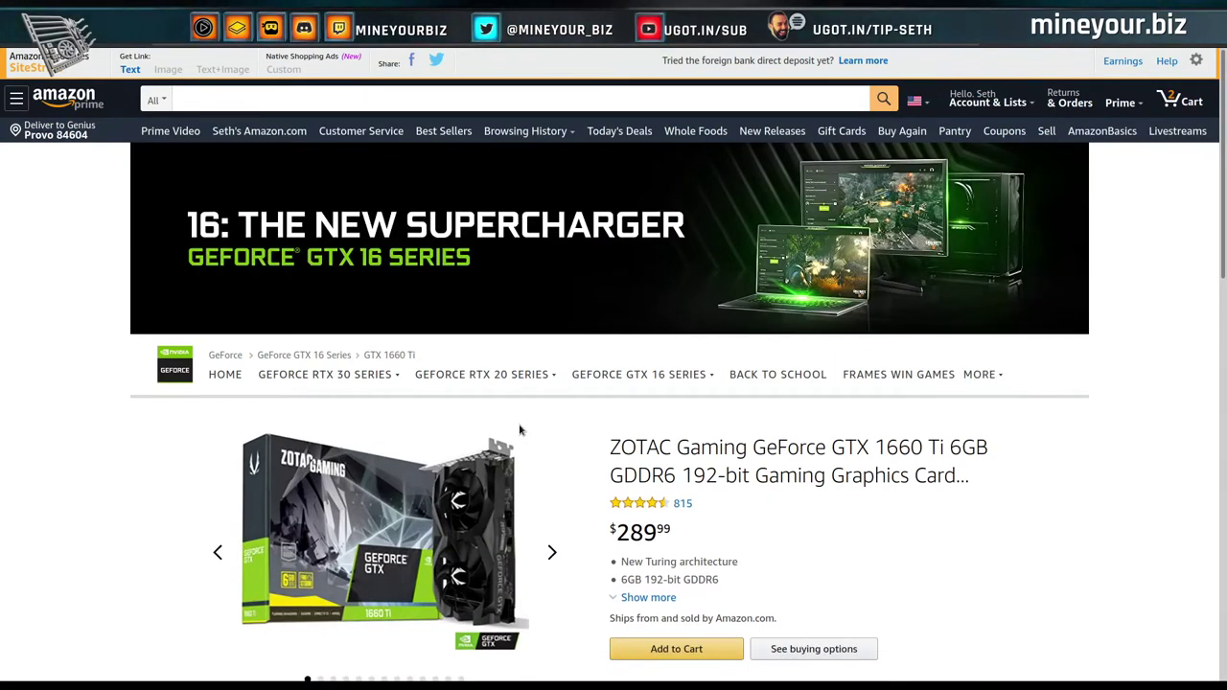
{"action": "scroll", "coordinate": [466, 430], "scroll_direction": "down", "scroll_amount": 2}
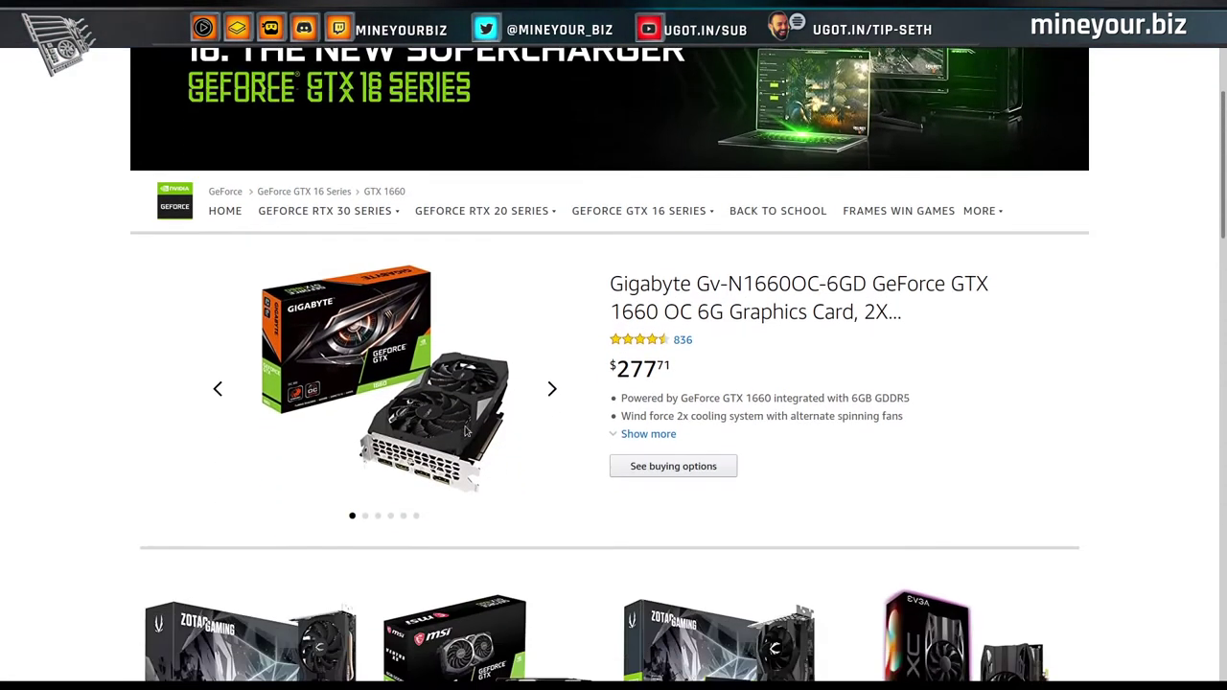
{"action": "scroll", "coordinate": [466, 431], "scroll_direction": "down", "scroll_amount": 3}
{"action": "scroll", "coordinate": [466, 432], "scroll_direction": "up", "scroll_amount": 2}
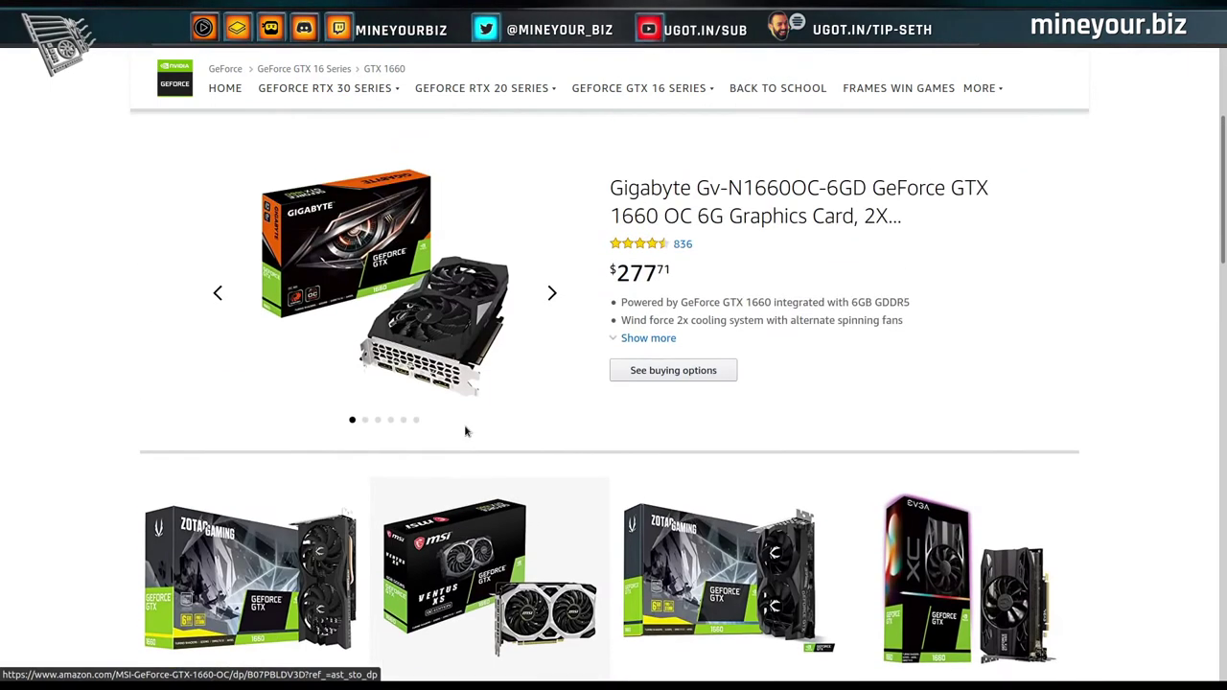
{"action": "scroll", "coordinate": [466, 431], "scroll_direction": "up", "scroll_amount": 3}
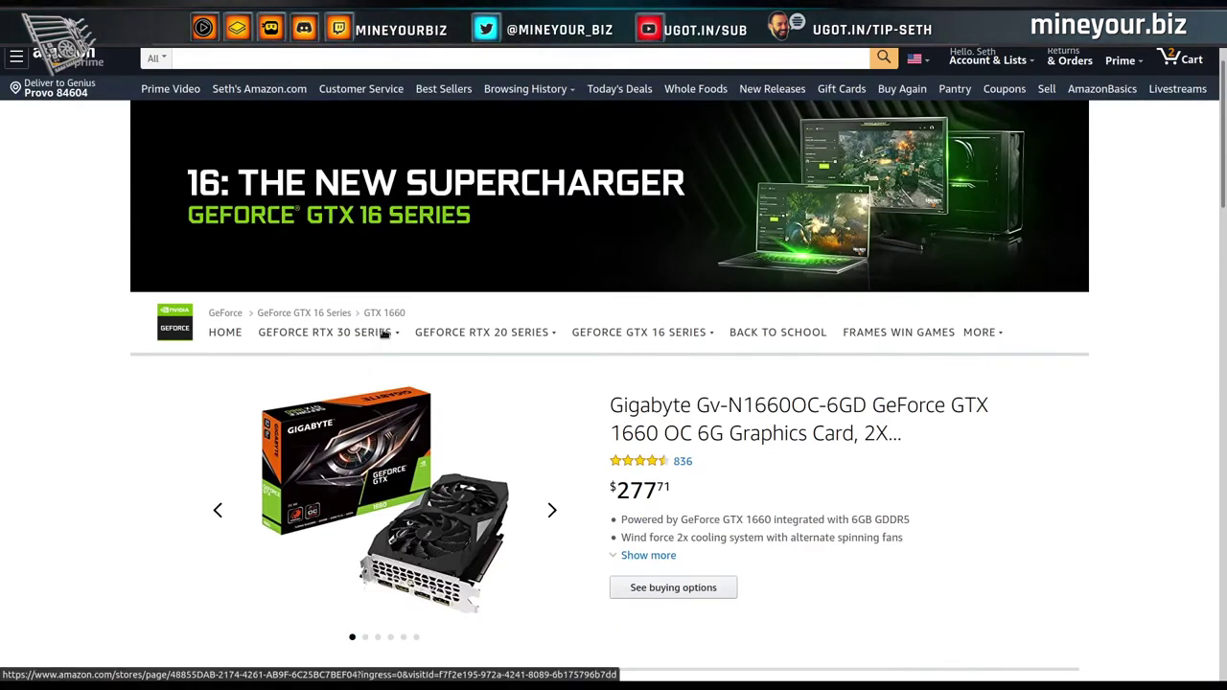
Open the RTX 3080 store section and browse its card prices and availability.
{"action": "mouse_move", "coordinate": [383, 333]}
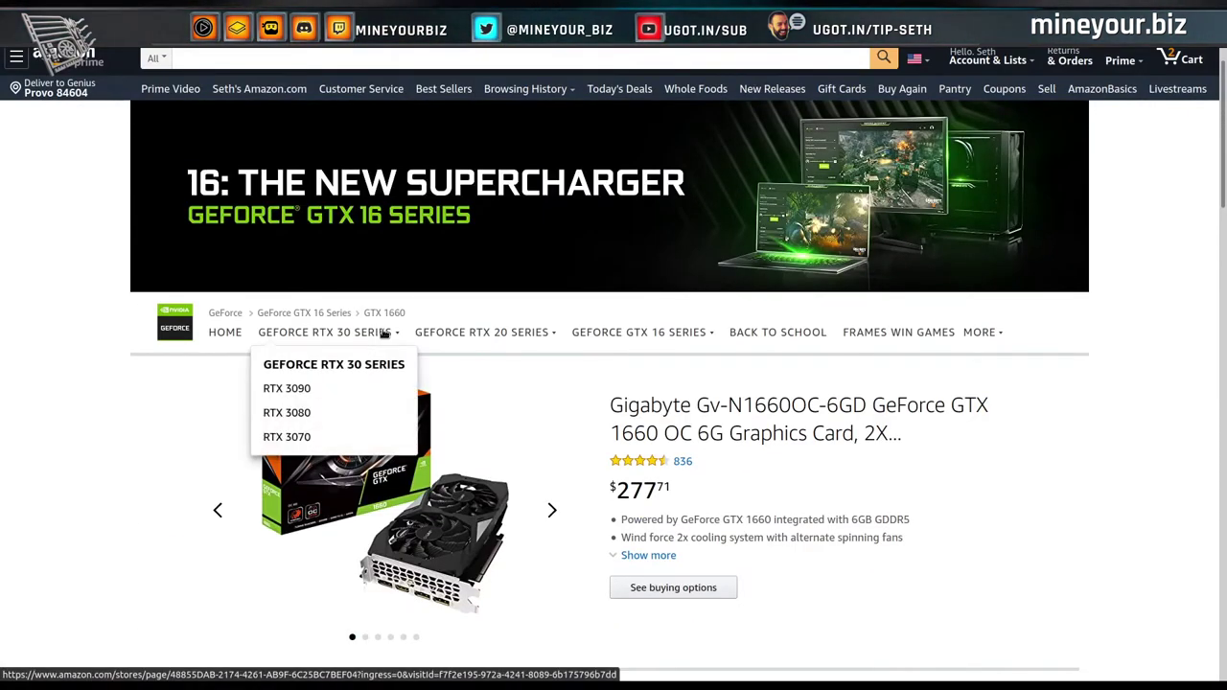
{"action": "left_click", "coordinate": [307, 413]}
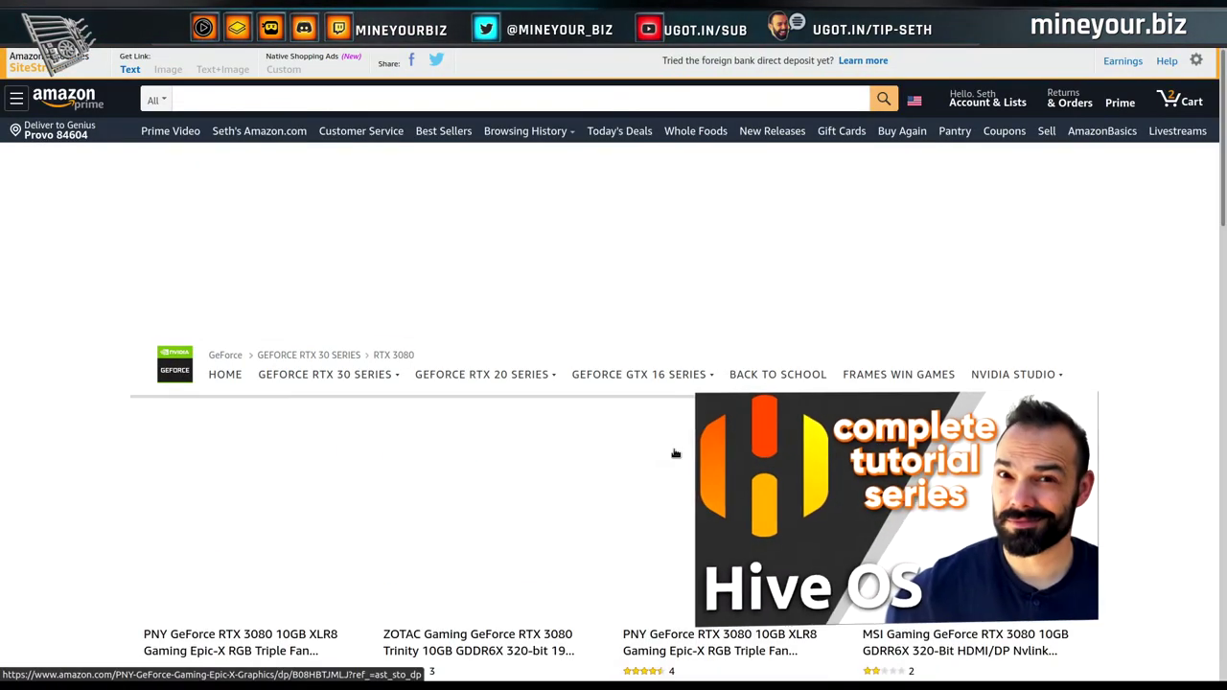
{"action": "scroll", "coordinate": [675, 454], "scroll_direction": "down", "scroll_amount": 3}
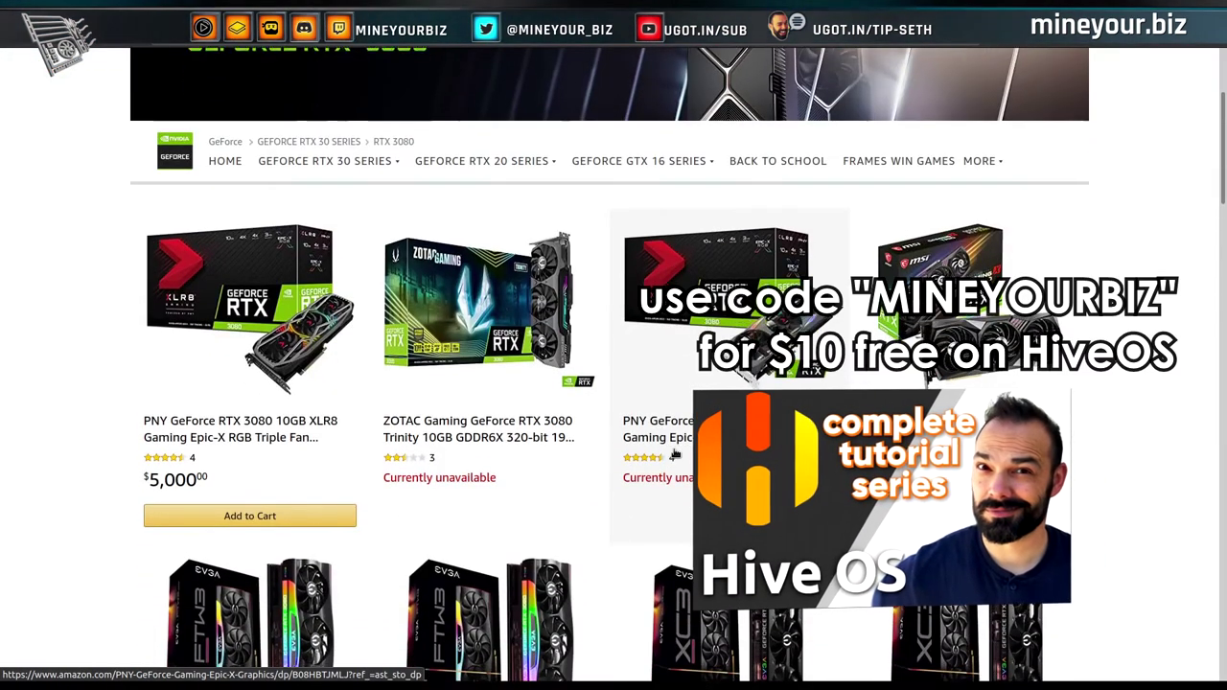
{"action": "scroll", "coordinate": [675, 455], "scroll_direction": "down", "scroll_amount": 1}
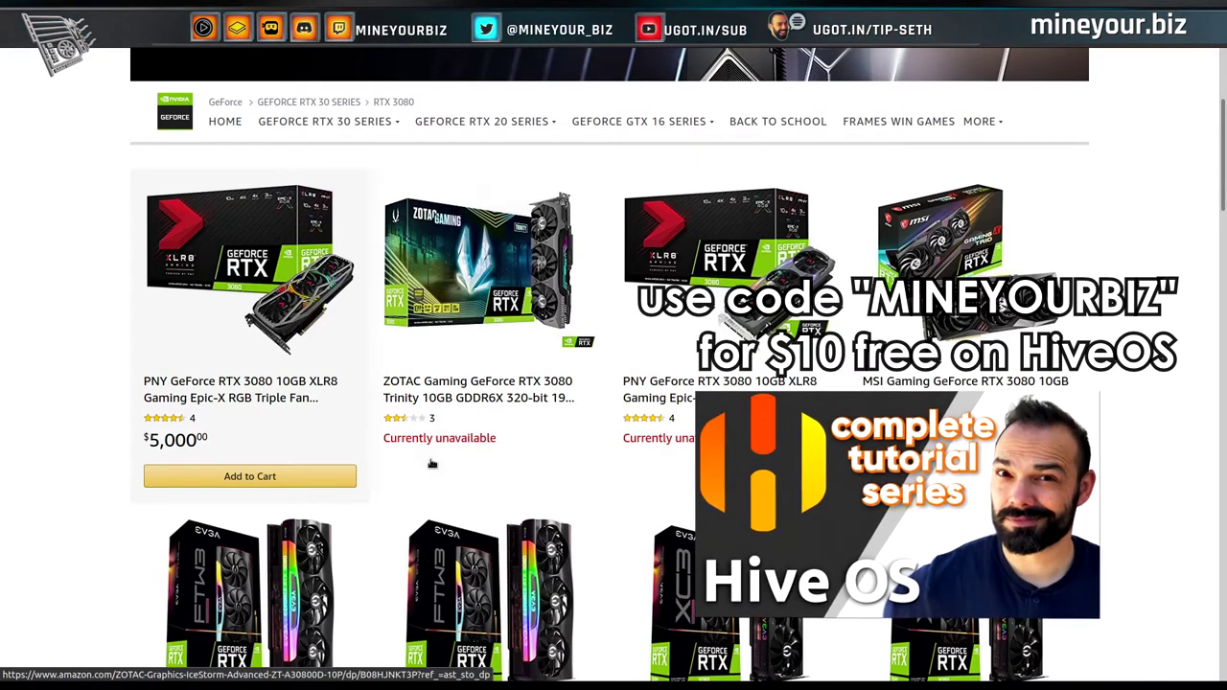
{"action": "scroll", "coordinate": [542, 443], "scroll_direction": "down", "scroll_amount": 4}
{"action": "scroll", "coordinate": [543, 443], "scroll_direction": "down", "scroll_amount": 6}
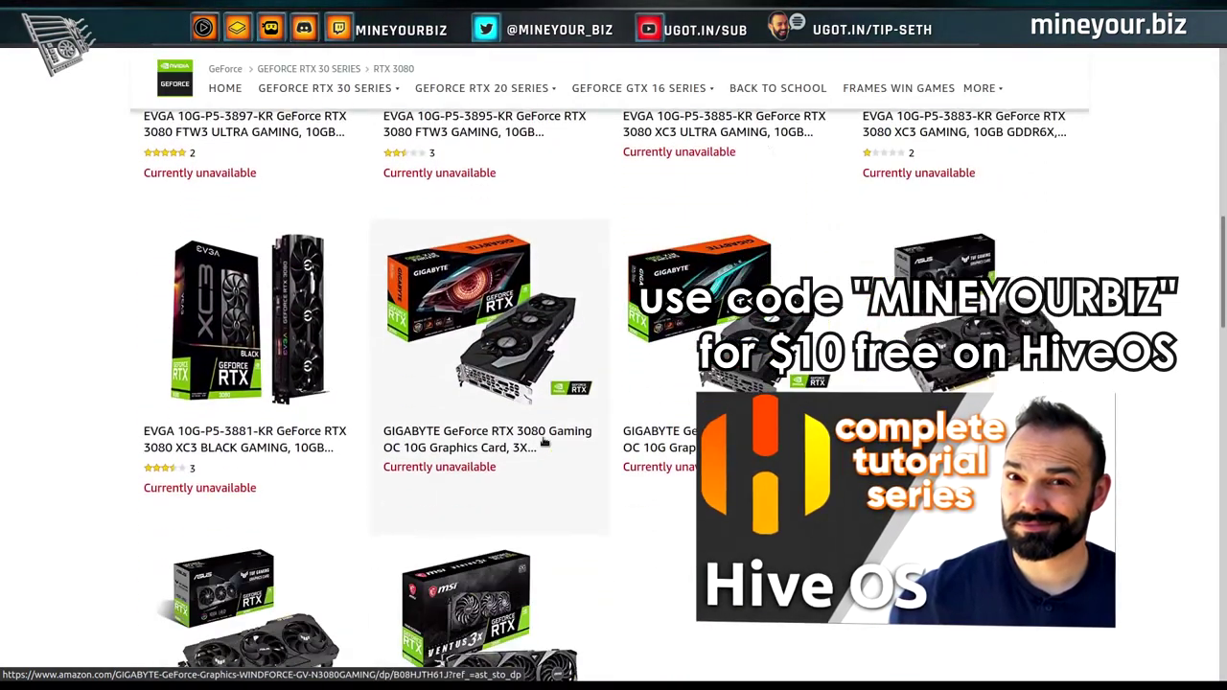
{"action": "scroll", "coordinate": [545, 443], "scroll_direction": "up", "scroll_amount": 5}
{"action": "scroll", "coordinate": [544, 443], "scroll_direction": "up", "scroll_amount": 6}
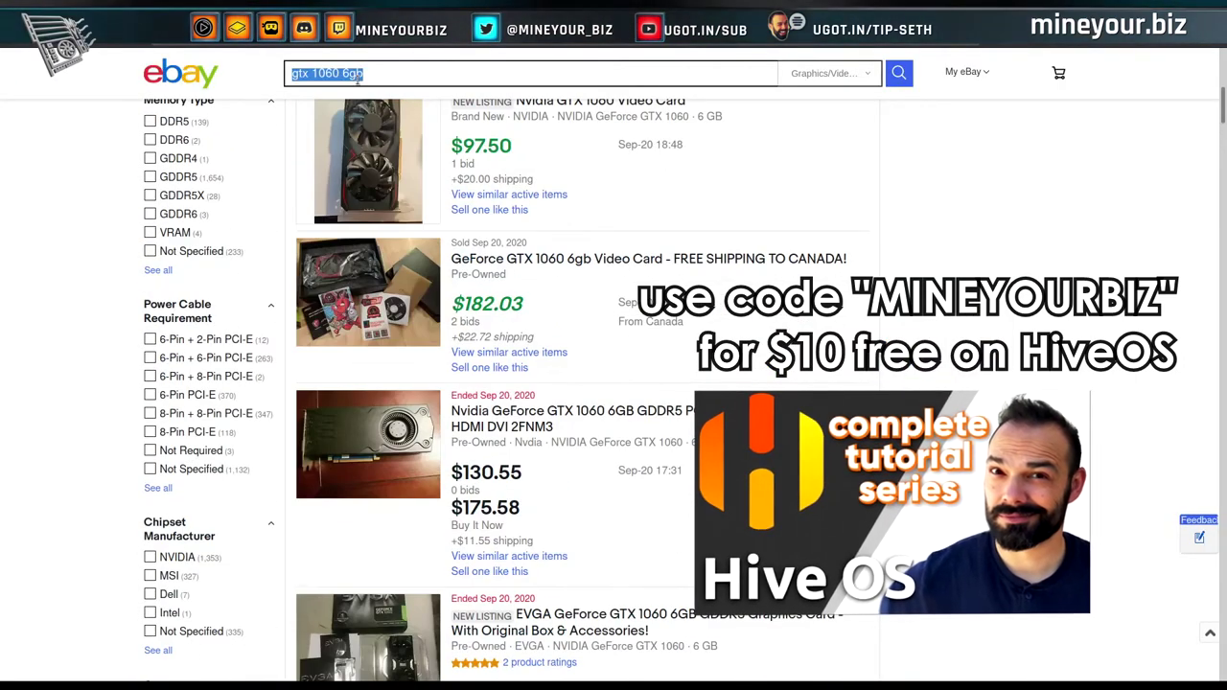
Search eBay for 'rtx 3080' in place of the old query.
{"action": "left_click", "coordinate": [356, 79]}
{"action": "type", "text": "rtx "}
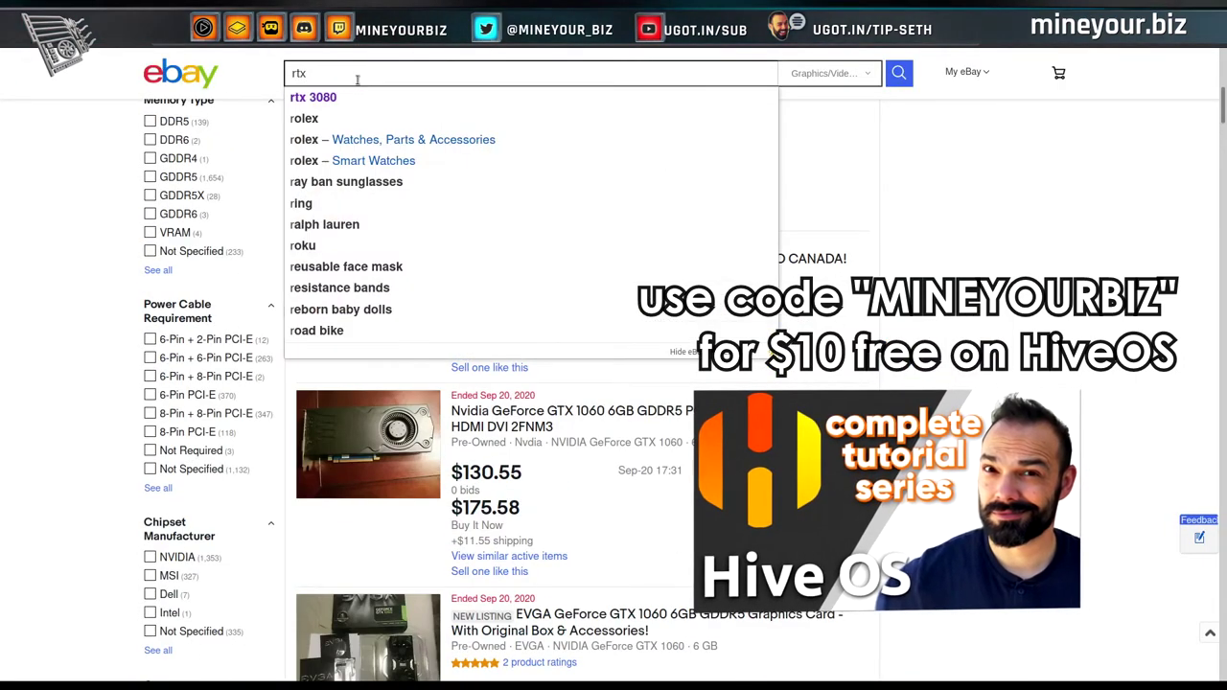
{"action": "type", "text": "2"}
{"action": "key", "text": "BackSpace"}
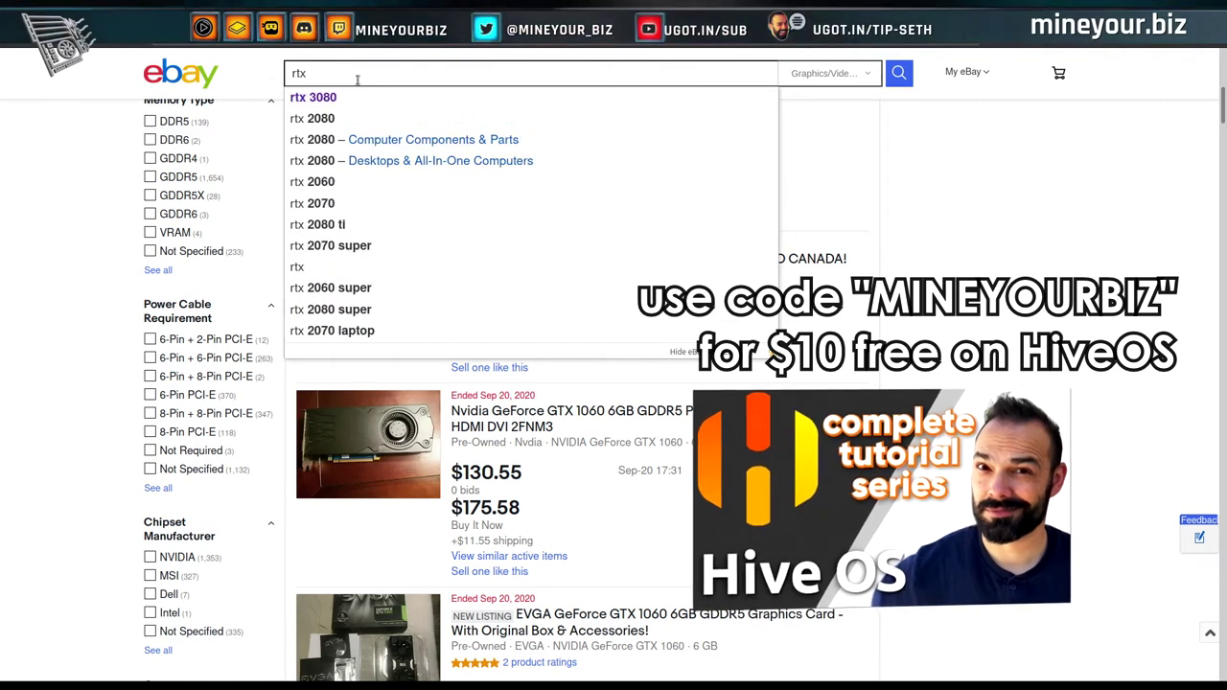
{"action": "type", "text": "30u0"}
{"action": "key", "text": "BackSpace"}
{"action": "key", "text": "BackSpace"}
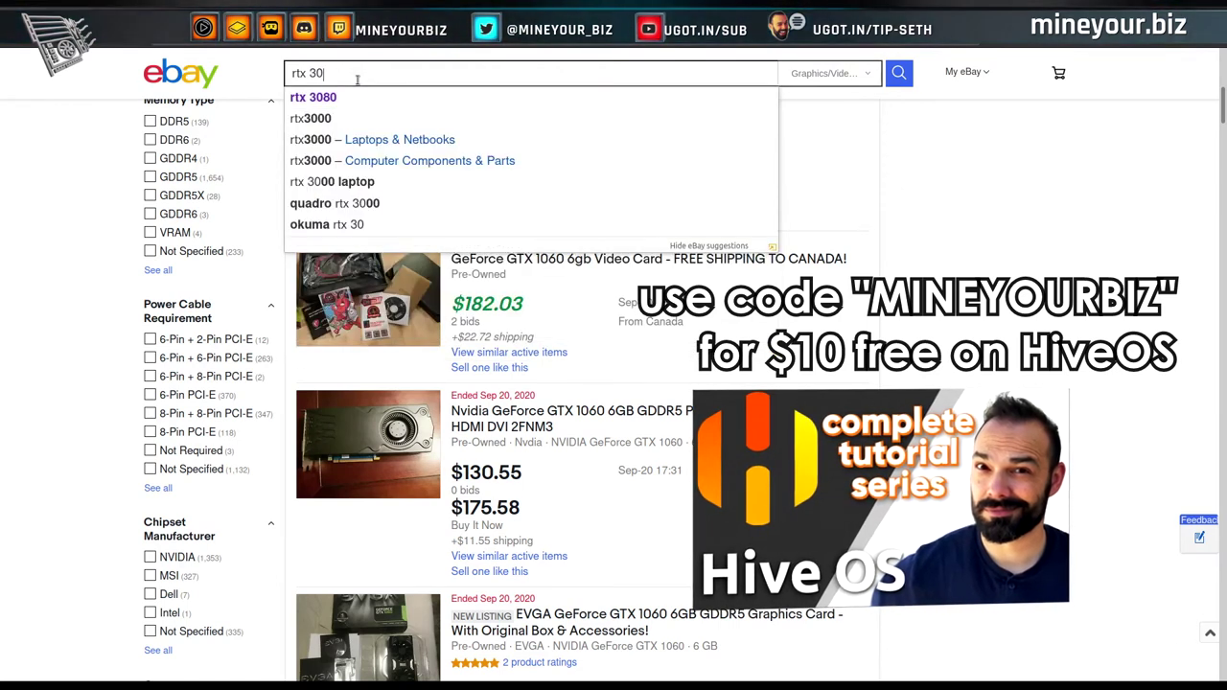
{"action": "type", "text": "80"}
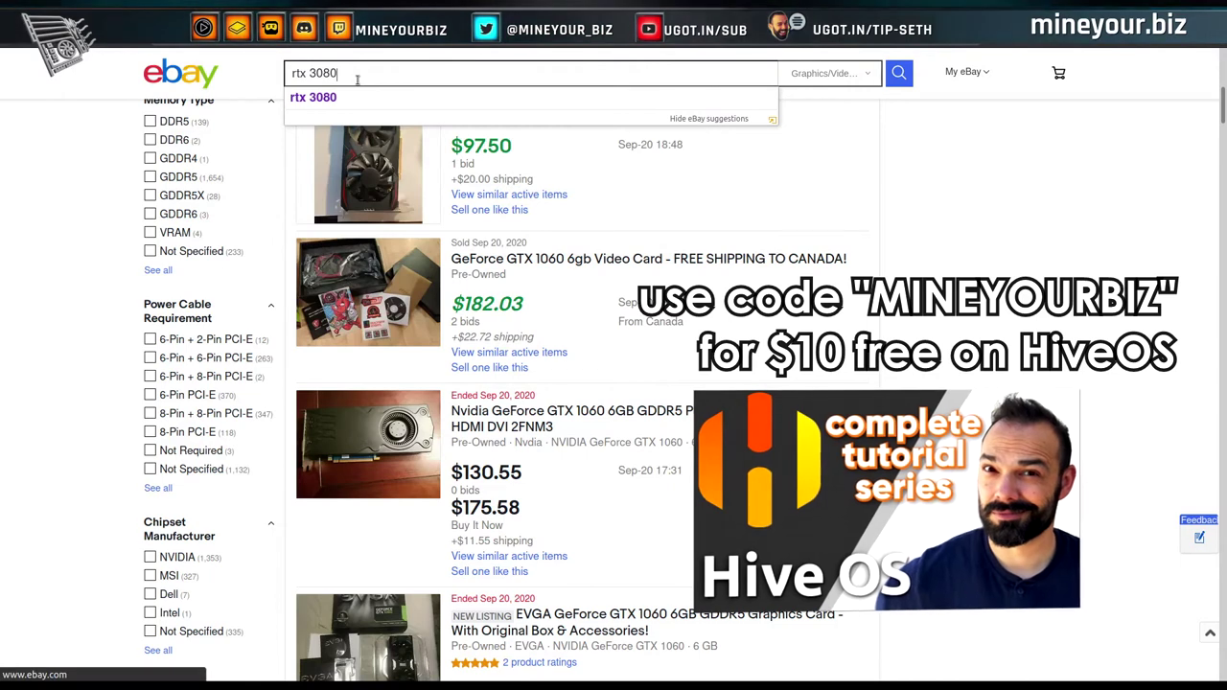
{"action": "key", "text": "Return"}
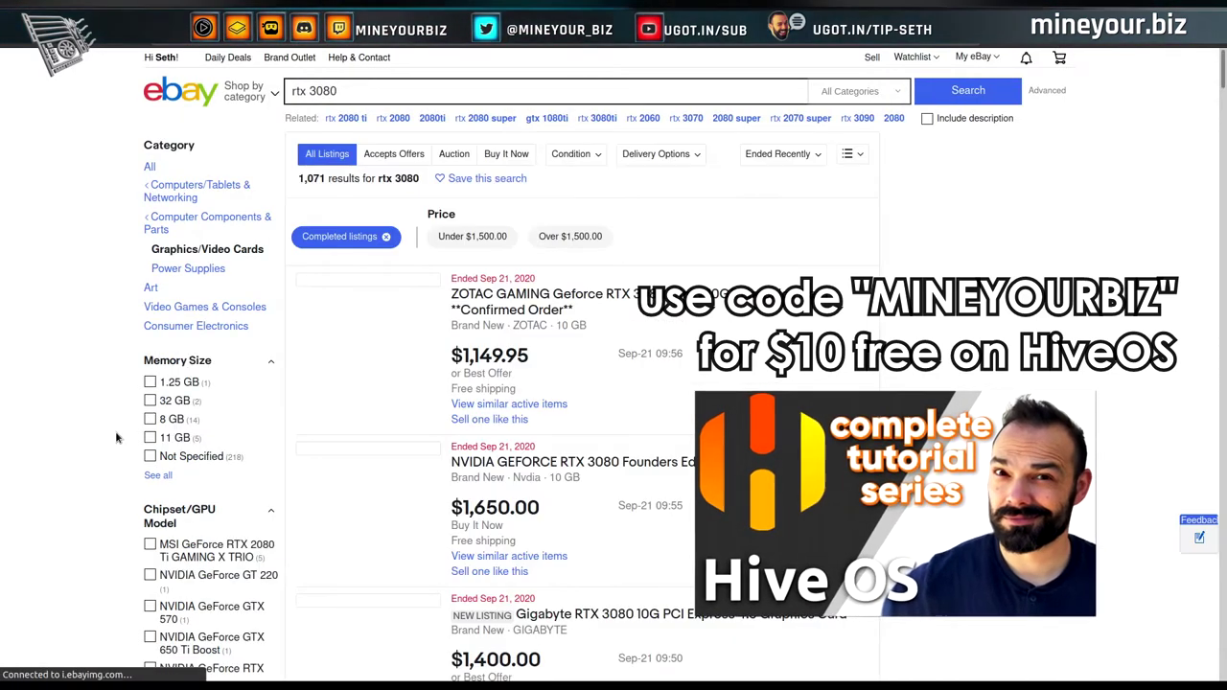
Scroll through the completed RTX 3080 listings, noting ended and sold prices.
{"action": "scroll", "coordinate": [116, 438], "scroll_direction": "down", "scroll_amount": 10}
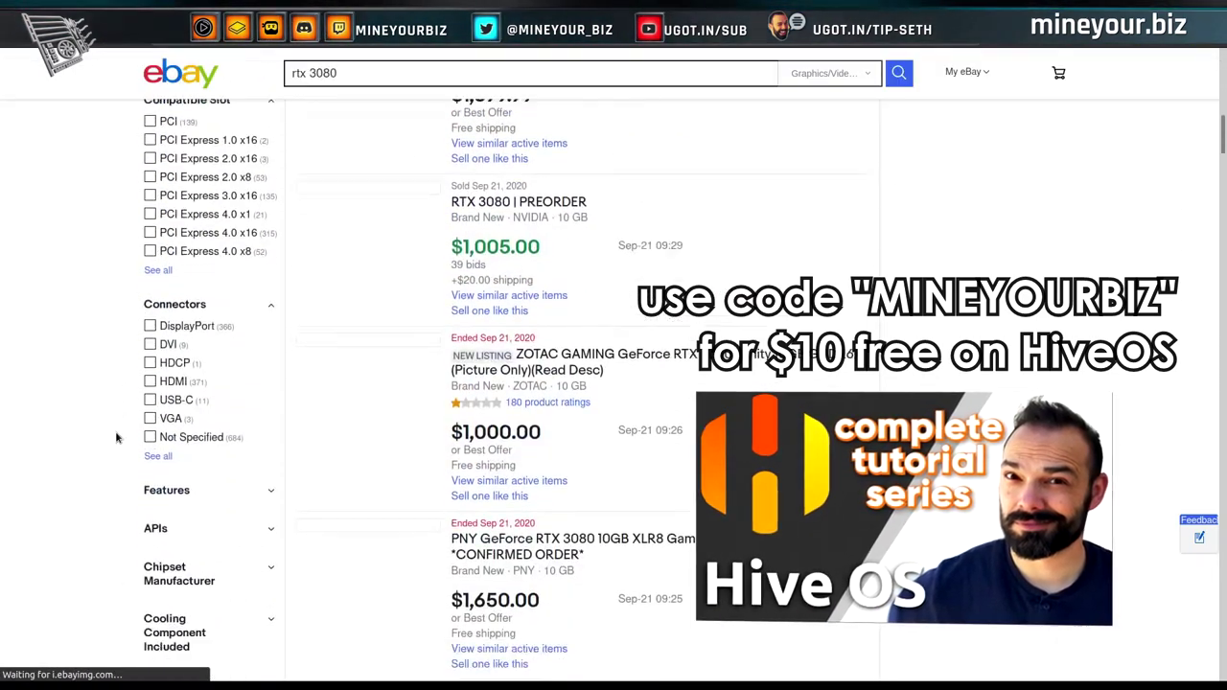
{"action": "scroll", "coordinate": [116, 439], "scroll_direction": "down", "scroll_amount": 10}
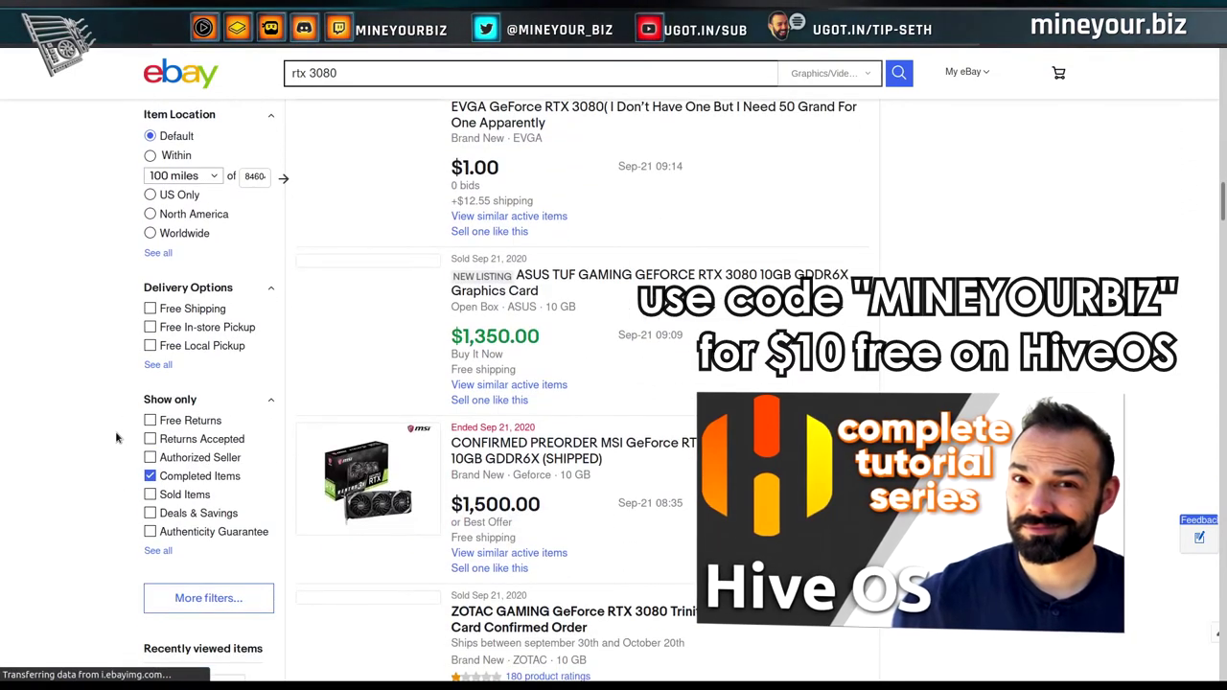
{"action": "scroll", "coordinate": [72, 470], "scroll_direction": "up", "scroll_amount": 10}
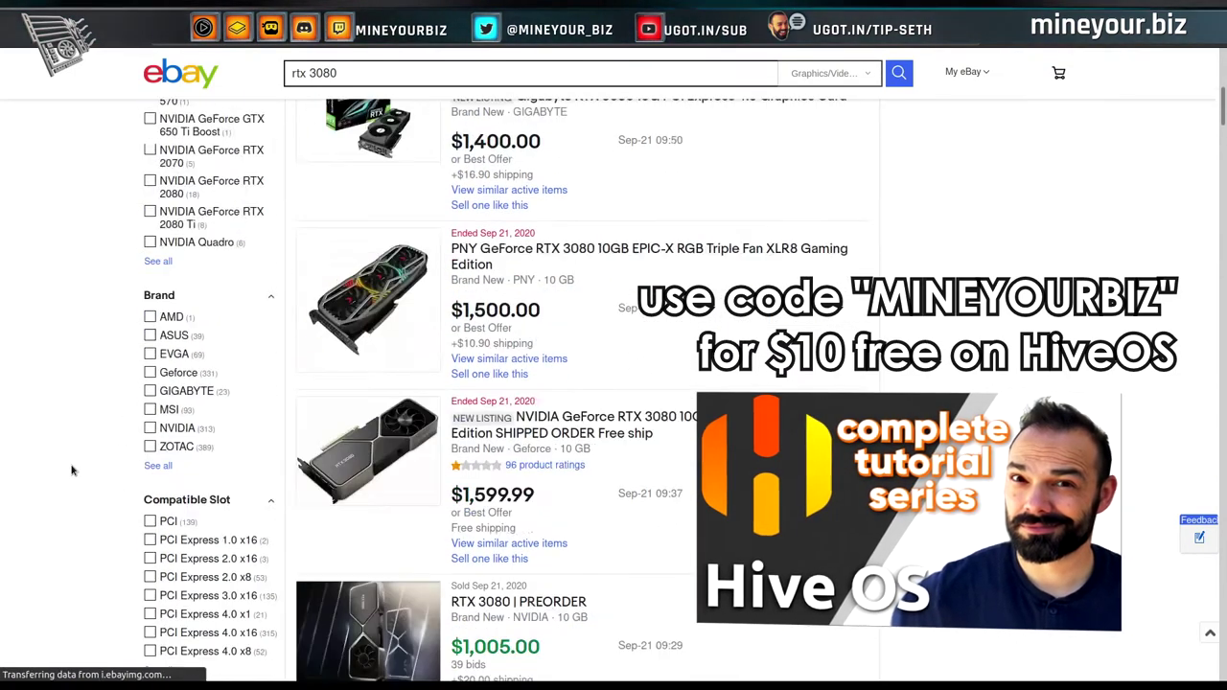
{"action": "scroll", "coordinate": [72, 470], "scroll_direction": "up", "scroll_amount": 8}
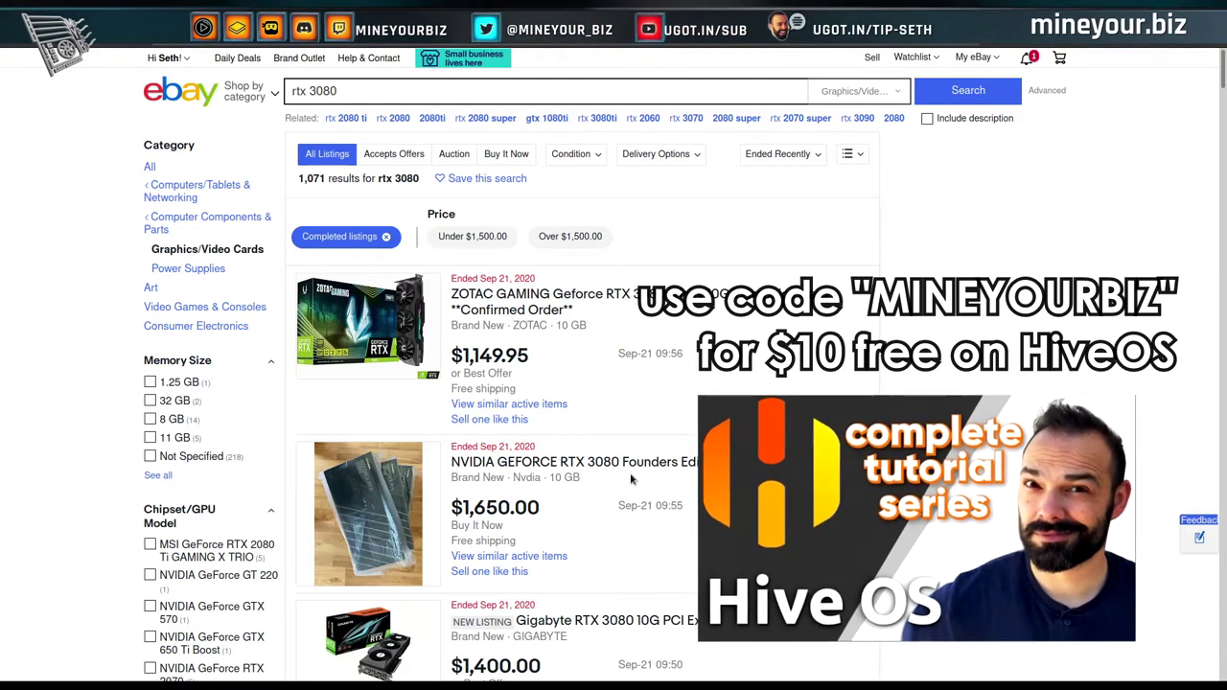
{"action": "scroll", "coordinate": [602, 464], "scroll_direction": "down", "scroll_amount": 4}
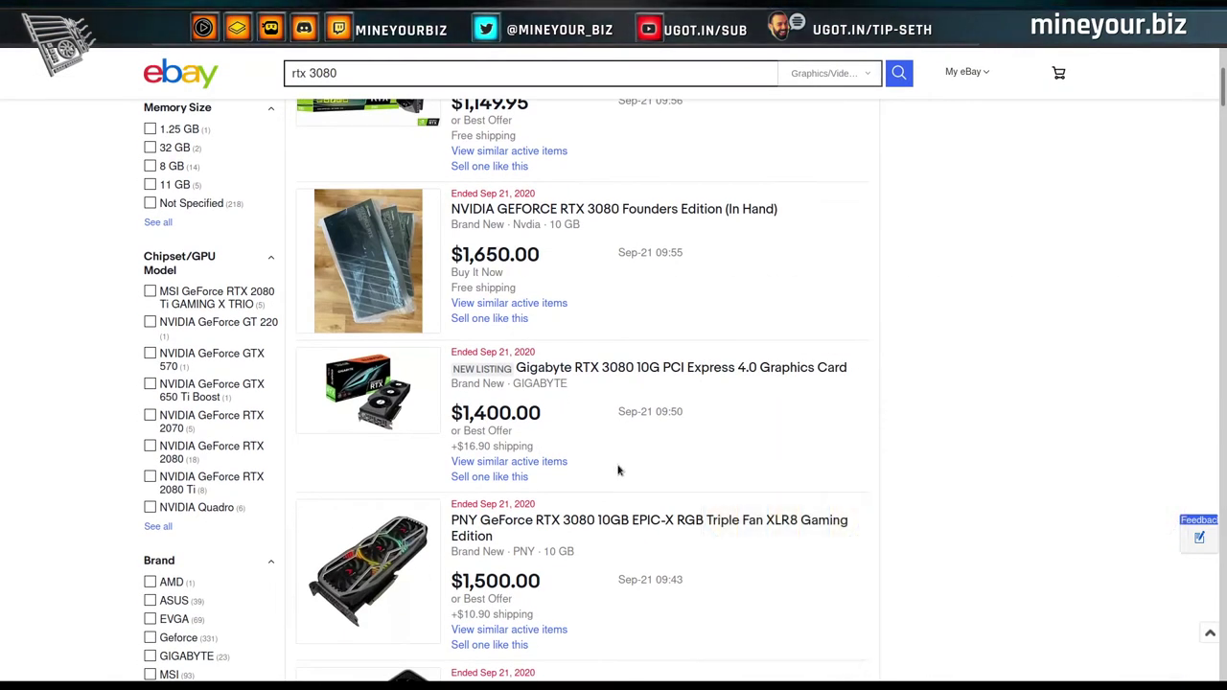
{"action": "scroll", "coordinate": [602, 464], "scroll_direction": "down", "scroll_amount": 3}
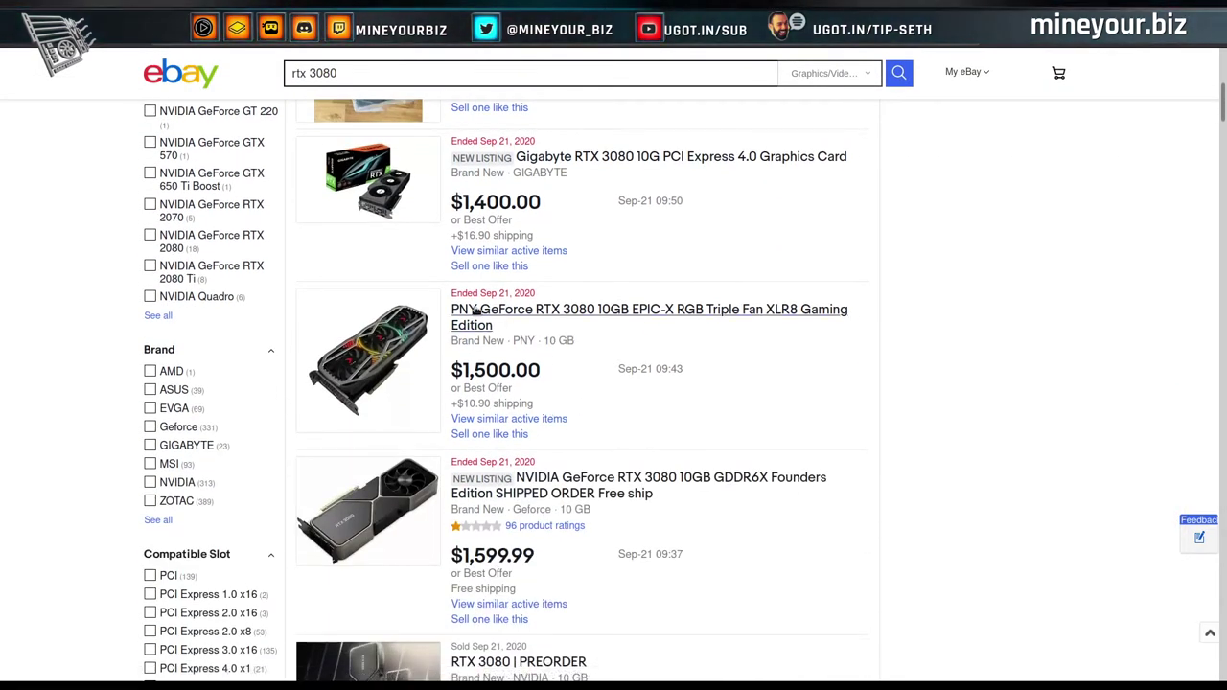
{"action": "scroll", "coordinate": [827, 419], "scroll_direction": "down", "scroll_amount": 2}
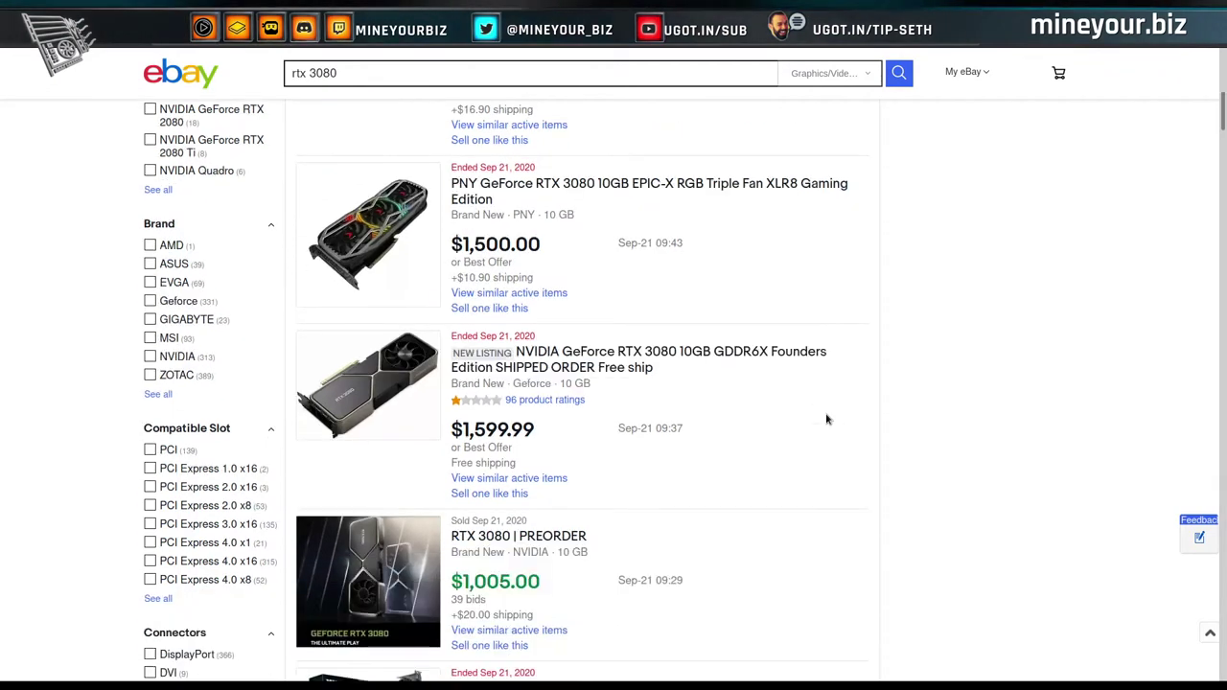
{"action": "scroll", "coordinate": [870, 418], "scroll_direction": "down", "scroll_amount": 1}
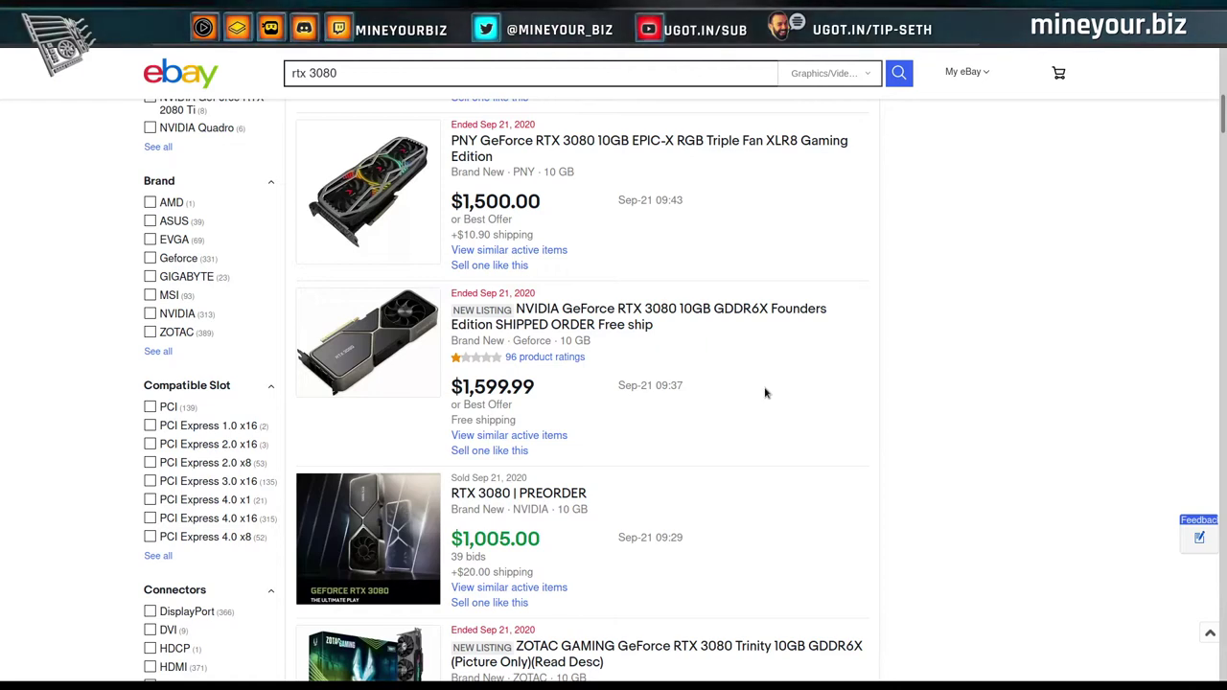
{"action": "scroll", "coordinate": [767, 394], "scroll_direction": "down", "scroll_amount": 1}
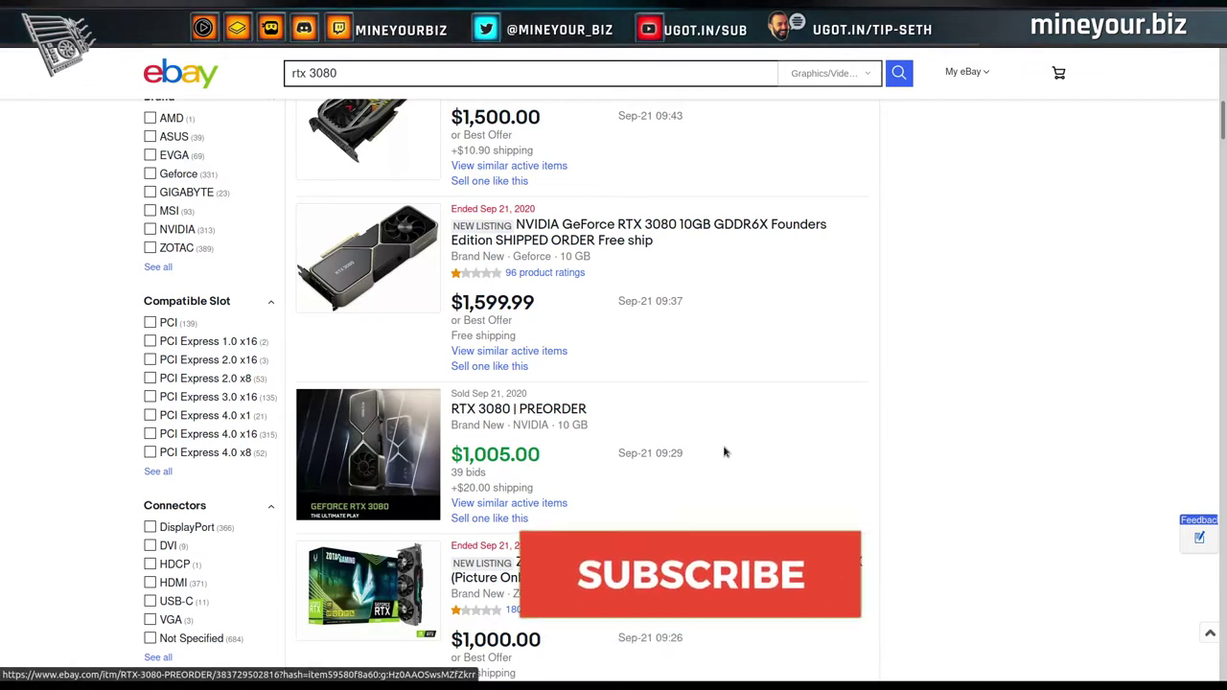
{"action": "scroll", "coordinate": [825, 469], "scroll_direction": "down", "scroll_amount": 1}
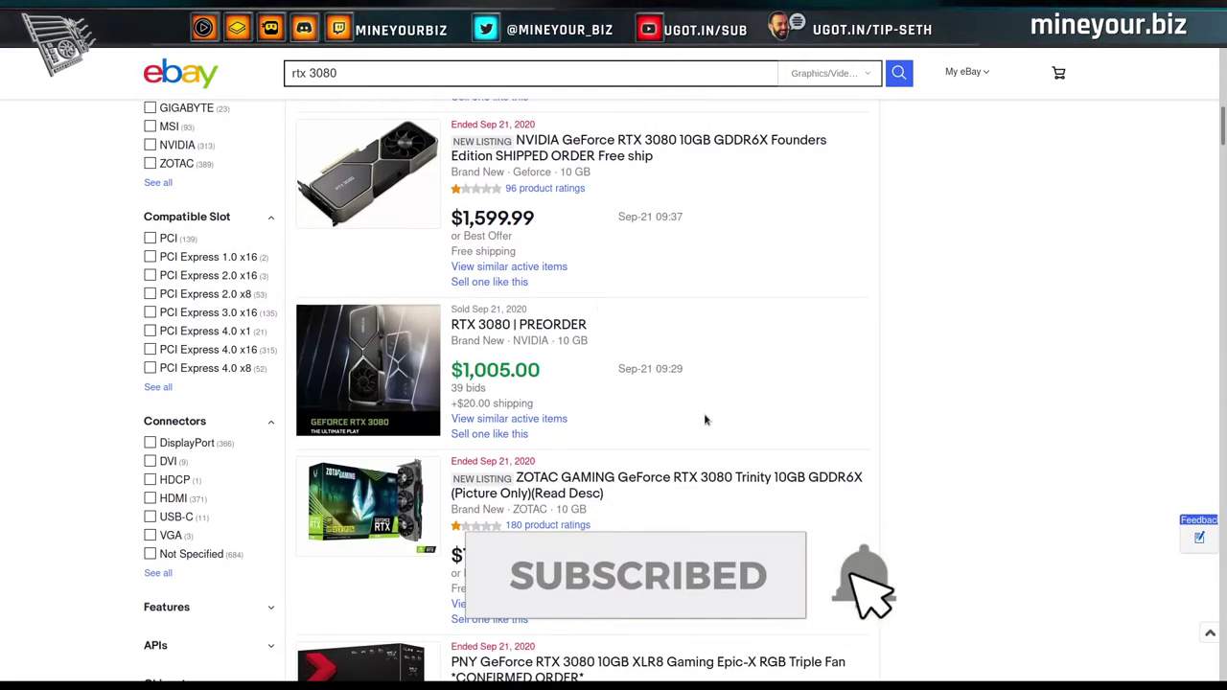
{"action": "scroll", "coordinate": [706, 419], "scroll_direction": "down", "scroll_amount": 1}
{"action": "scroll", "coordinate": [748, 413], "scroll_direction": "down", "scroll_amount": 2}
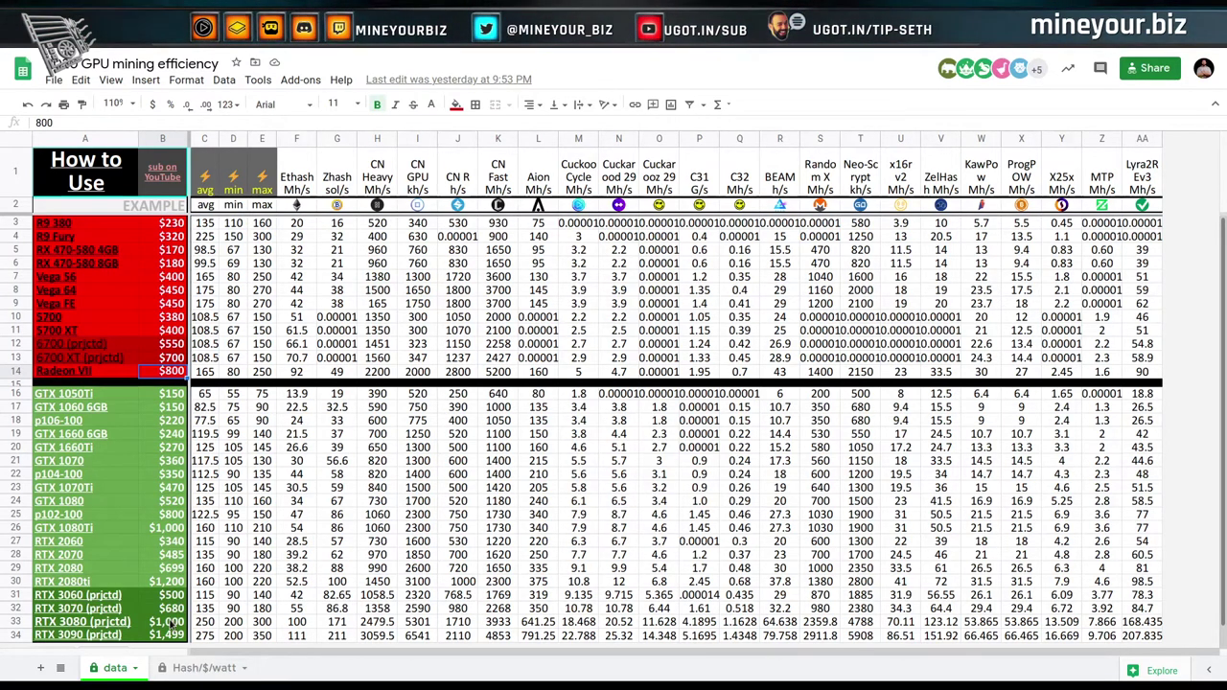
Check the RTX 3080 (prjctd) price of $1,000 and hide the menus to enlarge the sheet.
{"action": "left_click", "coordinate": [169, 622]}
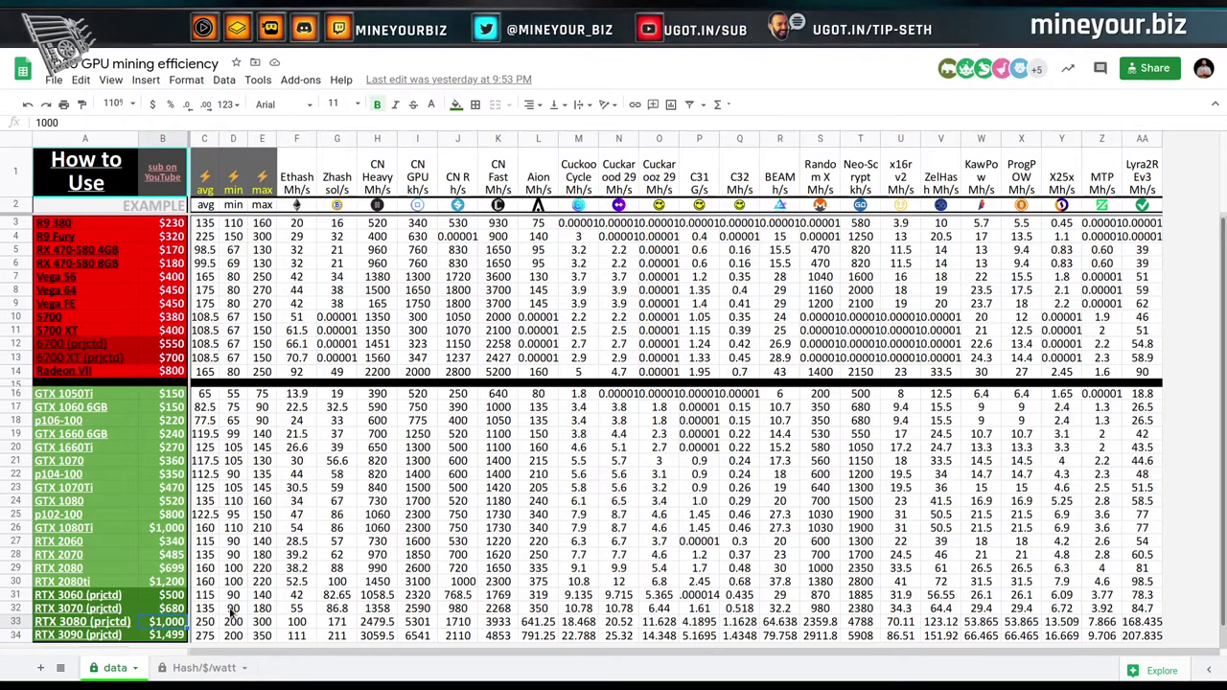
{"action": "left_click", "coordinate": [1215, 103]}
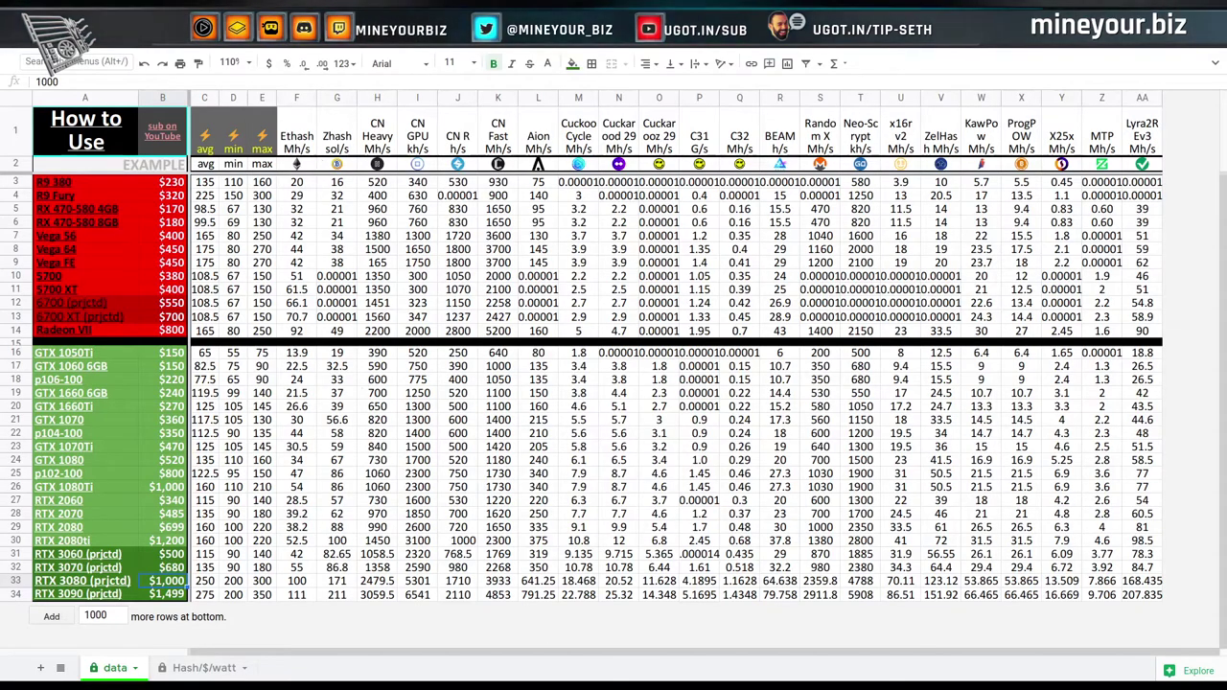
{"action": "key", "text": "ctrl+Tab"}
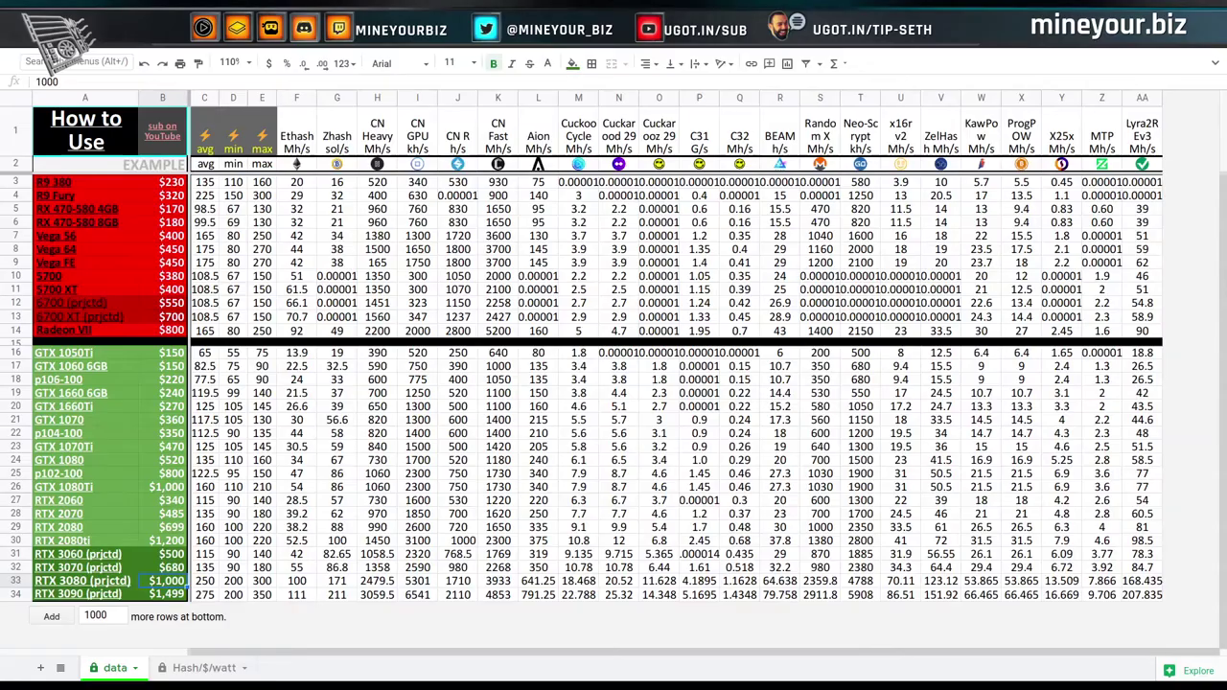
Inspect the RTX 3080 Ethash value of 100 and its =sum(D33+E33)/2 average formula.
{"action": "left_click", "coordinate": [299, 582]}
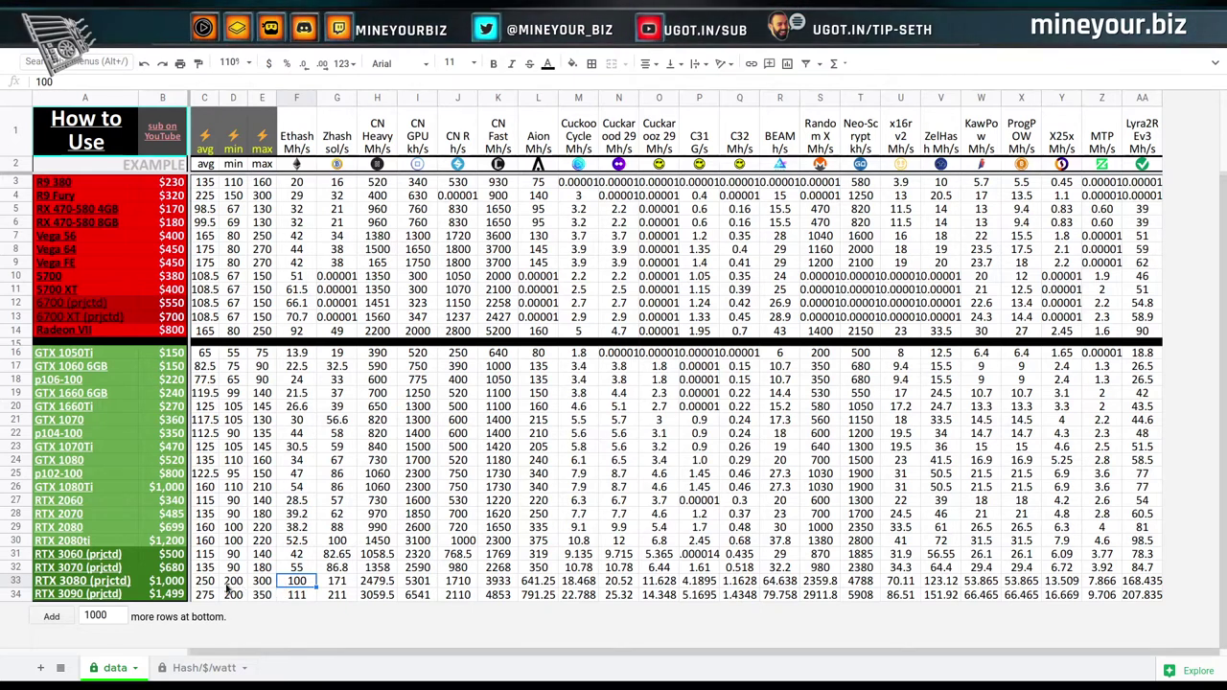
{"action": "left_click", "coordinate": [205, 581]}
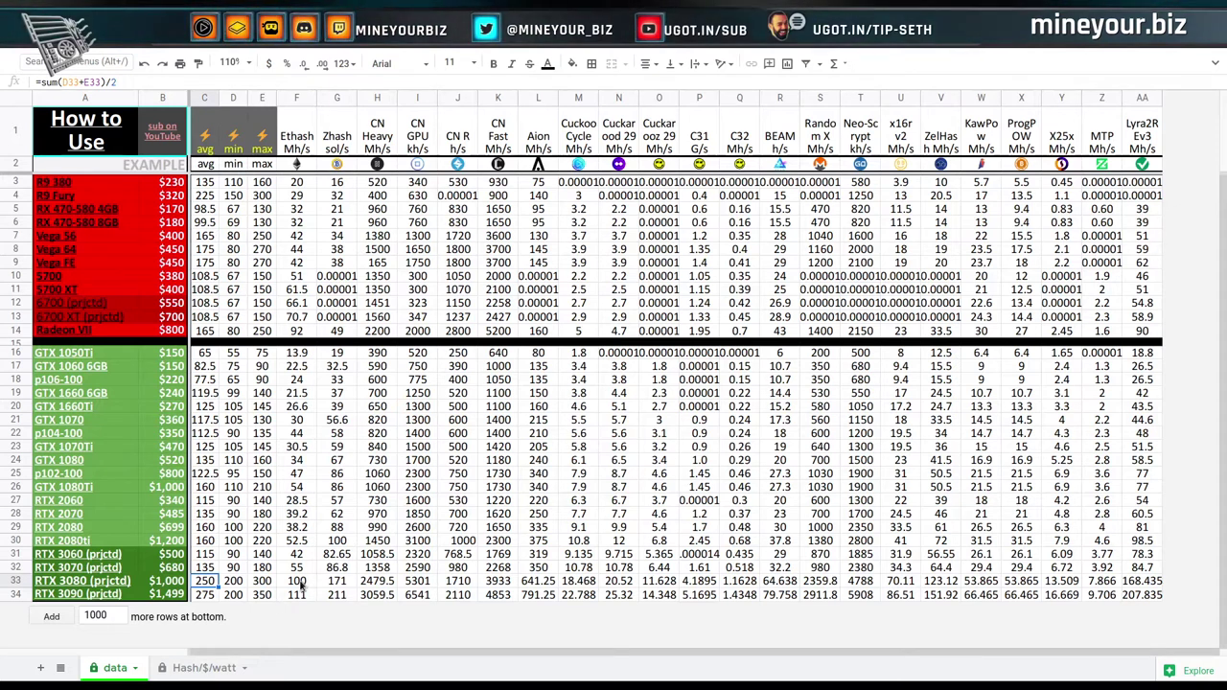
{"action": "left_click", "coordinate": [301, 583]}
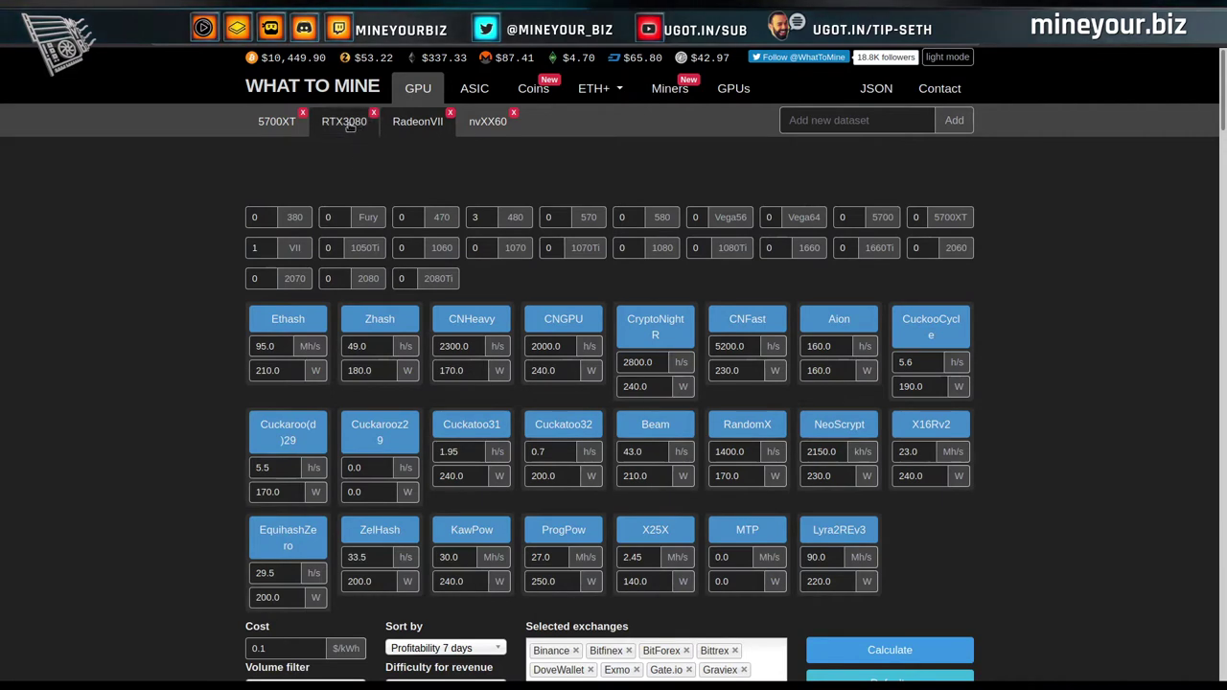
Load the RTX3080 dataset (Ethash 100 Mh/s at 250 W) and run Calculate.
{"action": "left_click", "coordinate": [348, 123]}
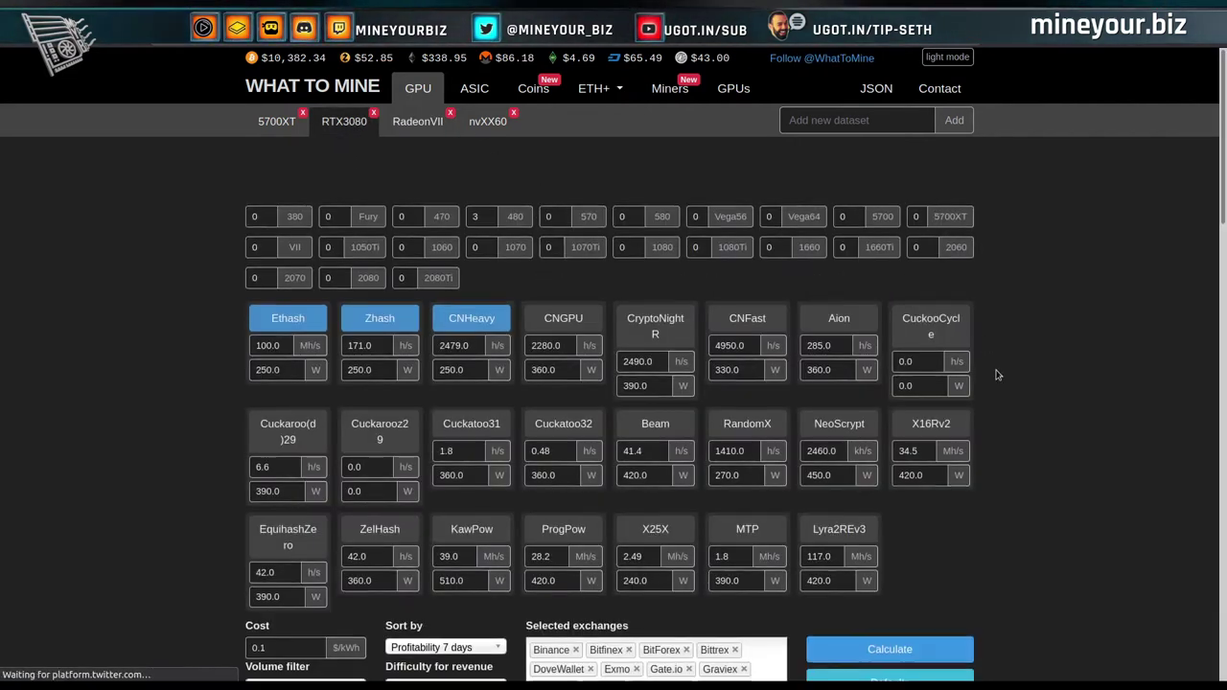
{"action": "scroll", "coordinate": [629, 383], "scroll_direction": "down", "scroll_amount": 2}
{"action": "scroll", "coordinate": [229, 338], "scroll_direction": "up", "scroll_amount": 2}
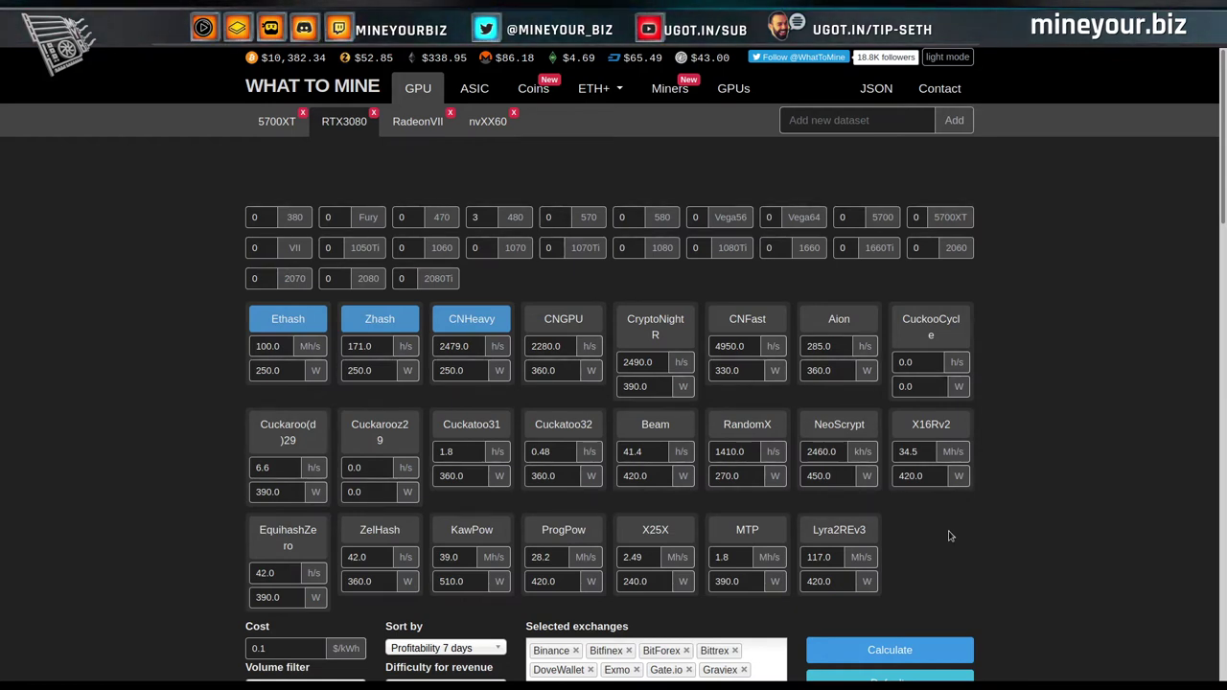
{"action": "scroll", "coordinate": [951, 536], "scroll_direction": "down", "scroll_amount": 2}
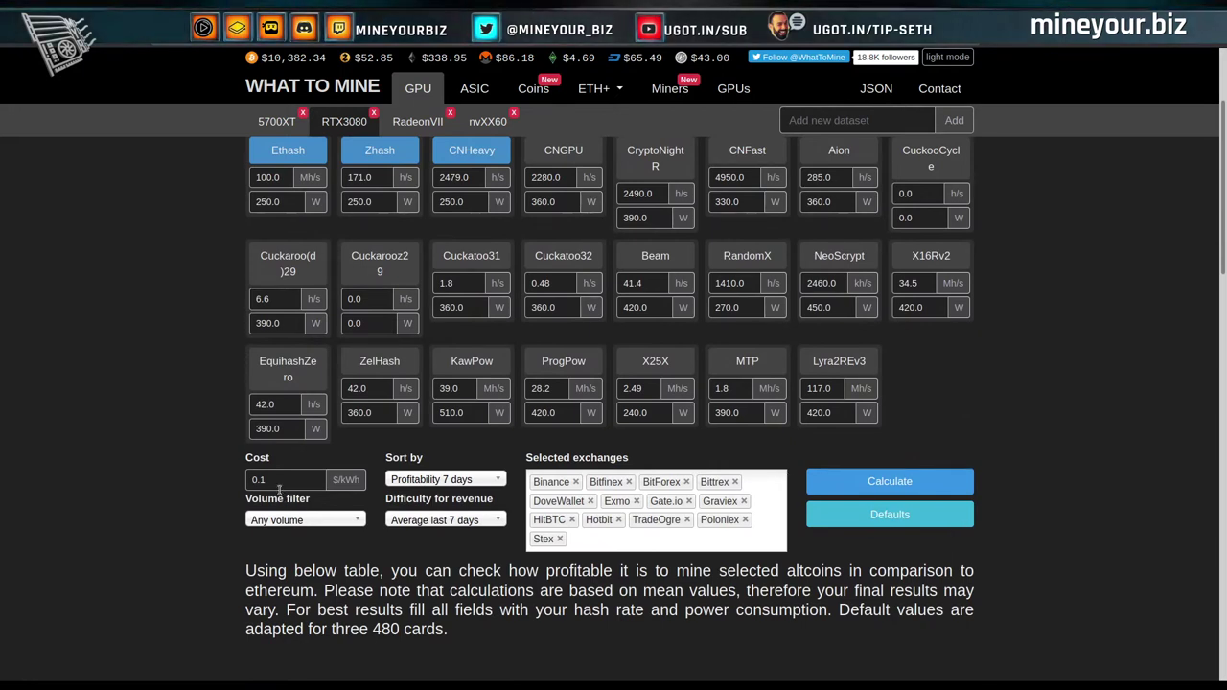
{"action": "left_click", "coordinate": [892, 483]}
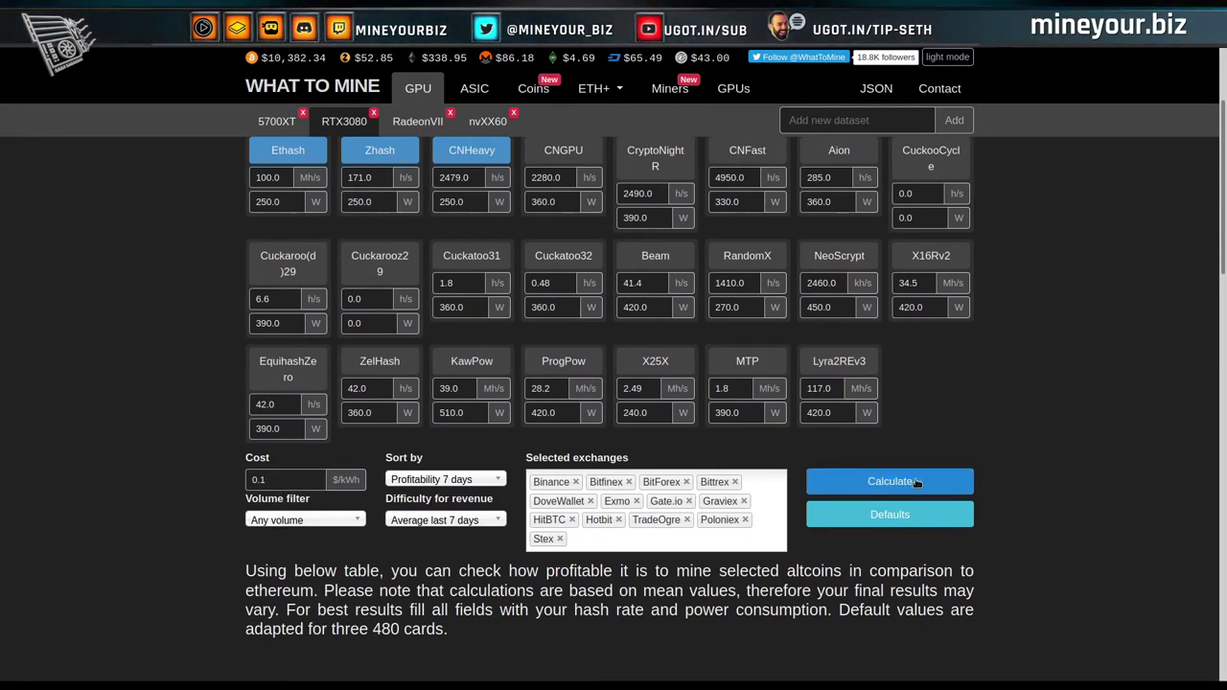
{"action": "left_click", "coordinate": [917, 483]}
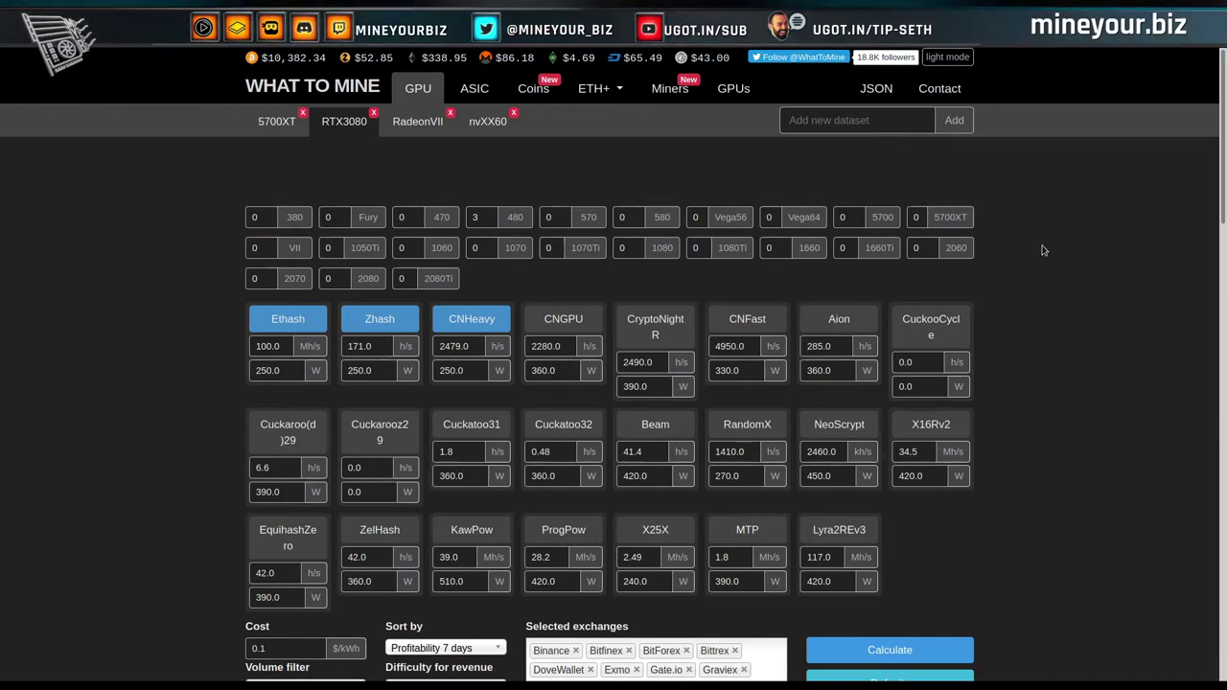
Scroll to the RTX3080 results and read Ethereum's $4.31 revenue and $3.71 profit.
{"action": "scroll", "coordinate": [1051, 349], "scroll_direction": "down", "scroll_amount": 5}
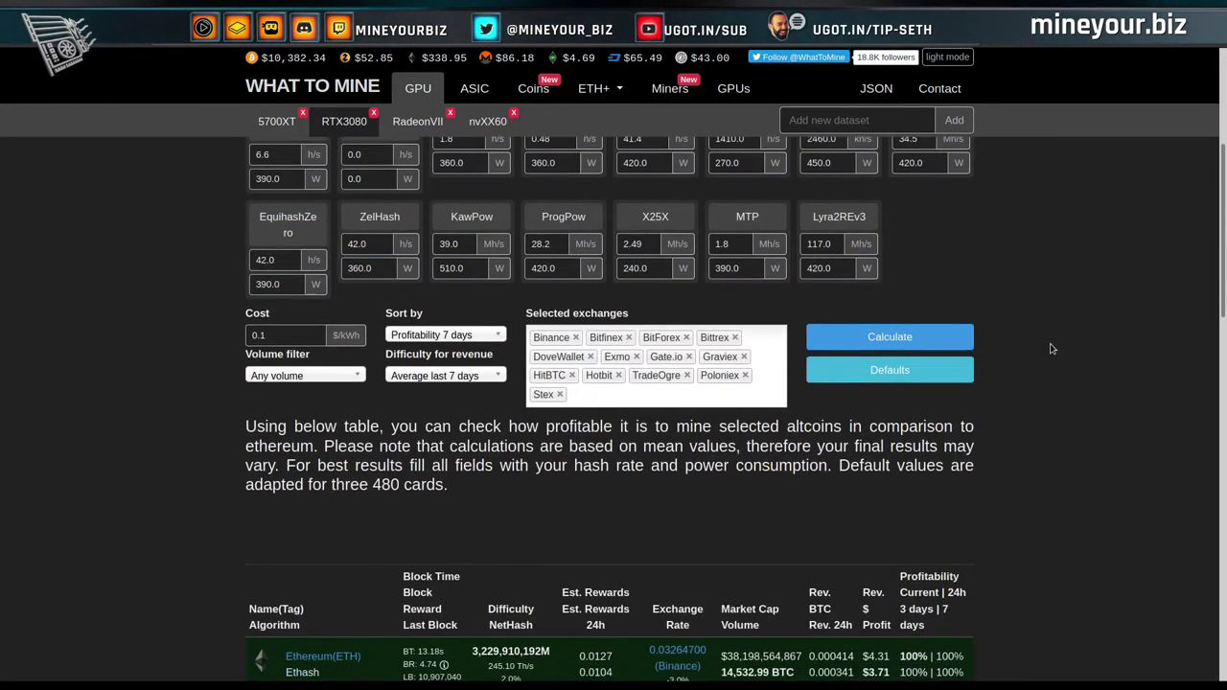
{"action": "scroll", "coordinate": [1051, 350], "scroll_direction": "down", "scroll_amount": 1}
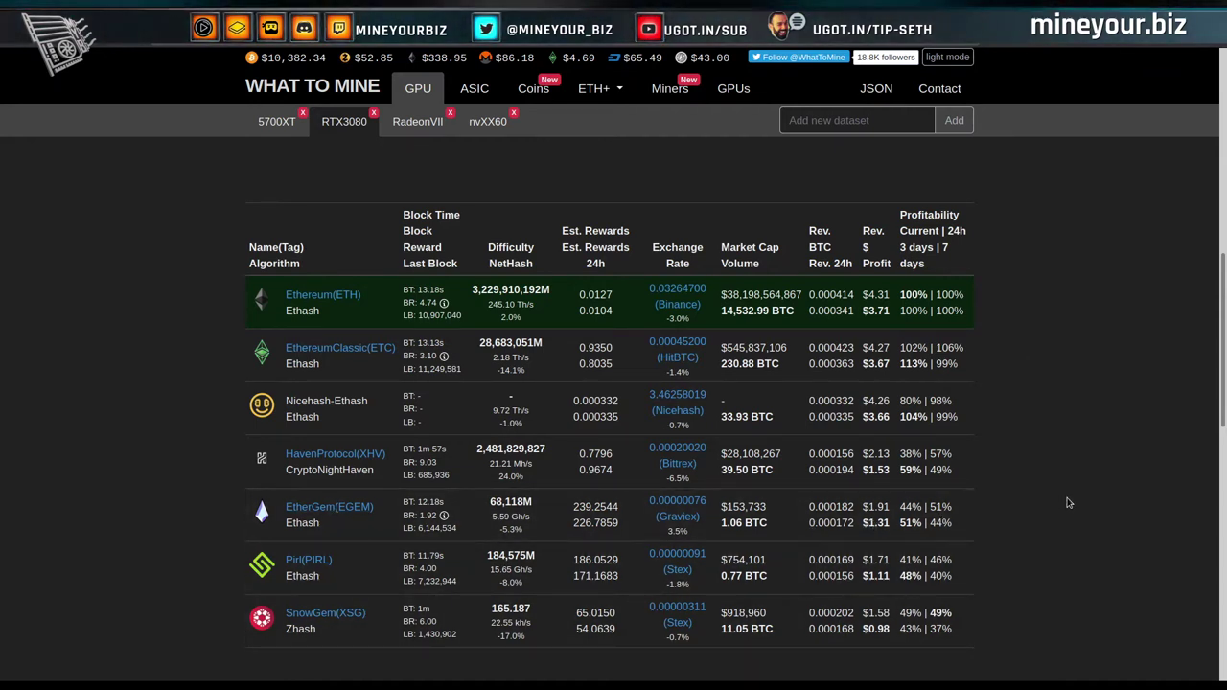
{"action": "scroll", "coordinate": [1070, 502], "scroll_direction": "down", "scroll_amount": 1}
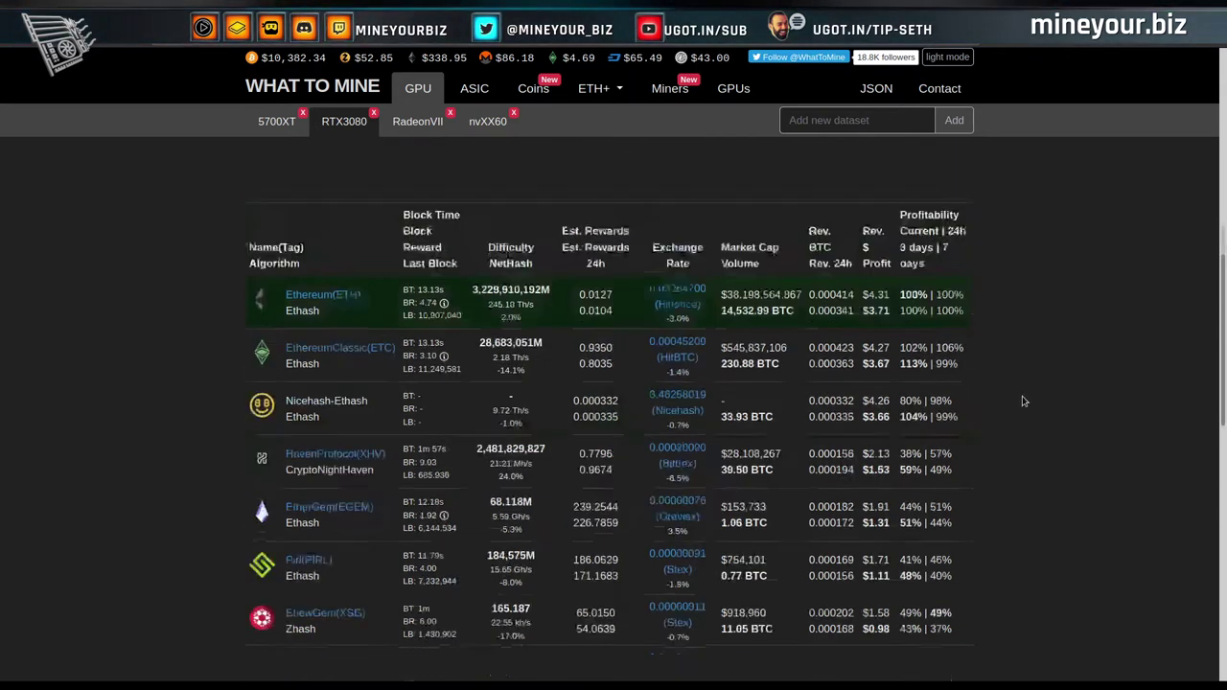
{"action": "scroll", "coordinate": [1022, 403], "scroll_direction": "up", "scroll_amount": 6}
{"action": "scroll", "coordinate": [1023, 401], "scroll_direction": "up", "scroll_amount": 2}
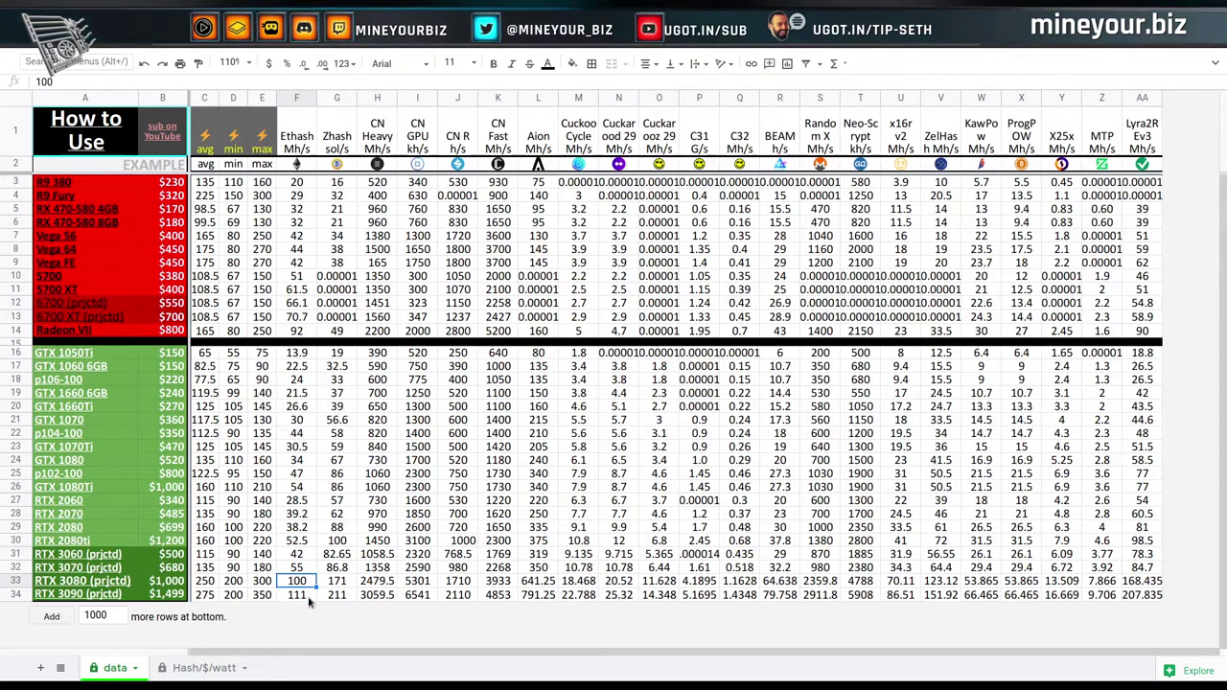
Check the RTX 3090 Ethash rate of 111 and its average, then the RTX 3080 minimum of 200.
{"action": "left_click", "coordinate": [309, 600]}
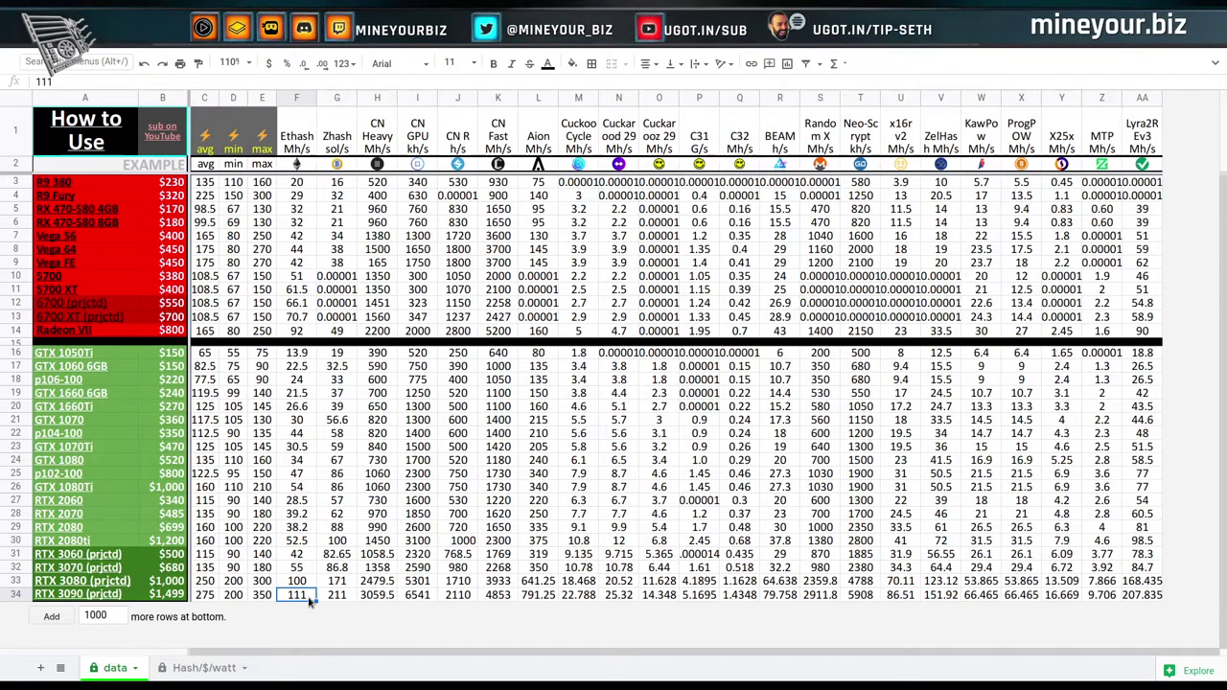
{"action": "key", "text": "Left"}
{"action": "key", "text": "Left"}
{"action": "key", "text": "Left"}
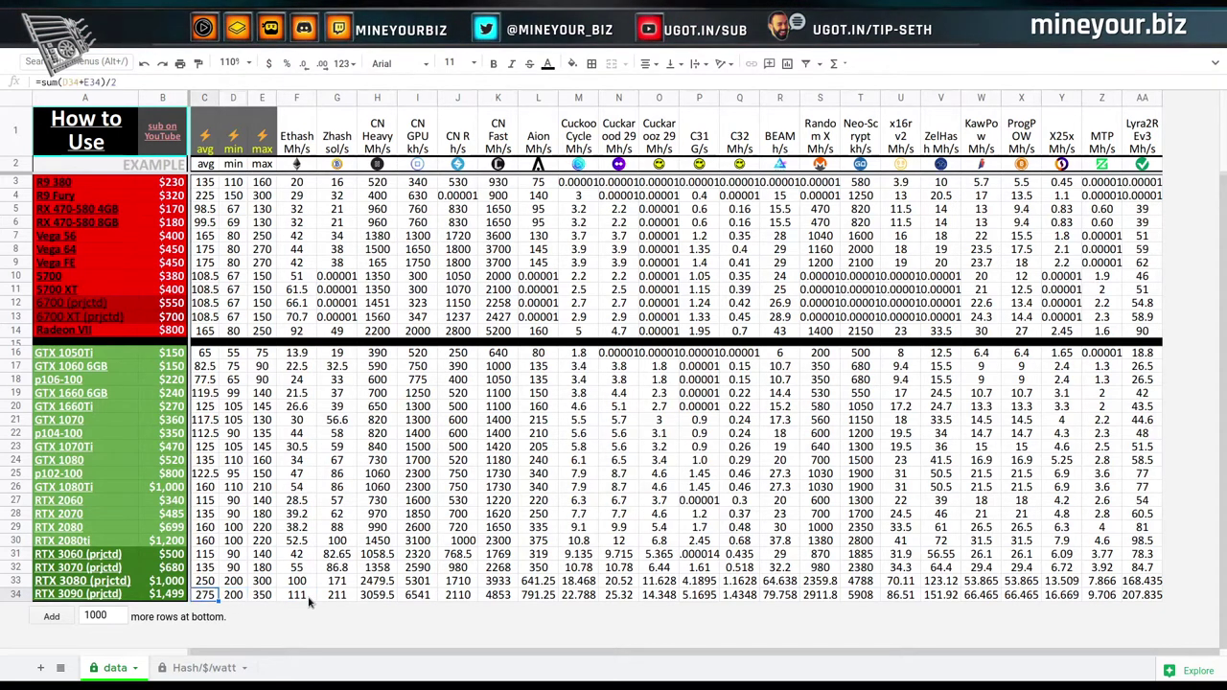
{"action": "key", "text": "Right"}
{"action": "key", "text": "Left"}
{"action": "key", "text": "Up"}
{"action": "key", "text": "Right"}
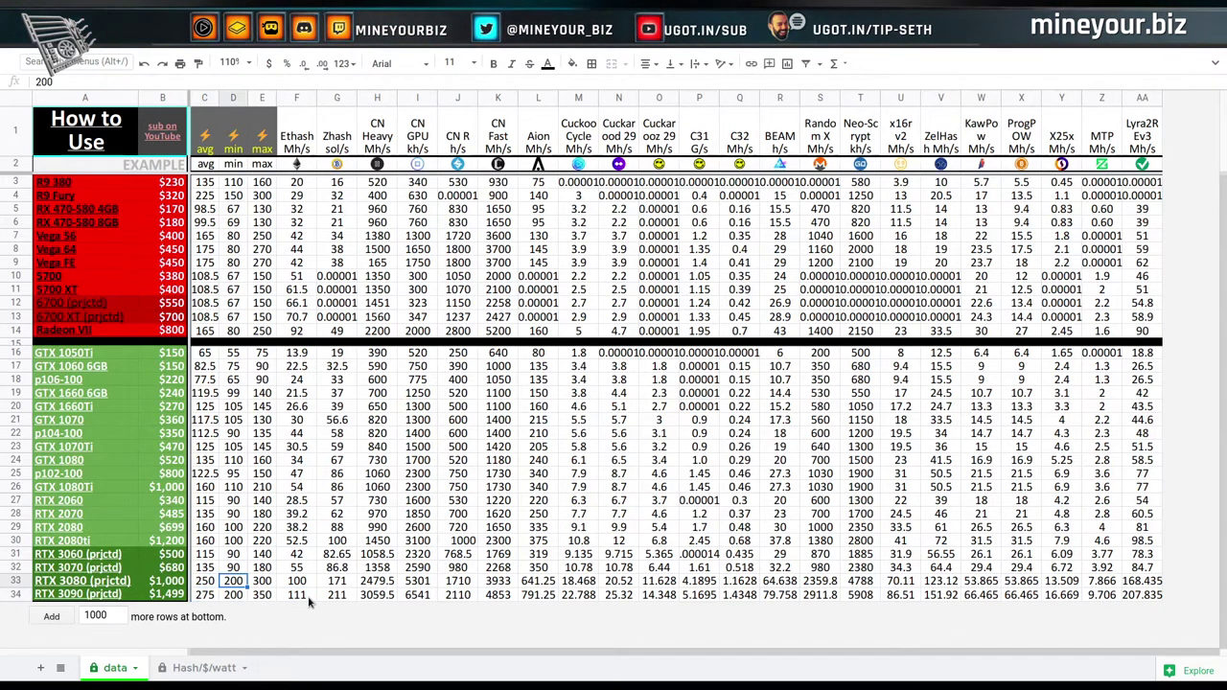
{"action": "key", "text": "Right"}
{"action": "key", "text": "Right"}
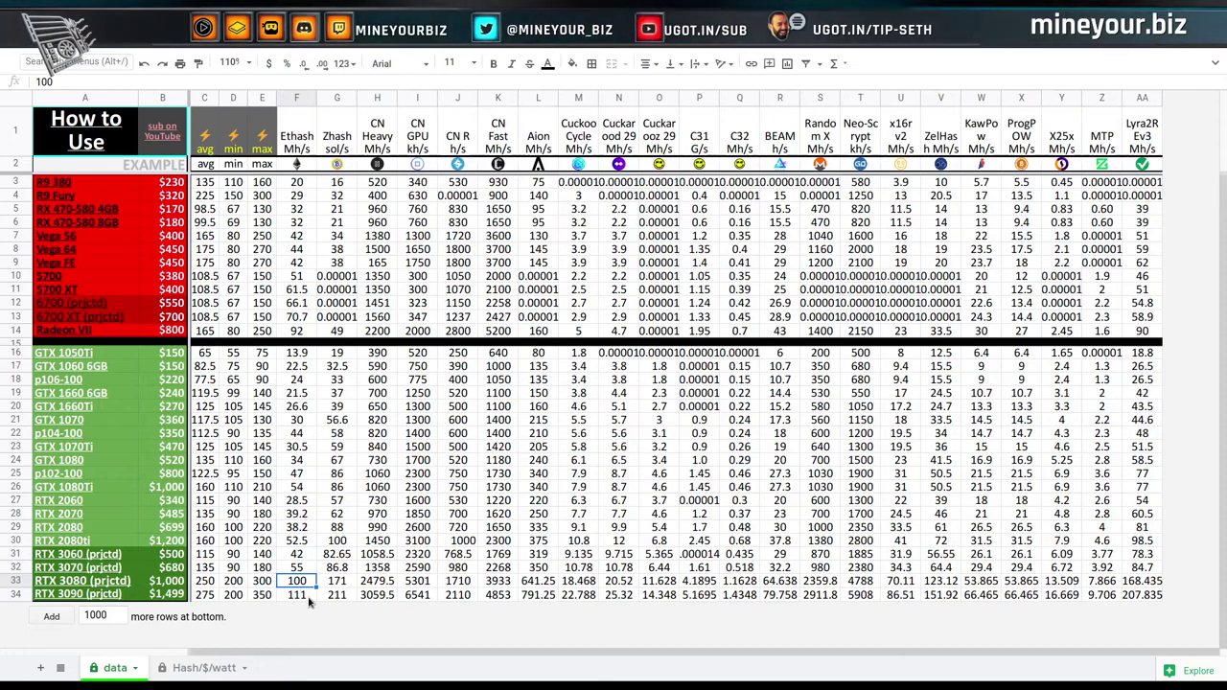
Compare the RTX 3090 and RTX 3080 average formulas, ending on the RTX 3080 Ethash cell.
{"action": "key", "text": "Down"}
{"action": "key", "text": "Left"}
{"action": "key", "text": "Left"}
{"action": "key", "text": "Left"}
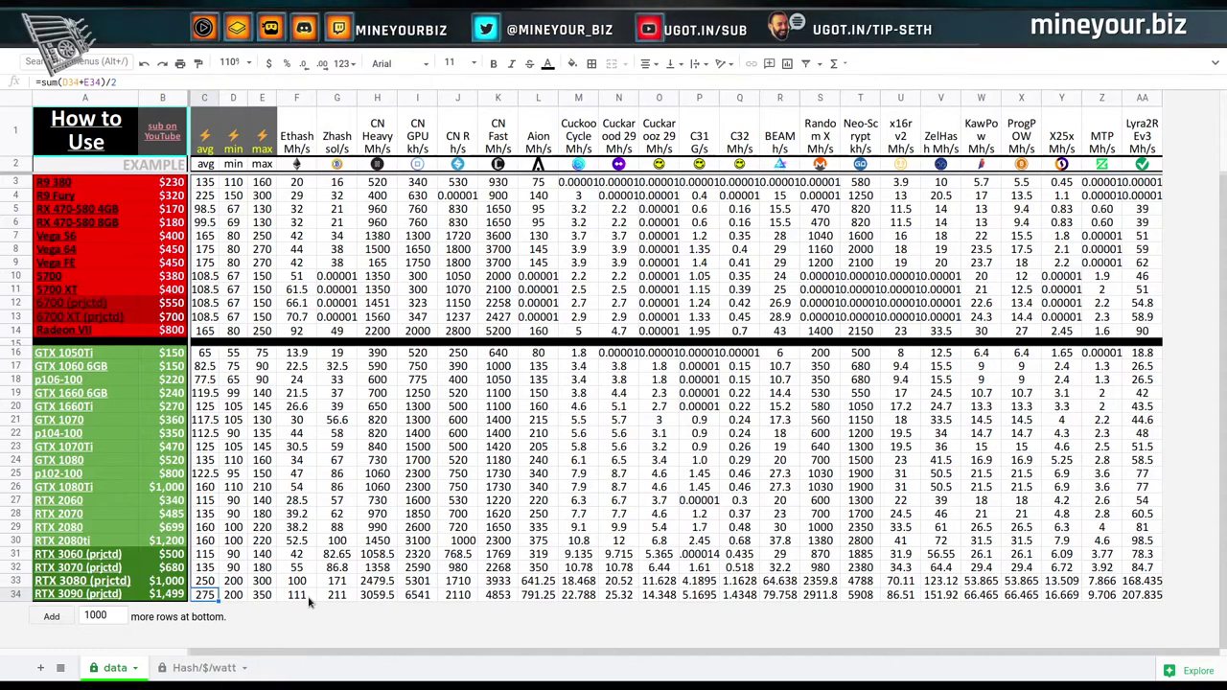
{"action": "key", "text": "Up"}
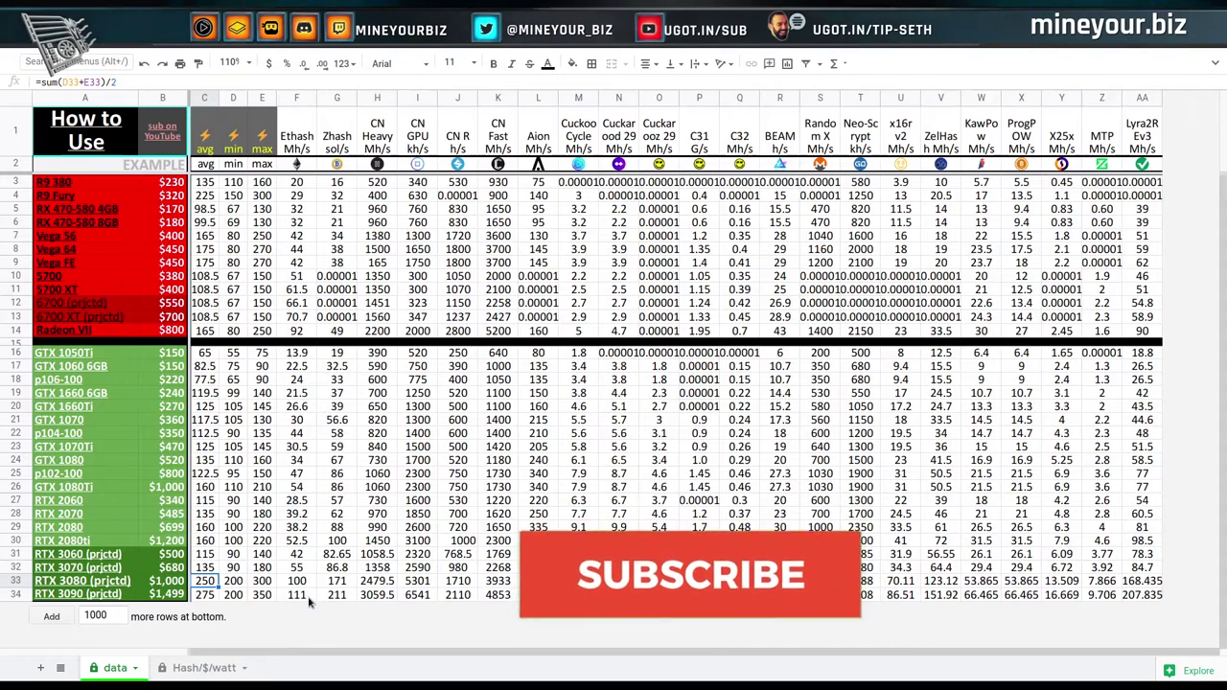
{"action": "key", "text": "Down"}
{"action": "key", "text": "Up"}
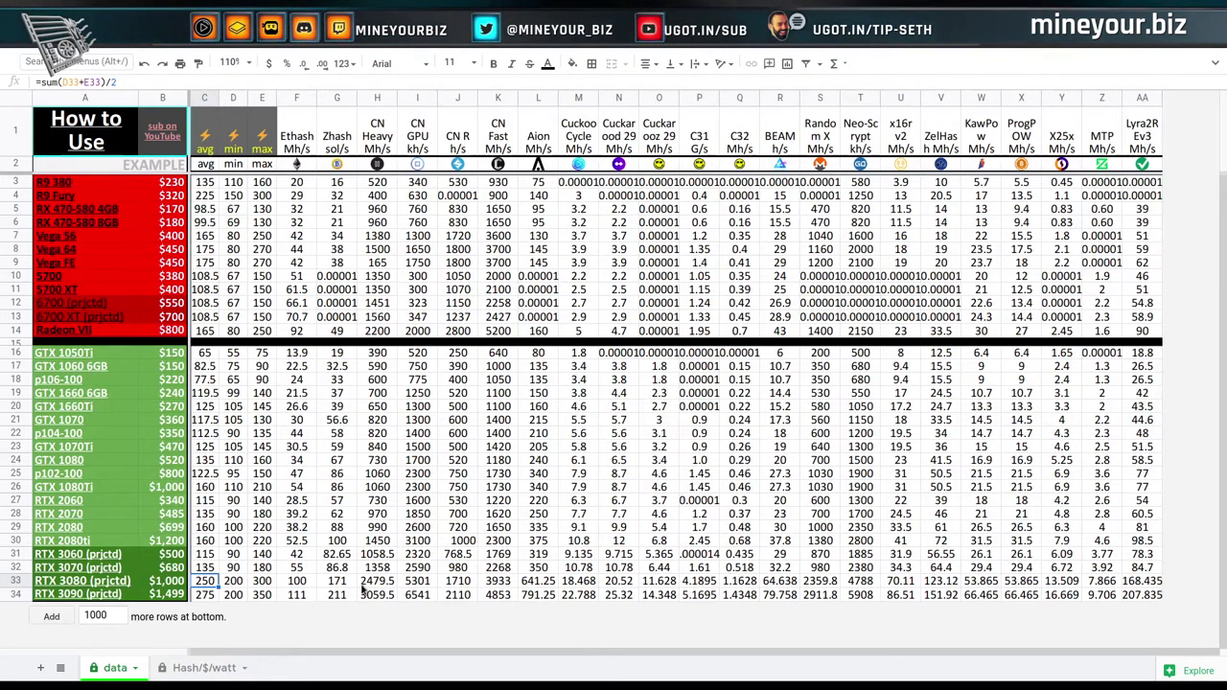
{"action": "key", "text": "Right"}
{"action": "key", "text": "Right"}
{"action": "key", "text": "Right"}
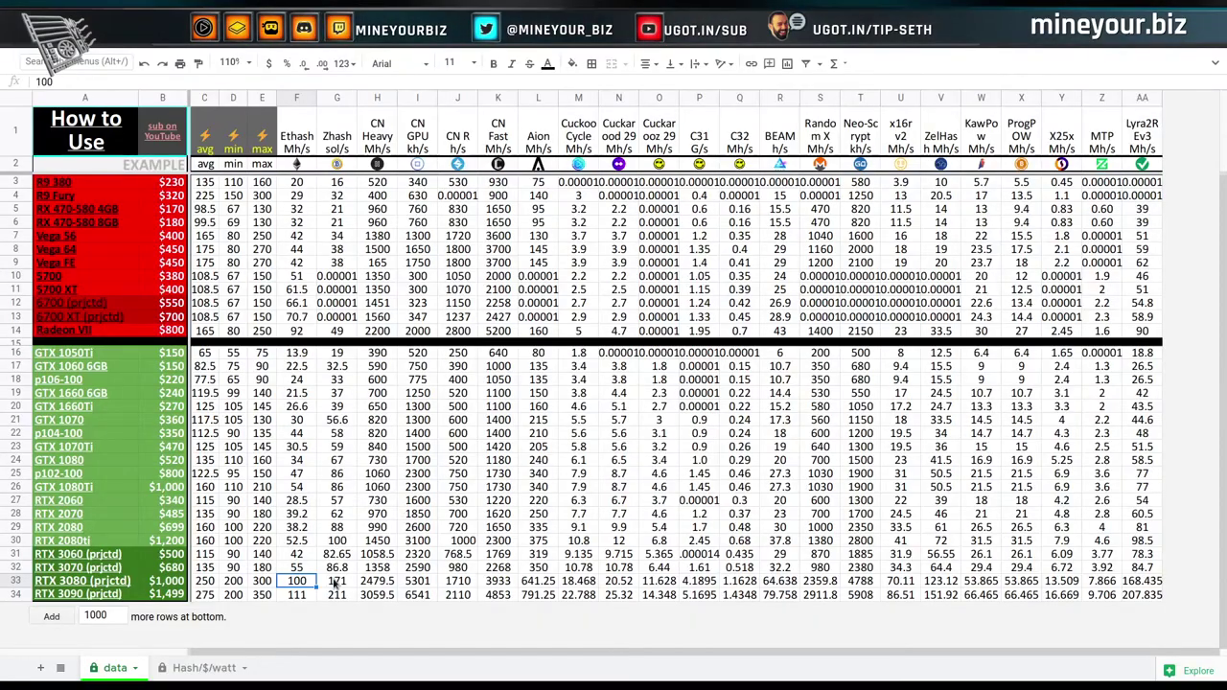
Inspect the RTX 3080 projected Zhash of 171 against the RTX 2080ti Zhash above.
{"action": "left_click", "coordinate": [336, 581]}
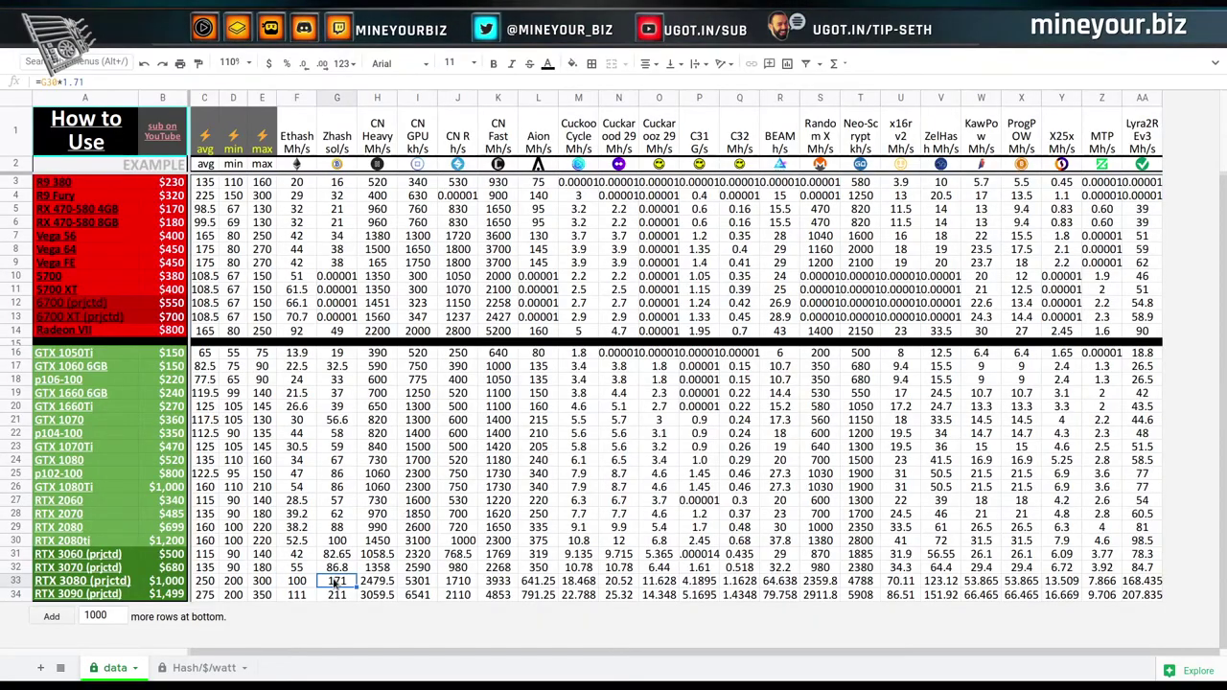
{"action": "key", "text": "Right"}
{"action": "key", "text": "Right"}
{"action": "key", "text": "Right"}
{"action": "key", "text": "Right"}
{"action": "key", "text": "Right"}
{"action": "key", "text": "Right"}
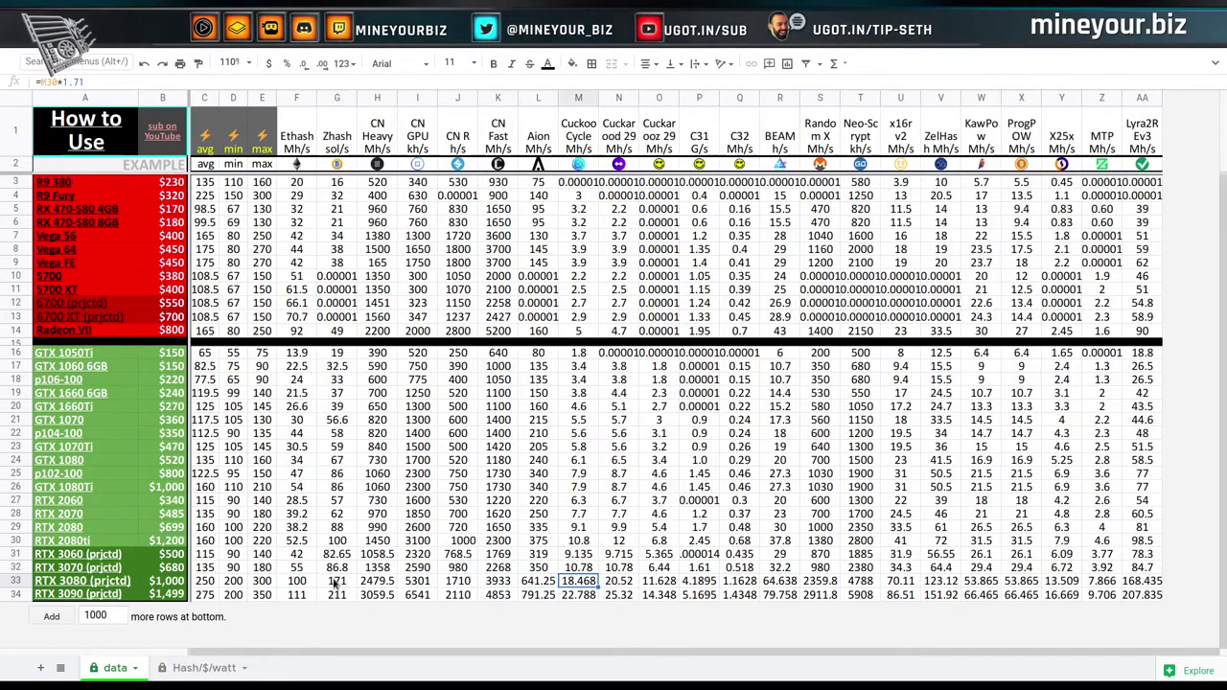
{"action": "key", "text": "Left"}
{"action": "key", "text": "Left"}
{"action": "key", "text": "Left"}
{"action": "key", "text": "Left"}
{"action": "key", "text": "Left"}
{"action": "key", "text": "Right"}
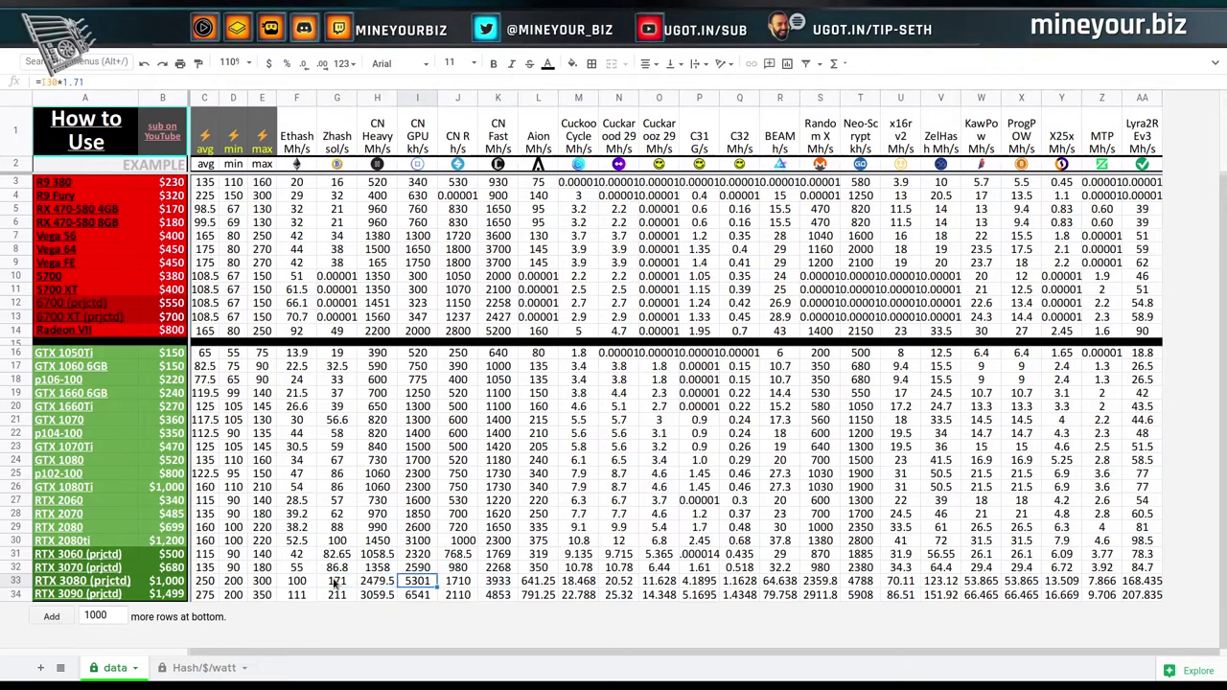
{"action": "key", "text": "Left"}
{"action": "key", "text": "Left"}
{"action": "key", "text": "Left"}
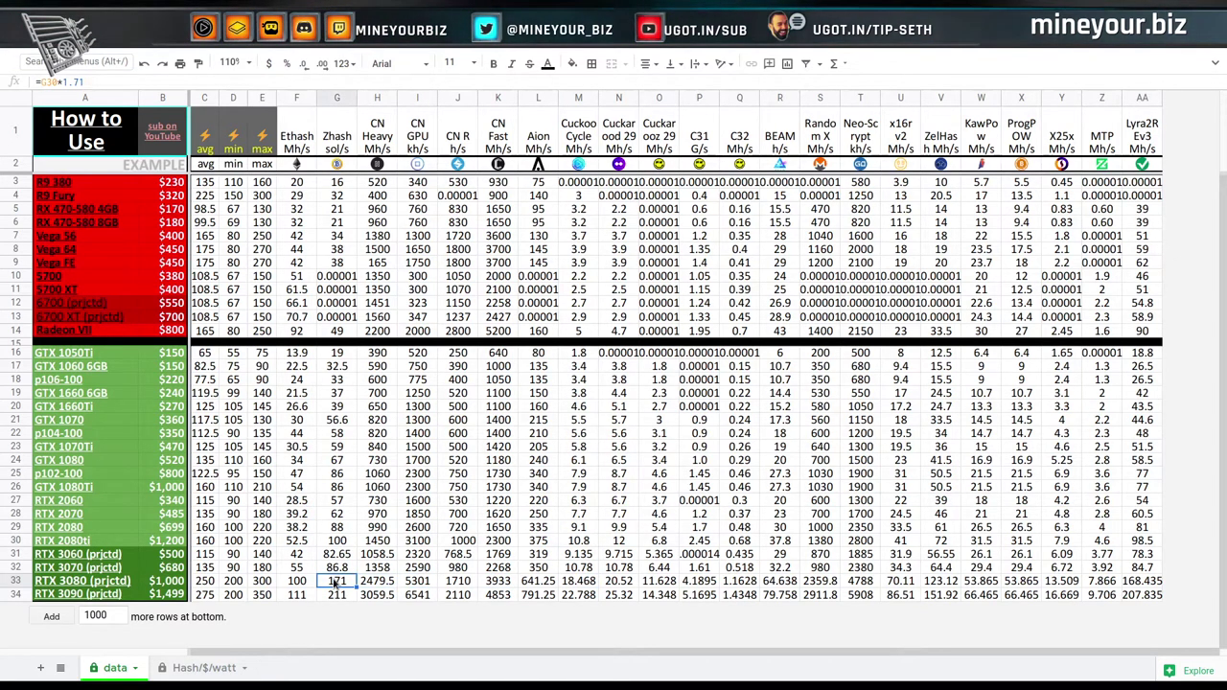
{"action": "key", "text": "Right"}
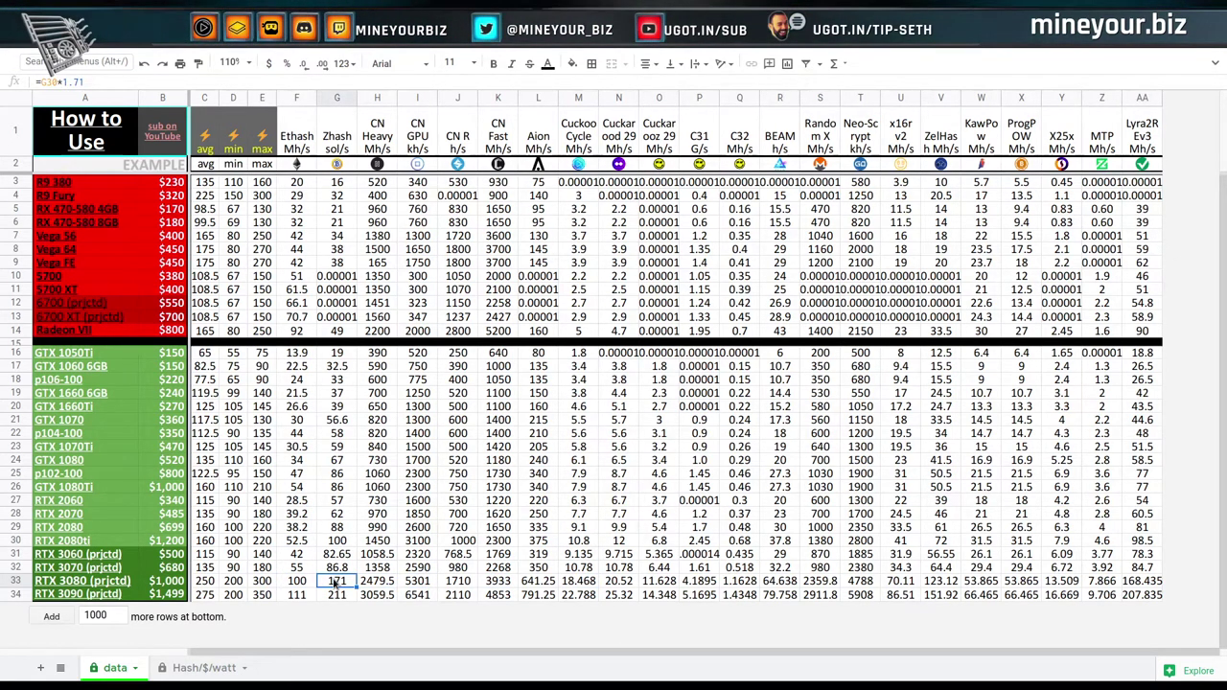
{"action": "key", "text": "Up"}
{"action": "key", "text": "Up"}
{"action": "key", "text": "Up"}
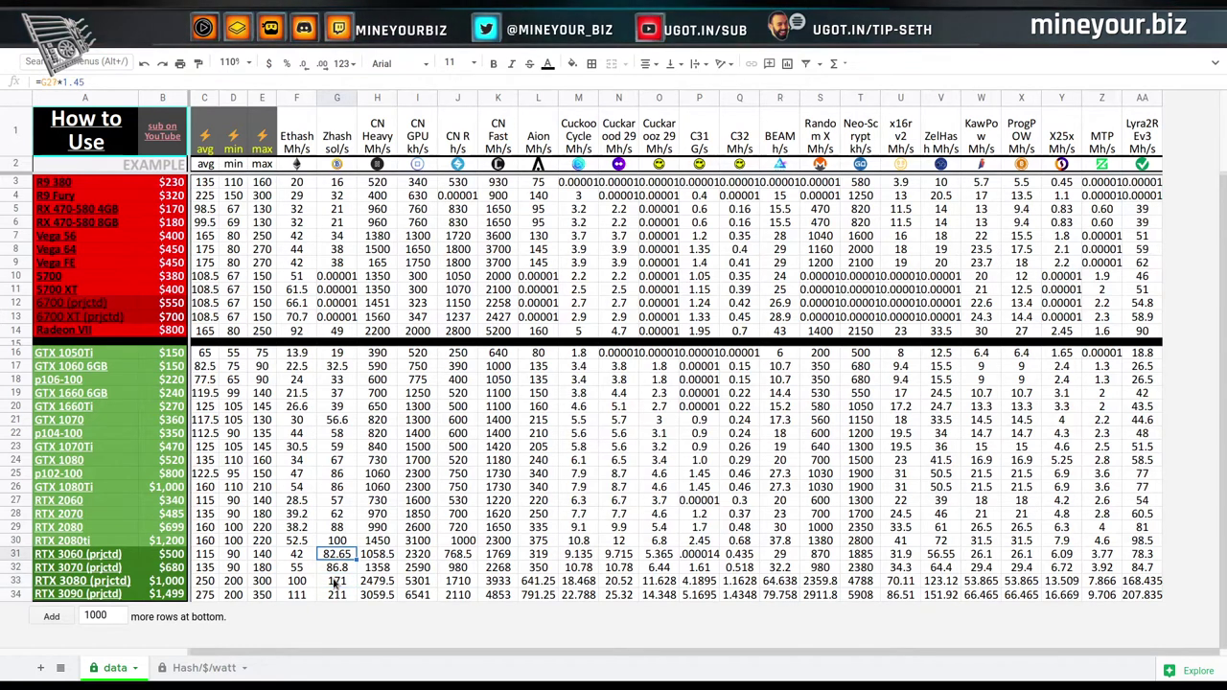
{"action": "key", "text": "Down"}
{"action": "key", "text": "Down"}
{"action": "key", "text": "Down"}
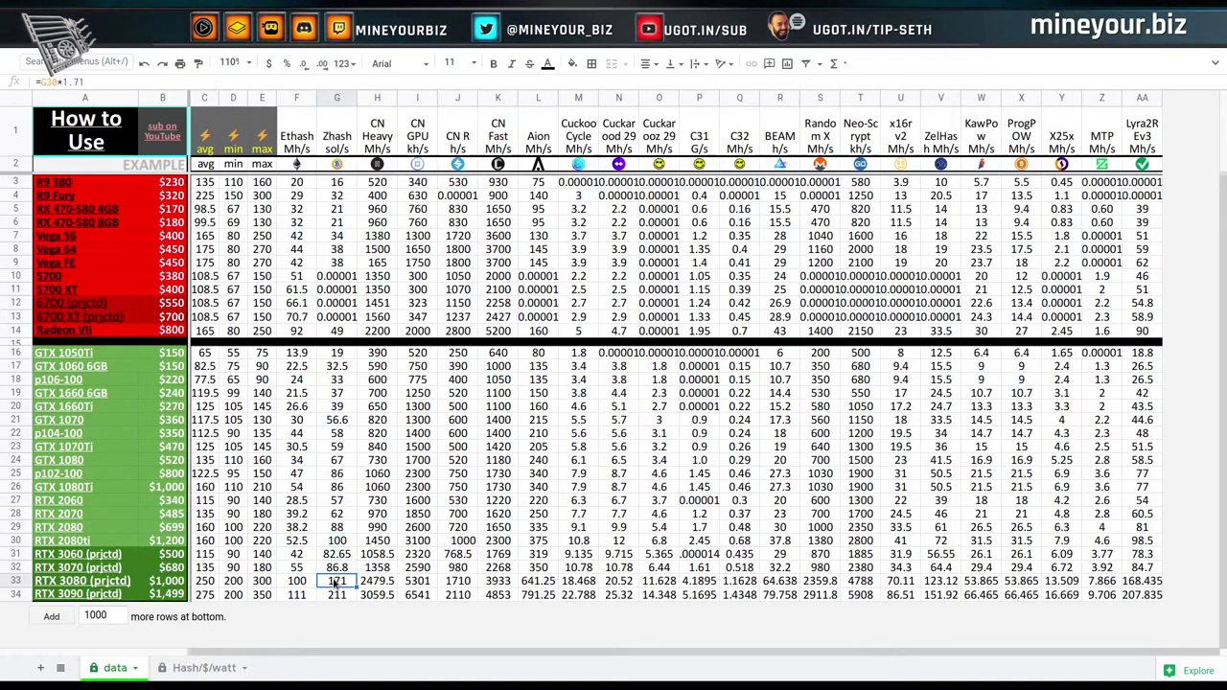
Step through the RTX 3080 CN Heavy 2479.5 and Lyra2REv3 formulas, ending on Ethash 100.
{"action": "key", "text": "Right"}
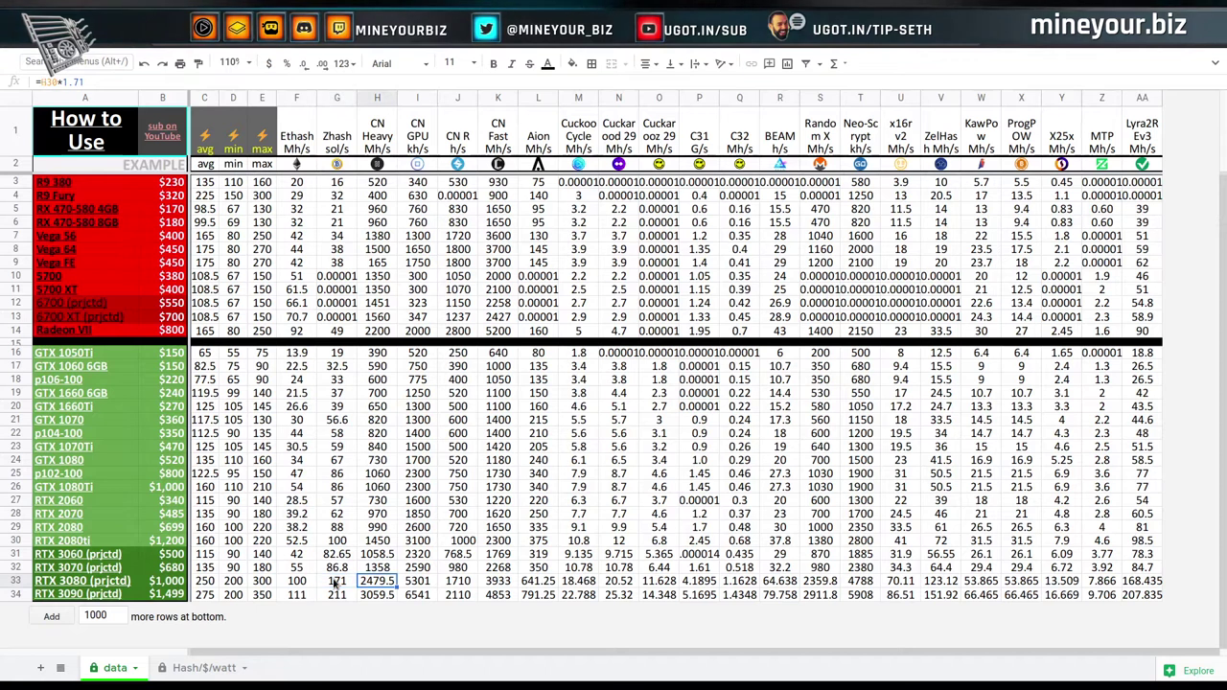
{"action": "key", "text": "Right"}
{"action": "key", "text": "Right"}
{"action": "key", "text": "Right"}
{"action": "key", "text": "Right"}
{"action": "key", "text": "Right"}
{"action": "key", "text": "Right"}
{"action": "key", "text": "Right"}
{"action": "key", "text": "Right"}
{"action": "key", "text": "Right"}
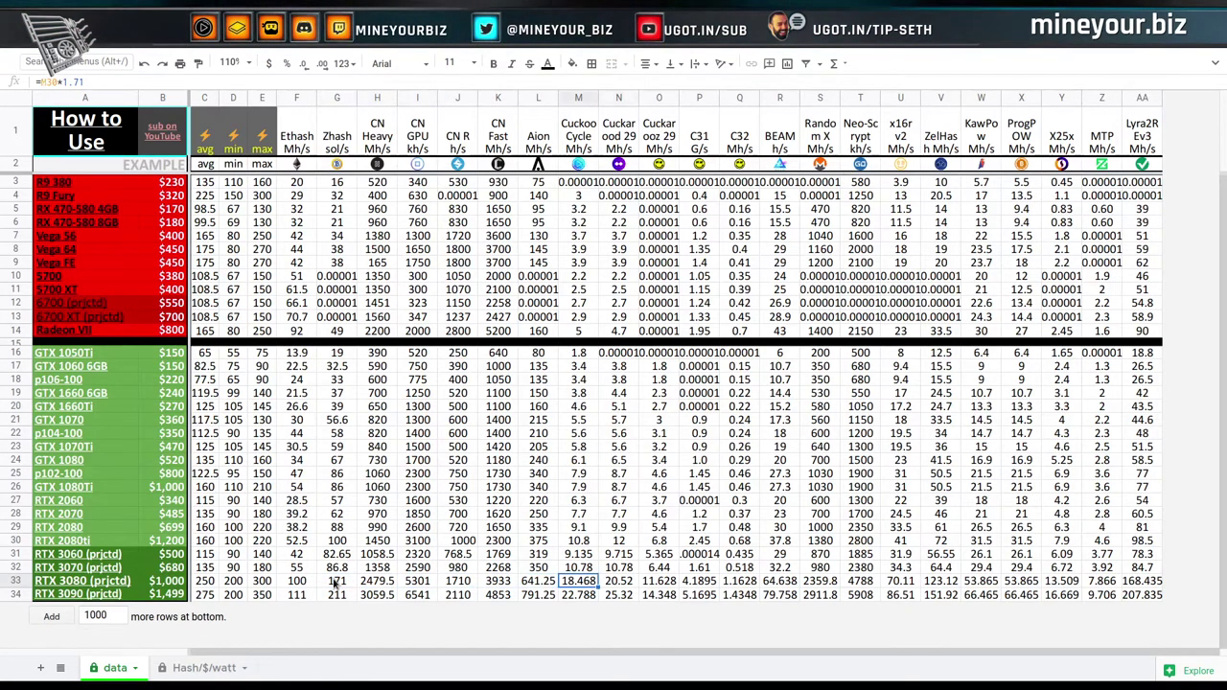
{"action": "key", "text": "Right"}
{"action": "key", "text": "Right"}
{"action": "key", "text": "Right"}
{"action": "key", "text": "Right"}
{"action": "key", "text": "Right"}
{"action": "key", "text": "Right"}
{"action": "key", "text": "Right"}
{"action": "key", "text": "Right"}
{"action": "key", "text": "Right"}
{"action": "key", "text": "Right"}
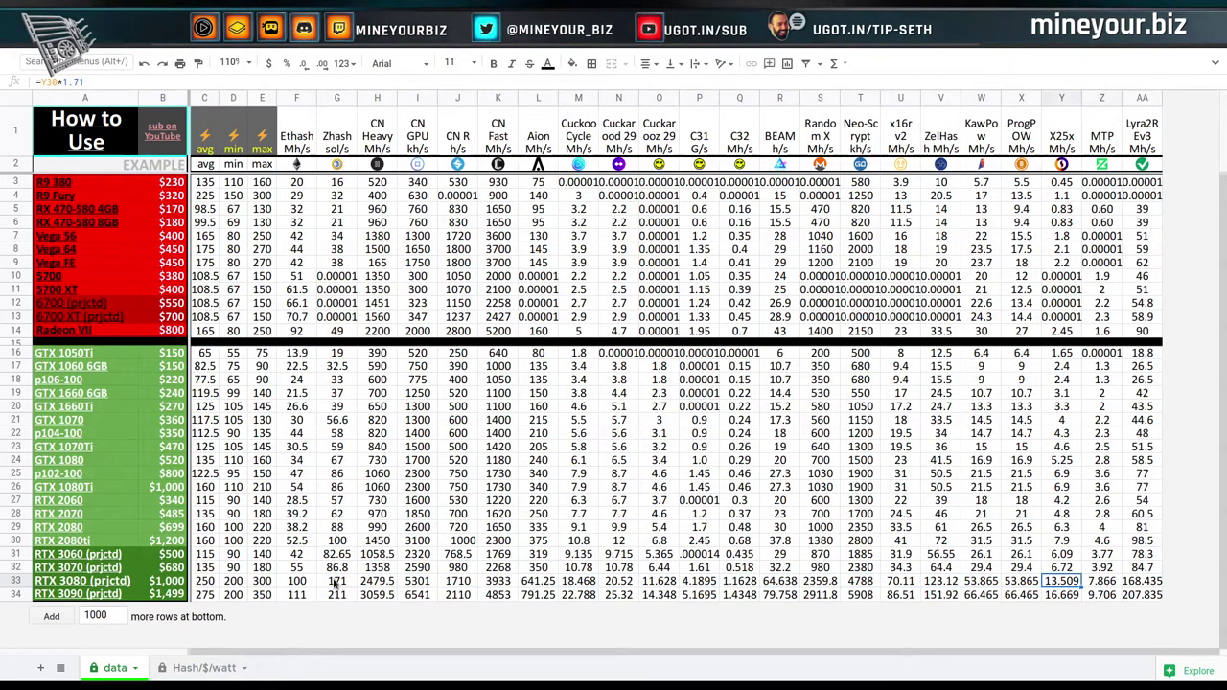
{"action": "key", "text": "Left"}
{"action": "key", "text": "Left"}
{"action": "key", "text": "Left"}
{"action": "key", "text": "Left"}
{"action": "key", "text": "Left"}
{"action": "key", "text": "Left"}
{"action": "key", "text": "Left"}
{"action": "key", "text": "Left"}
{"action": "key", "text": "Left"}
{"action": "key", "text": "Left"}
{"action": "key", "text": "Left"}
{"action": "key", "text": "Left"}
{"action": "key", "text": "Left"}
{"action": "key", "text": "Left"}
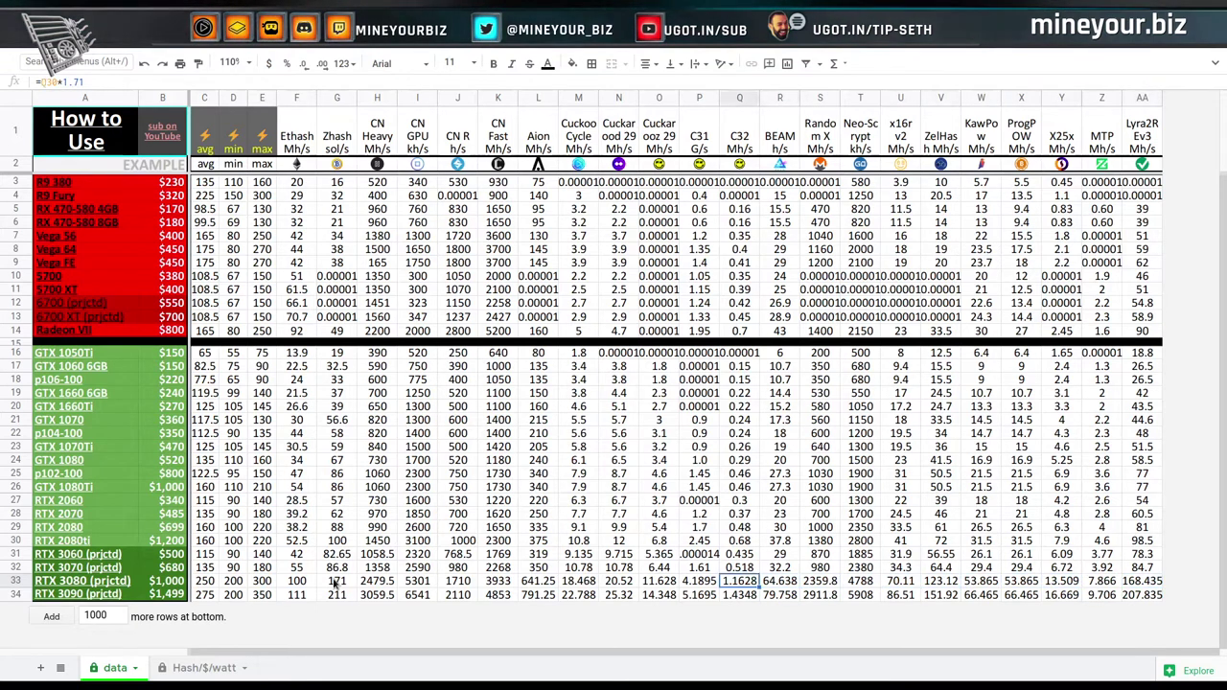
{"action": "key", "text": "Left"}
{"action": "key", "text": "Left"}
{"action": "key", "text": "Left"}
{"action": "key", "text": "Left"}
{"action": "key", "text": "Left"}
{"action": "key", "text": "Left"}
{"action": "key", "text": "Left"}
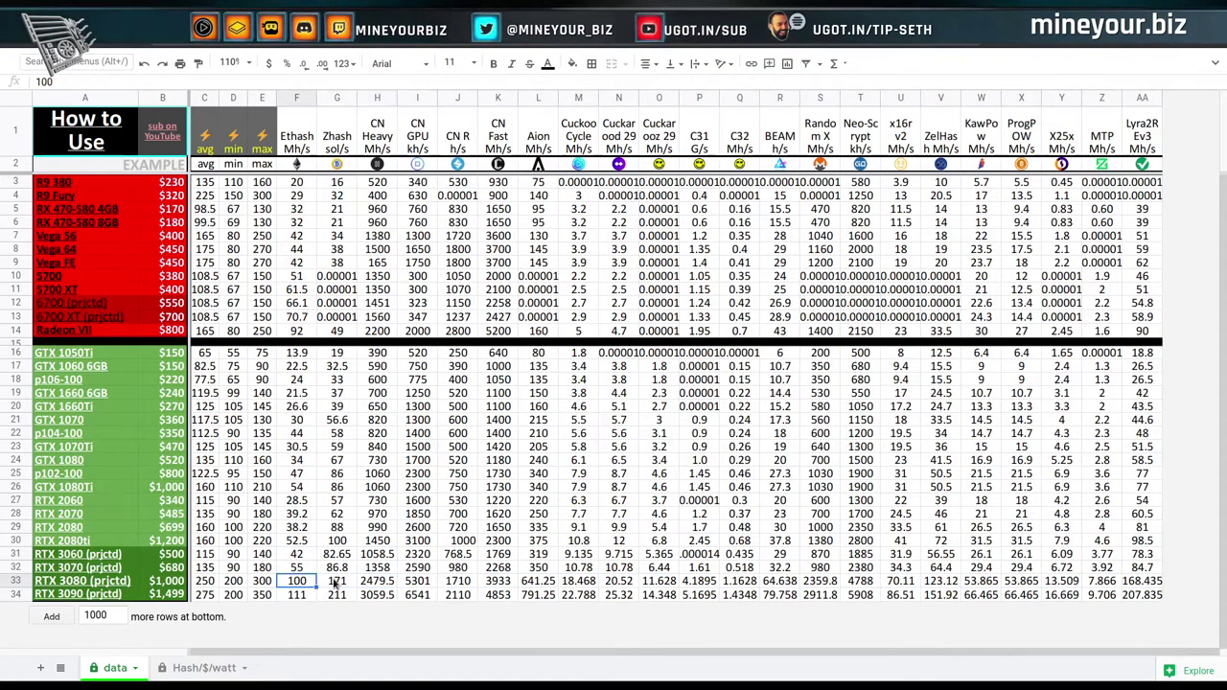
{"action": "key", "text": "Right"}
{"action": "key", "text": "Right"}
{"action": "key", "text": "Right"}
{"action": "key", "text": "Right"}
{"action": "key", "text": "Right"}
{"action": "key", "text": "Right"}
{"action": "key", "text": "Left"}
{"action": "key", "text": "Left"}
{"action": "key", "text": "Left"}
{"action": "key", "text": "Left"}
{"action": "key", "text": "Left"}
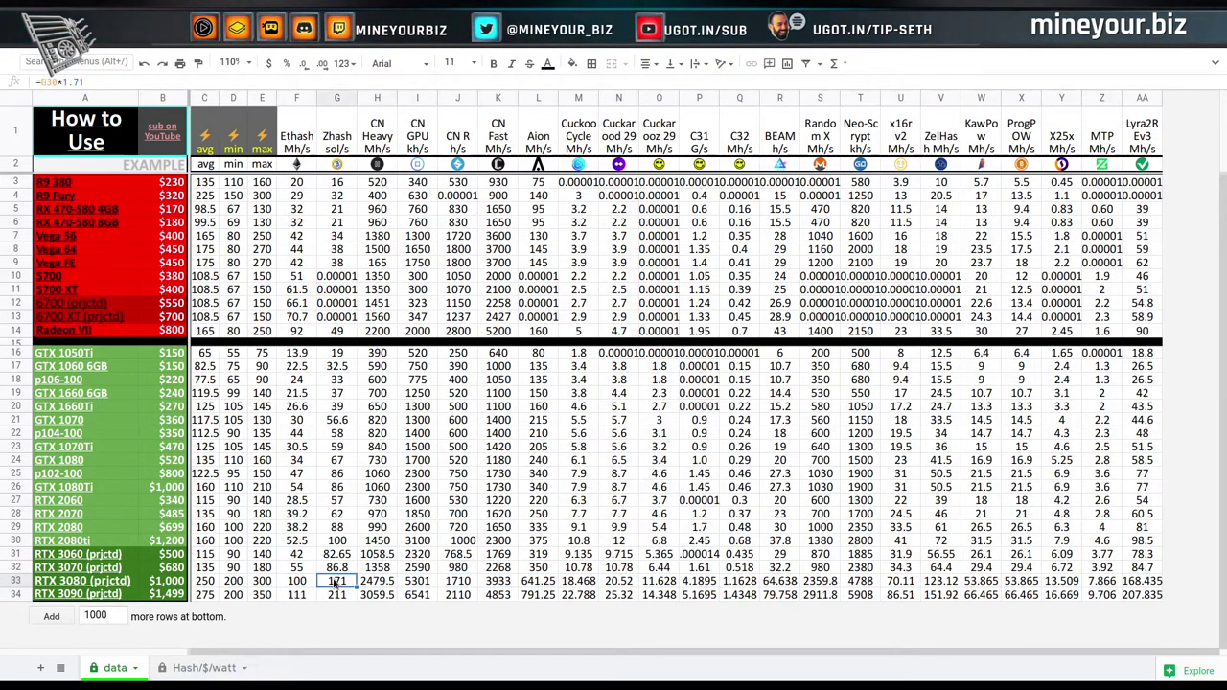
{"action": "key", "text": "Left"}
{"action": "key", "text": "Right"}
{"action": "key", "text": "Right"}
{"action": "key", "text": "Left"}
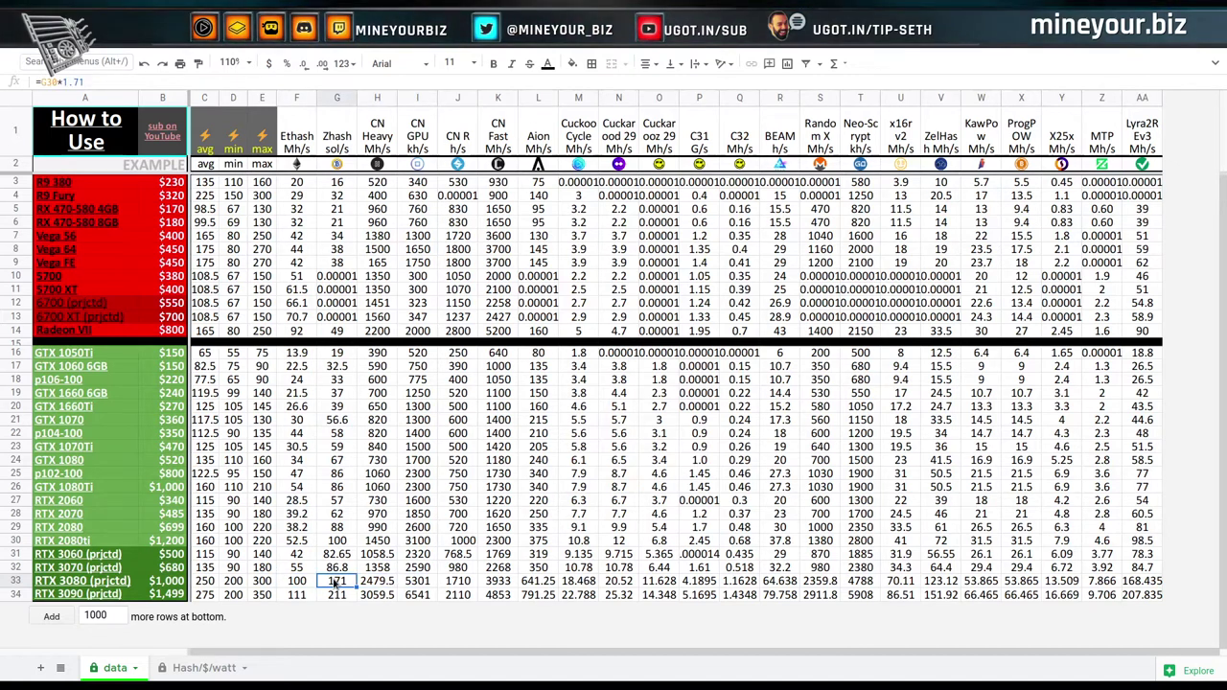
{"action": "key", "text": "Right"}
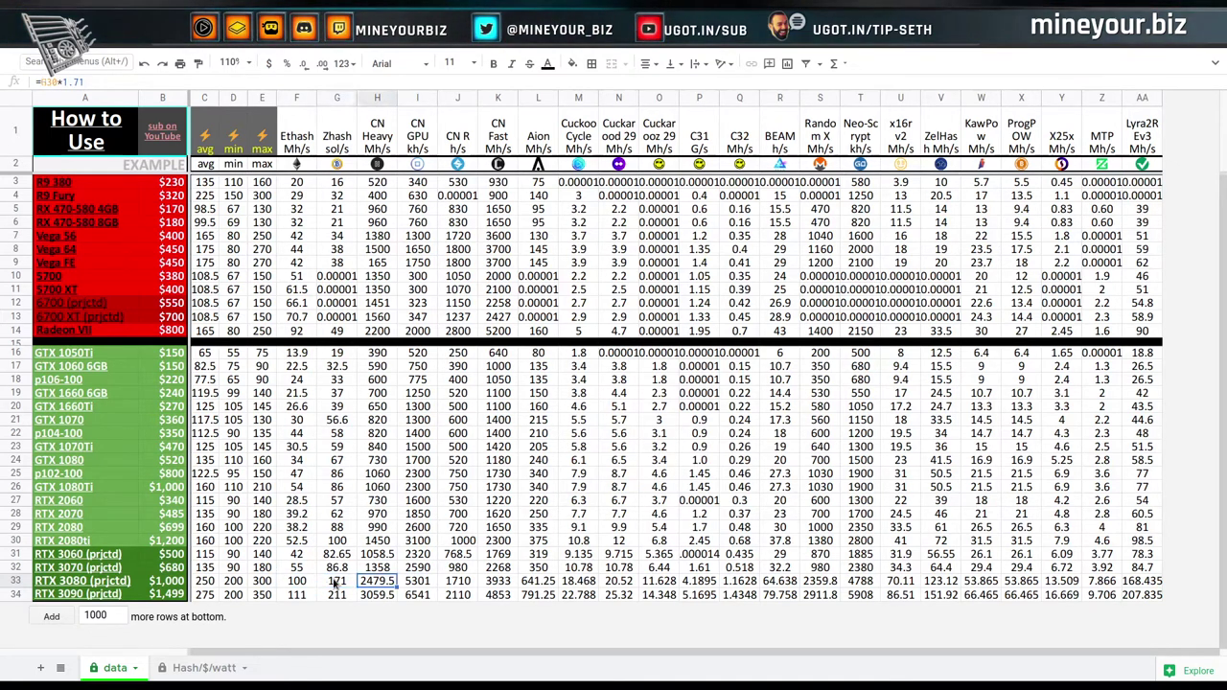
{"action": "key", "text": "Left"}
{"action": "key", "text": "Left"}
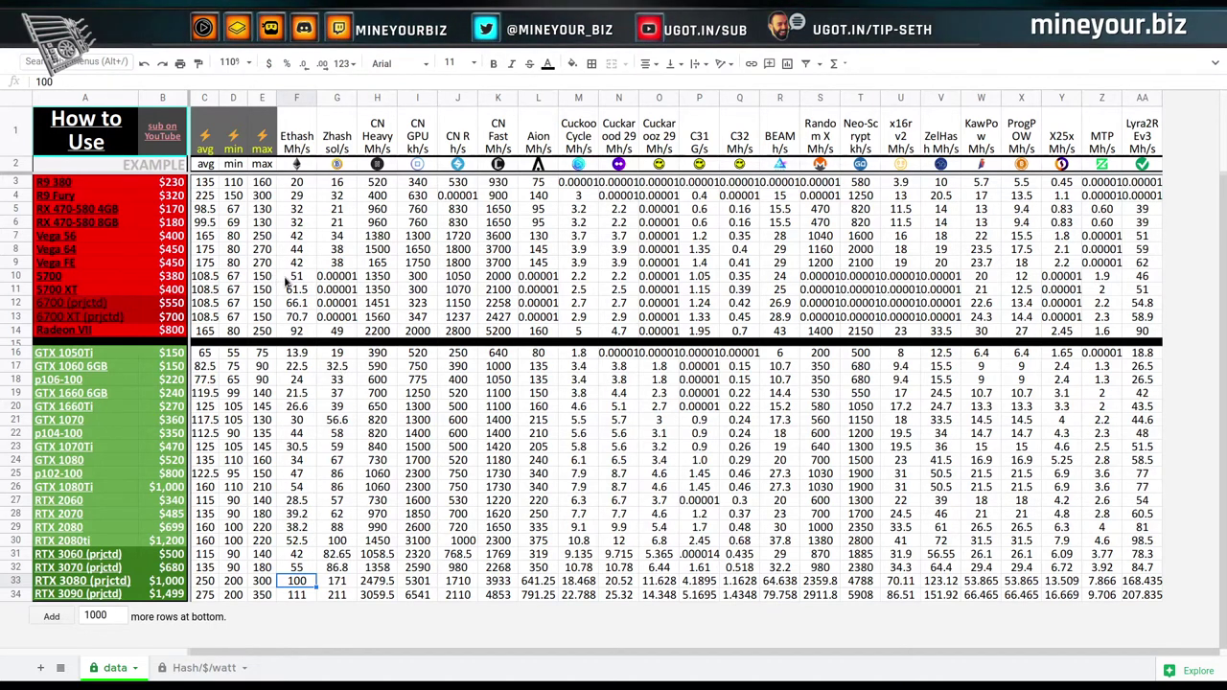
{"action": "left_click", "coordinate": [299, 210]}
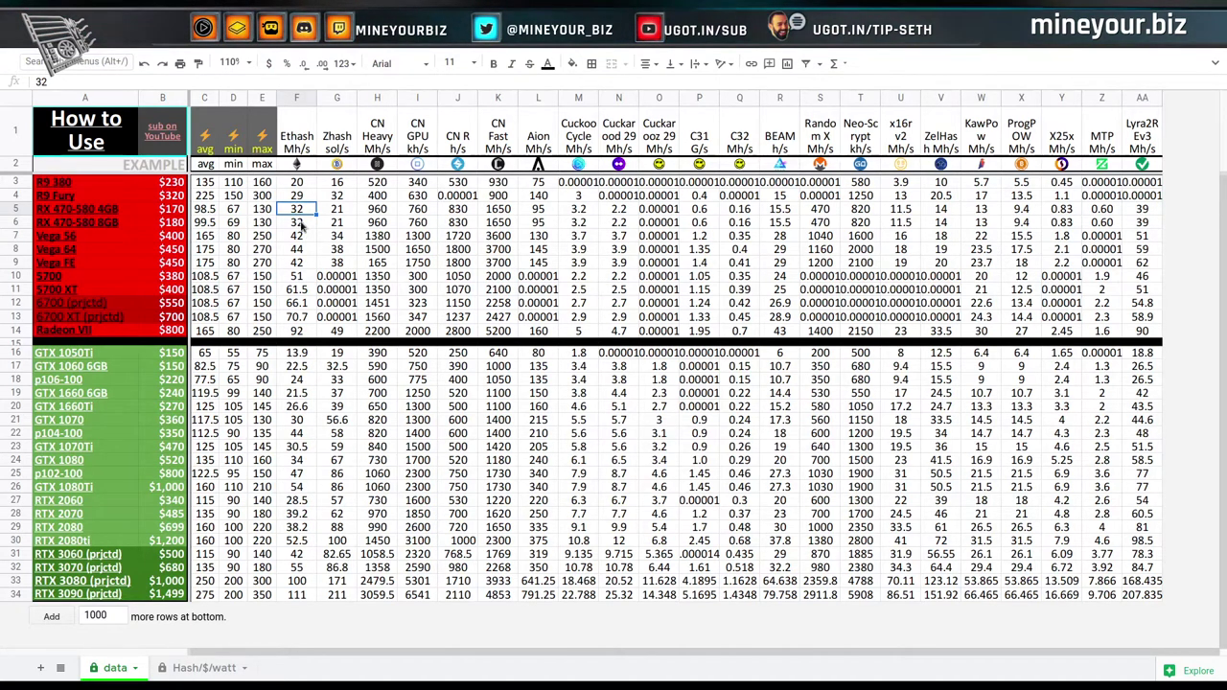
{"action": "left_click", "coordinate": [302, 226]}
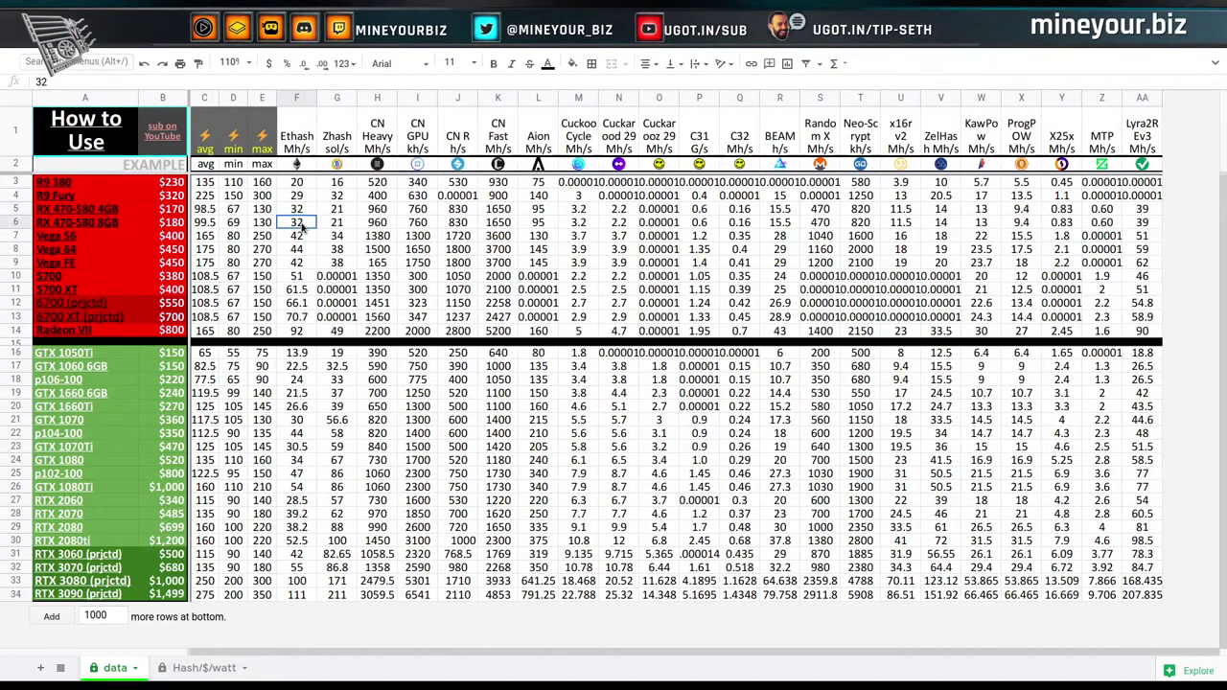
{"action": "left_click", "coordinate": [306, 276]}
{"action": "key", "text": "Down"}
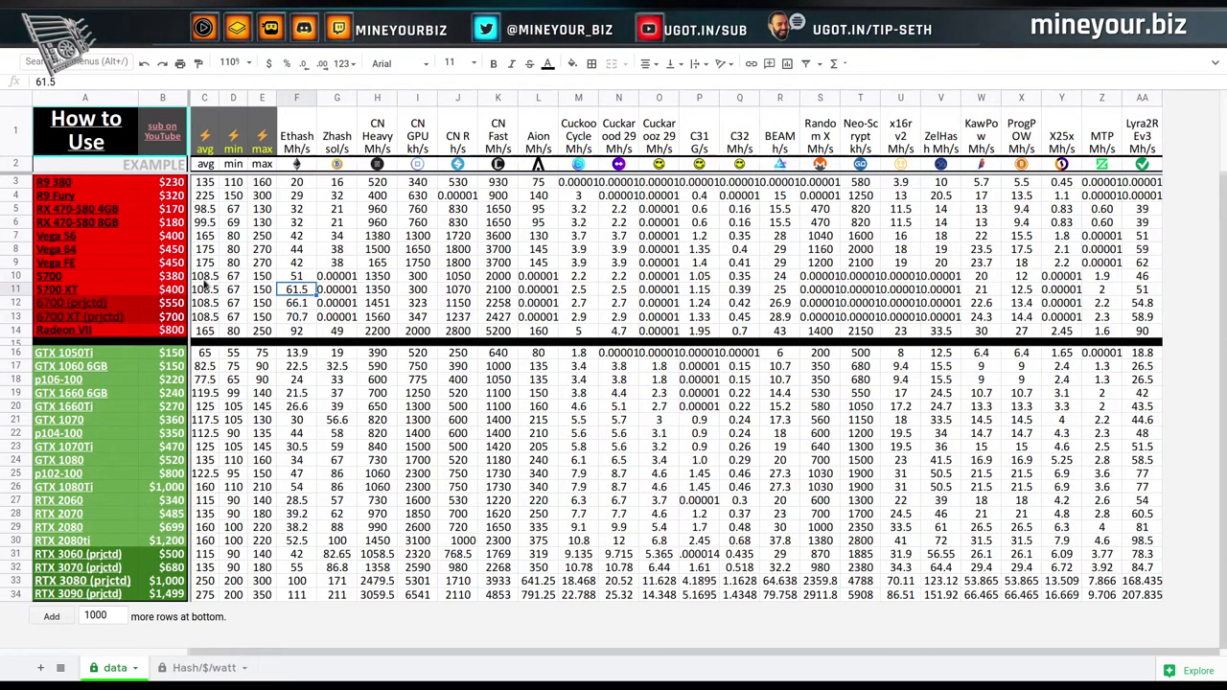
{"action": "left_click", "coordinate": [132, 303]}
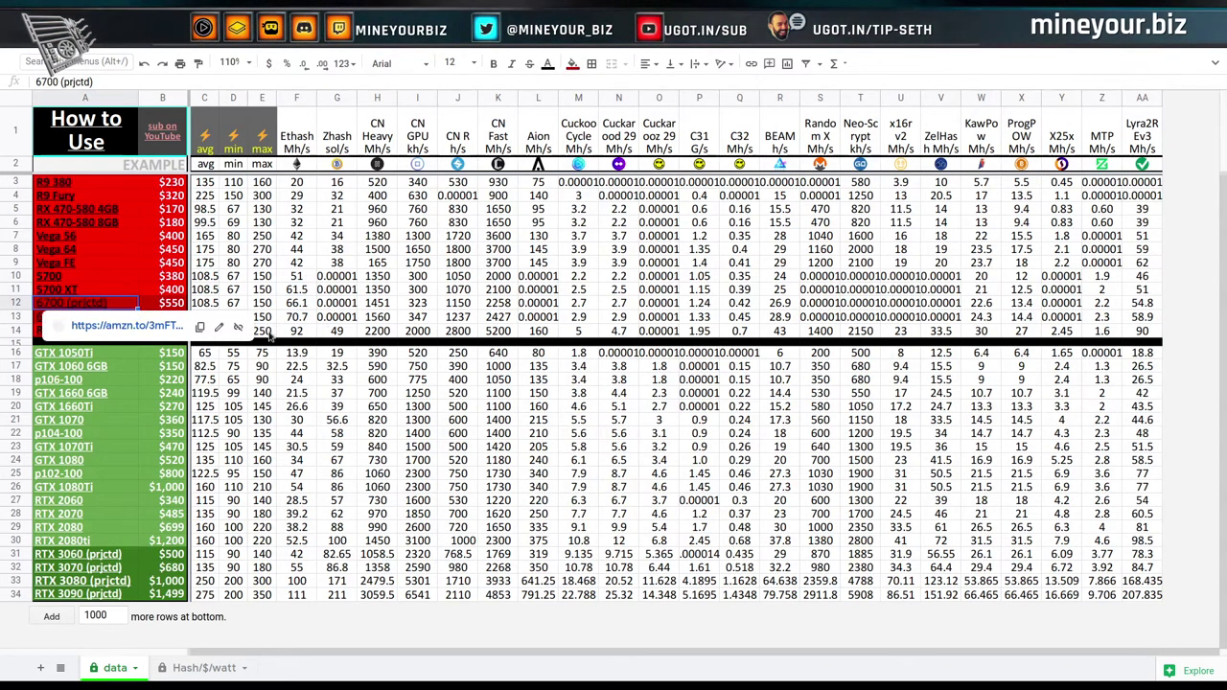
{"action": "left_click", "coordinate": [360, 319]}
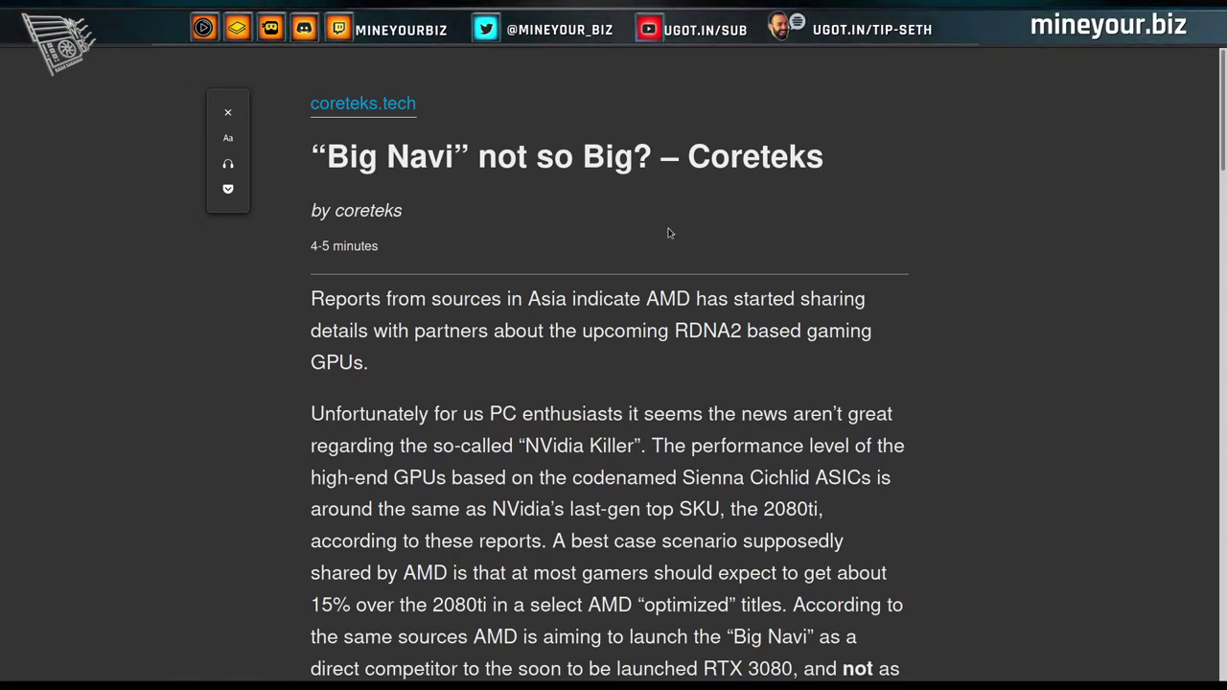
{"action": "scroll", "coordinate": [1005, 333], "scroll_direction": "down", "scroll_amount": 3}
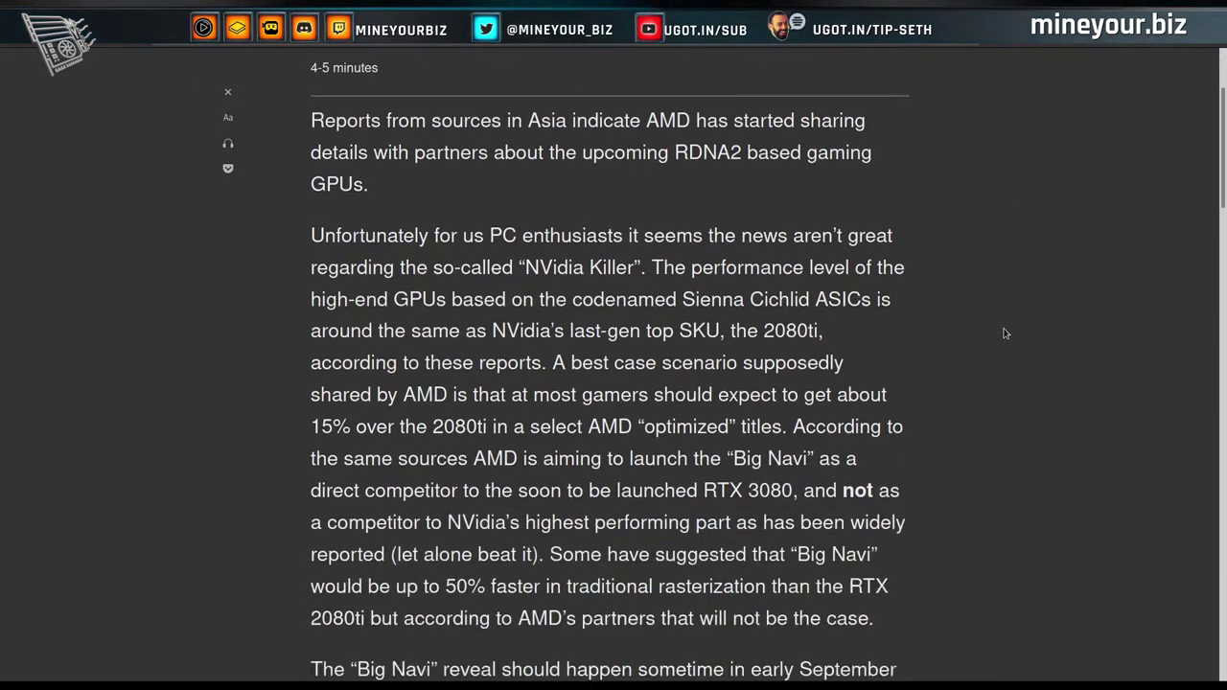
{"action": "scroll", "coordinate": [1005, 333], "scroll_direction": "down", "scroll_amount": 15}
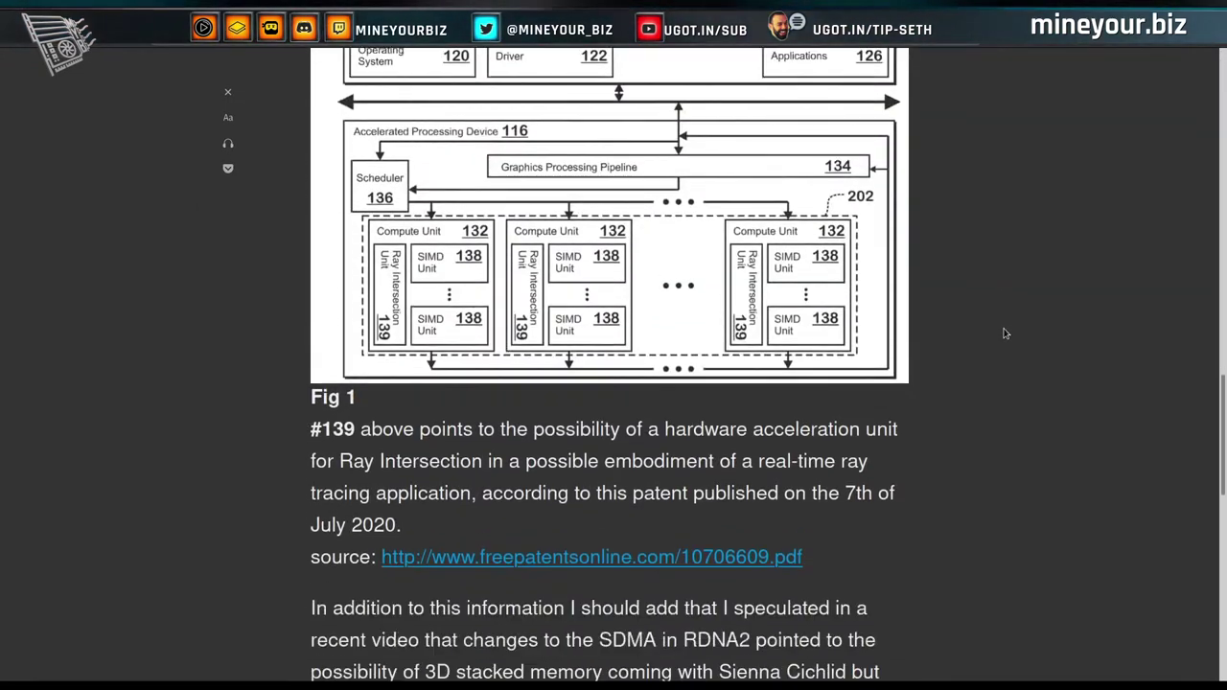
{"action": "scroll", "coordinate": [1005, 333], "scroll_direction": "down", "scroll_amount": 10}
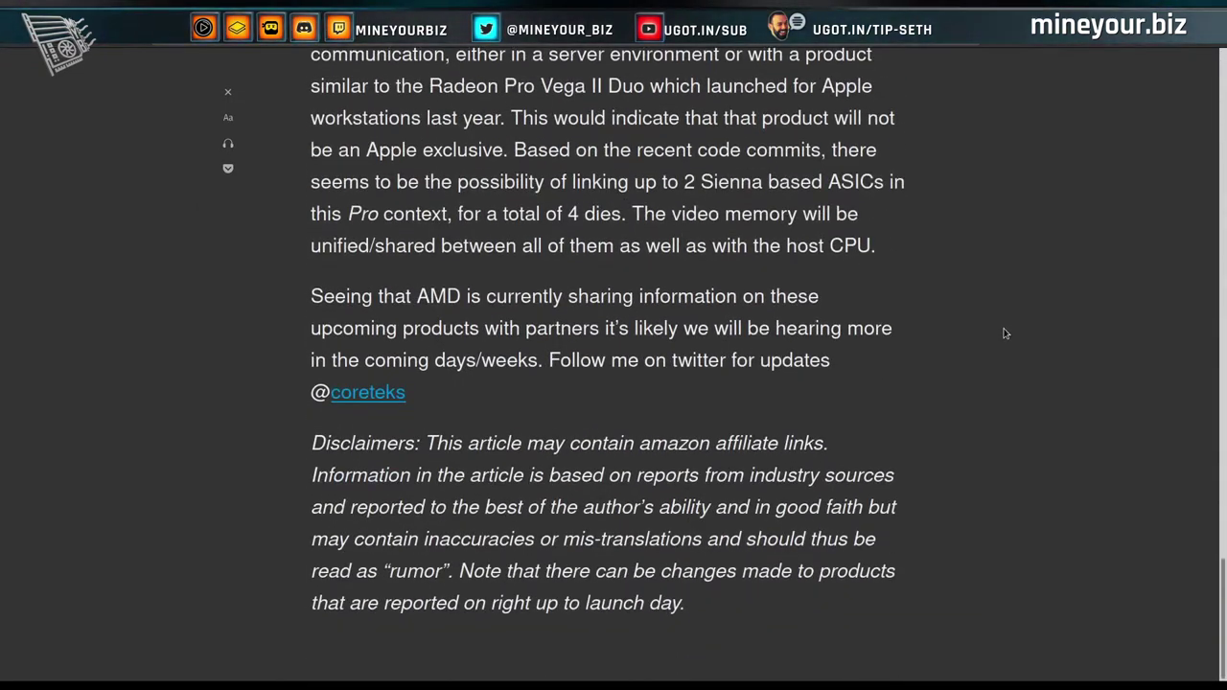
{"action": "scroll", "coordinate": [1005, 333], "scroll_direction": "up", "scroll_amount": 20}
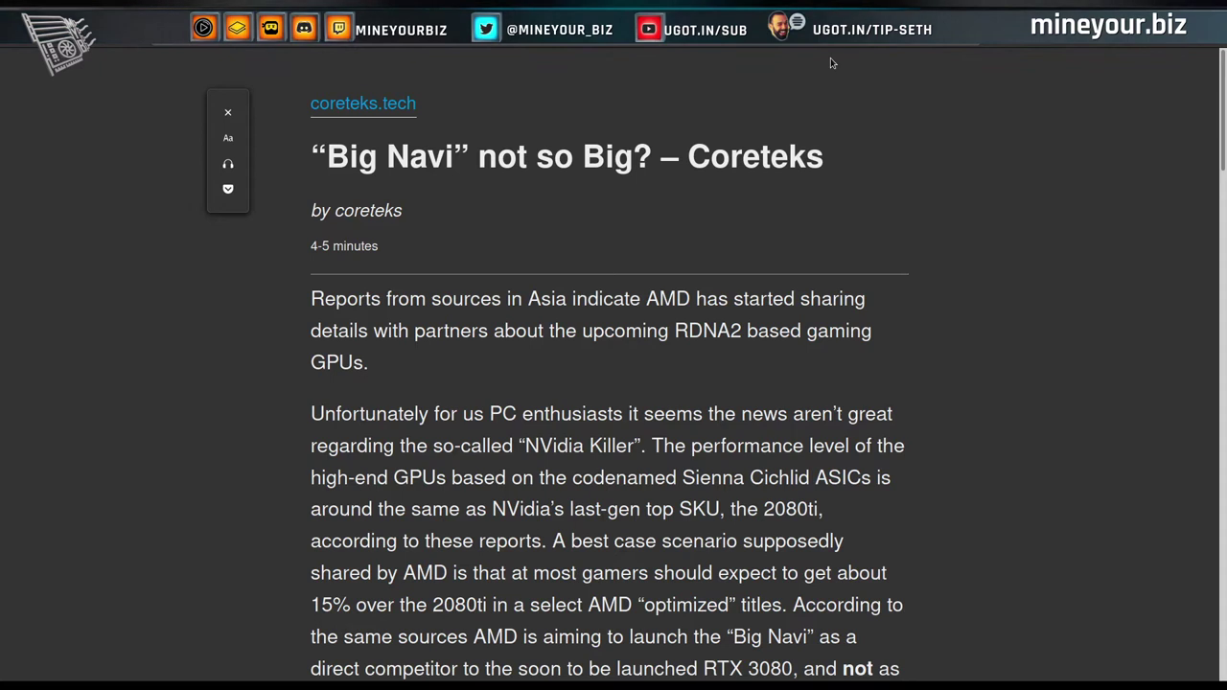
{"action": "key", "text": "ctrl+Tab"}
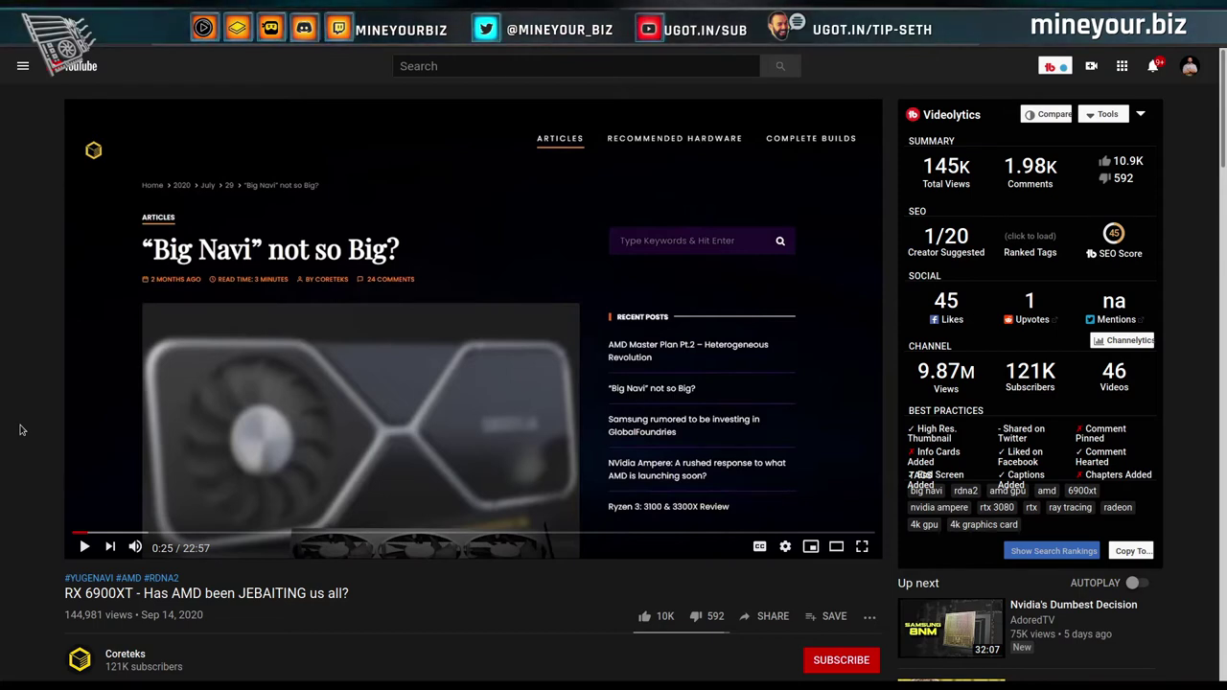
{"action": "scroll", "coordinate": [21, 431], "scroll_direction": "down", "scroll_amount": 3}
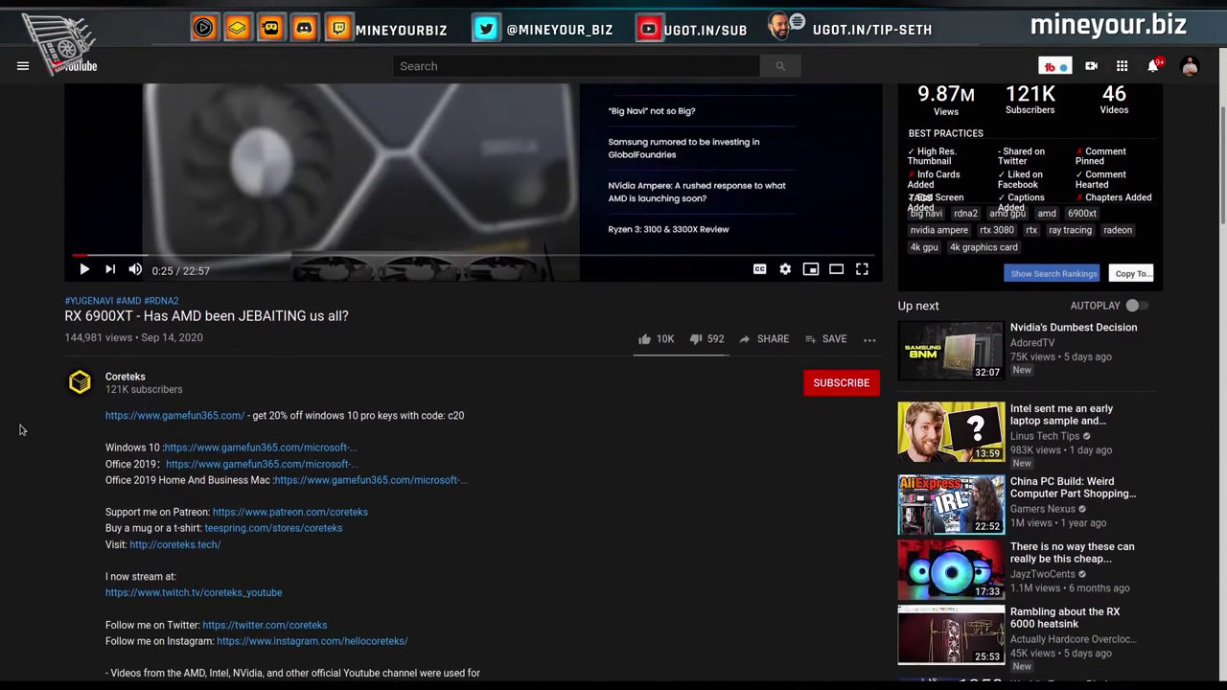
{"action": "scroll", "coordinate": [21, 431], "scroll_direction": "up", "scroll_amount": 3}
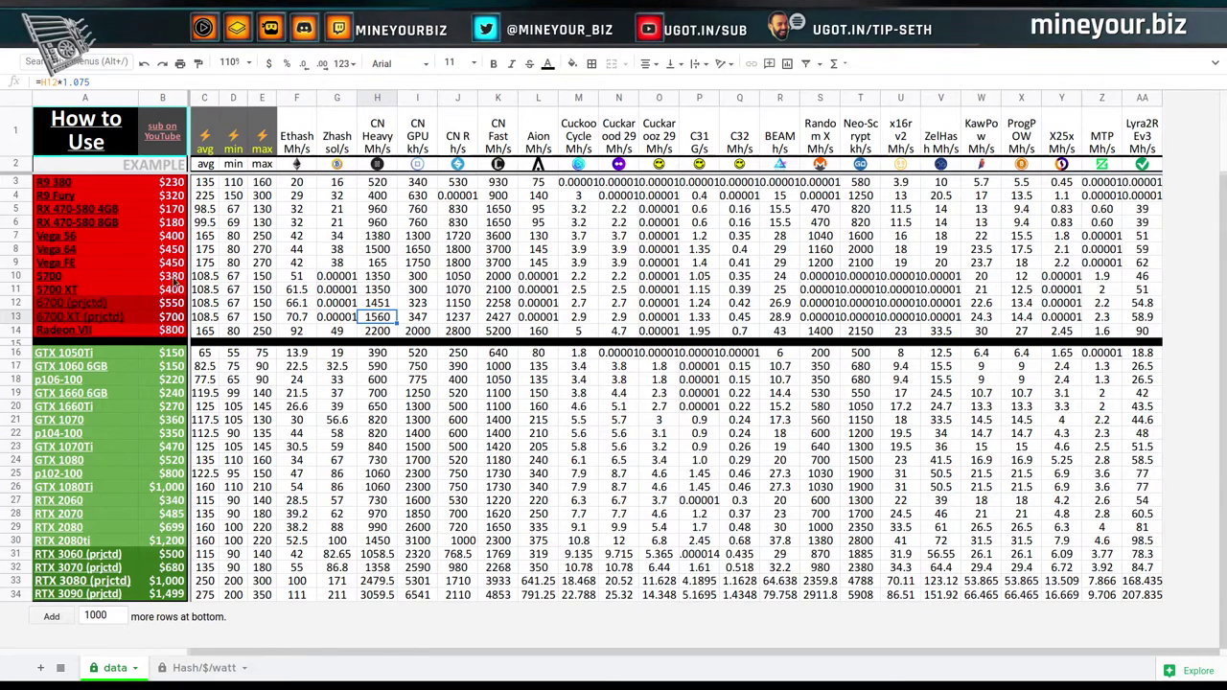
{"action": "mouse_move", "coordinate": [119, 306]}
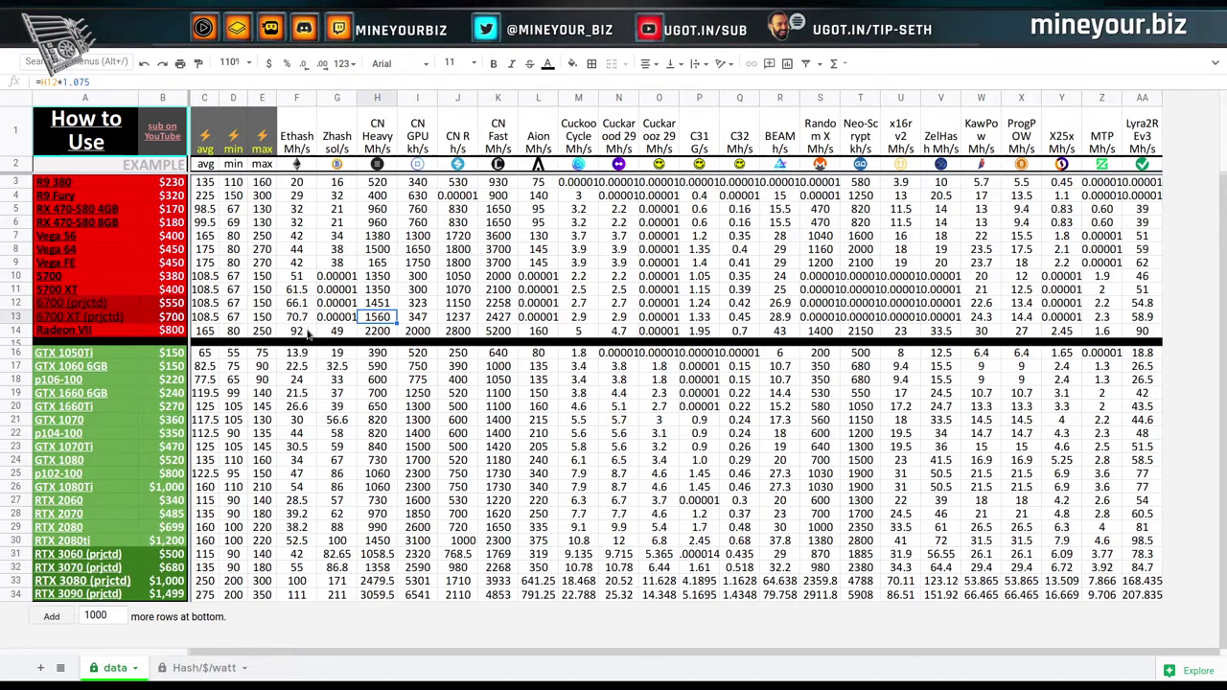
{"action": "left_click", "coordinate": [298, 306]}
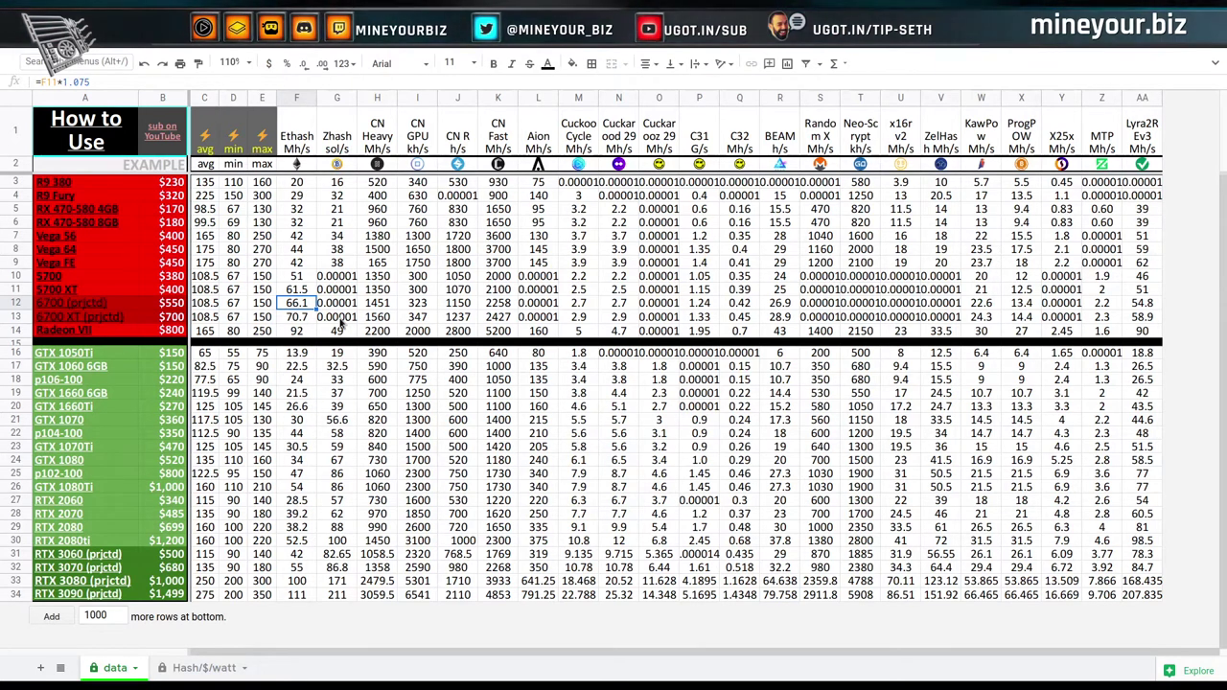
{"action": "key", "text": "Left"}
{"action": "key", "text": "Left"}
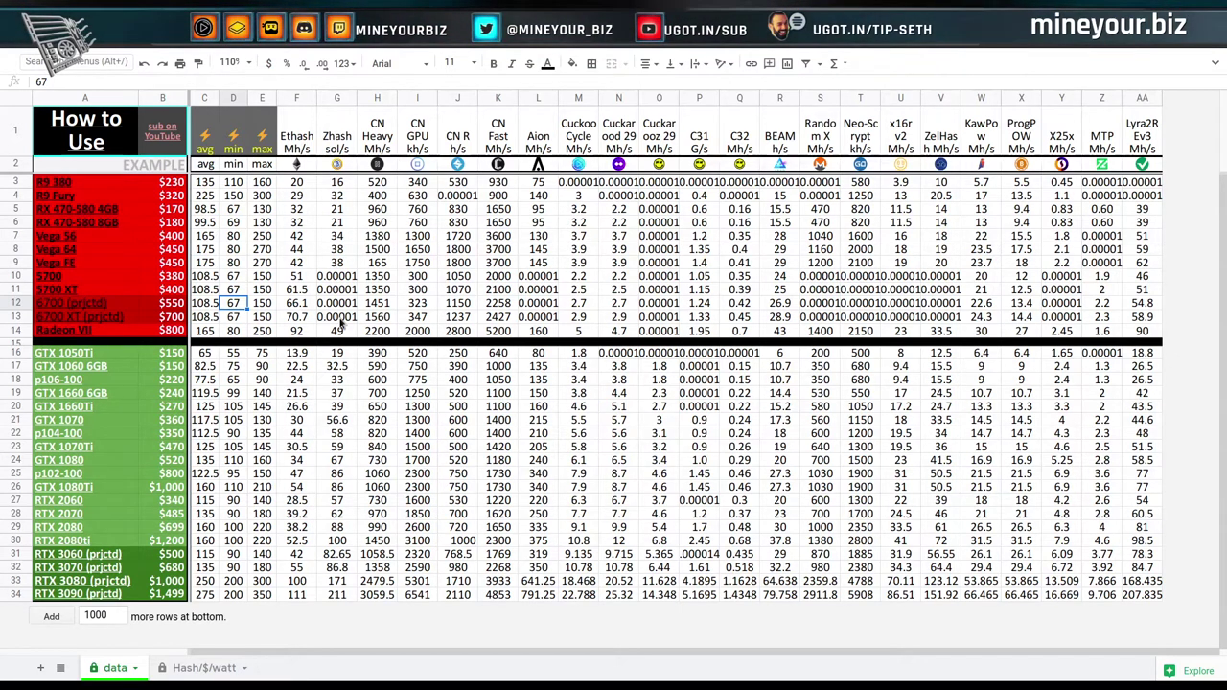
{"action": "key", "text": "Right"}
{"action": "key", "text": "Right"}
{"action": "key", "text": "Left"}
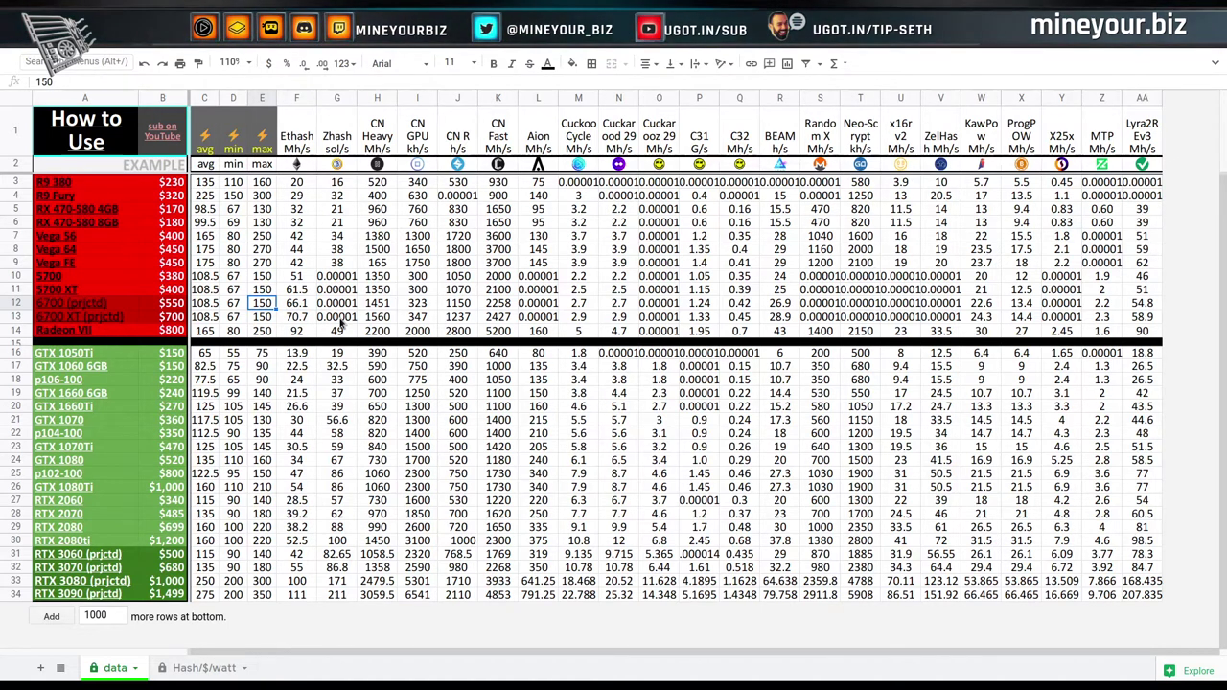
{"action": "key", "text": "Right"}
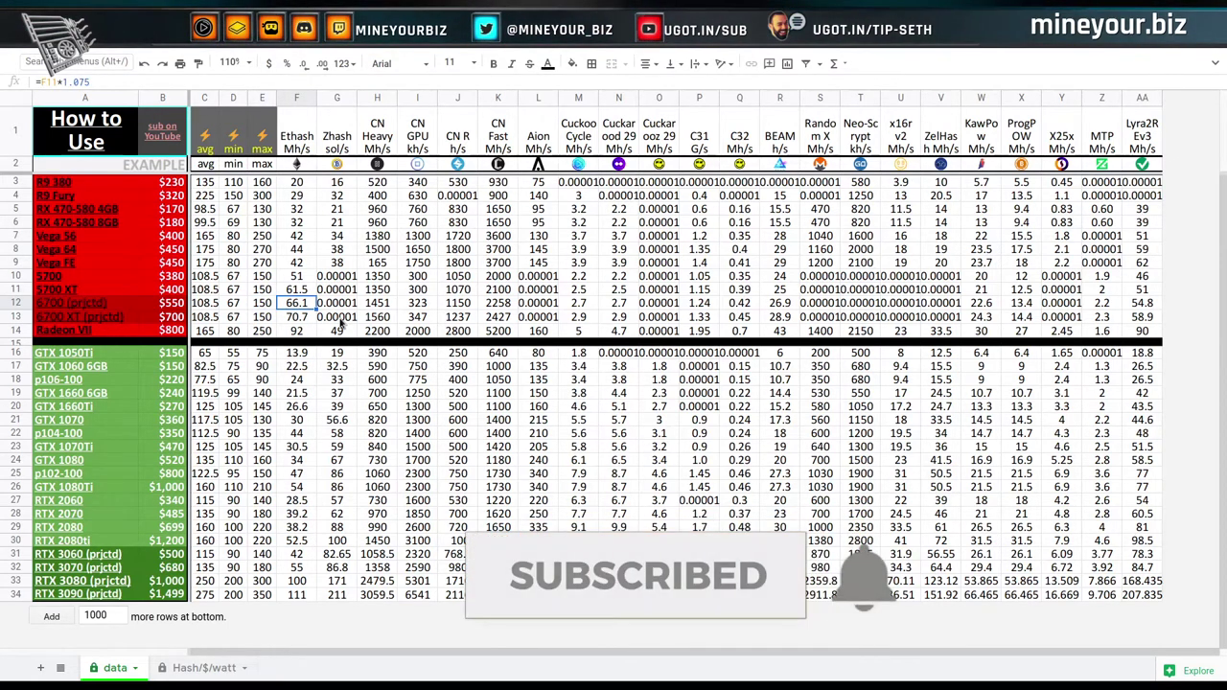
{"action": "key", "text": "Down"}
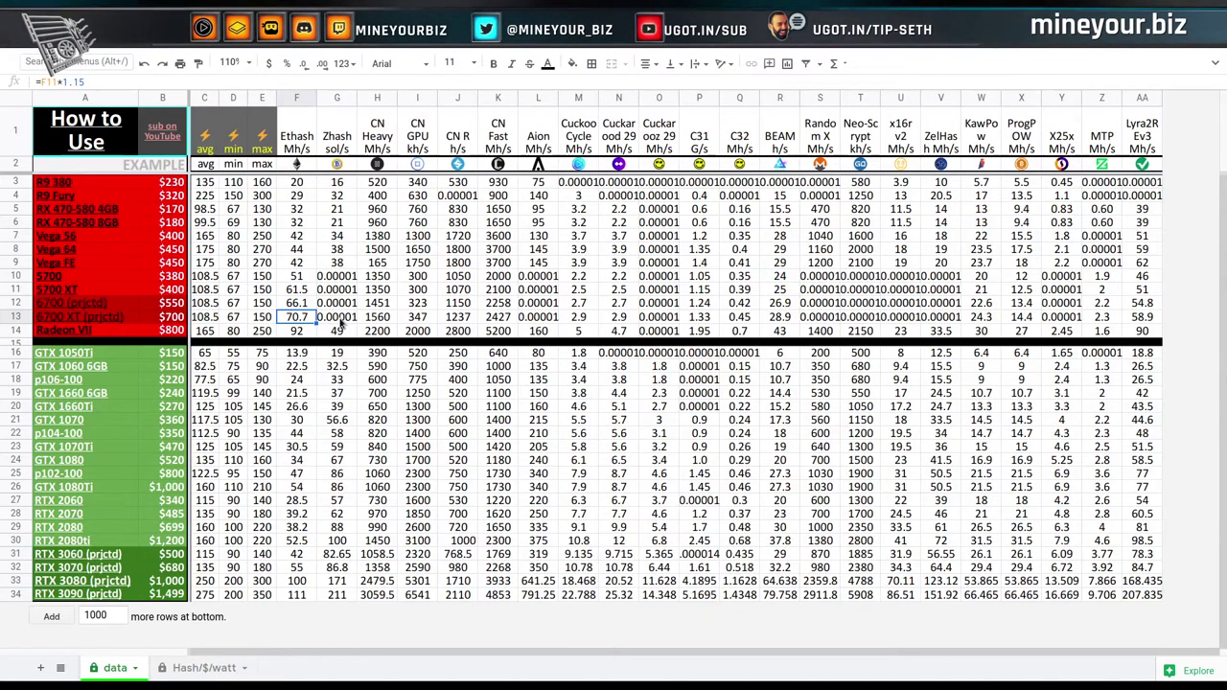
{"action": "key", "text": "Up"}
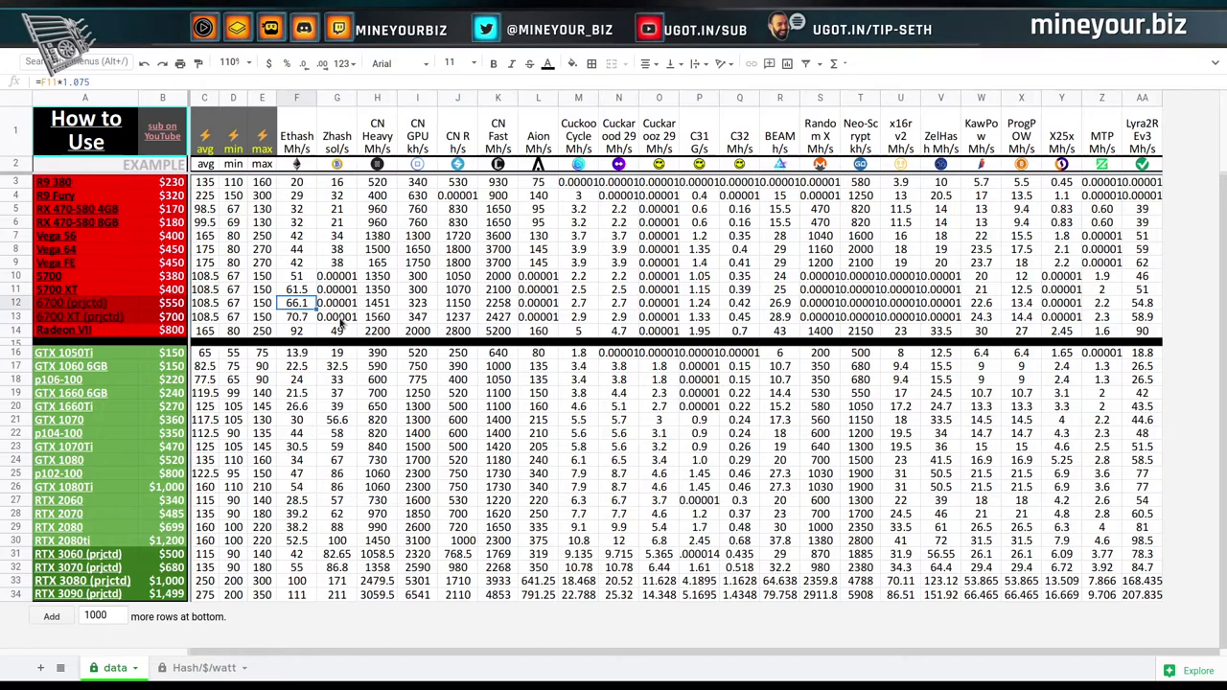
{"action": "key", "text": "Down"}
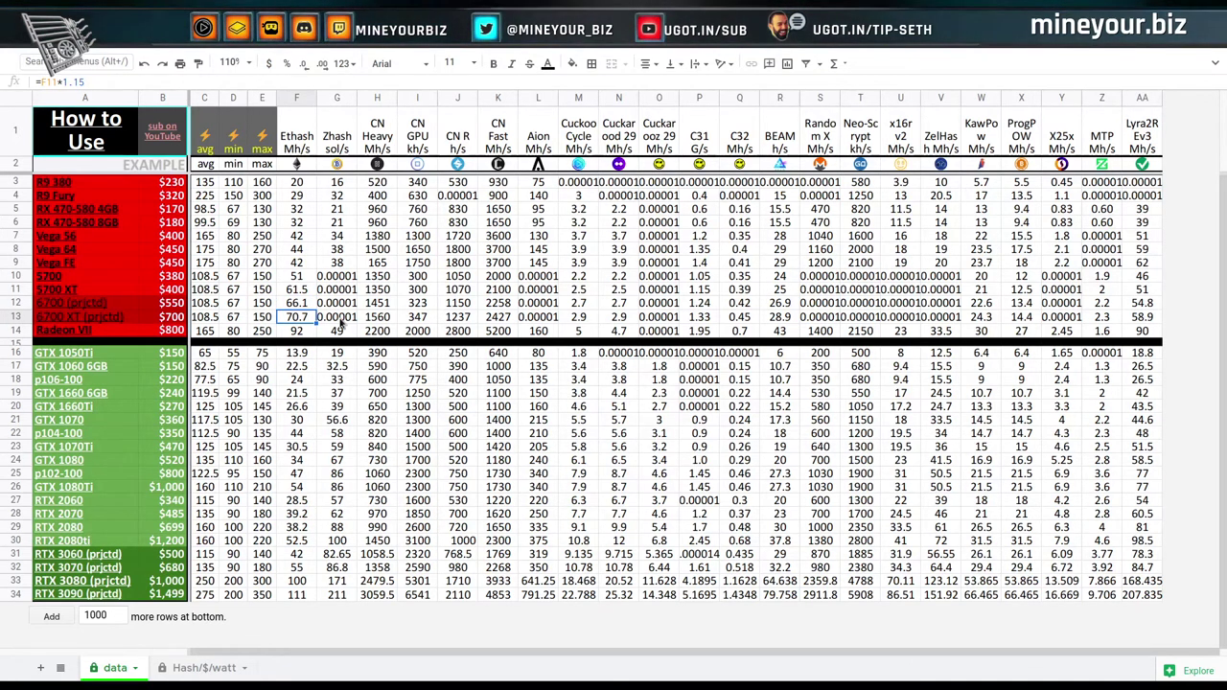
{"action": "key", "text": "Left"}
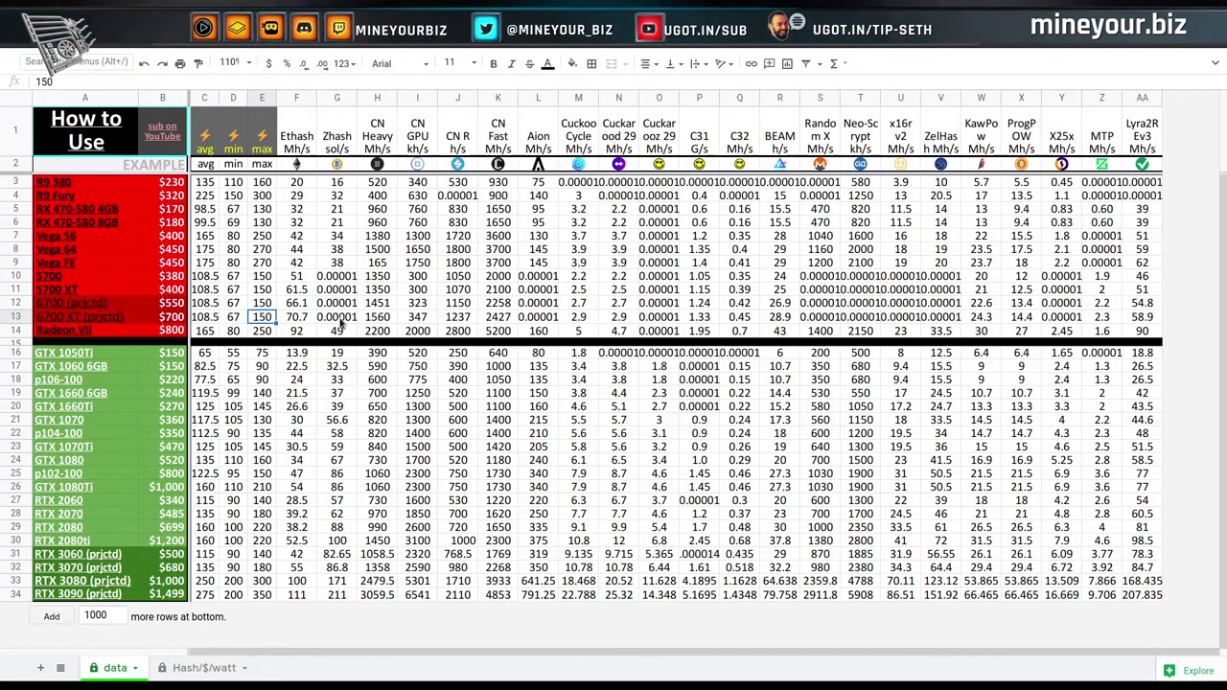
{"action": "key", "text": "Right"}
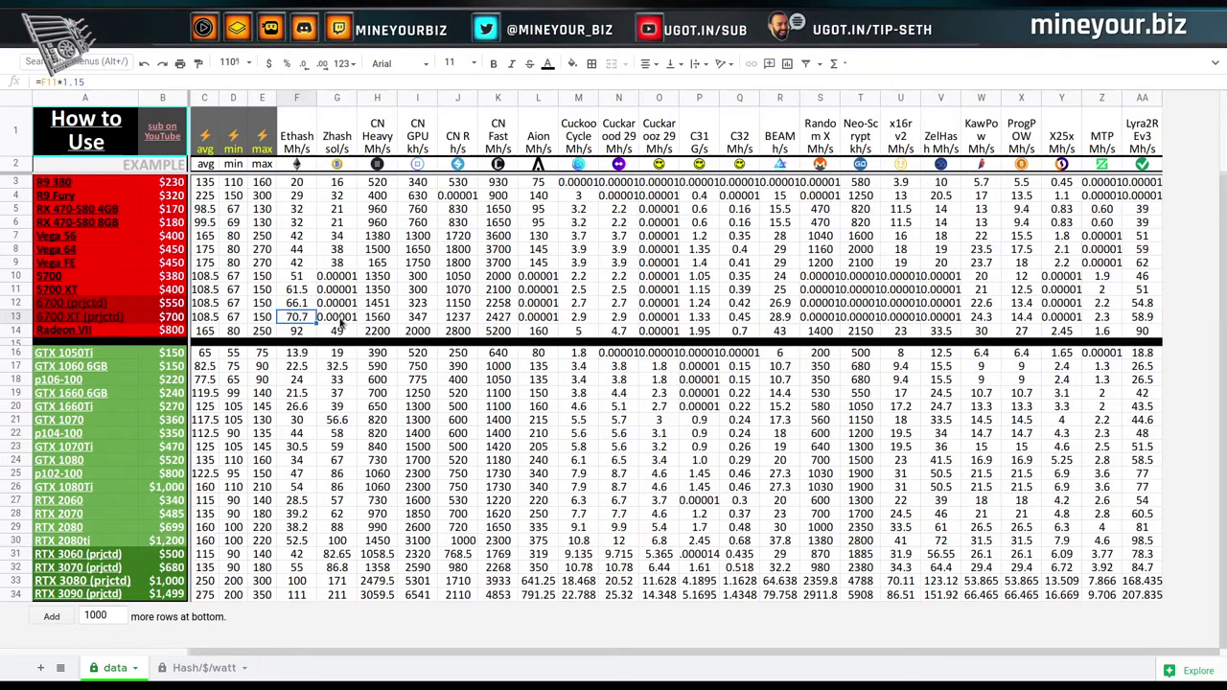
{"action": "key", "text": "Up"}
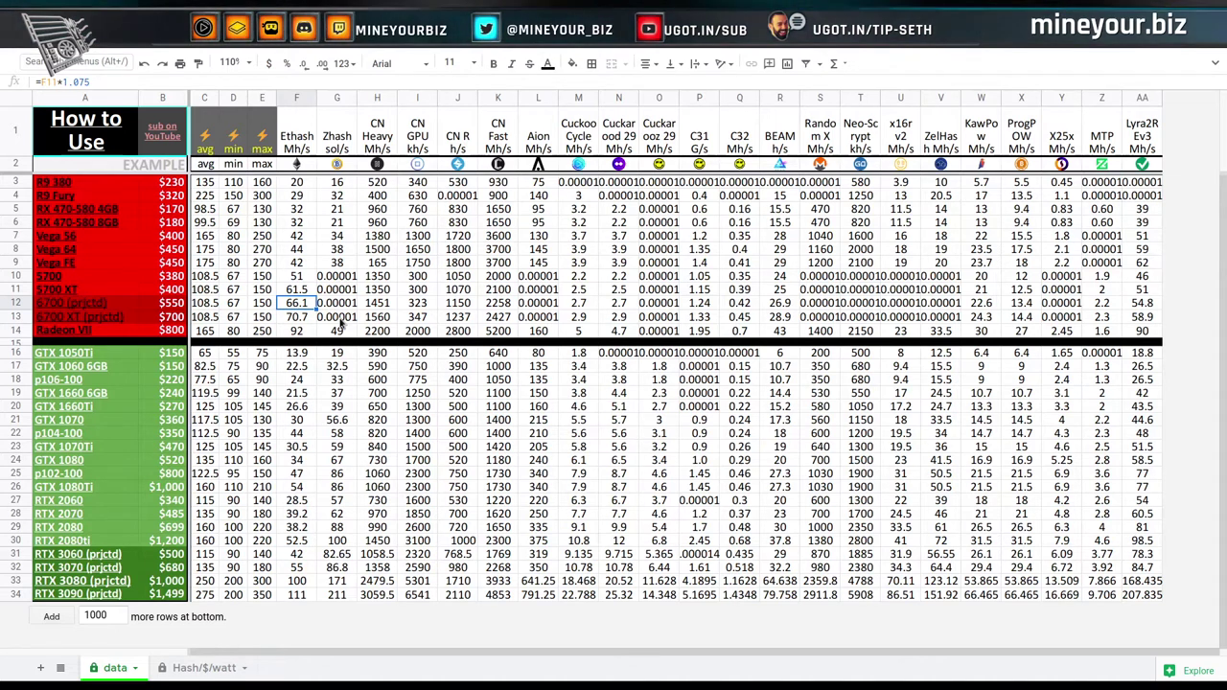
{"action": "key", "text": "Up"}
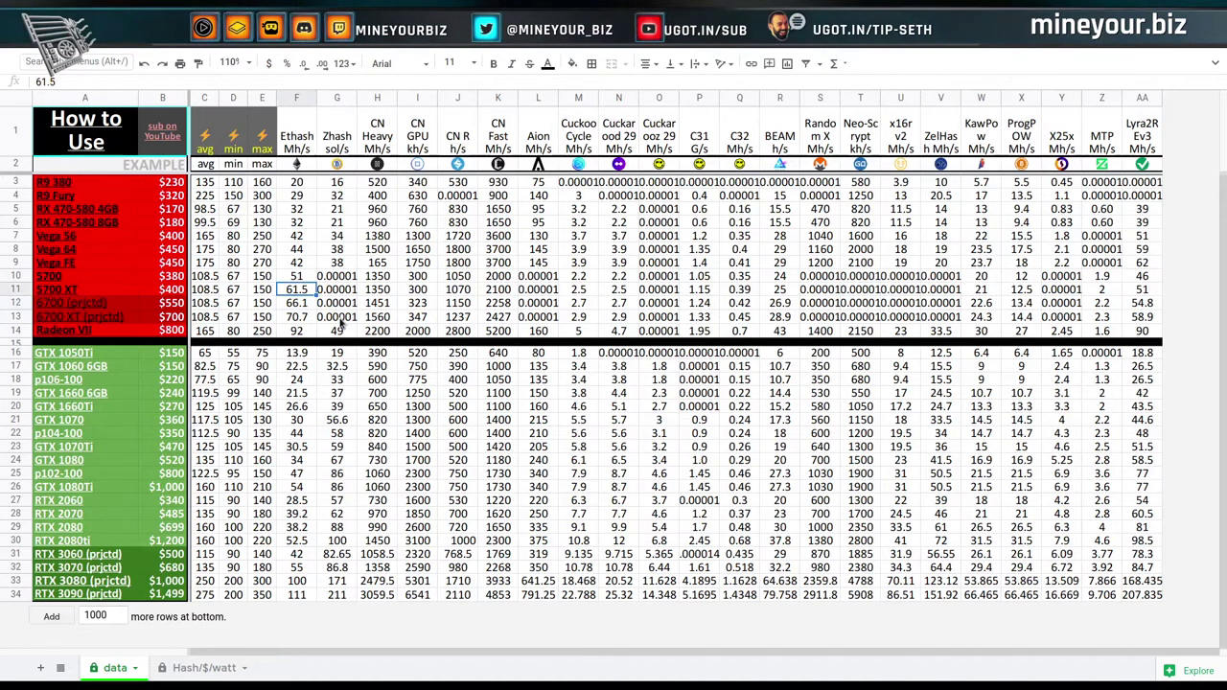
{"action": "key", "text": "Down"}
{"action": "key", "text": "Down"}
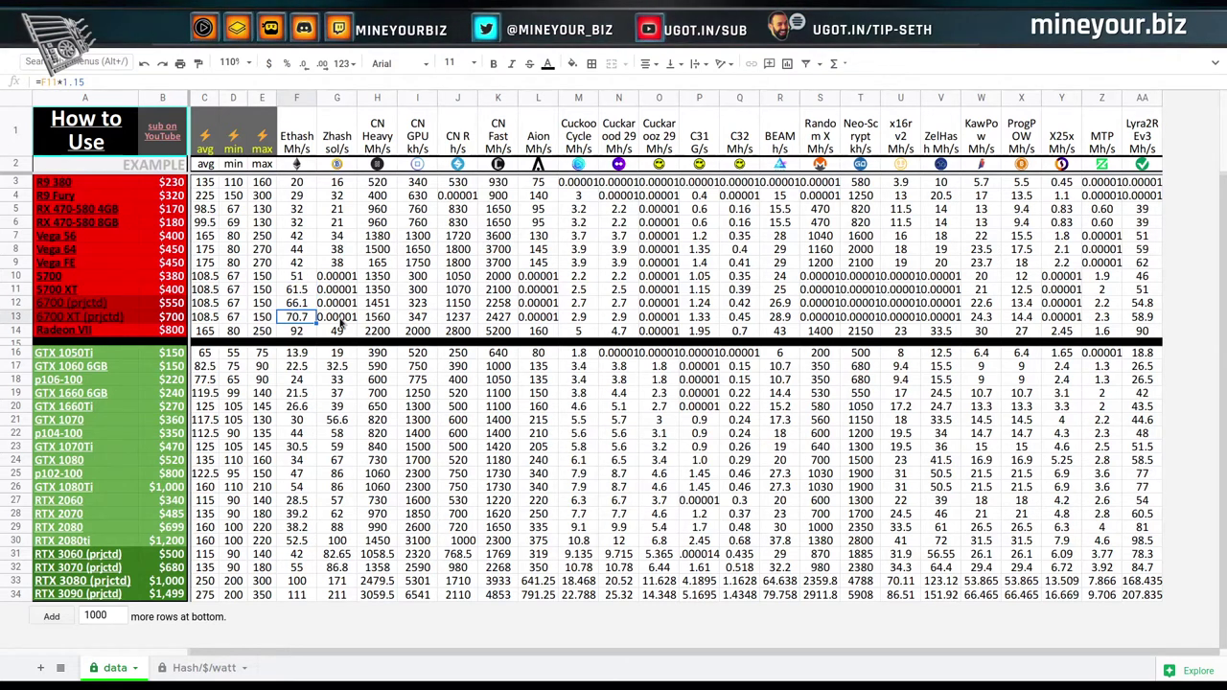
{"action": "key", "text": "Up"}
{"action": "key", "text": "Up"}
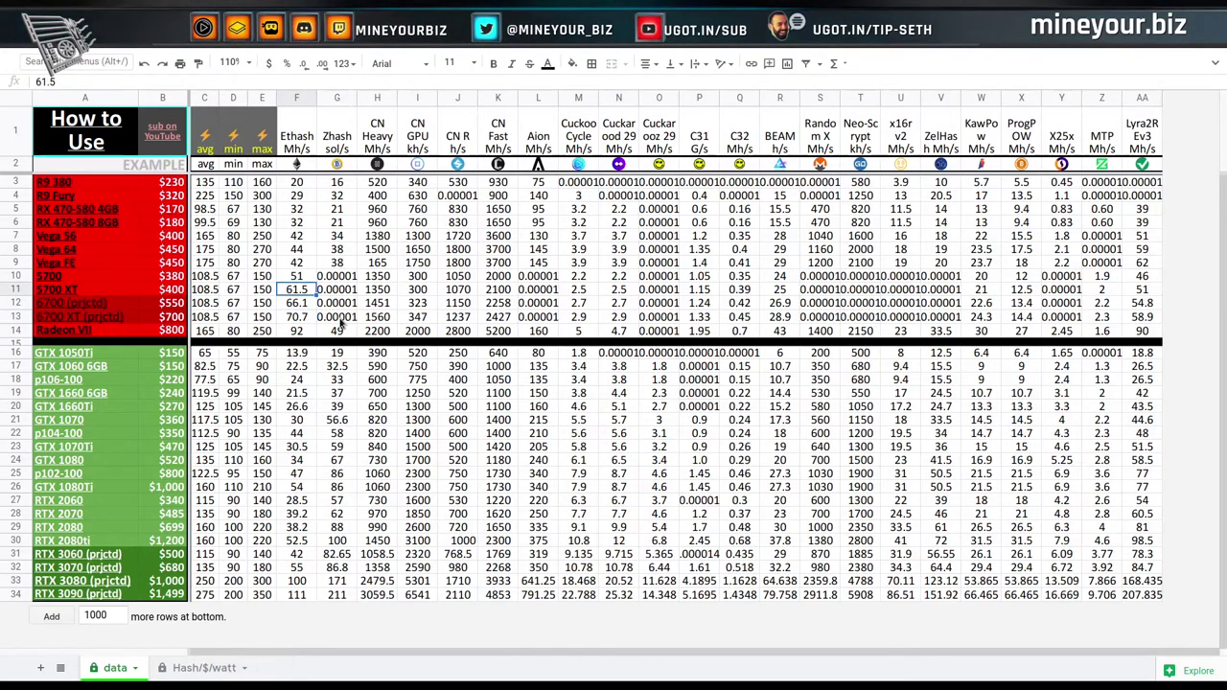
{"action": "key", "text": "Down"}
{"action": "key", "text": "Down"}
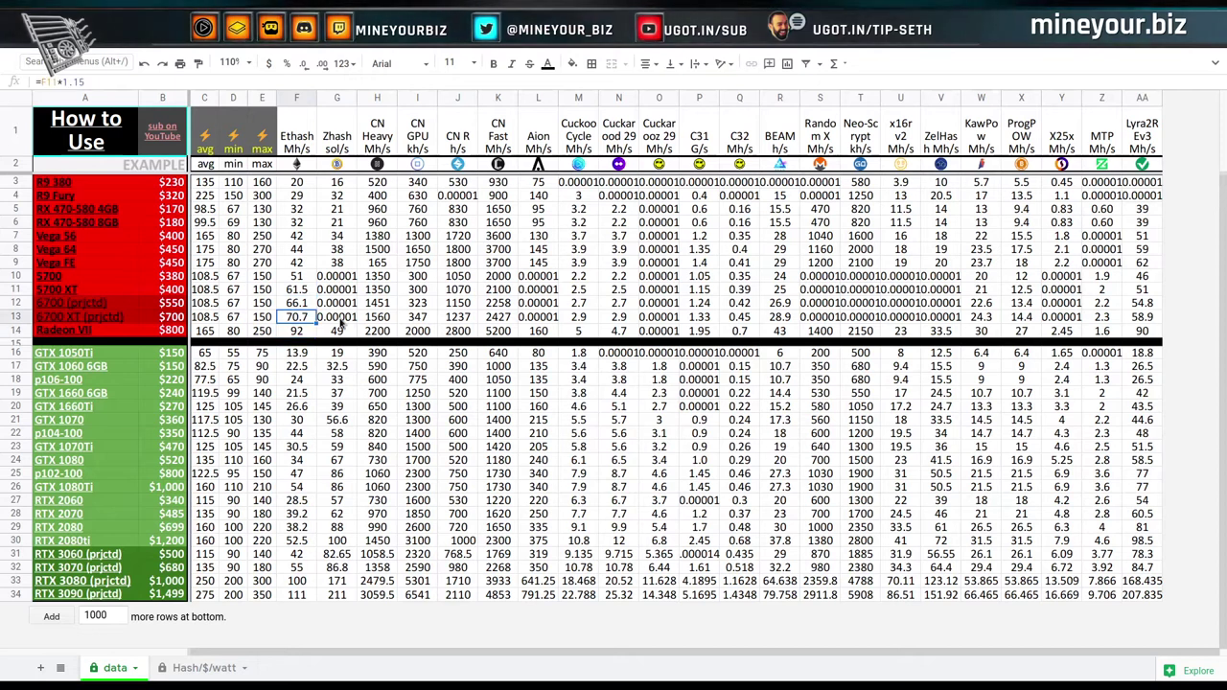
{"action": "left_click", "coordinate": [404, 582]}
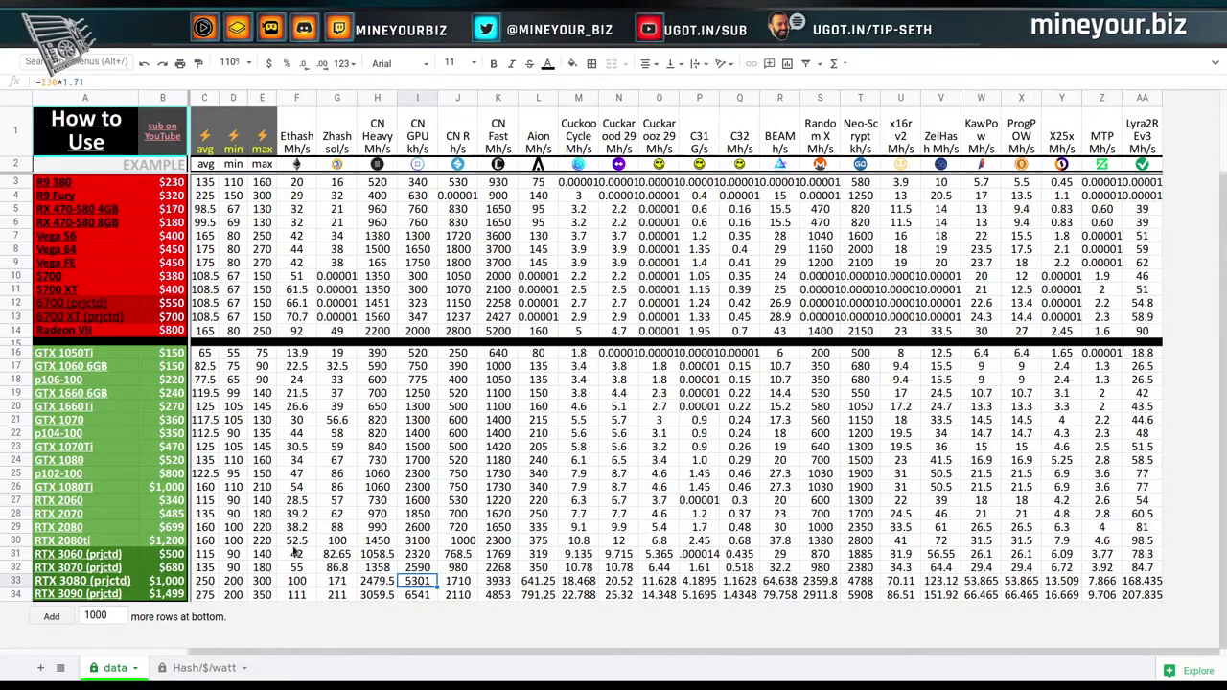
Show the Hash/$/watt sheet, with the RX 470-580 4GB on top at 0.19110%.
{"action": "left_click", "coordinate": [199, 668]}
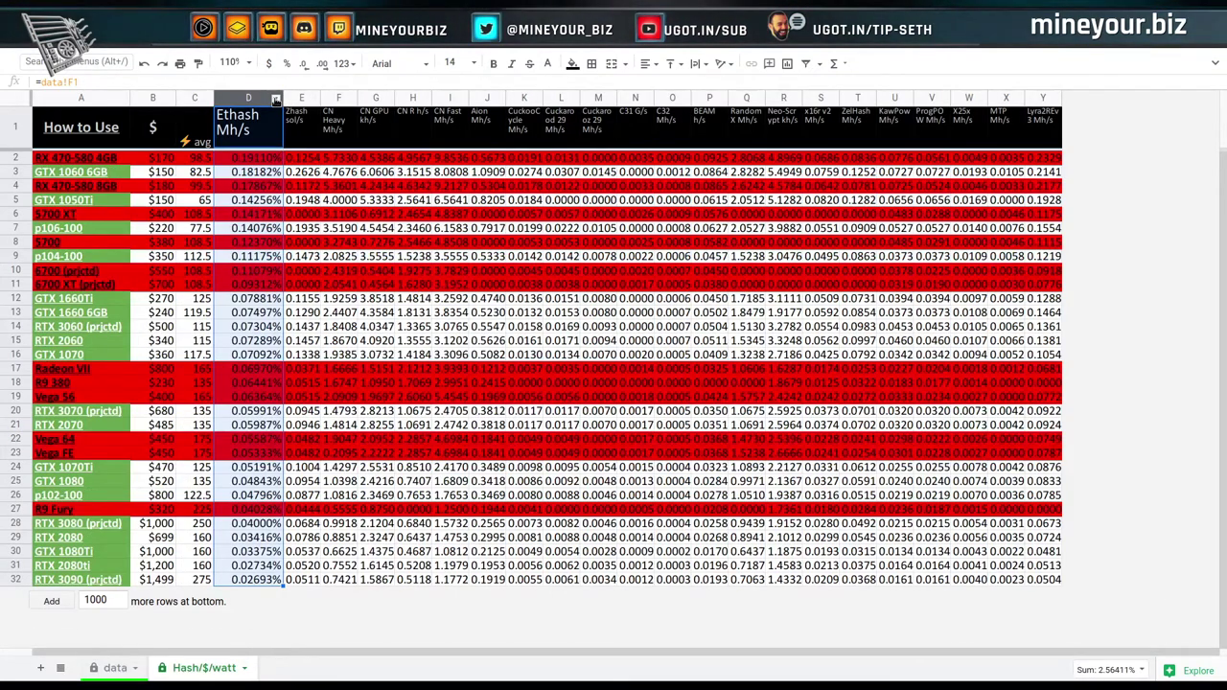
Sort the sheet Z → A by the column D Ethash figure, then select four mid-ranked card names.
{"action": "left_click", "coordinate": [275, 100]}
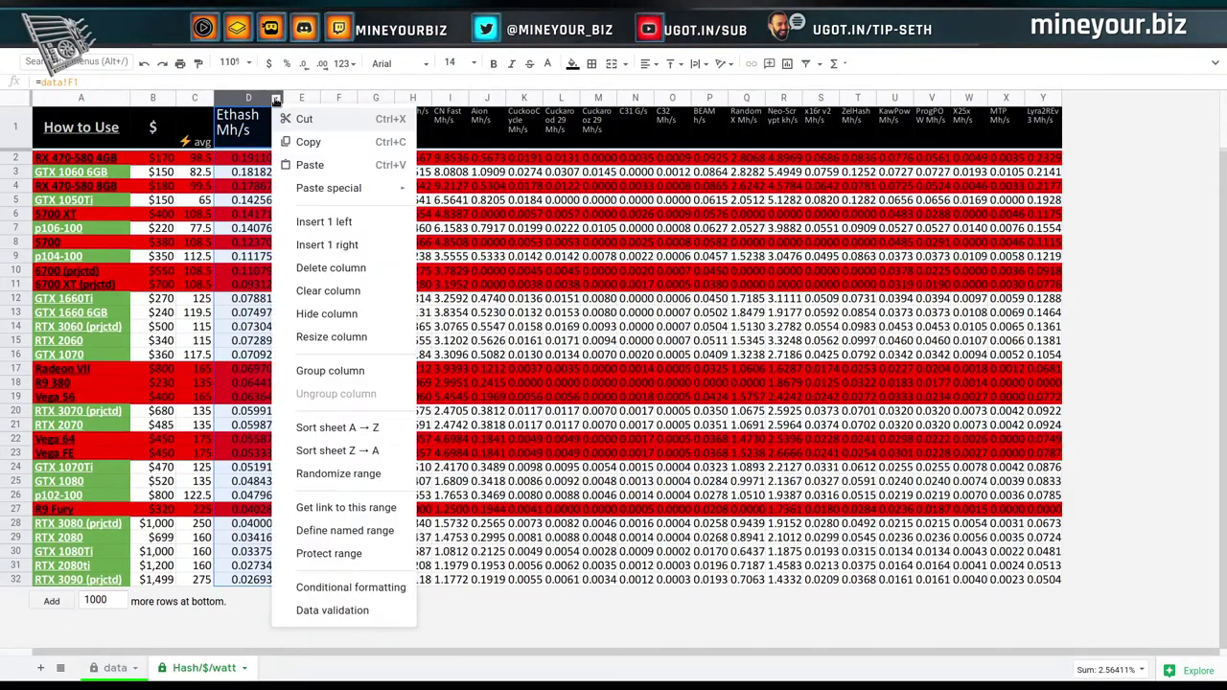
{"action": "left_click", "coordinate": [341, 452]}
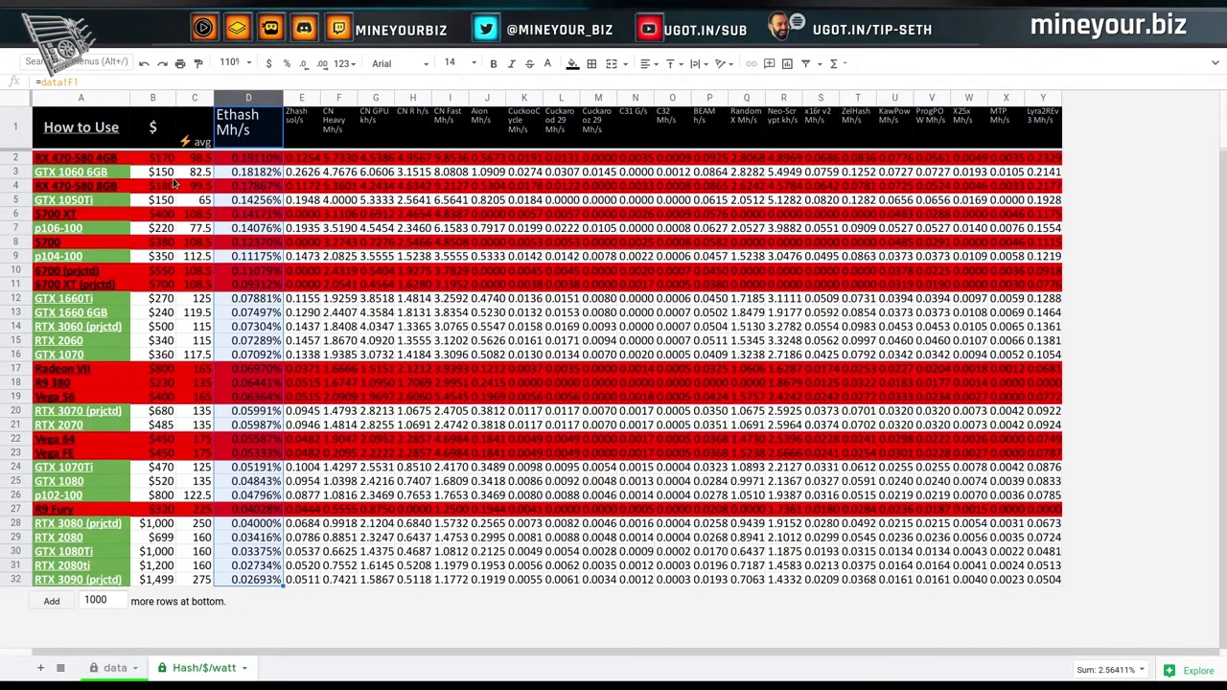
{"action": "left_click", "coordinate": [120, 161]}
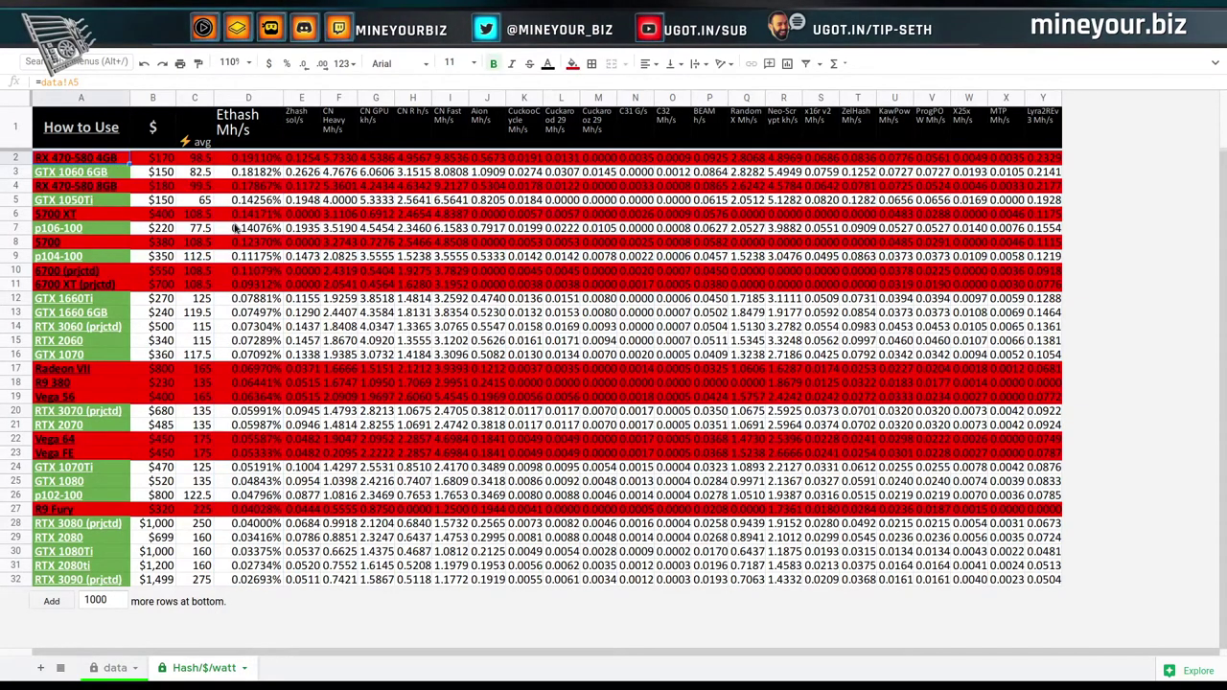
{"action": "key", "text": "shift+Down"}
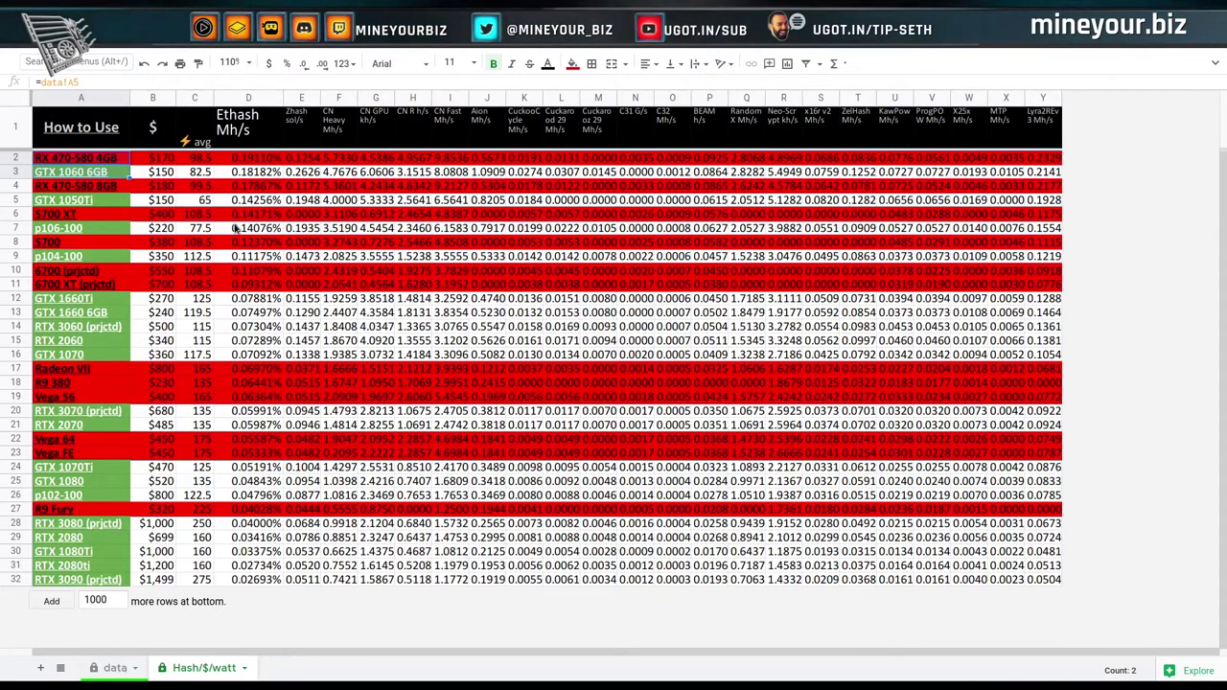
{"action": "key", "text": "shift+Down"}
{"action": "key", "text": "shift+Down"}
{"action": "key", "text": "shift+Down"}
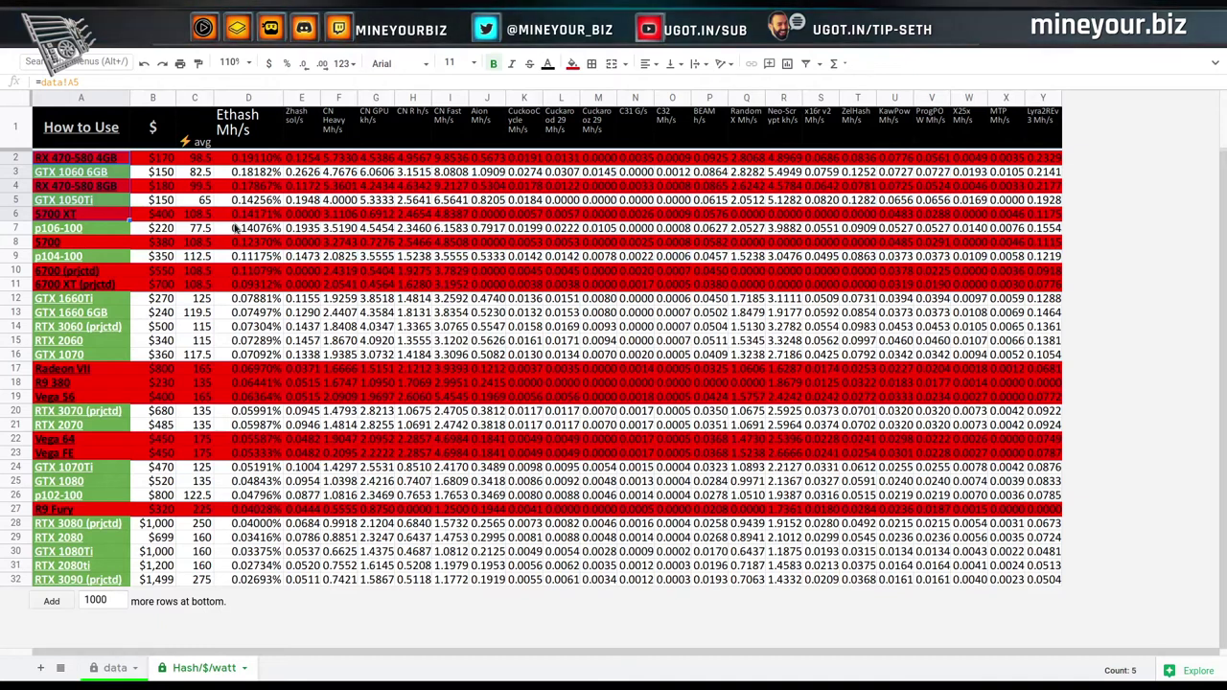
{"action": "key", "text": "shift+Down"}
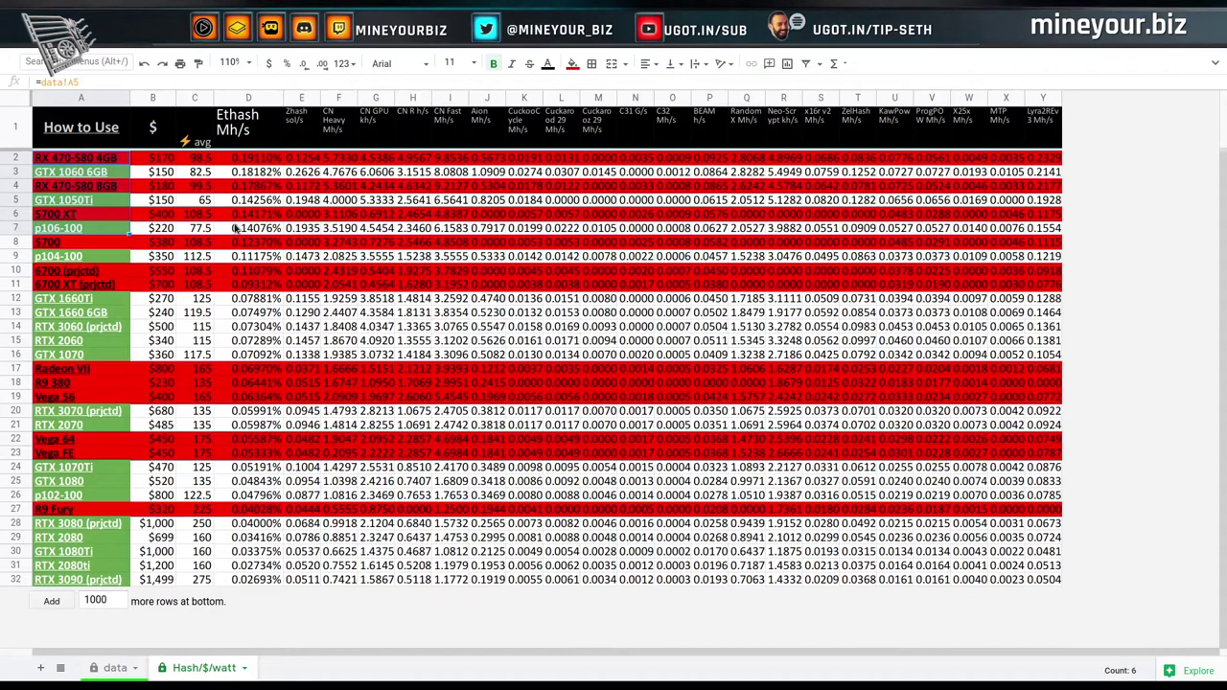
{"action": "key", "text": "shift+Down"}
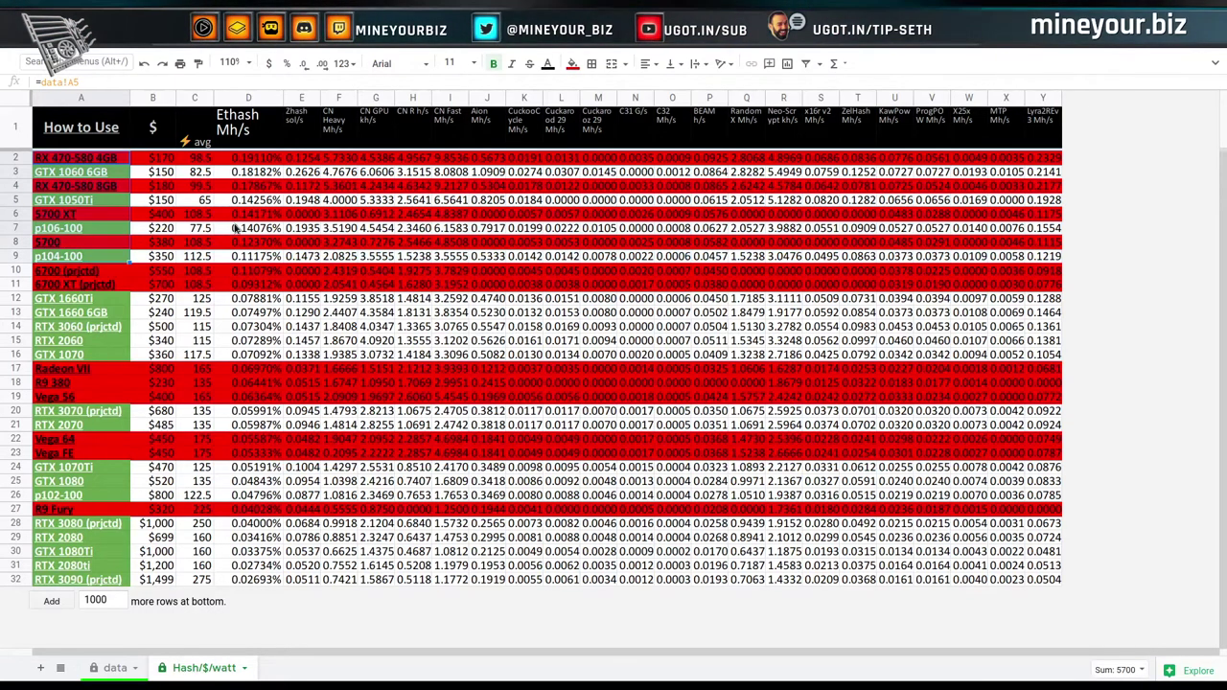
{"action": "key", "text": "shift+Down"}
{"action": "key", "text": "shift+Down"}
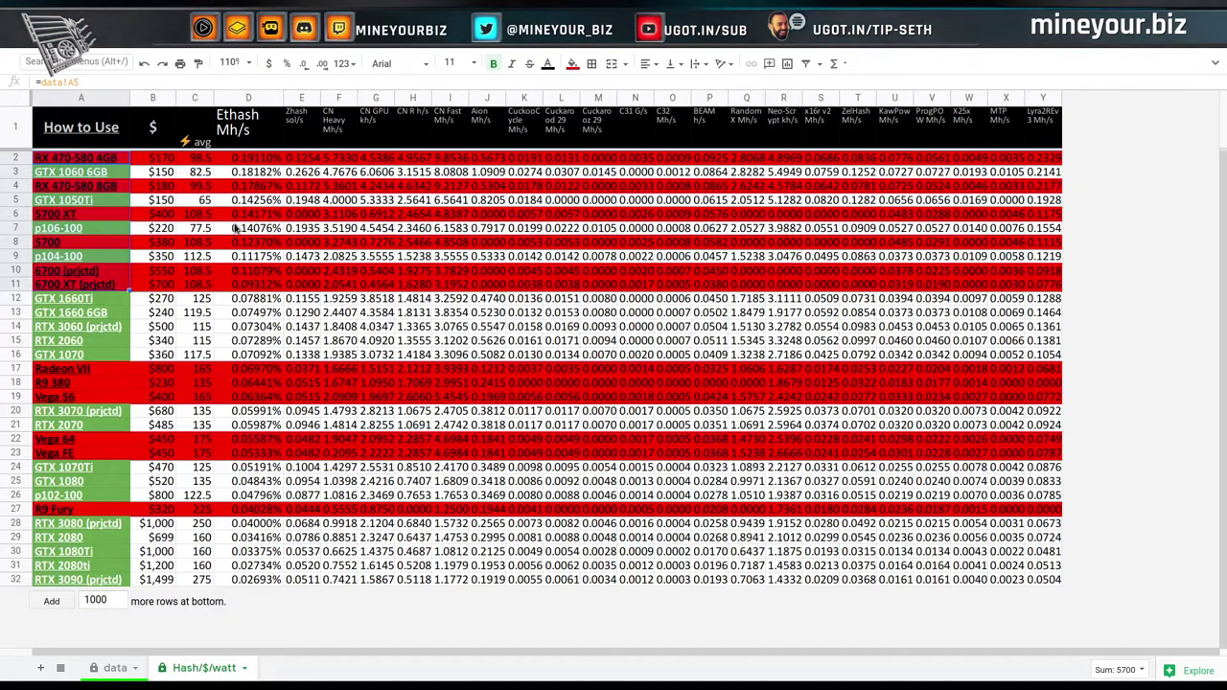
{"action": "key", "text": "shift+Down"}
{"action": "key", "text": "shift+Down"}
{"action": "key", "text": "shift+Down"}
{"action": "key", "text": "shift+Down"}
{"action": "key", "text": "shift+Down"}
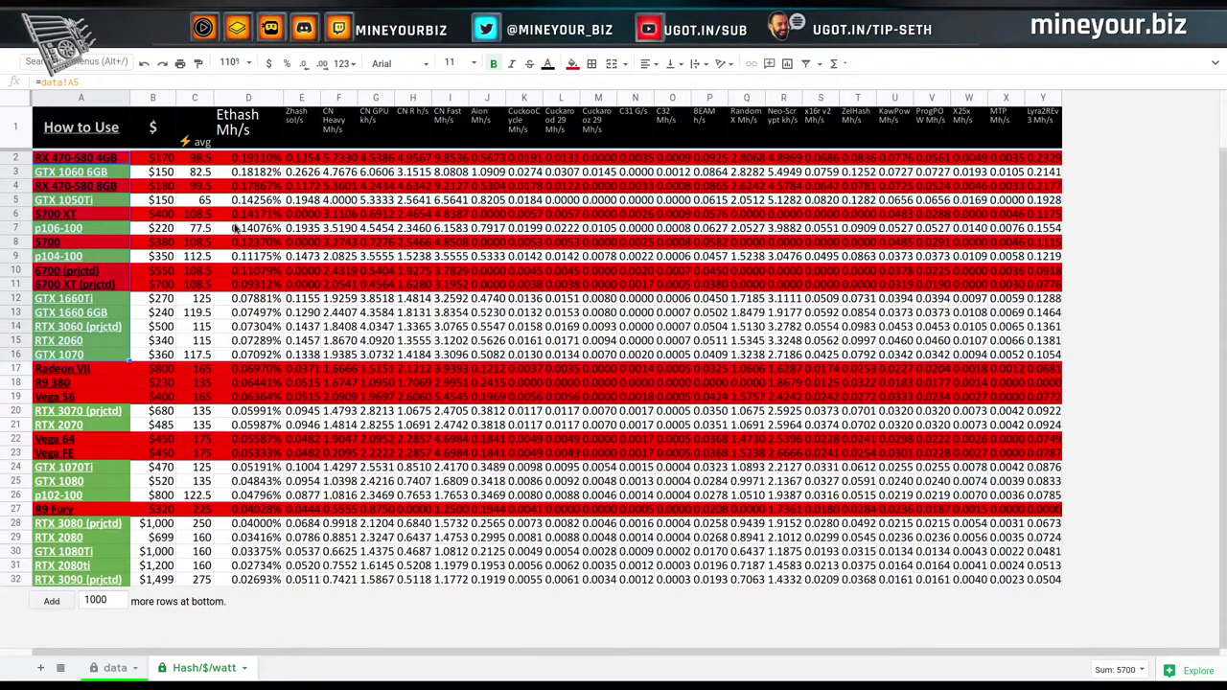
{"action": "key", "text": "shift+Up"}
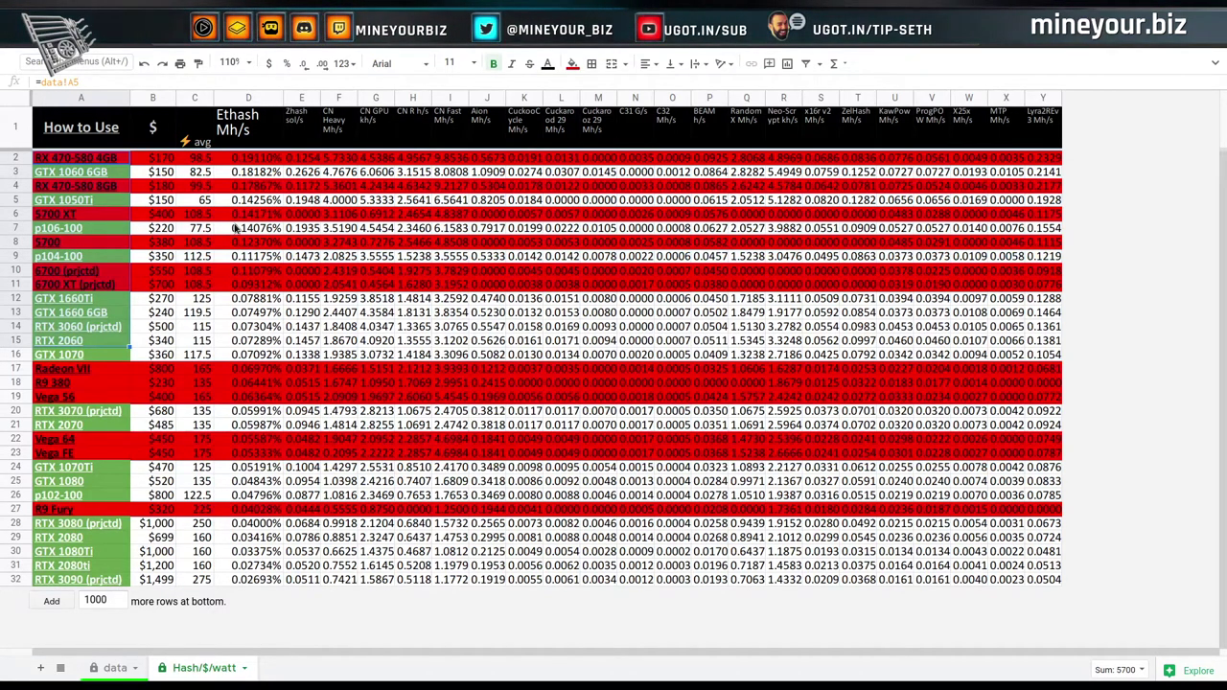
{"action": "left_click", "coordinate": [111, 305], "text": "shift"}
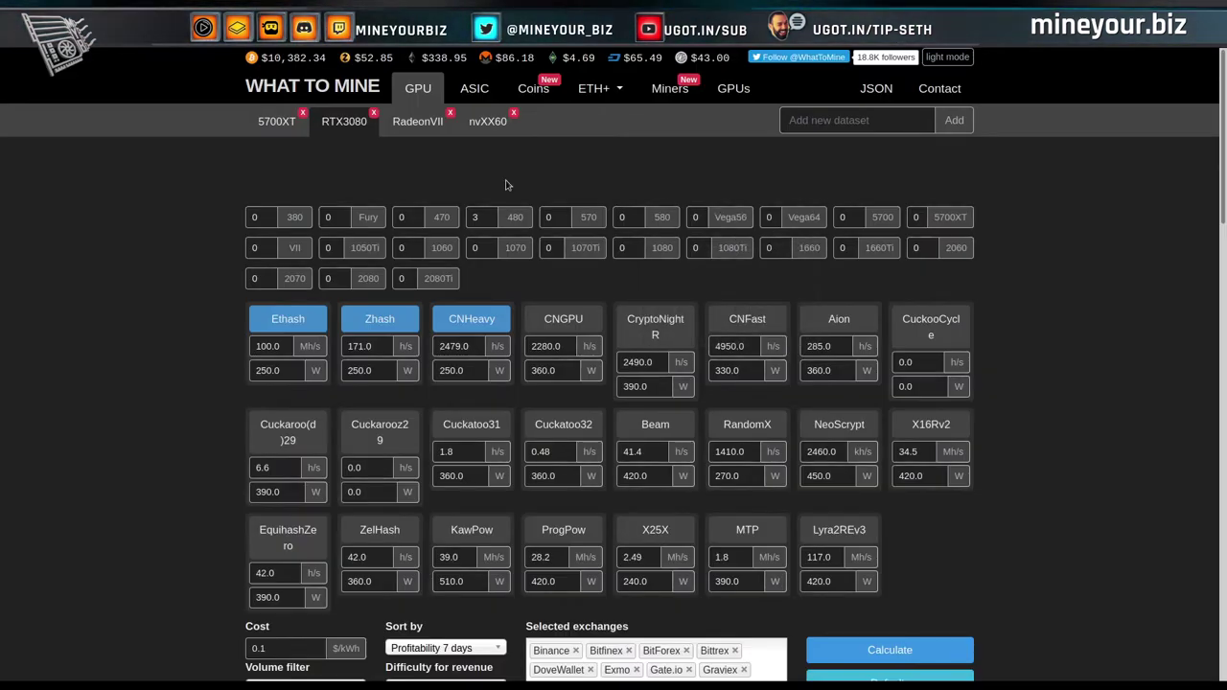
Load the nvXX60 dataset of six 1060s plus one 1660Ti and fill in the 1060 hash rates.
{"action": "left_click", "coordinate": [486, 124]}
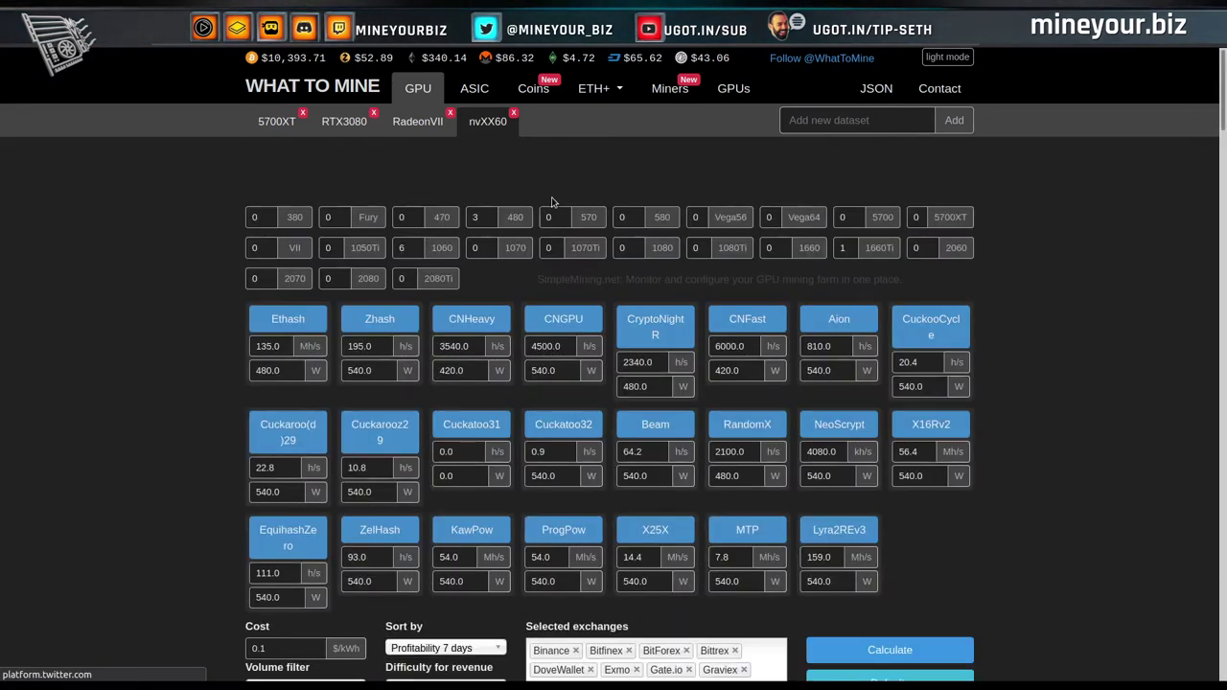
{"action": "left_click", "coordinate": [442, 248]}
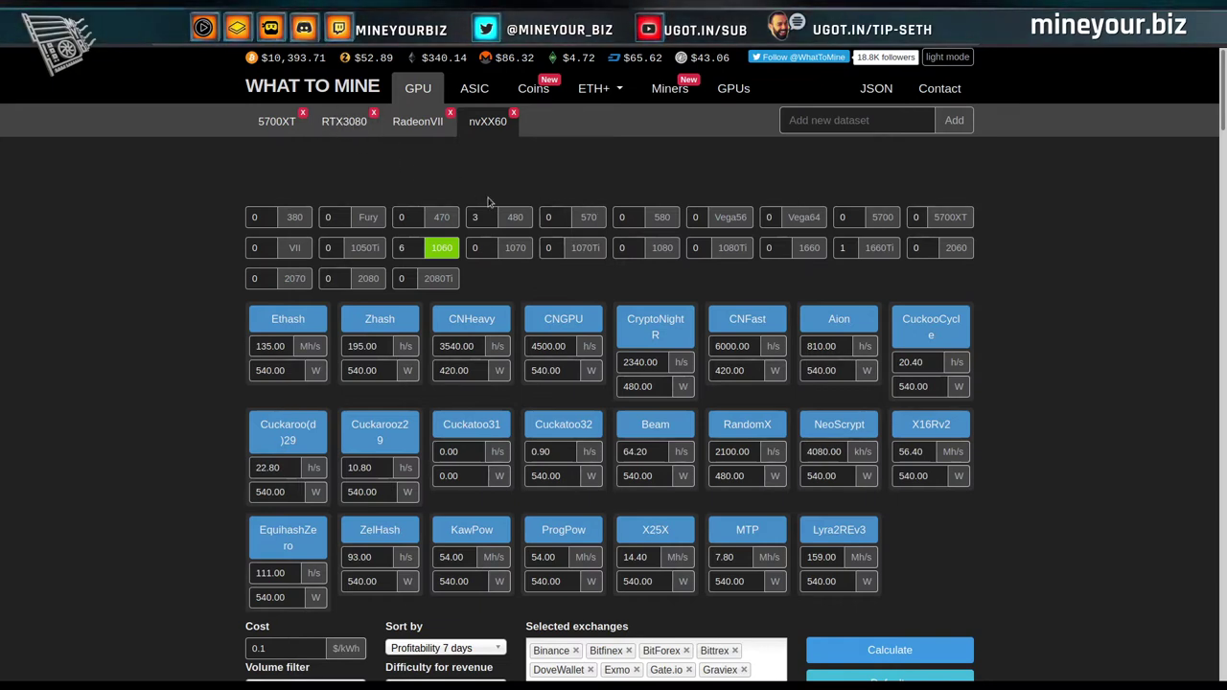
{"action": "scroll", "coordinate": [738, 307], "scroll_direction": "down", "scroll_amount": 1}
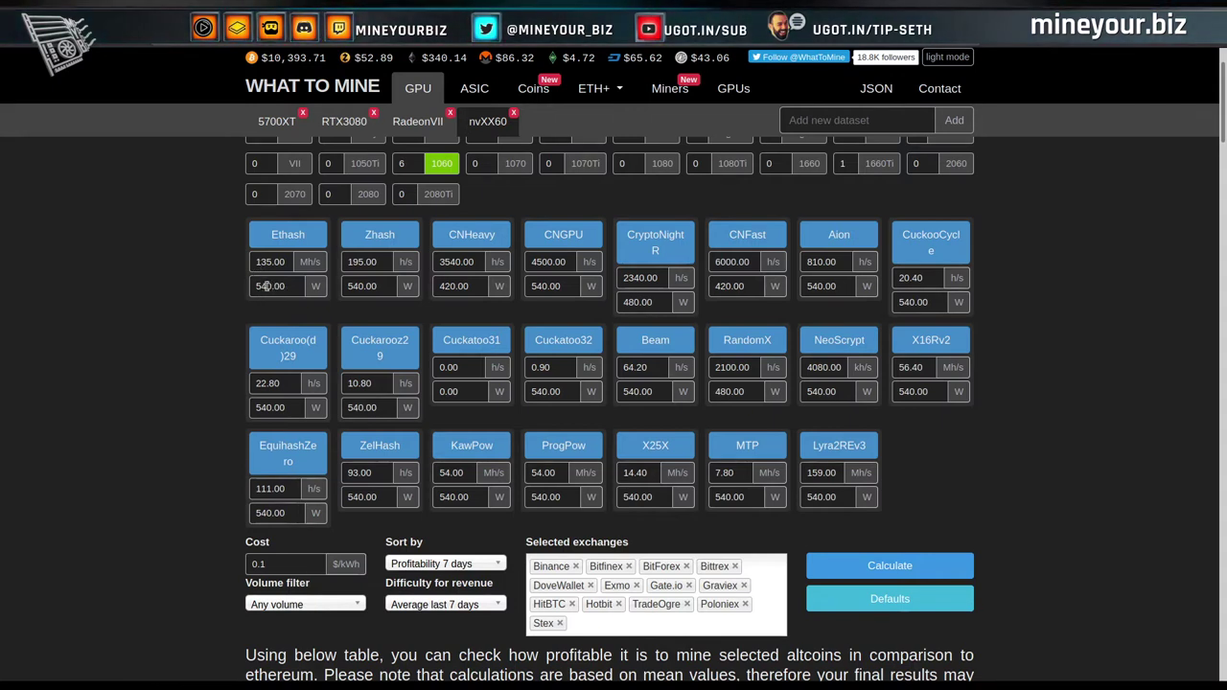
Set the Ethash power to 480 W and recalculate, giving Ethereum $5.84 revenue and $4.69 profit.
{"action": "left_click", "coordinate": [269, 290]}
{"action": "double_click", "coordinate": [267, 291]}
{"action": "type", "text": "480"}
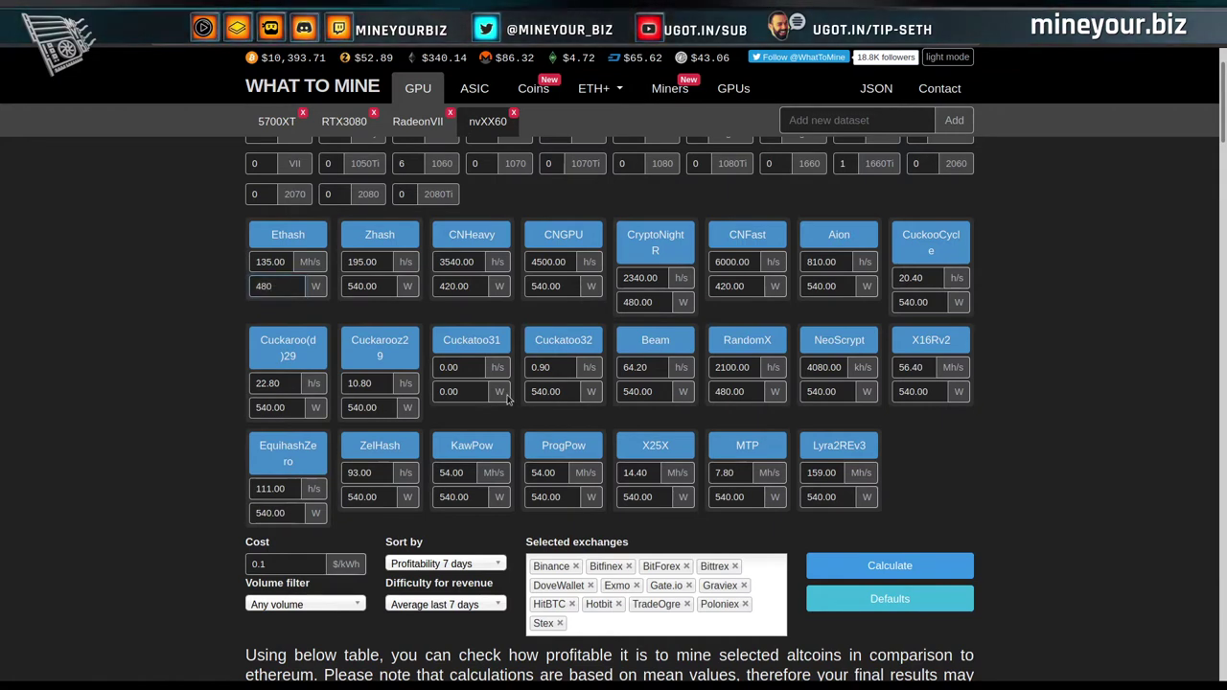
{"action": "left_click", "coordinate": [898, 570]}
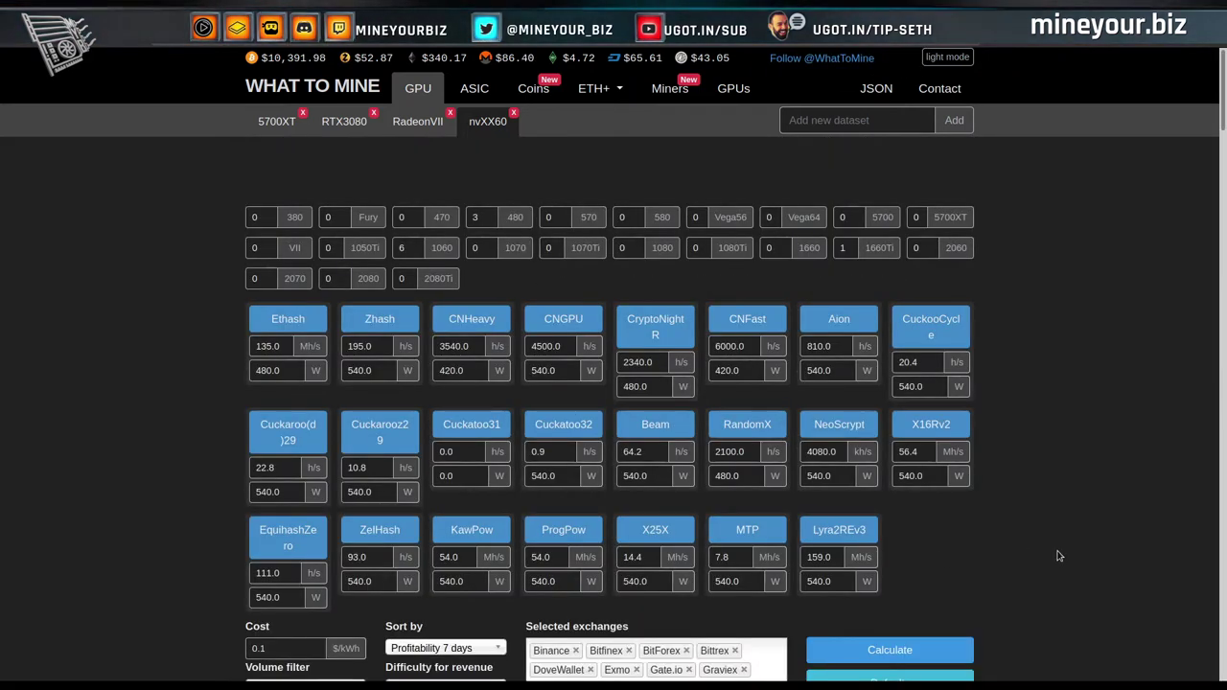
{"action": "scroll", "coordinate": [1059, 556], "scroll_direction": "down", "scroll_amount": 5}
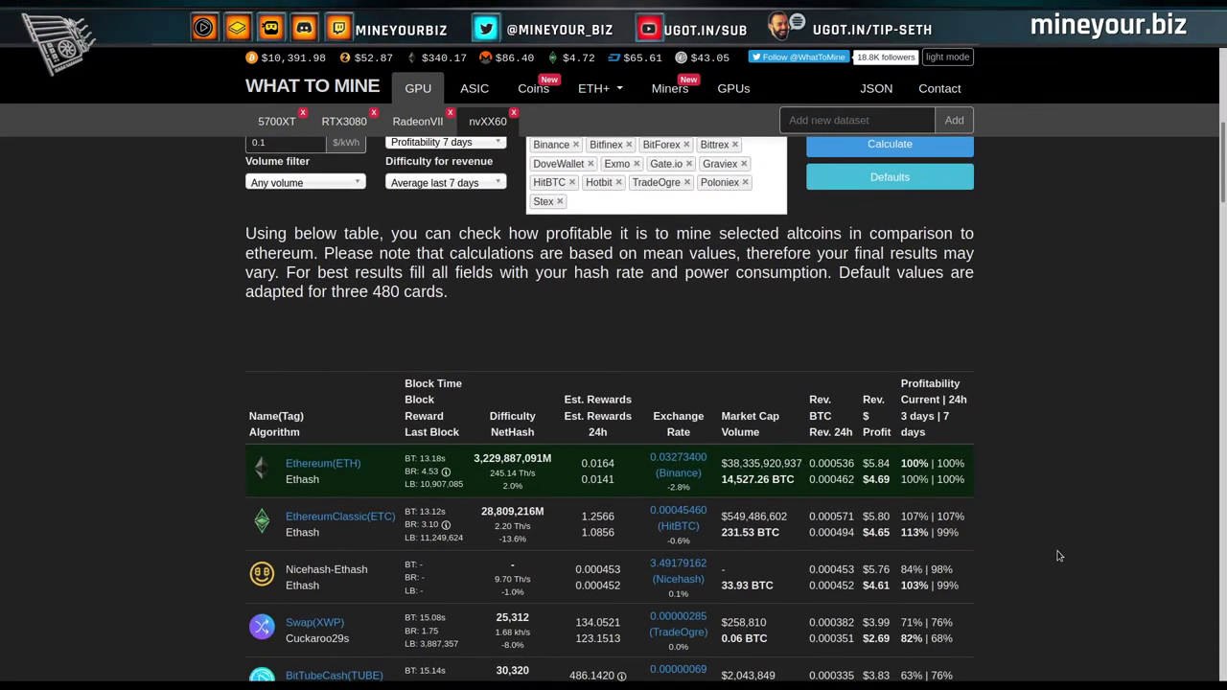
{"action": "scroll", "coordinate": [1060, 556], "scroll_direction": "down", "scroll_amount": 1}
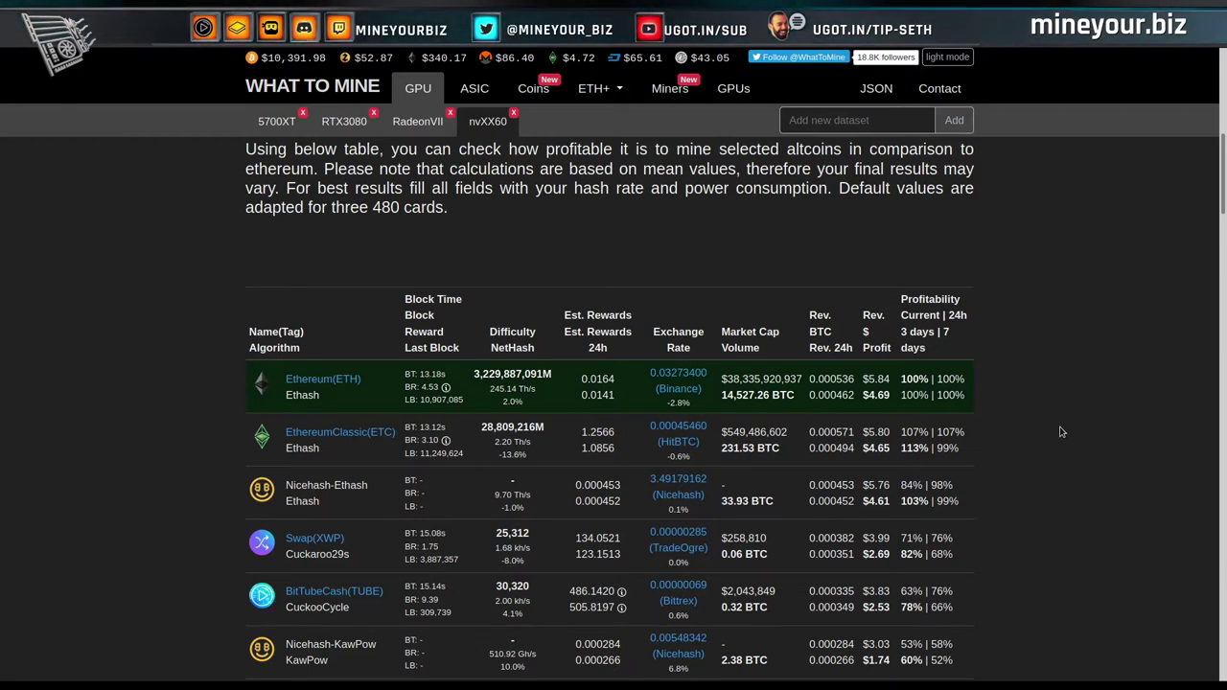
{"action": "scroll", "coordinate": [1061, 432], "scroll_direction": "down", "scroll_amount": 1}
{"action": "scroll", "coordinate": [1061, 432], "scroll_direction": "up", "scroll_amount": 2}
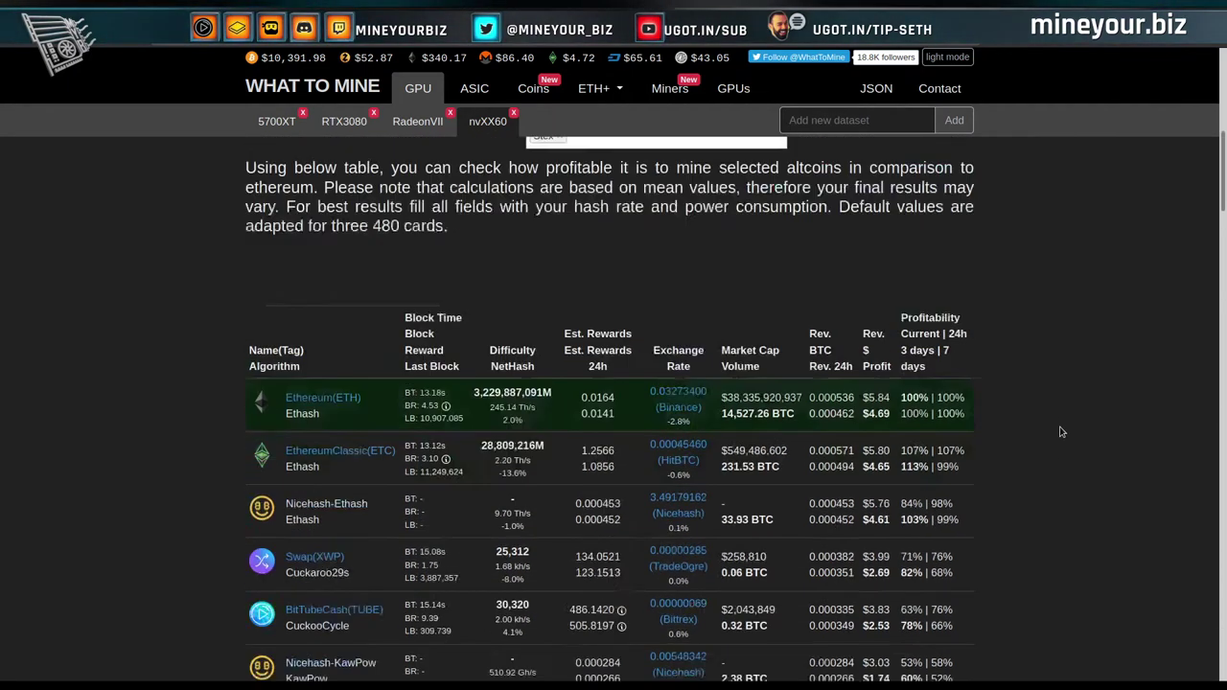
{"action": "scroll", "coordinate": [959, 451], "scroll_direction": "down", "scroll_amount": 2}
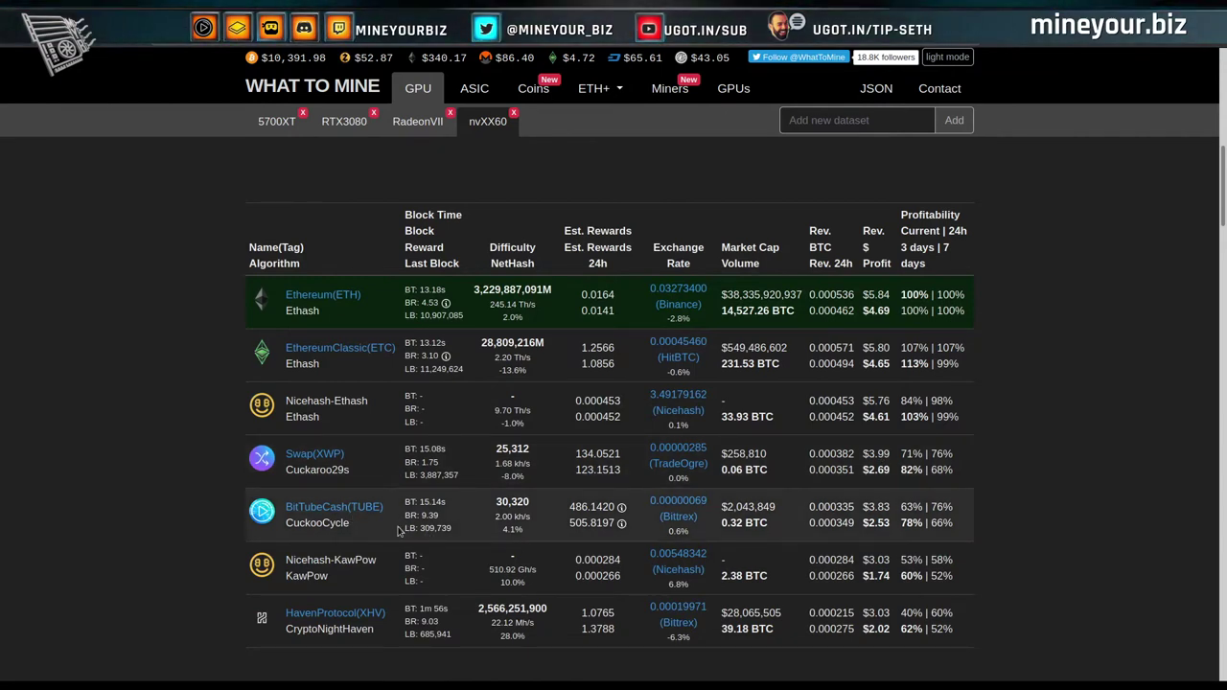
{"action": "scroll", "coordinate": [432, 533], "scroll_direction": "down", "scroll_amount": 1}
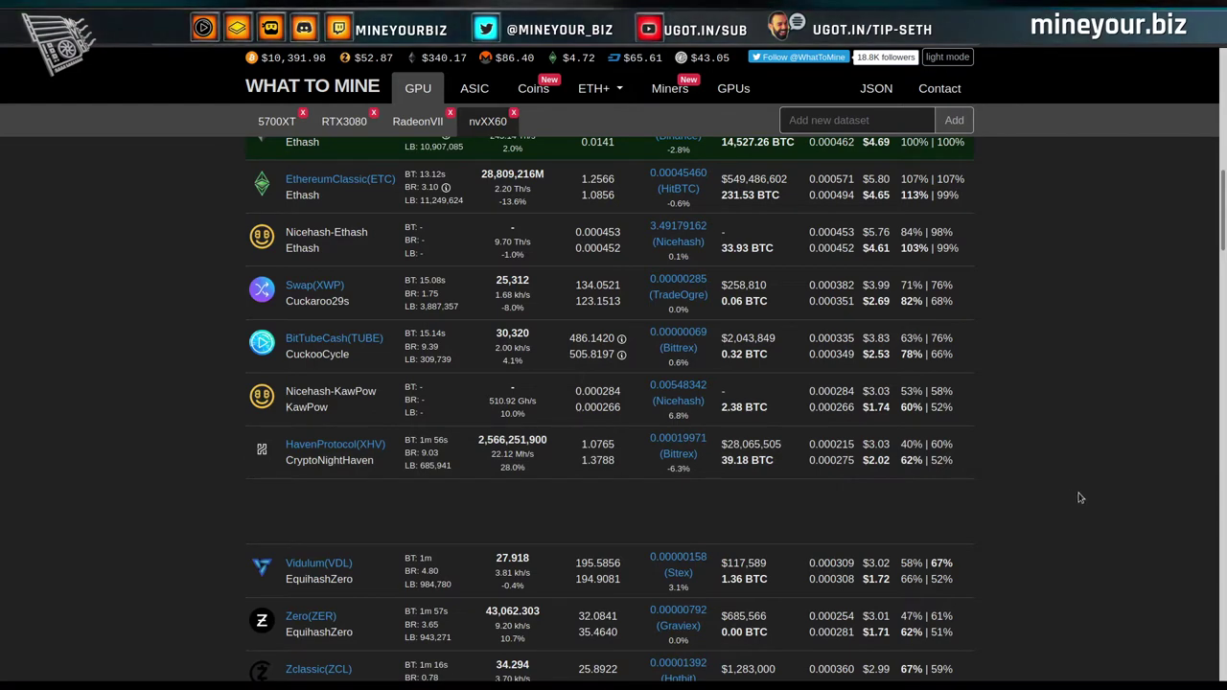
{"action": "scroll", "coordinate": [1079, 497], "scroll_direction": "up", "scroll_amount": 10}
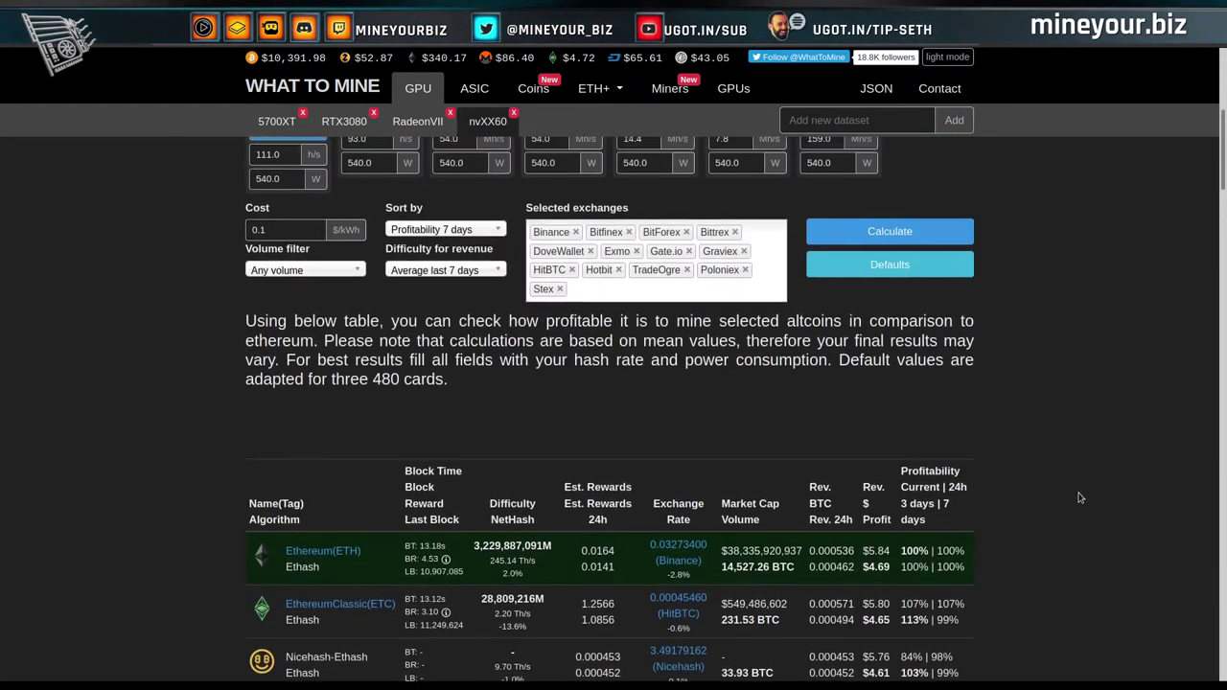
{"action": "scroll", "coordinate": [1079, 498], "scroll_direction": "up", "scroll_amount": 1}
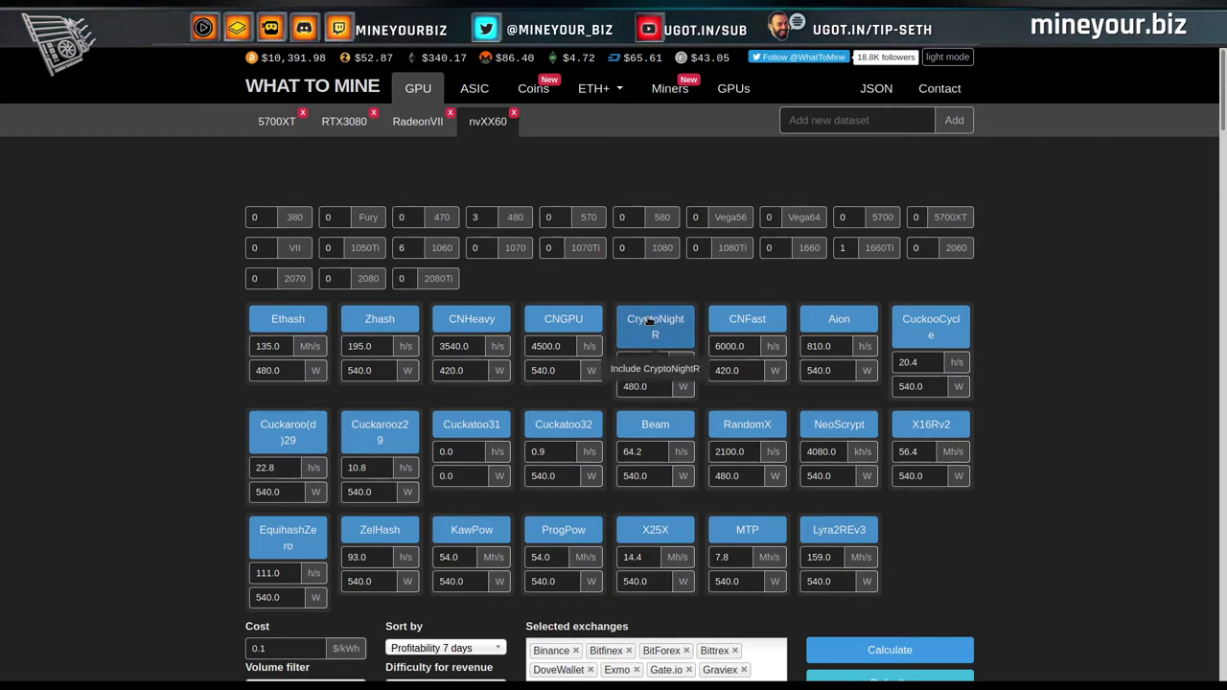
Set the GTX 1660 card count in WhatToMine to 1.
{"action": "double_click", "coordinate": [773, 248]}
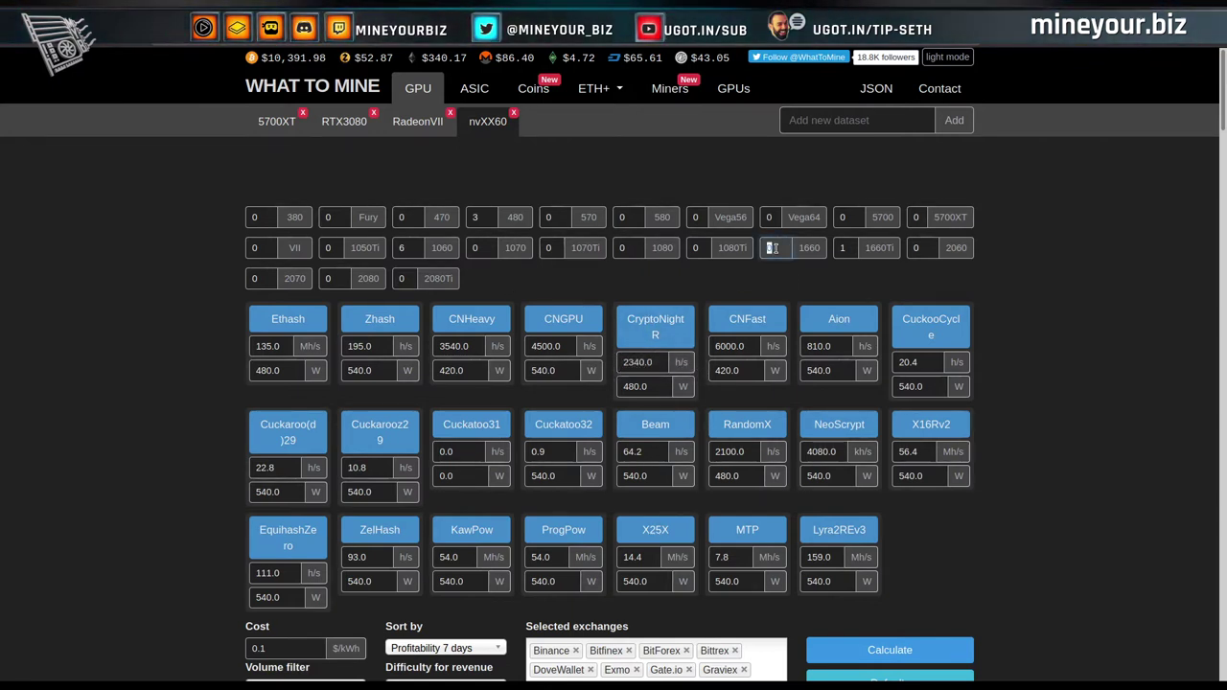
{"action": "type", "text": "1"}
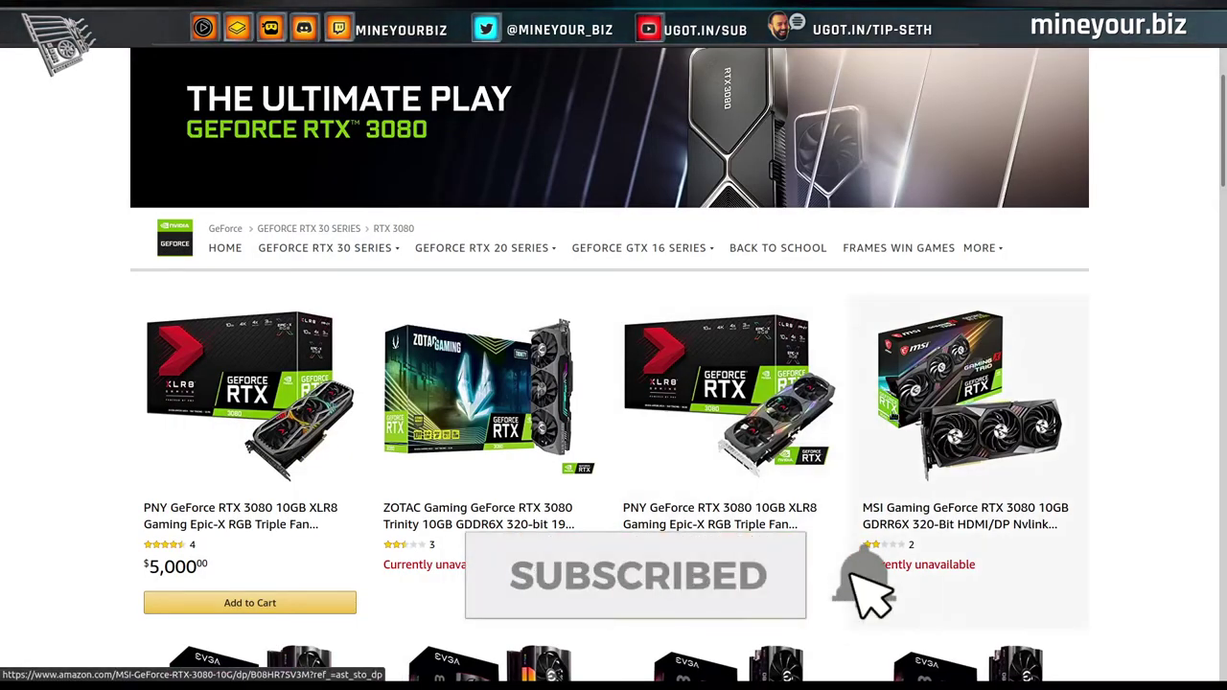
Open Amazon's GeForce GTX 1660 store page and scroll through the card listings.
{"action": "mouse_move", "coordinate": [708, 252]}
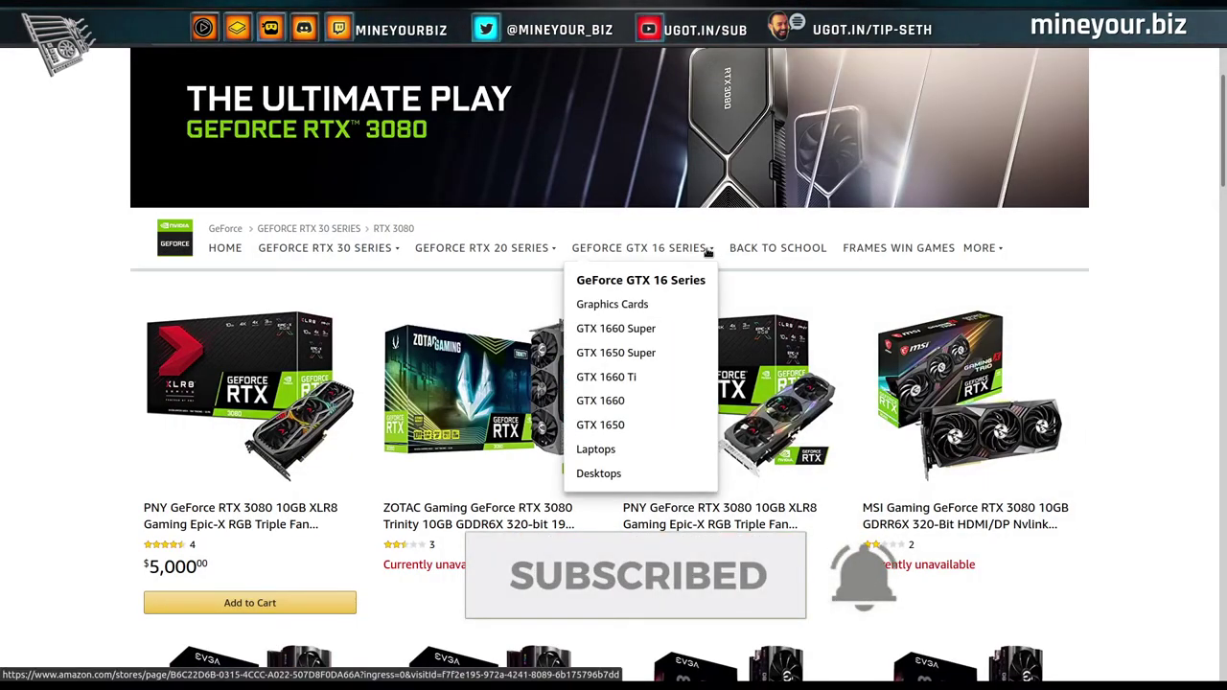
{"action": "left_click", "coordinate": [619, 403]}
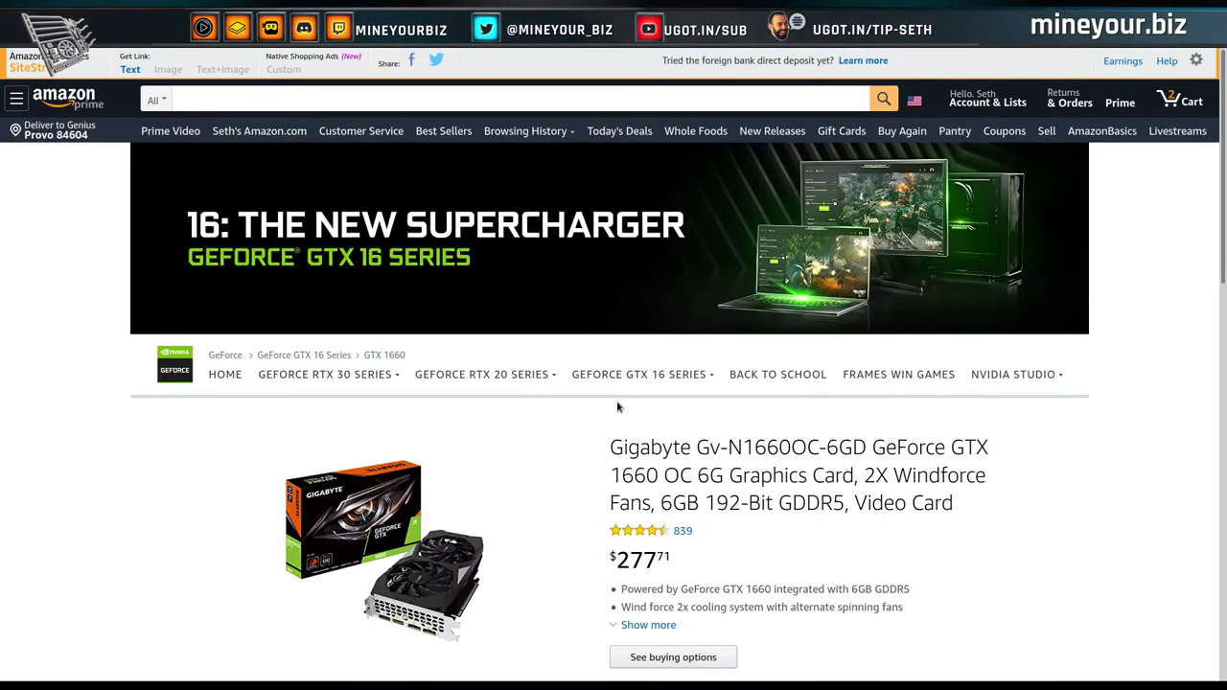
{"action": "scroll", "coordinate": [863, 462], "scroll_direction": "down", "scroll_amount": 3}
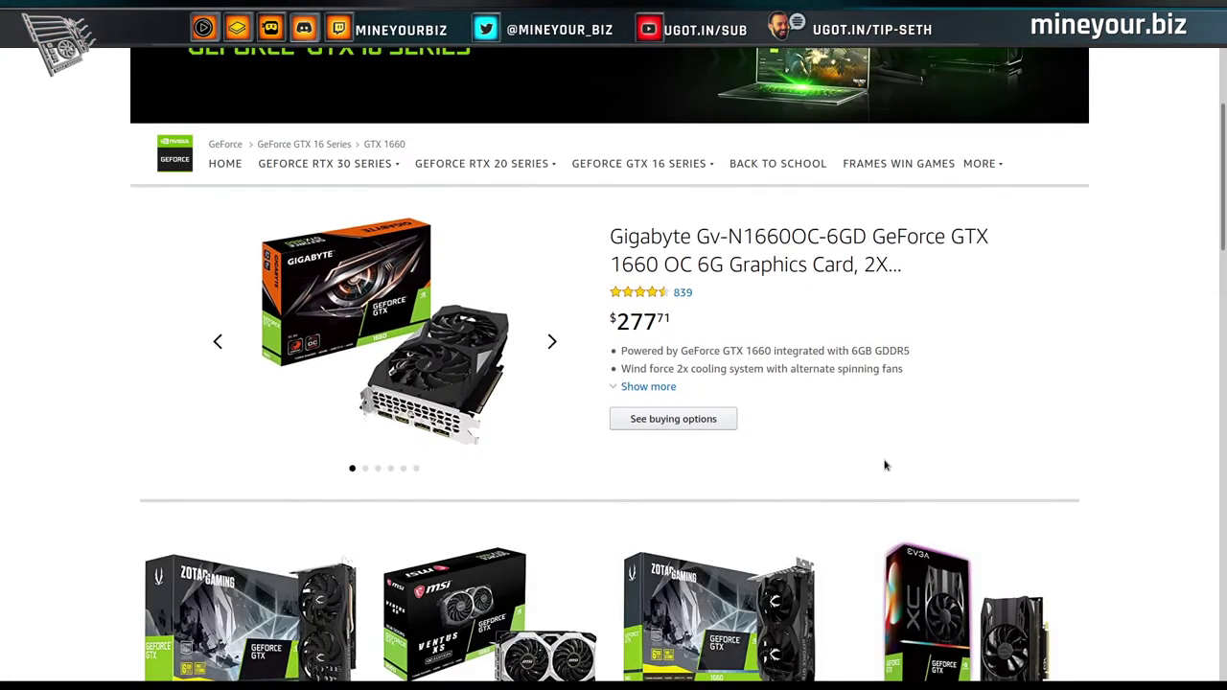
{"action": "scroll", "coordinate": [885, 465], "scroll_direction": "down", "scroll_amount": 2}
{"action": "scroll", "coordinate": [885, 465], "scroll_direction": "down", "scroll_amount": 3}
{"action": "scroll", "coordinate": [556, 369], "scroll_direction": "down", "scroll_amount": 1}
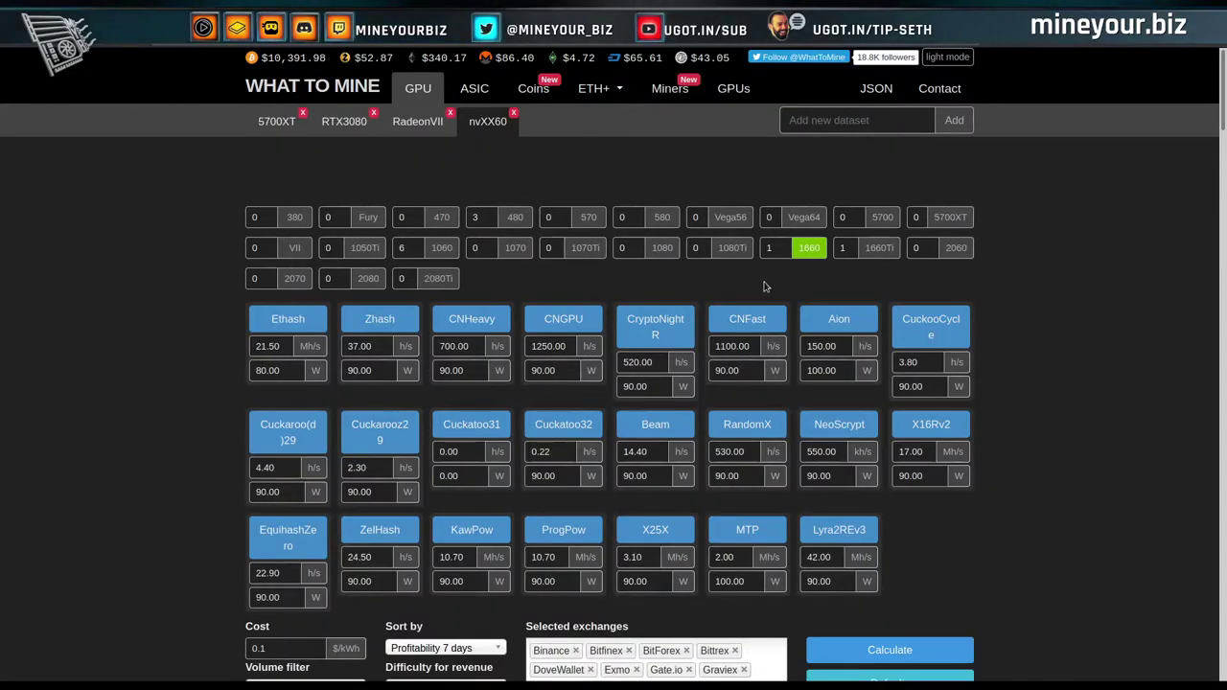
Calculate four GTX 1660s (Ethash 86 Mh/s at 320 W), then swap the calculator to the GTX 1660 Ti.
{"action": "left_click", "coordinate": [769, 247]}
{"action": "type", "text": "4"}
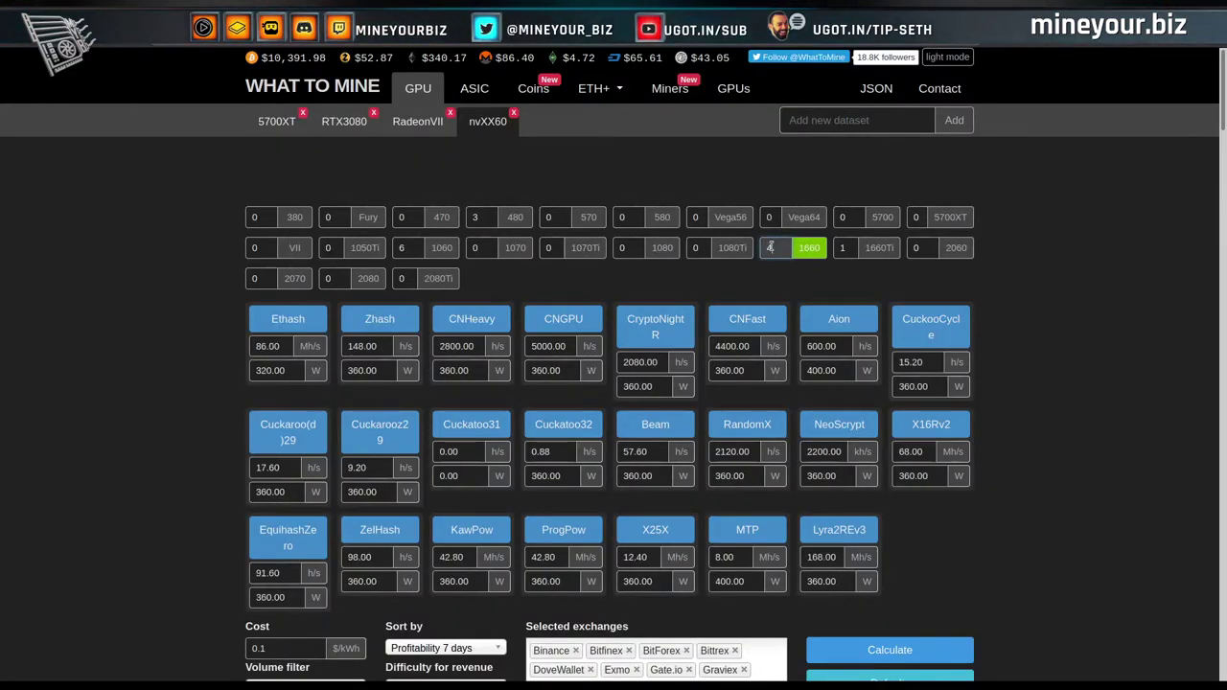
{"action": "scroll", "coordinate": [1040, 410], "scroll_direction": "down", "scroll_amount": 1}
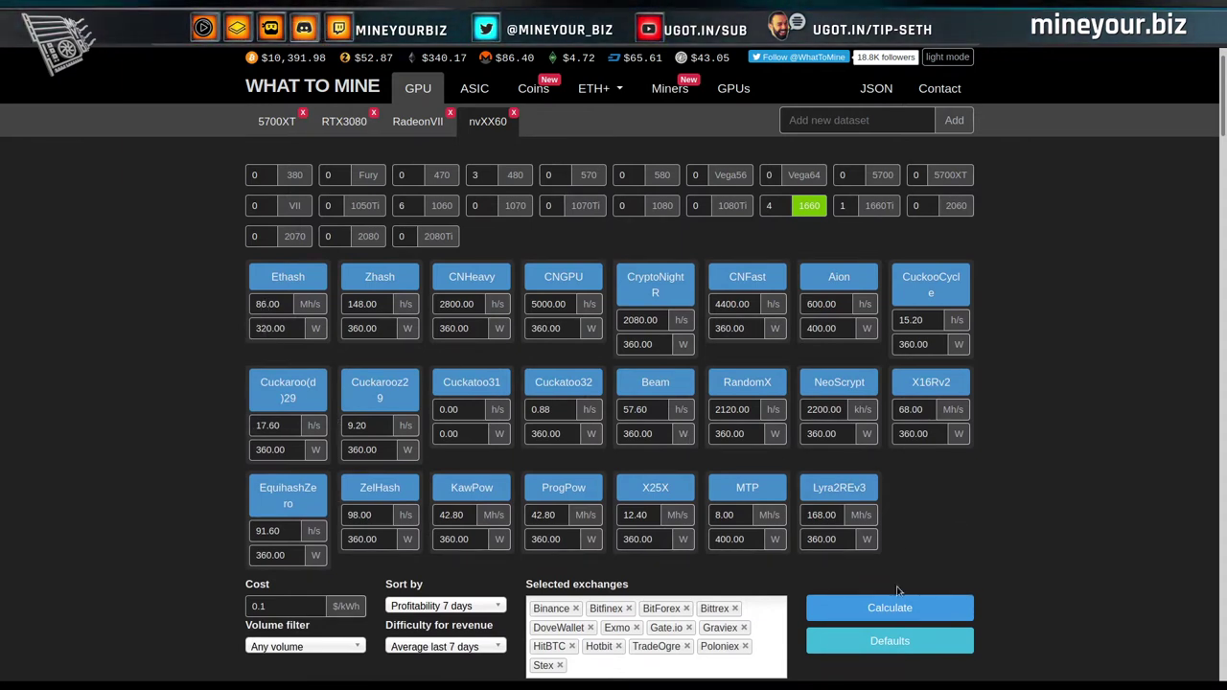
{"action": "left_click", "coordinate": [913, 612]}
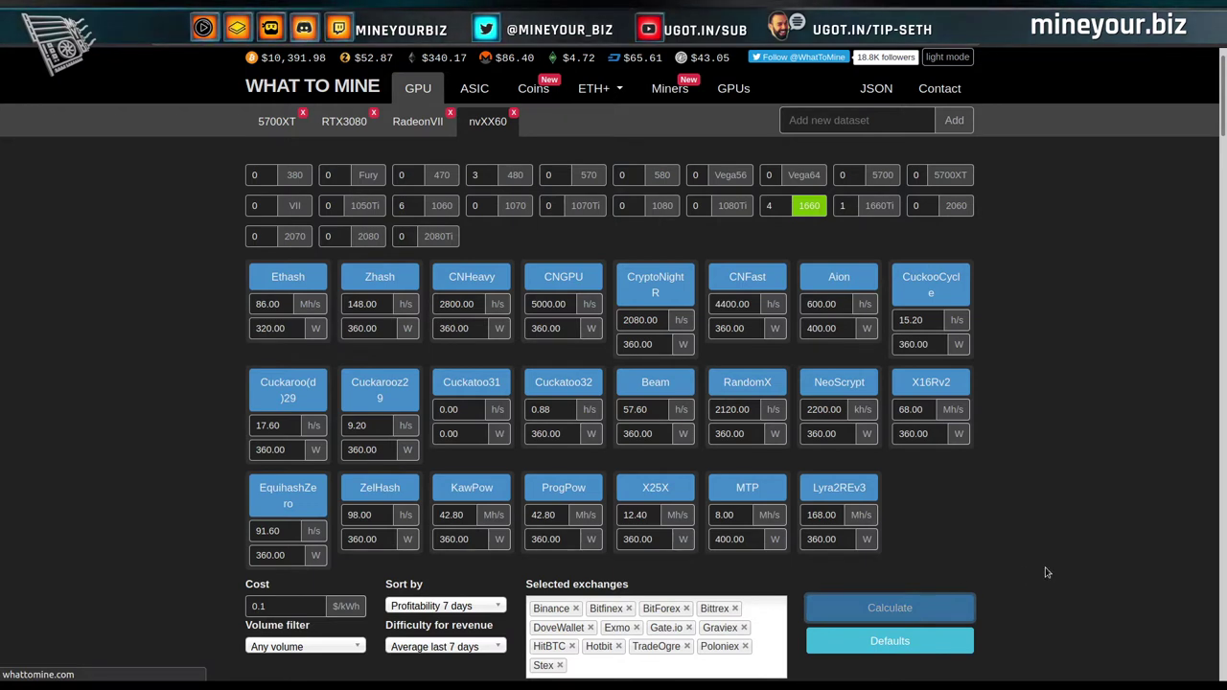
{"action": "scroll", "coordinate": [1047, 572], "scroll_direction": "down", "scroll_amount": 8}
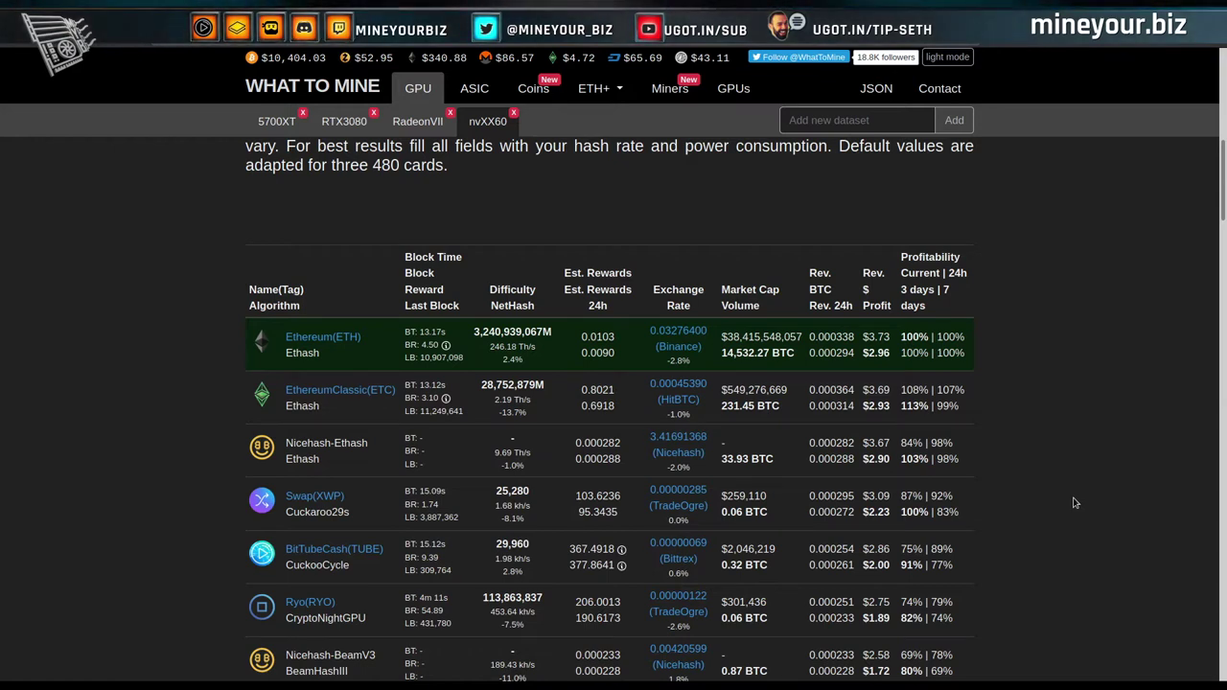
{"action": "scroll", "coordinate": [1075, 422], "scroll_direction": "up", "scroll_amount": 7}
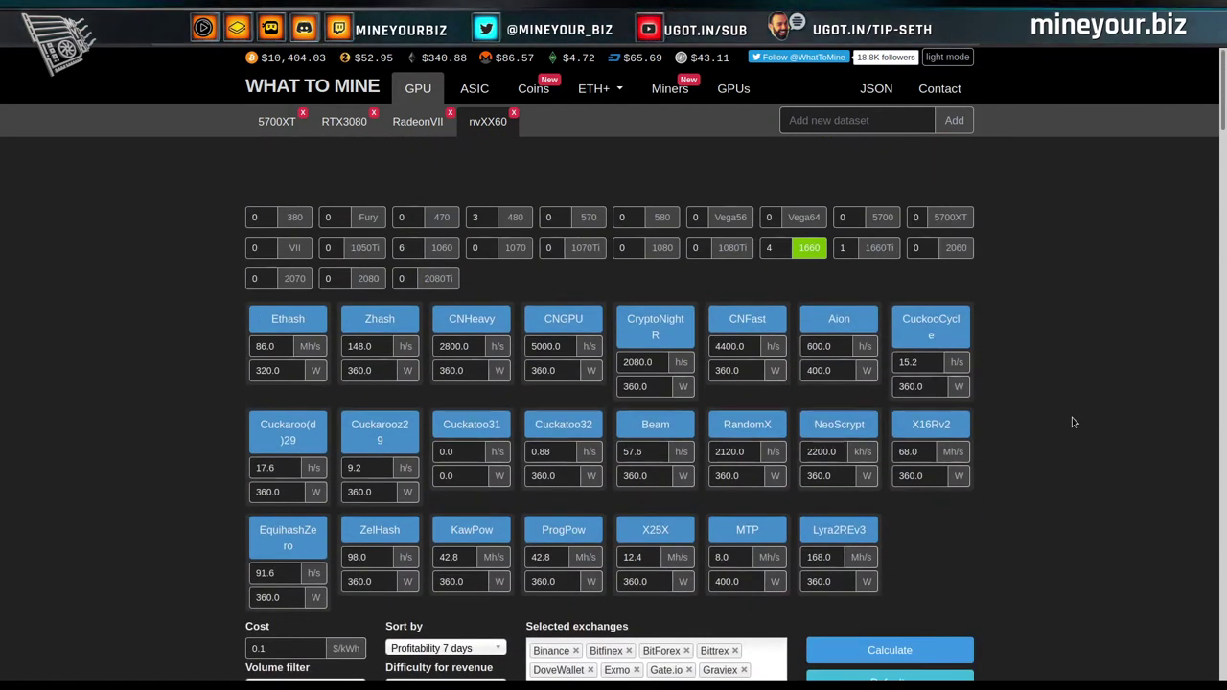
{"action": "left_click", "coordinate": [810, 248]}
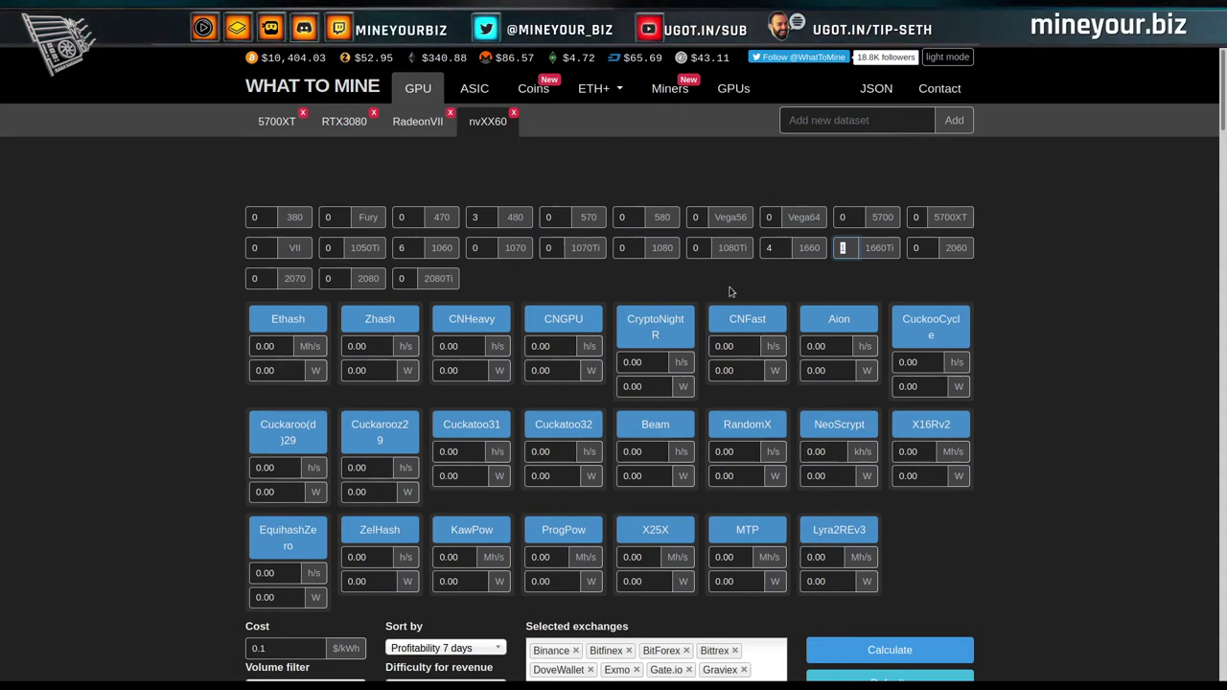
{"action": "left_click", "coordinate": [867, 251]}
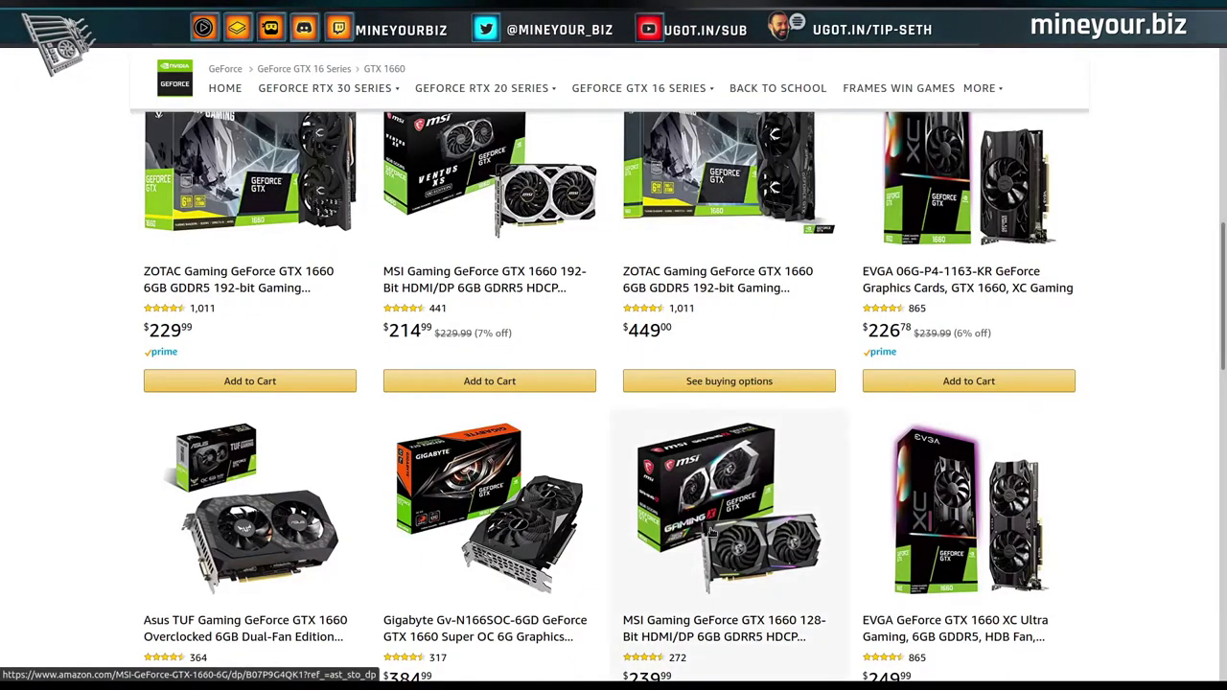
Open Amazon's GeForce GTX 1660 Ti store page and browse its product grid.
{"action": "scroll", "coordinate": [713, 534], "scroll_direction": "up", "scroll_amount": 8}
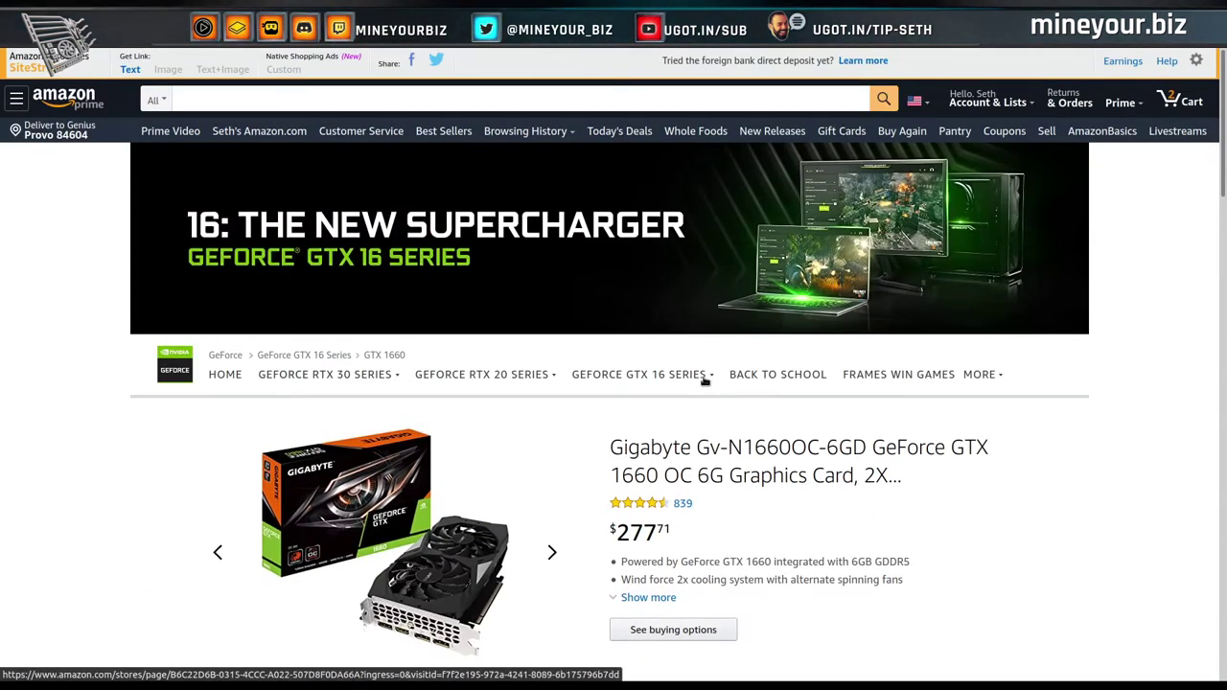
{"action": "mouse_move", "coordinate": [706, 378]}
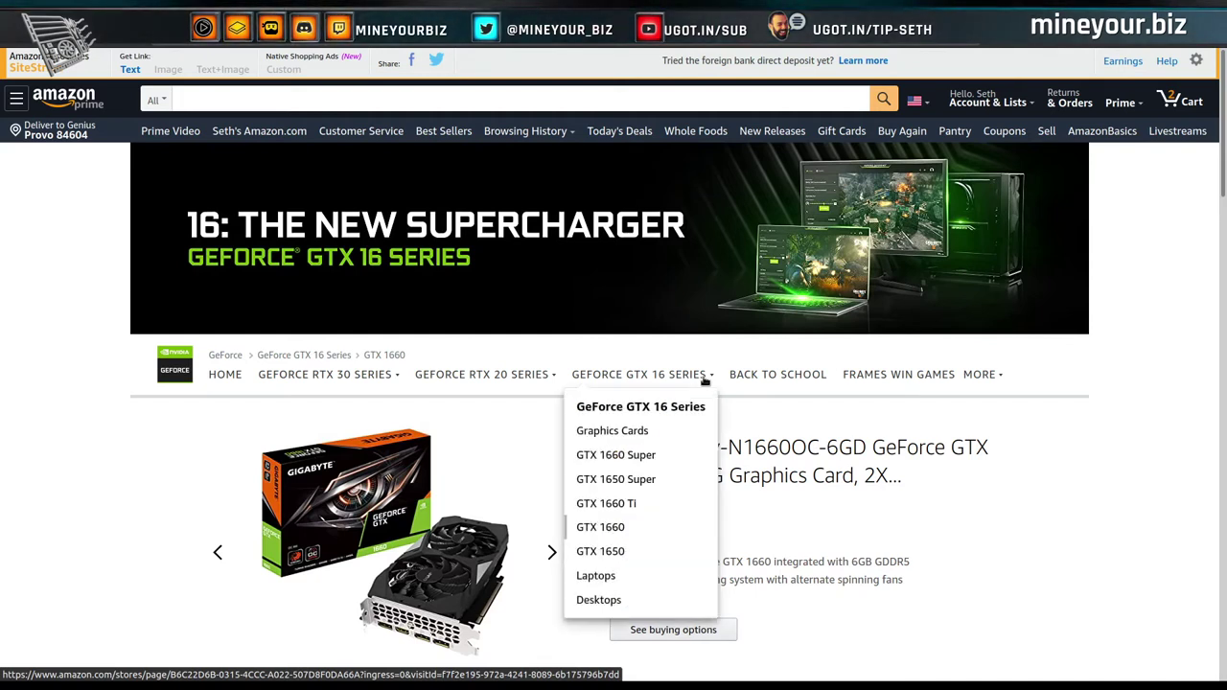
{"action": "left_click", "coordinate": [619, 505]}
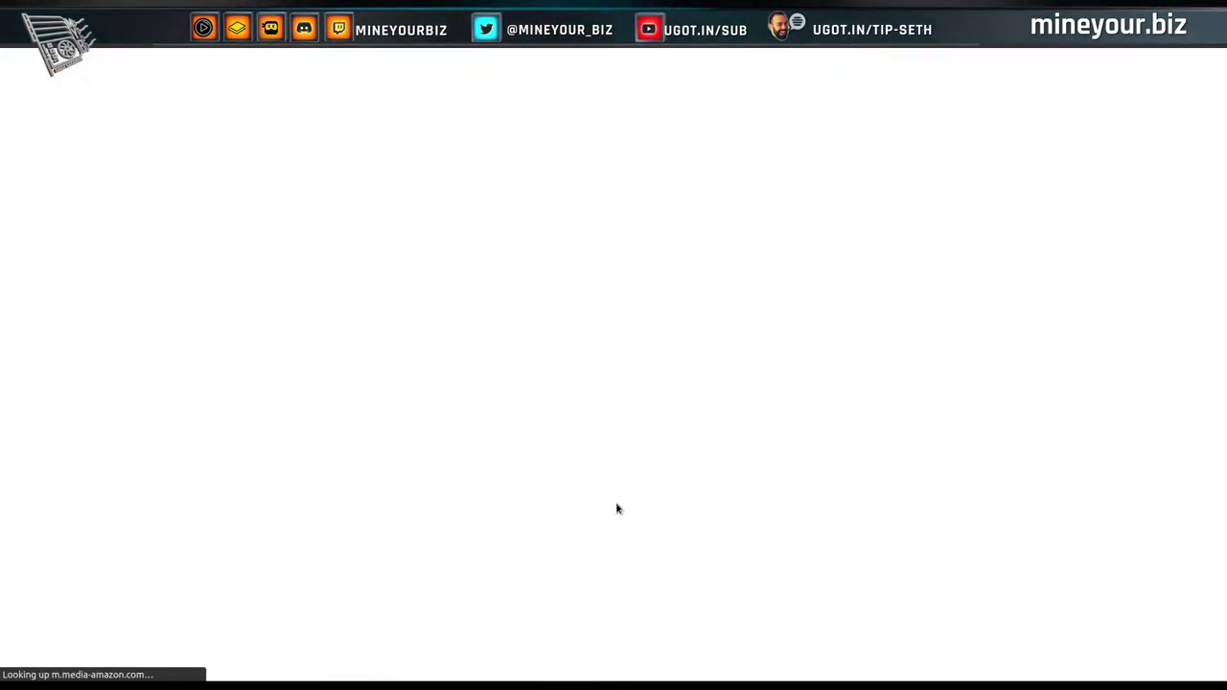
{"action": "scroll", "coordinate": [744, 510], "scroll_direction": "down", "scroll_amount": 2}
{"action": "scroll", "coordinate": [743, 511], "scroll_direction": "down", "scroll_amount": 2}
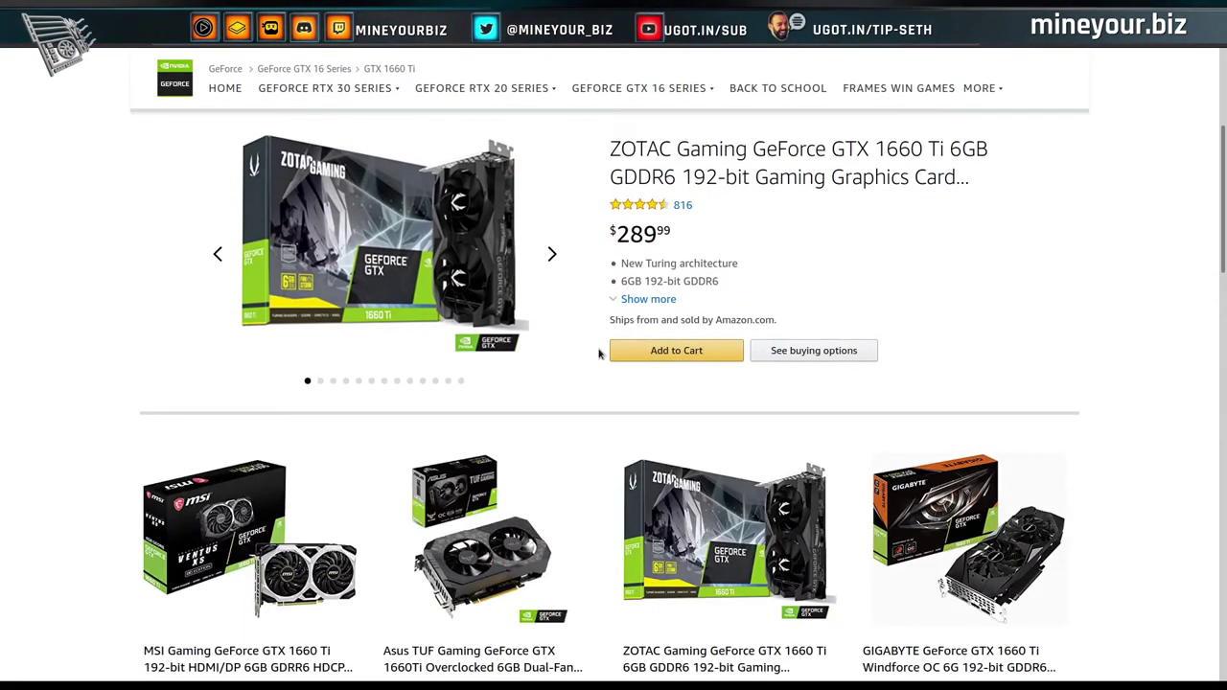
{"action": "scroll", "coordinate": [598, 354], "scroll_direction": "down", "scroll_amount": 5}
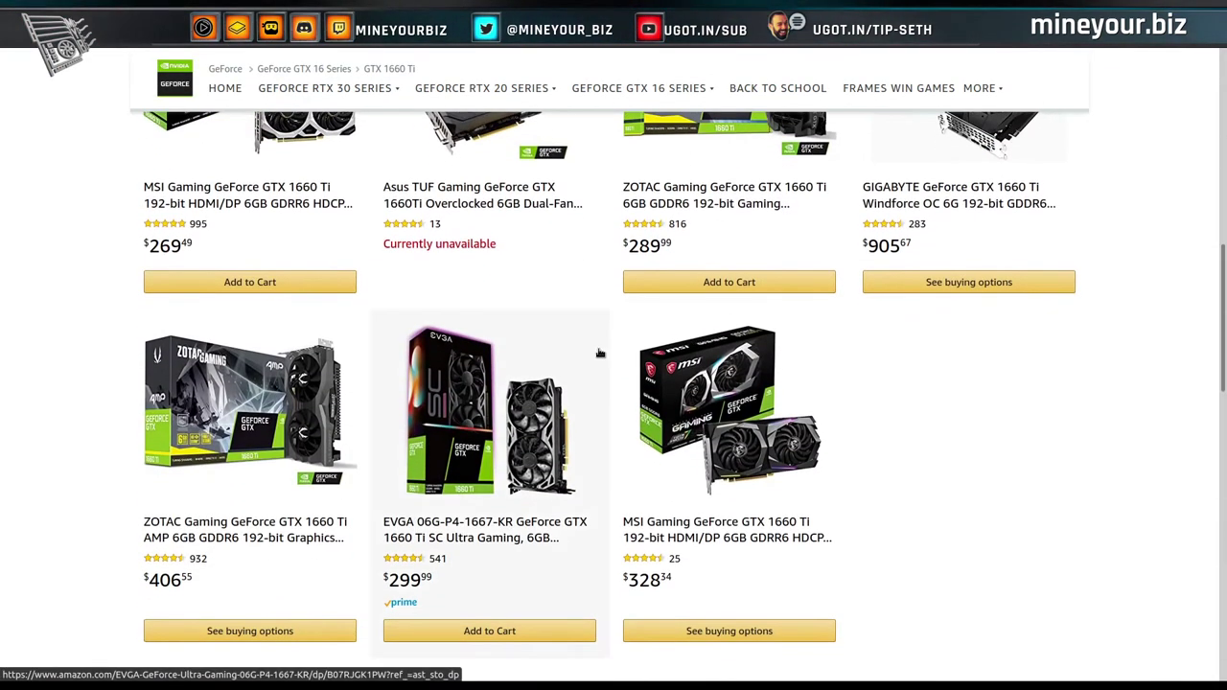
{"action": "scroll", "coordinate": [600, 354], "scroll_direction": "down", "scroll_amount": 2}
{"action": "scroll", "coordinate": [599, 354], "scroll_direction": "up", "scroll_amount": 1}
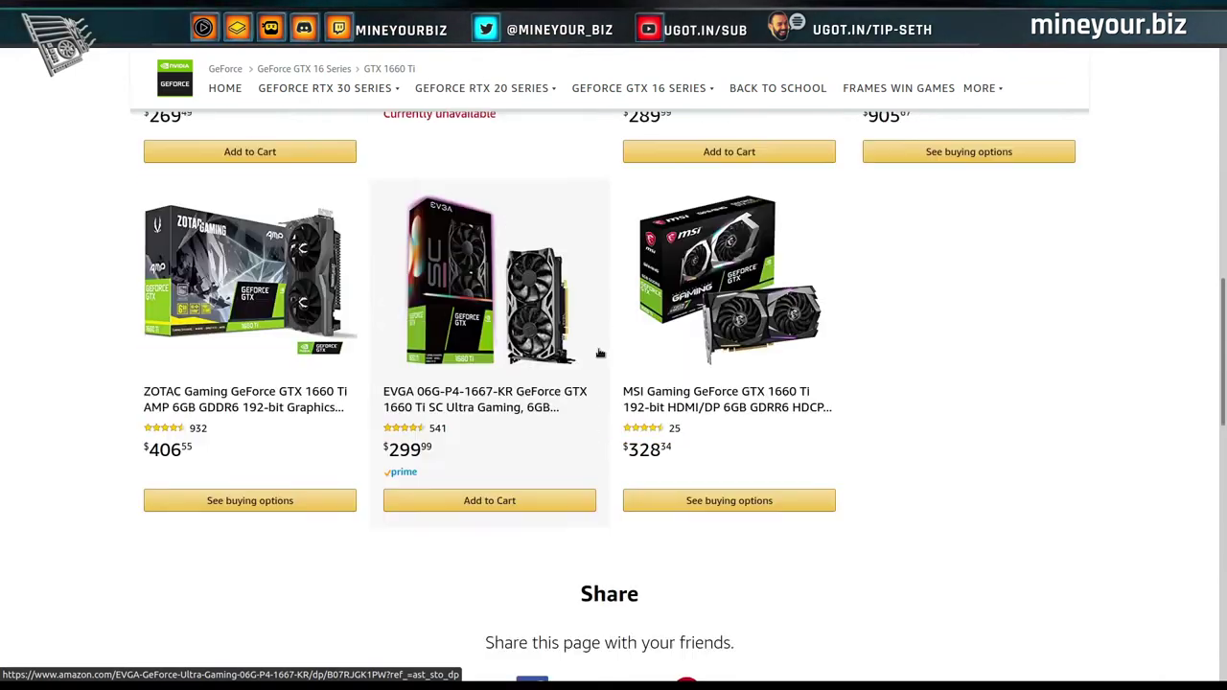
{"action": "scroll", "coordinate": [599, 354], "scroll_direction": "up", "scroll_amount": 5}
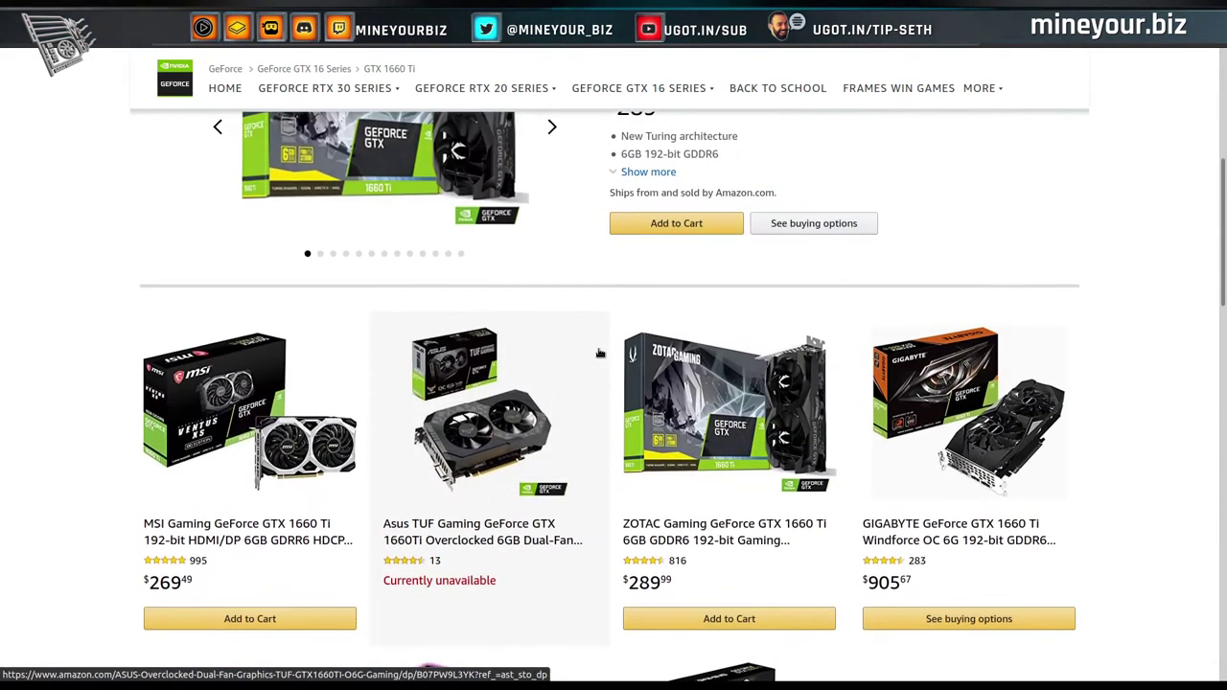
{"action": "scroll", "coordinate": [600, 353], "scroll_direction": "down", "scroll_amount": 5}
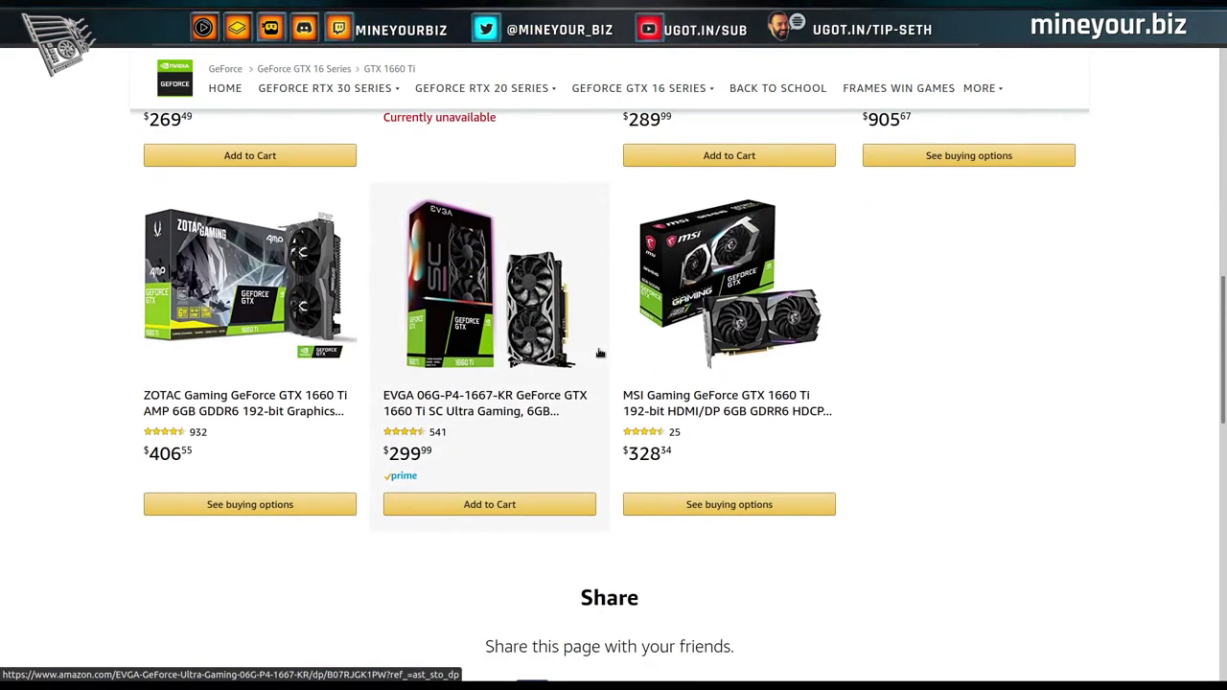
{"action": "scroll", "coordinate": [600, 354], "scroll_direction": "up", "scroll_amount": 3}
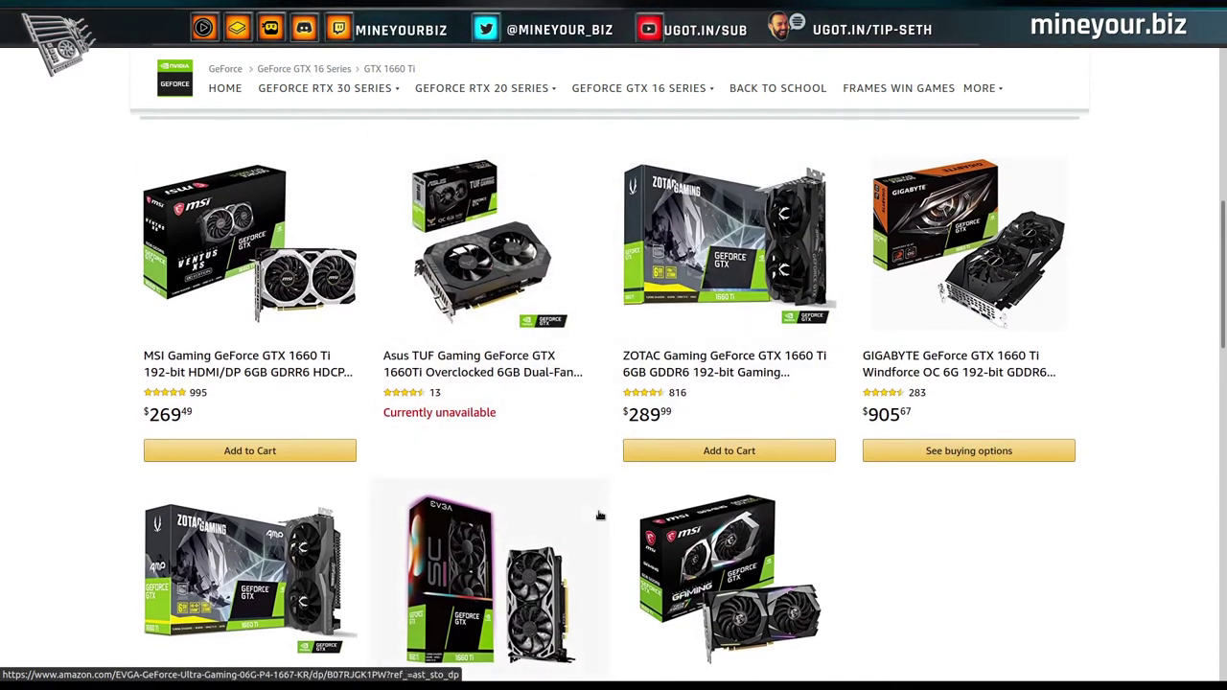
{"action": "scroll", "coordinate": [600, 516], "scroll_direction": "up", "scroll_amount": 1}
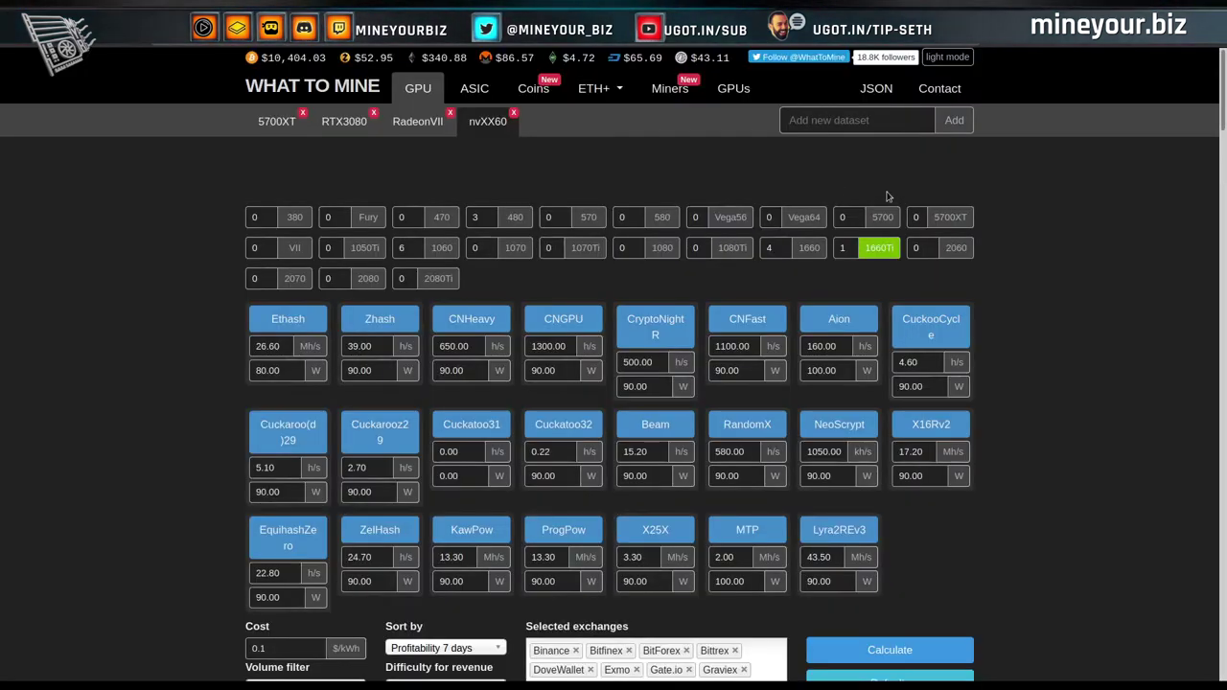
Calculate for 3 GTX 1660 Tis, then deselect 1660Ti so every hashrate and power field reads 0.00.
{"action": "double_click", "coordinate": [844, 248]}
{"action": "type", "text": "3"}
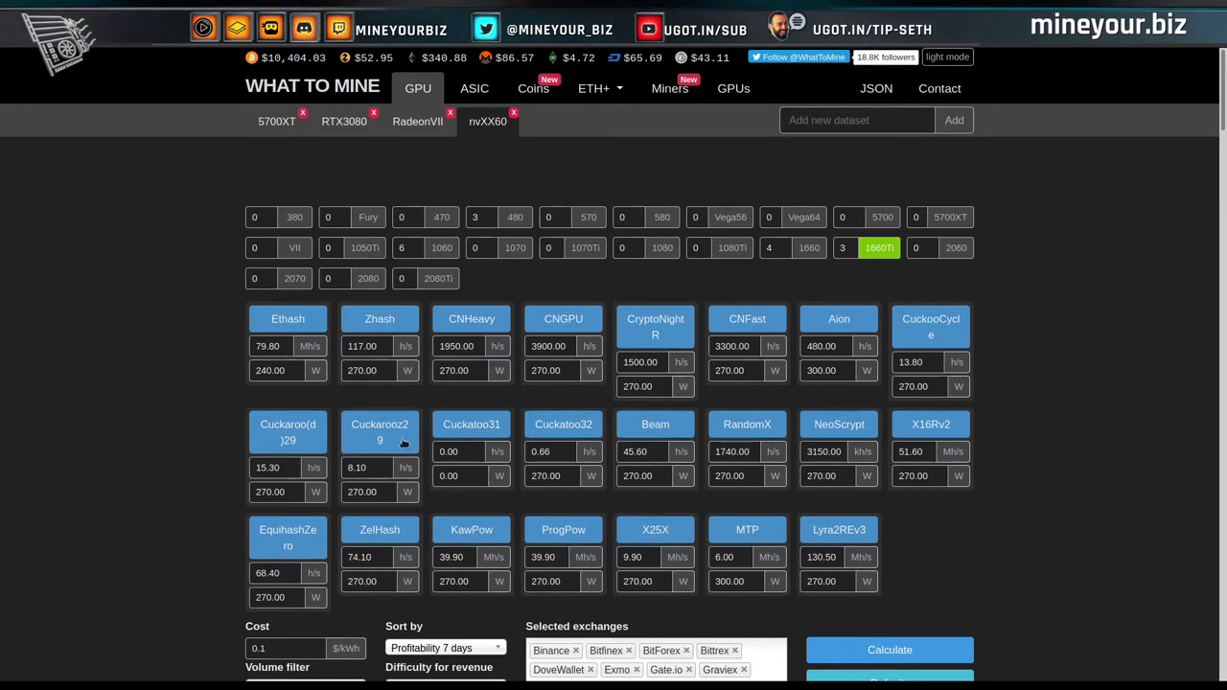
{"action": "left_click", "coordinate": [879, 657]}
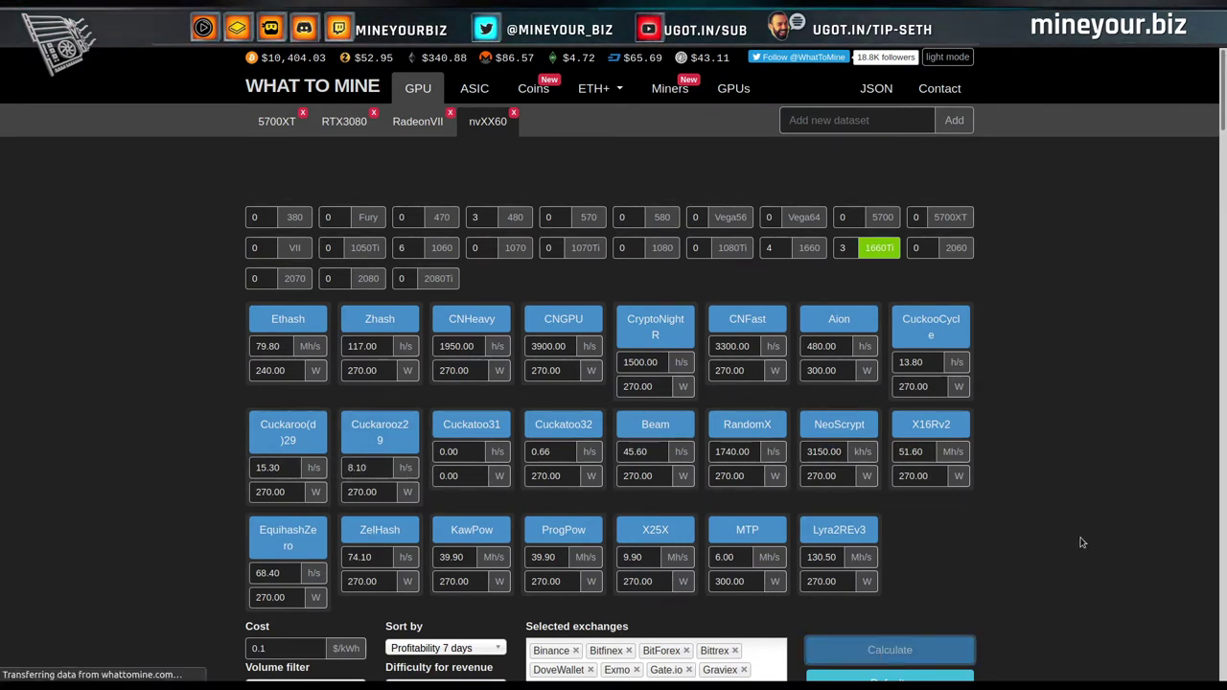
{"action": "scroll", "coordinate": [1082, 542], "scroll_direction": "down", "scroll_amount": 3}
{"action": "scroll", "coordinate": [1082, 543], "scroll_direction": "down", "scroll_amount": 3}
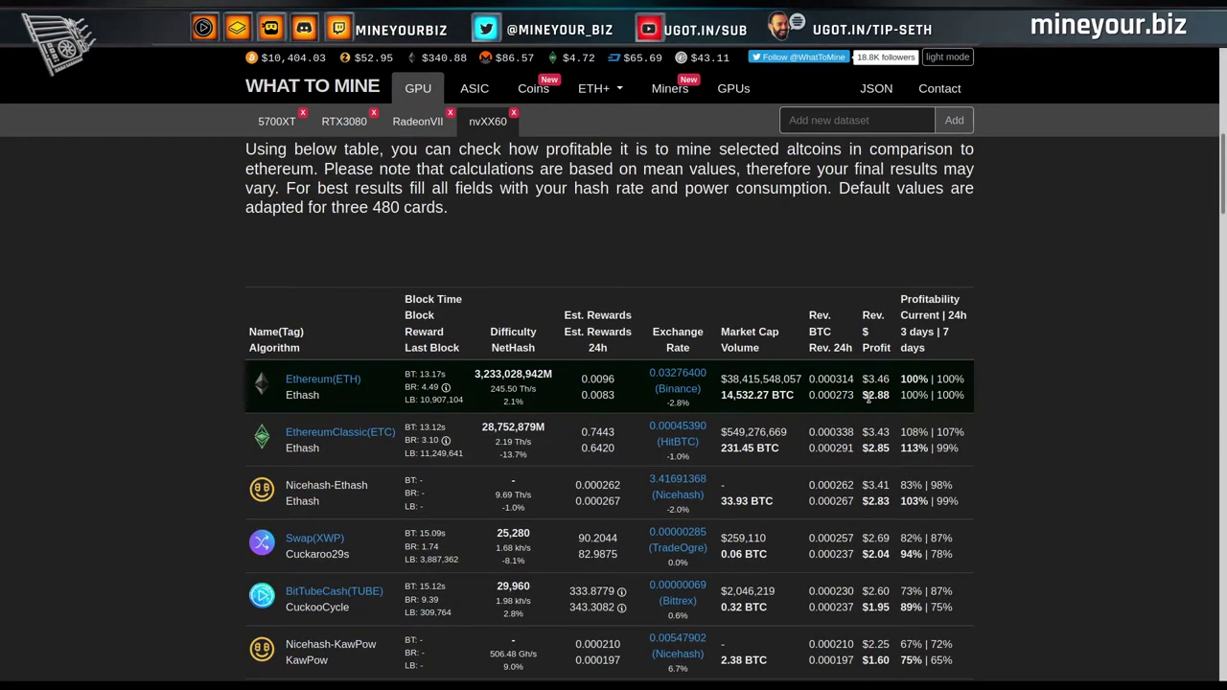
{"action": "scroll", "coordinate": [1007, 416], "scroll_direction": "up", "scroll_amount": 7}
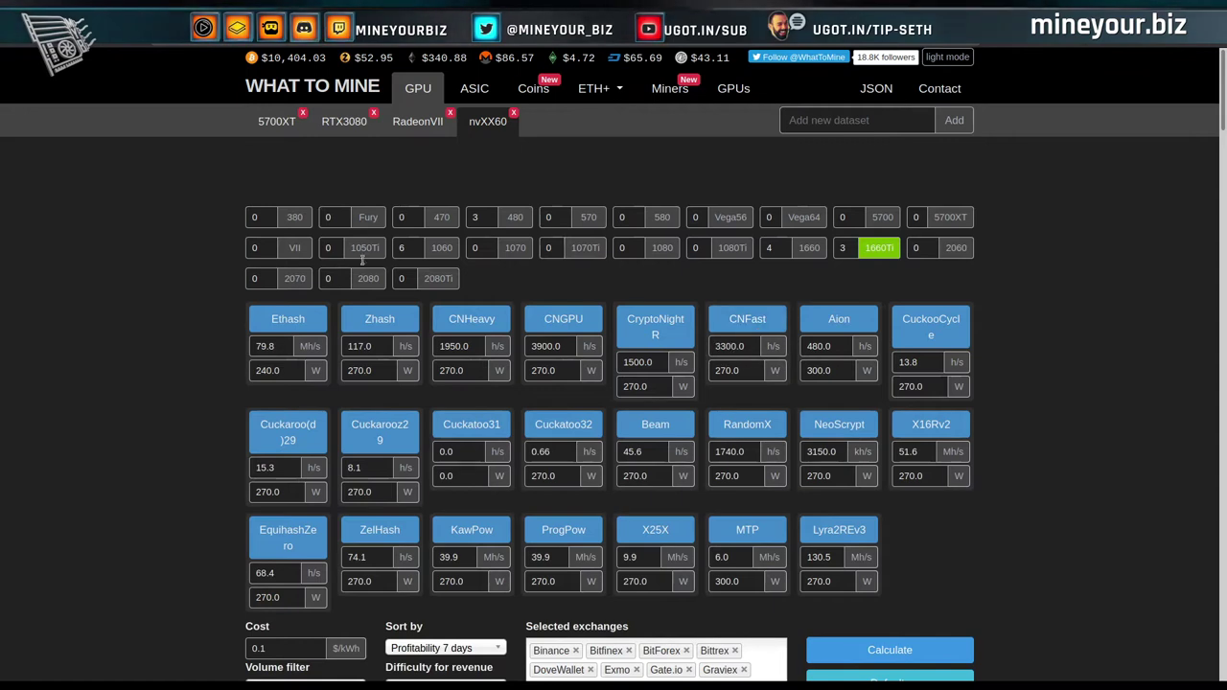
{"action": "mouse_move", "coordinate": [877, 250]}
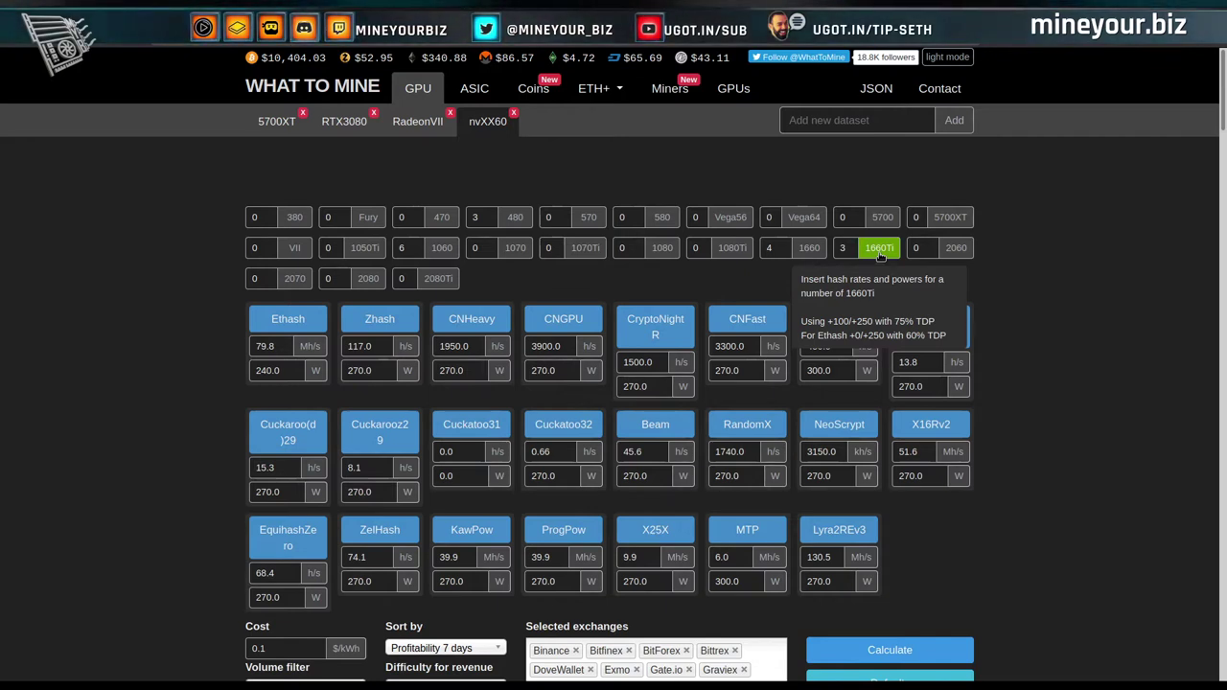
{"action": "left_click", "coordinate": [881, 251]}
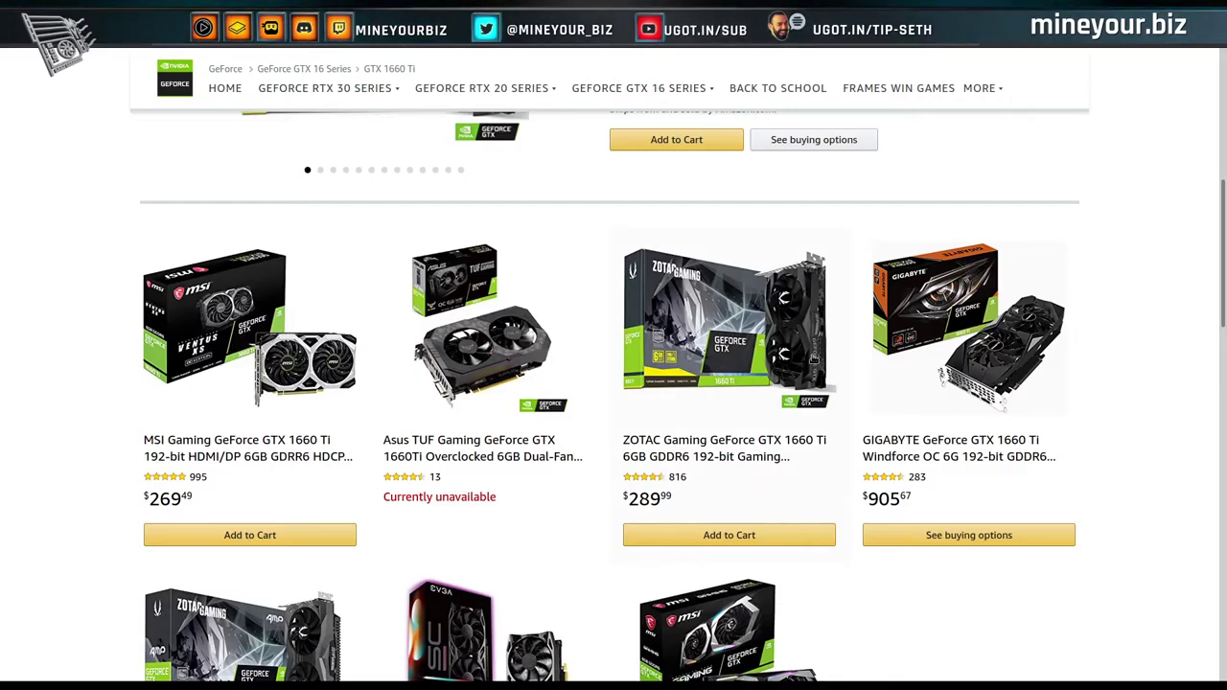
Open the ZOTAC GTX 1660 Ti listing, then the $339.99 ZOTAC RTX 2060 page, and browse other RTX 2060 prices.
{"action": "left_click", "coordinate": [813, 360]}
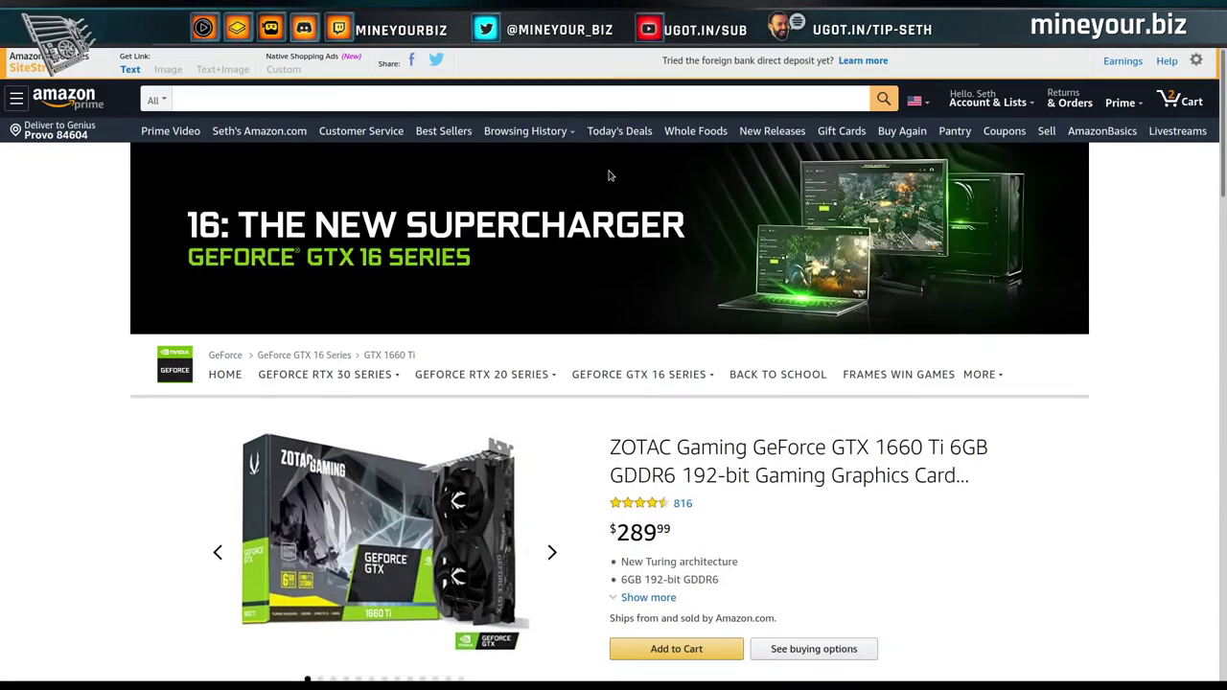
{"action": "mouse_move", "coordinate": [547, 379]}
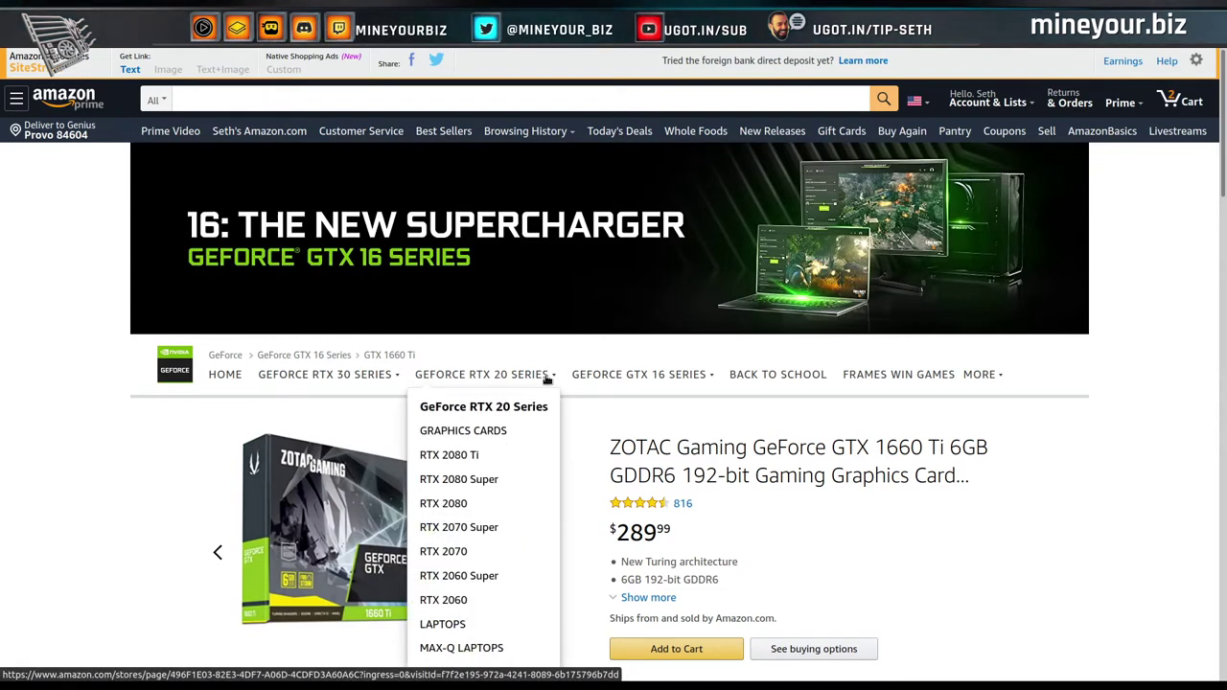
{"action": "left_click", "coordinate": [457, 604]}
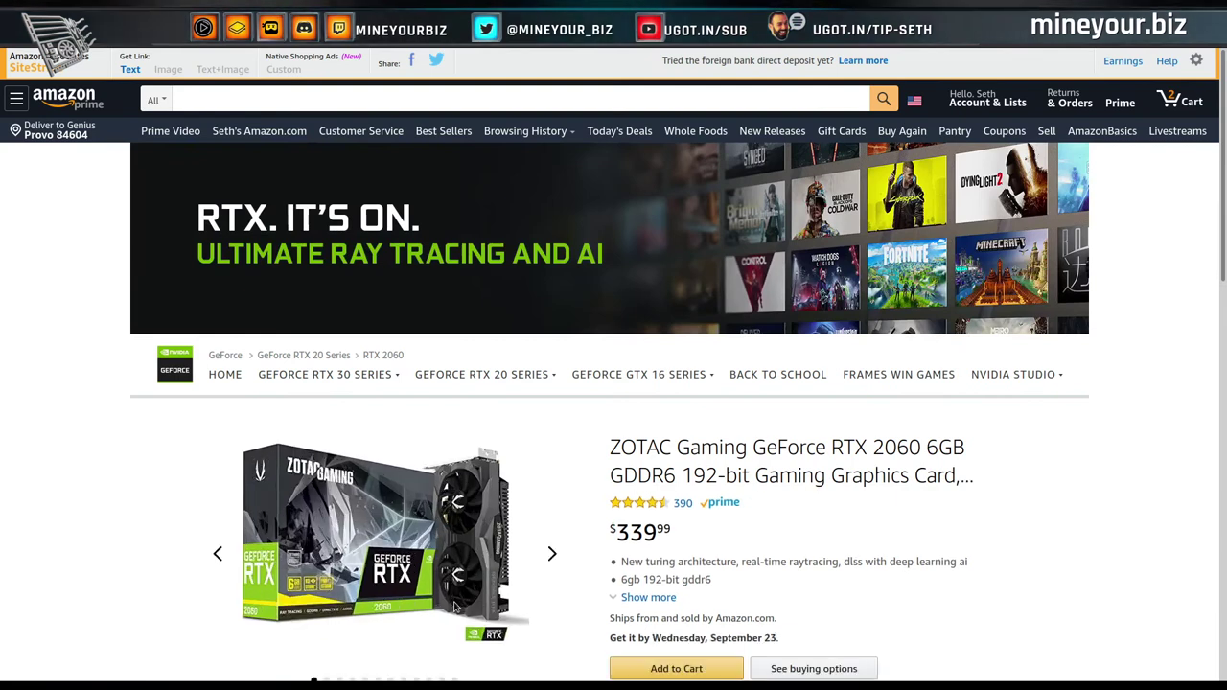
{"action": "scroll", "coordinate": [661, 534], "scroll_direction": "down", "scroll_amount": 4}
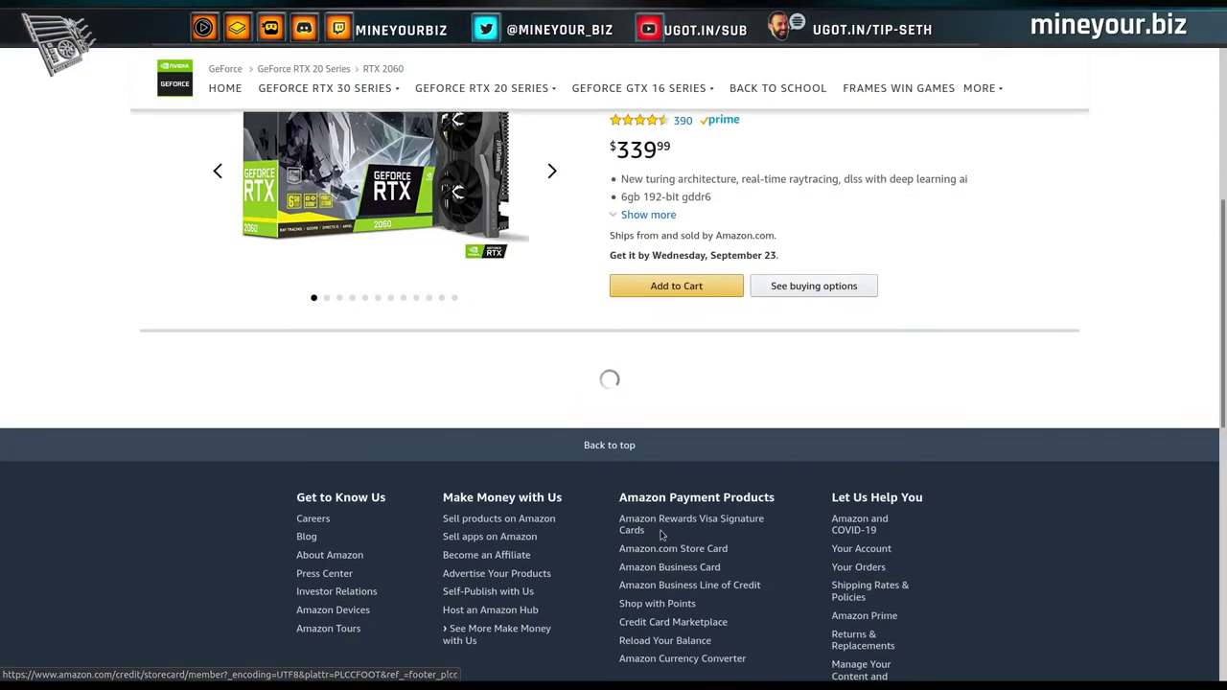
{"action": "scroll", "coordinate": [662, 535], "scroll_direction": "down", "scroll_amount": 2}
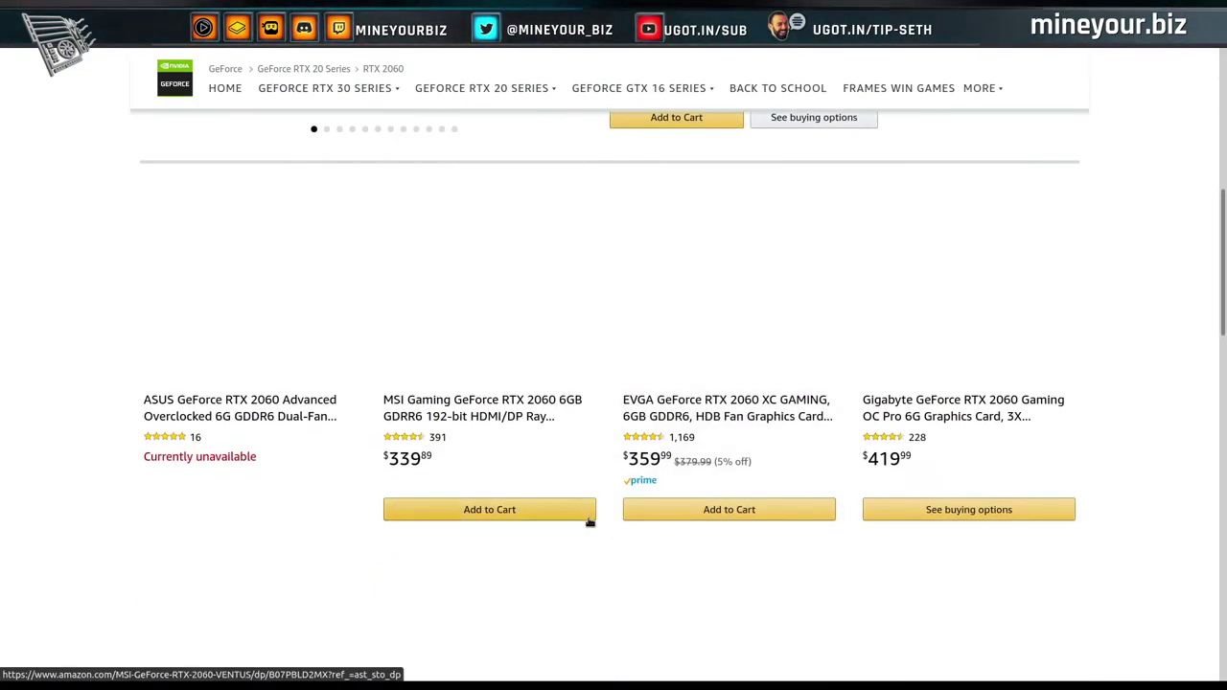
{"action": "scroll", "coordinate": [589, 521], "scroll_direction": "down", "scroll_amount": 3}
{"action": "scroll", "coordinate": [589, 520], "scroll_direction": "down", "scroll_amount": 4}
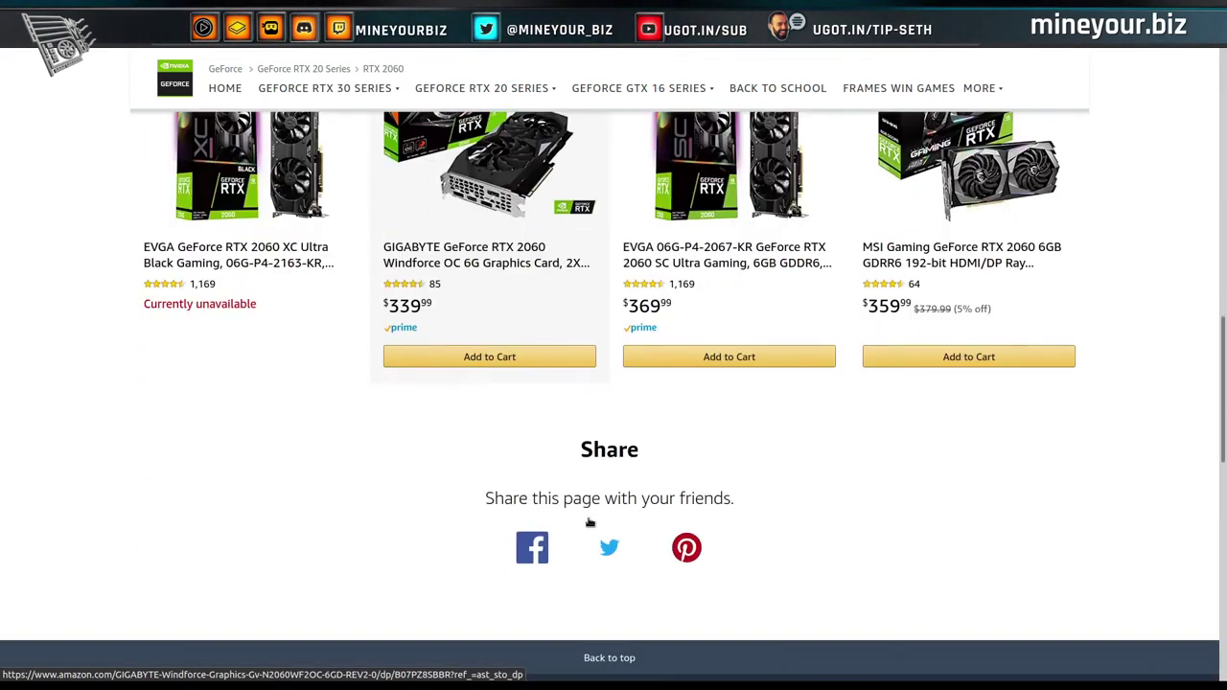
{"action": "scroll", "coordinate": [588, 521], "scroll_direction": "up", "scroll_amount": 5}
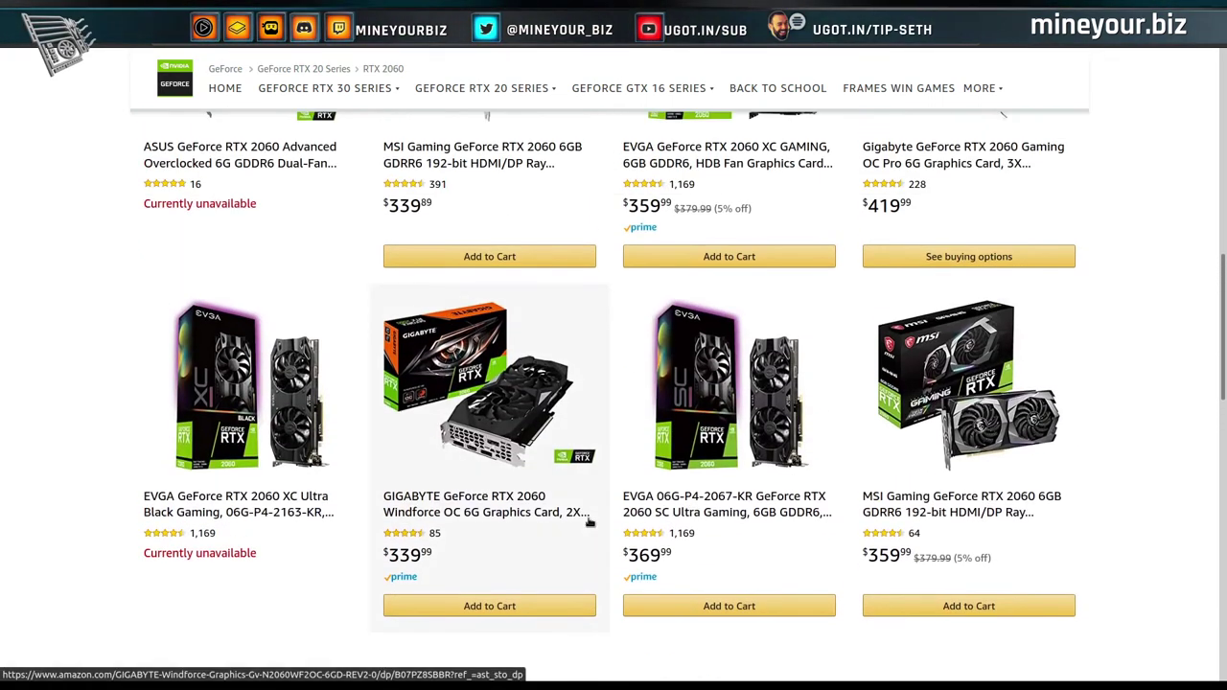
{"action": "scroll", "coordinate": [589, 523], "scroll_direction": "up", "scroll_amount": 3}
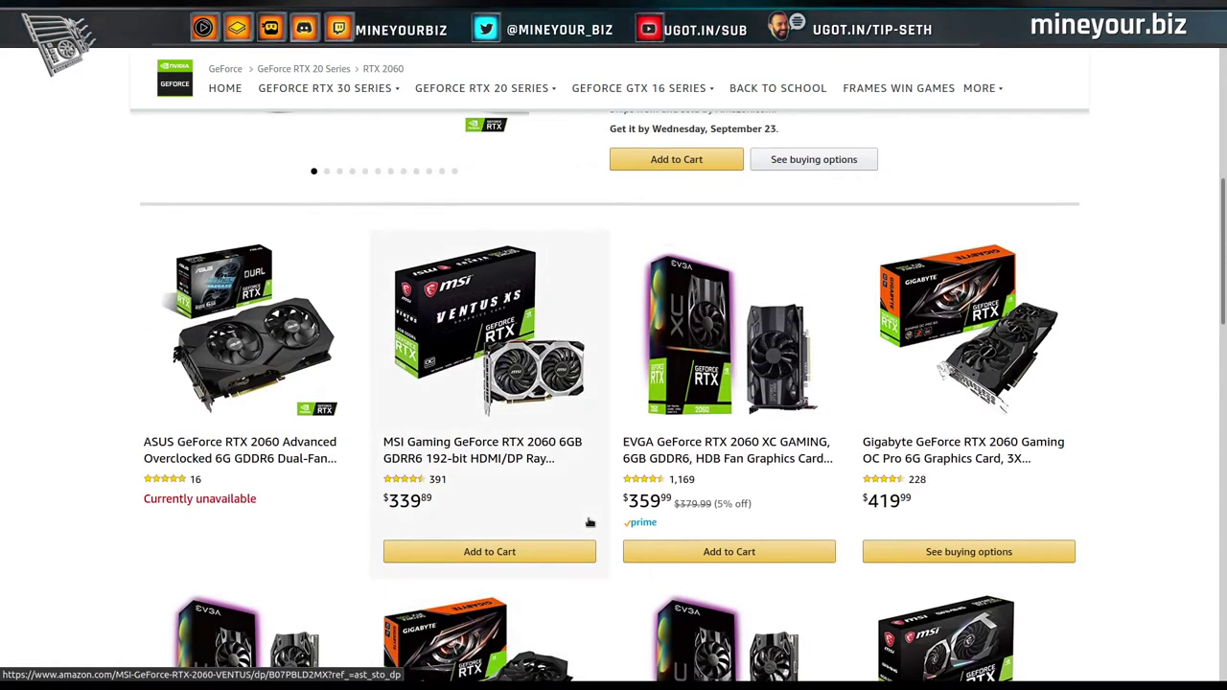
{"action": "scroll", "coordinate": [589, 523], "scroll_direction": "up", "scroll_amount": 5}
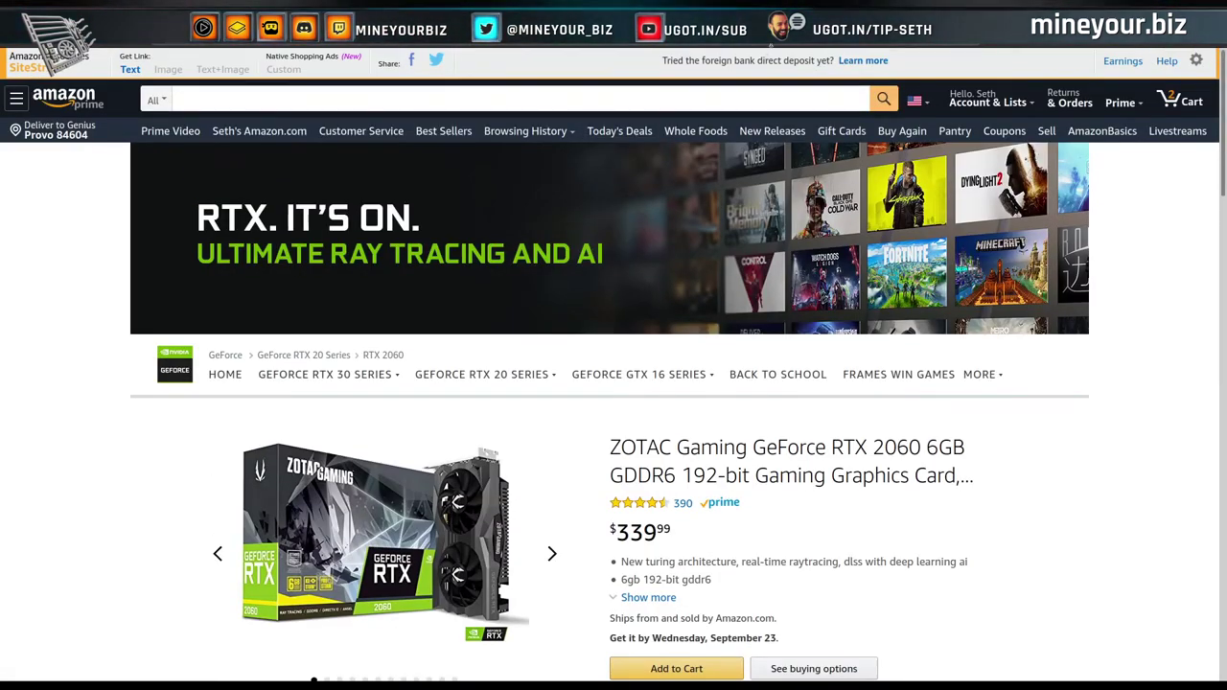
Calculate profitability for 2 RTX 2060s (Ethash 57.00 Mh/s at 240 W), then toggle the 1060 label.
{"action": "key", "text": "ctrl+Tab"}
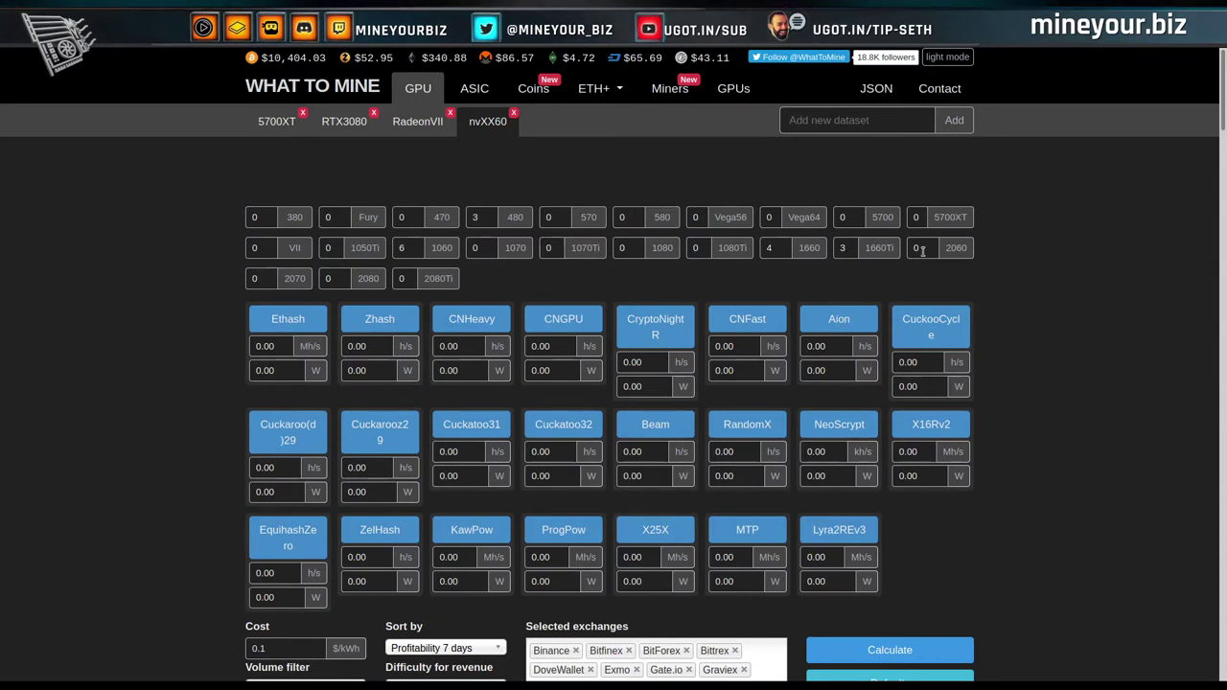
{"action": "double_click", "coordinate": [919, 248]}
{"action": "type", "text": "2"}
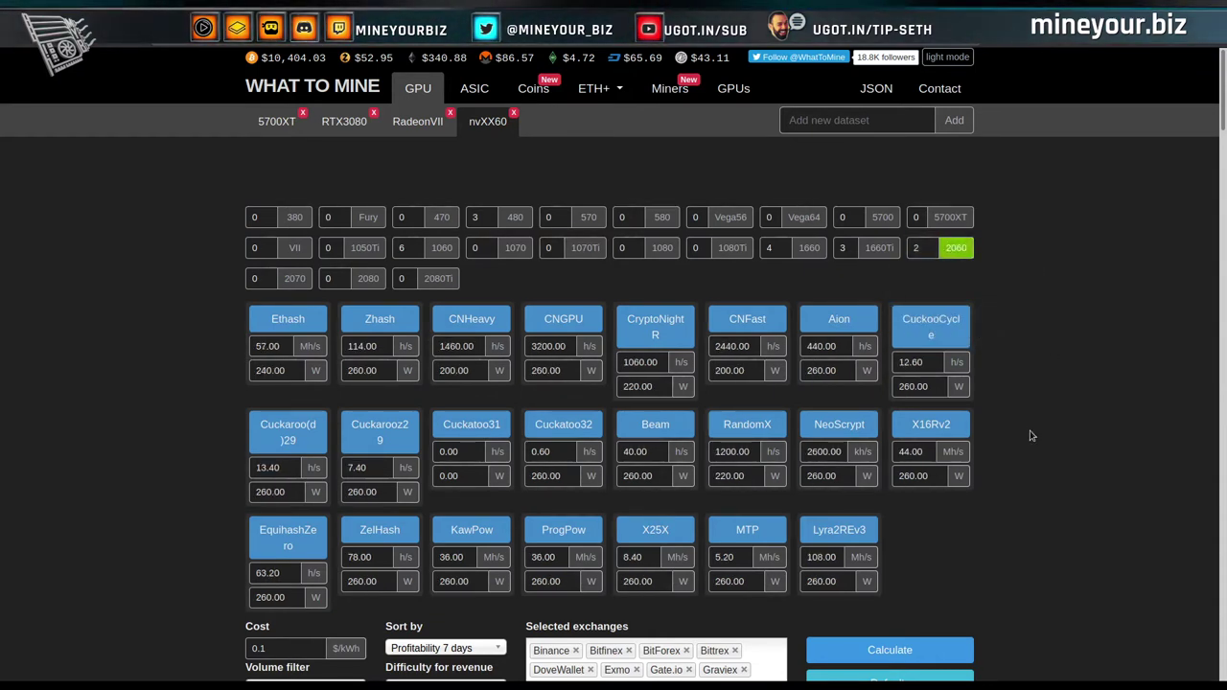
{"action": "scroll", "coordinate": [1032, 437], "scroll_direction": "down", "scroll_amount": 1}
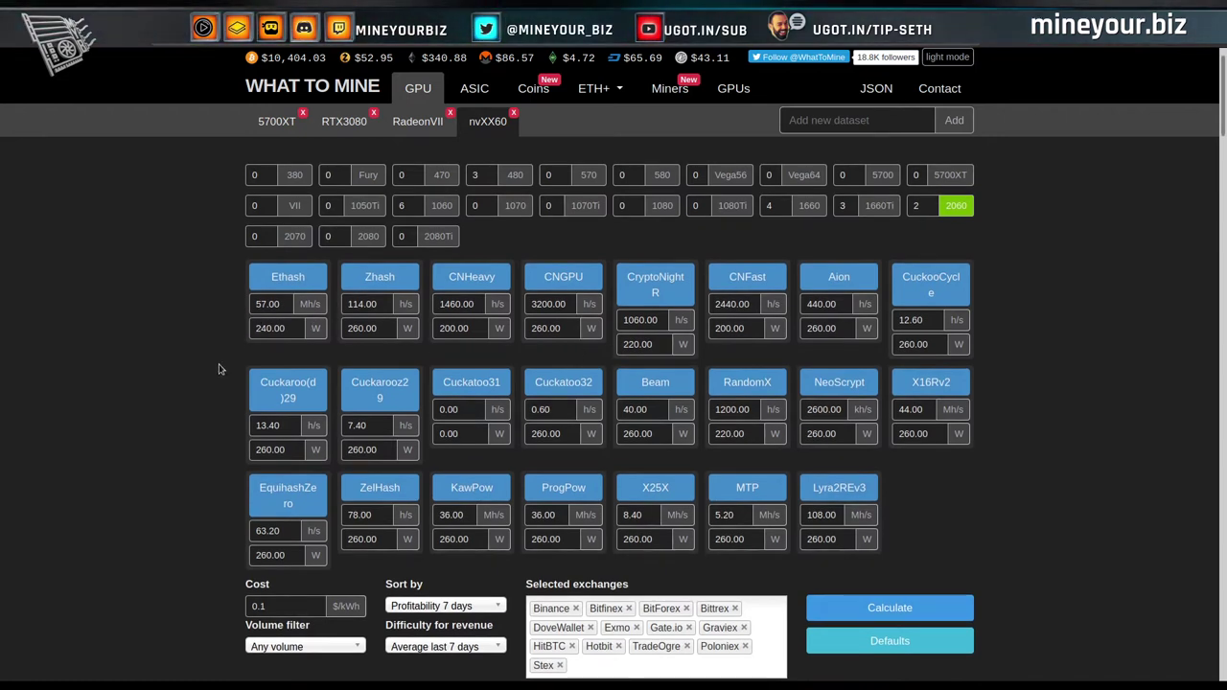
{"action": "left_click", "coordinate": [883, 608]}
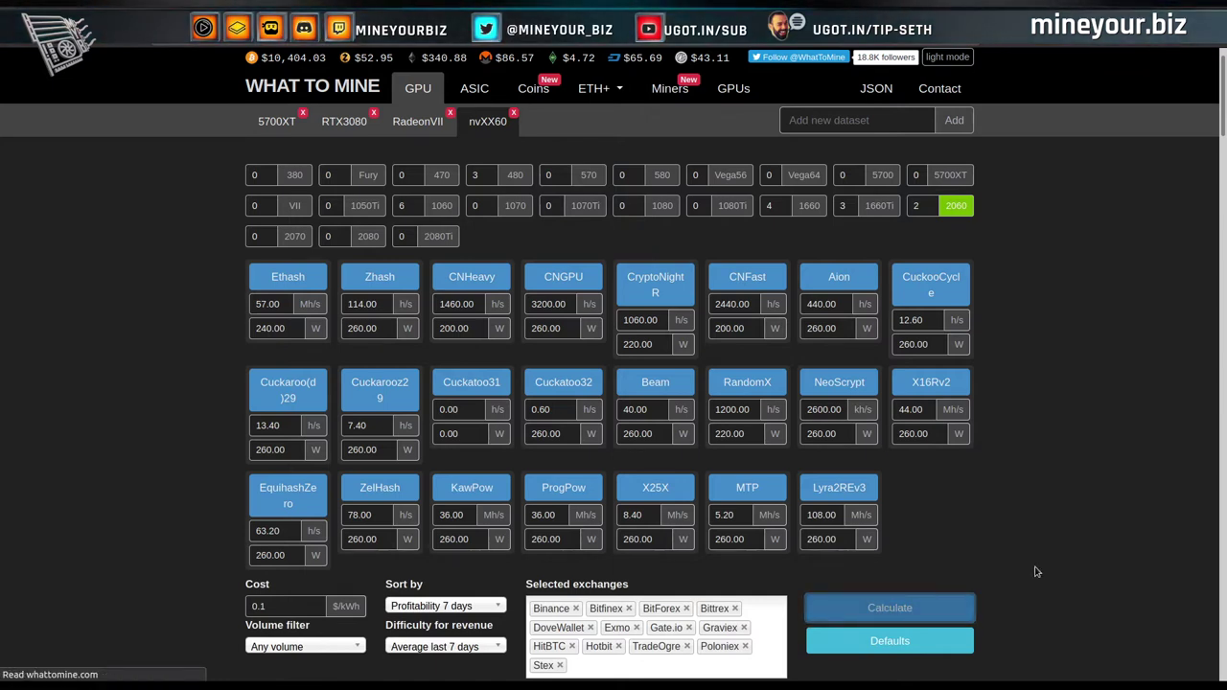
{"action": "scroll", "coordinate": [1036, 572], "scroll_direction": "down", "scroll_amount": 4}
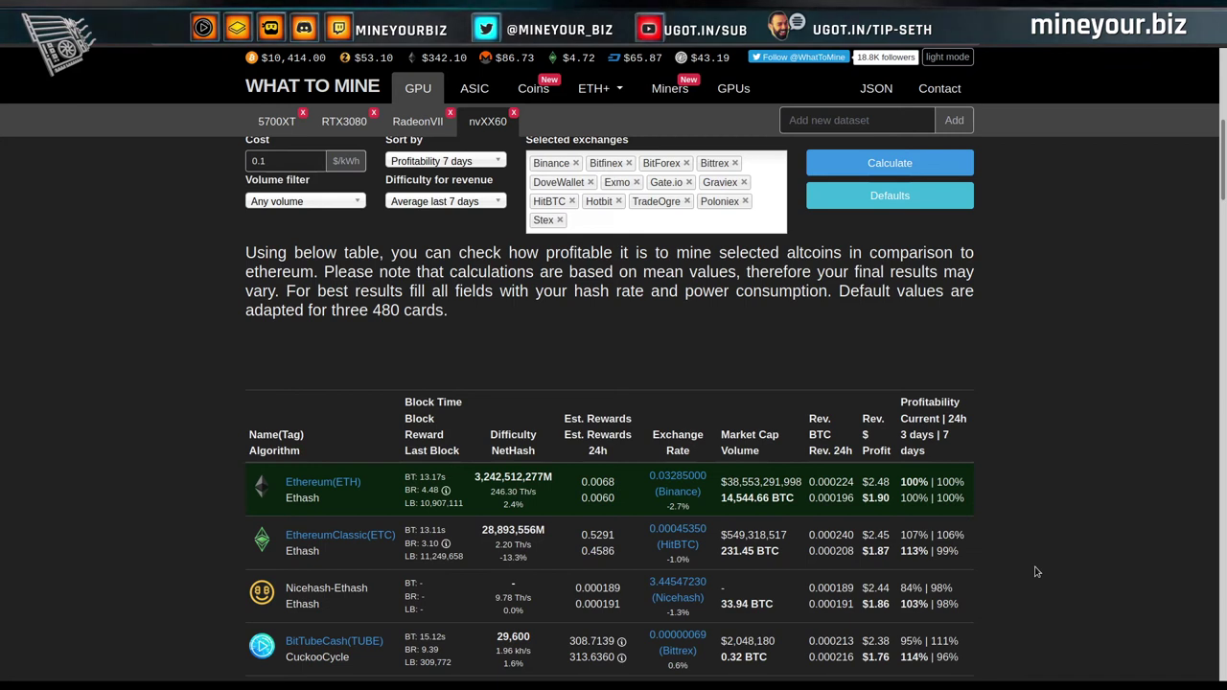
{"action": "scroll", "coordinate": [1036, 572], "scroll_direction": "down", "scroll_amount": 1}
{"action": "scroll", "coordinate": [1036, 572], "scroll_direction": "down", "scroll_amount": 1}
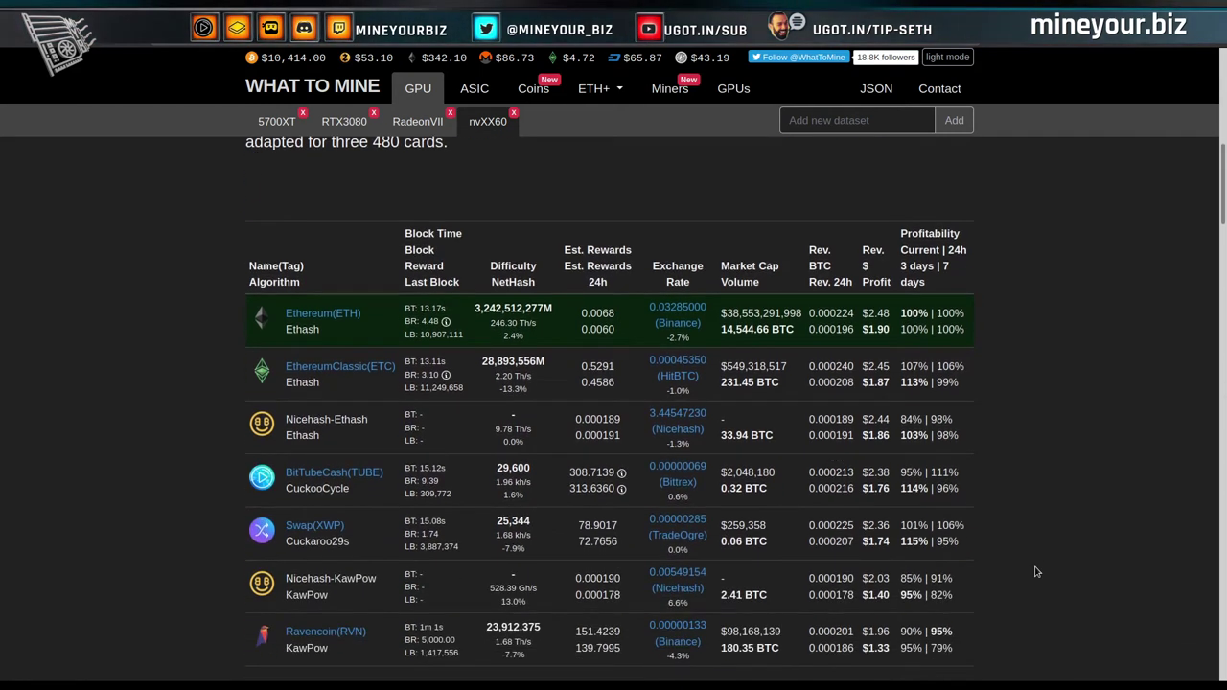
{"action": "scroll", "coordinate": [1035, 572], "scroll_direction": "up", "scroll_amount": 6}
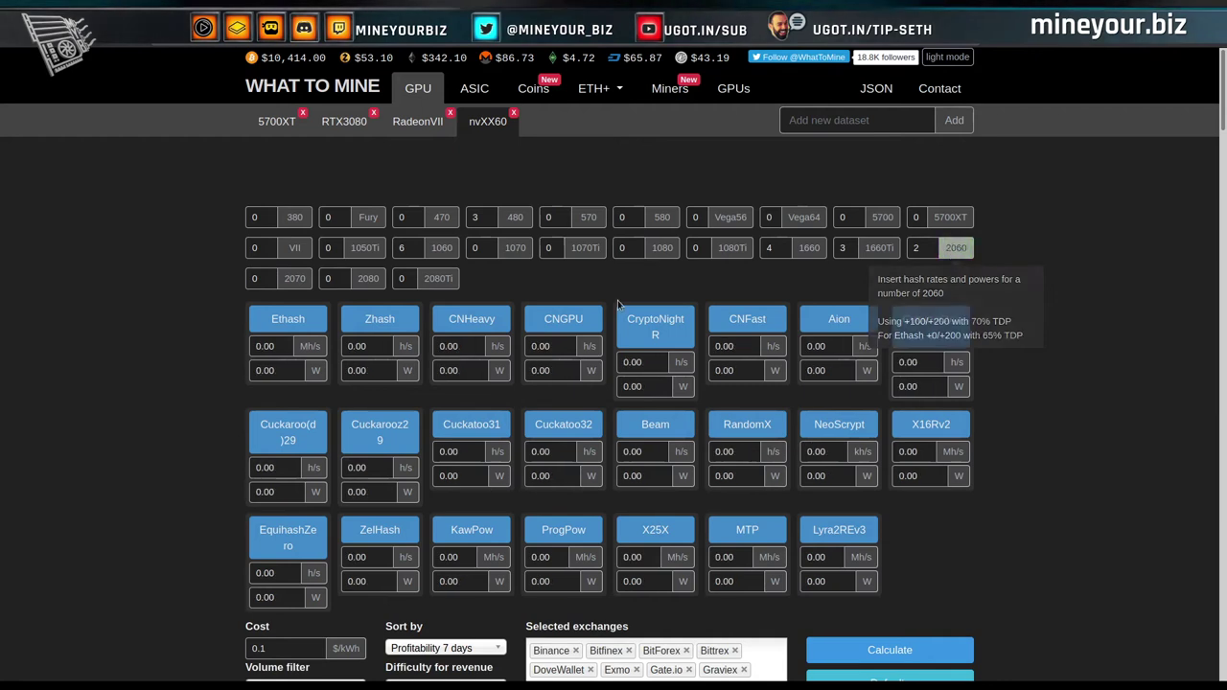
{"action": "left_click", "coordinate": [444, 250]}
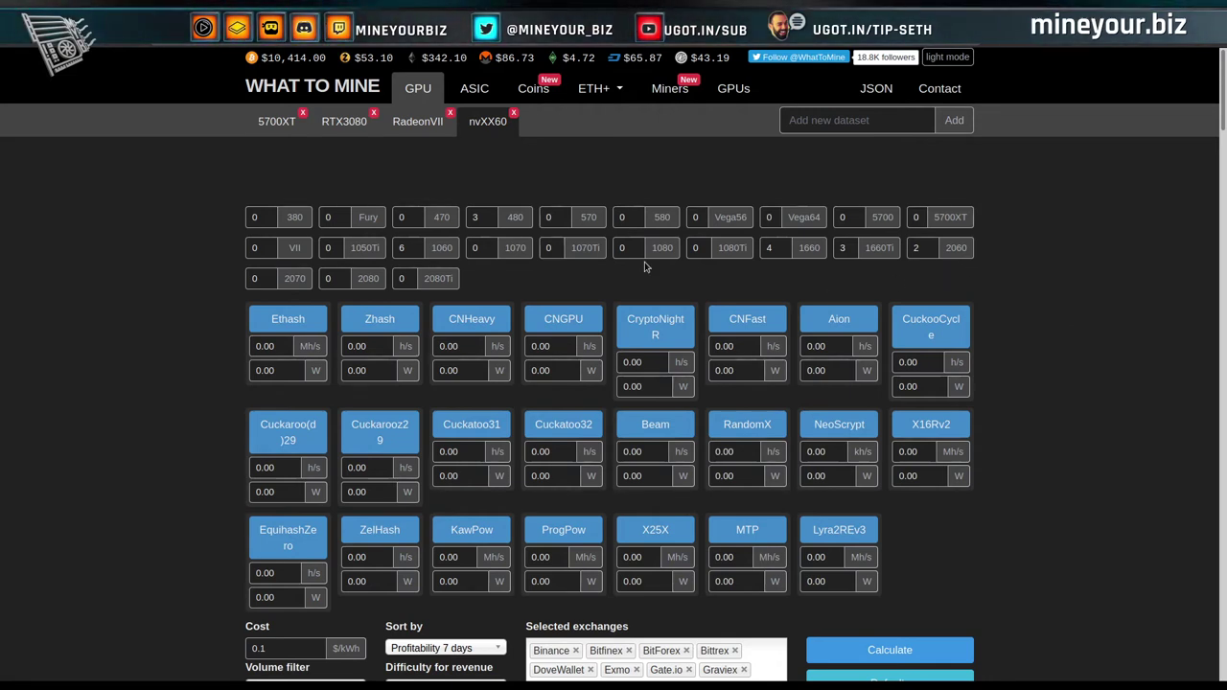
Load the saved RadeonVII dataset with one VII card at Ethash 95.0 Mh/s and 210 W.
{"action": "mouse_move", "coordinate": [955, 253]}
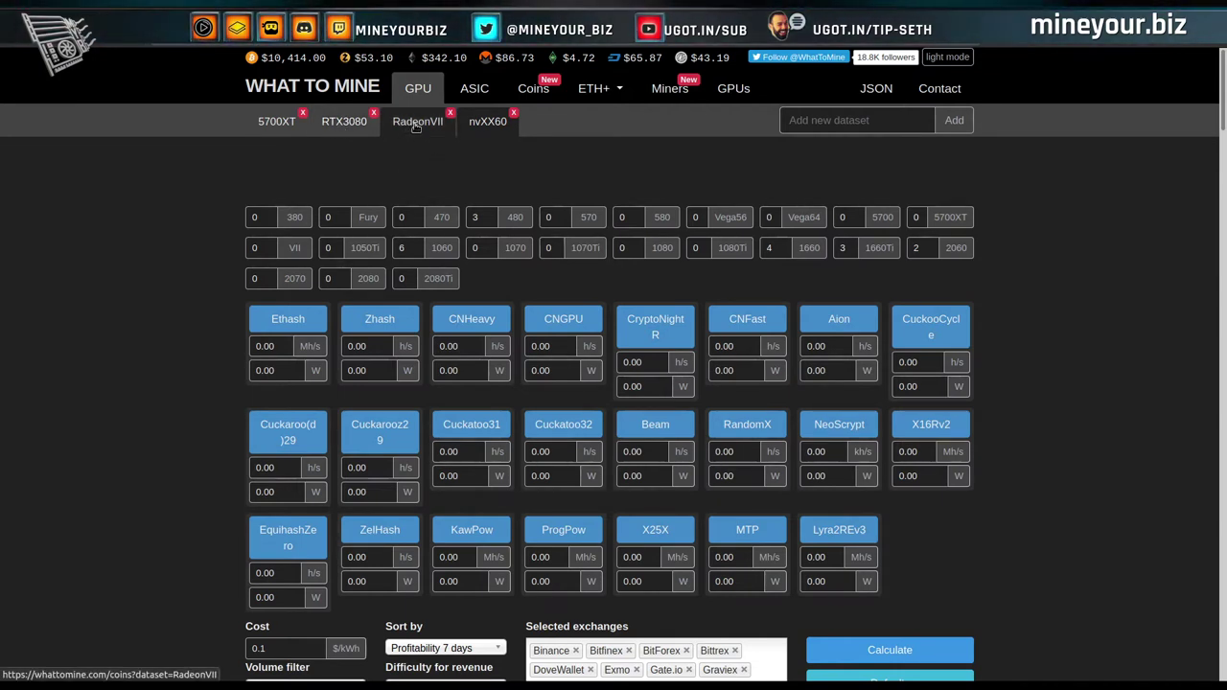
{"action": "left_click", "coordinate": [416, 128]}
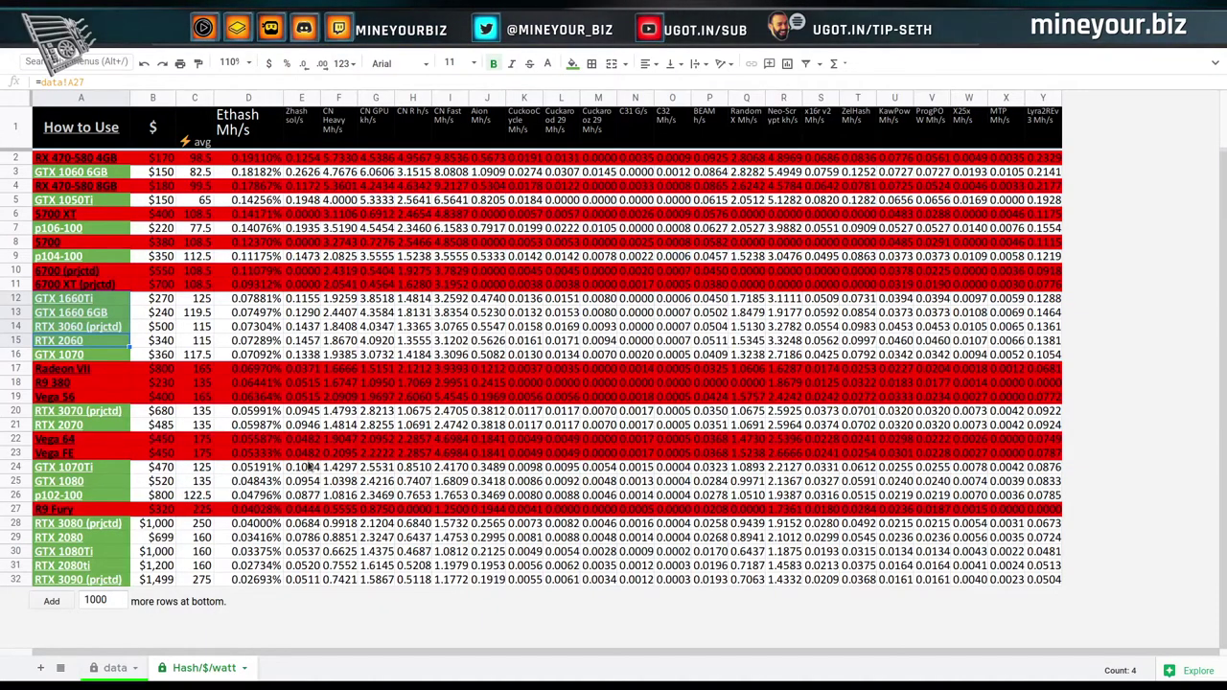
On the data sheet, check the Radeon VII Ethash average of 92 in F14.
{"action": "left_click", "coordinate": [111, 673]}
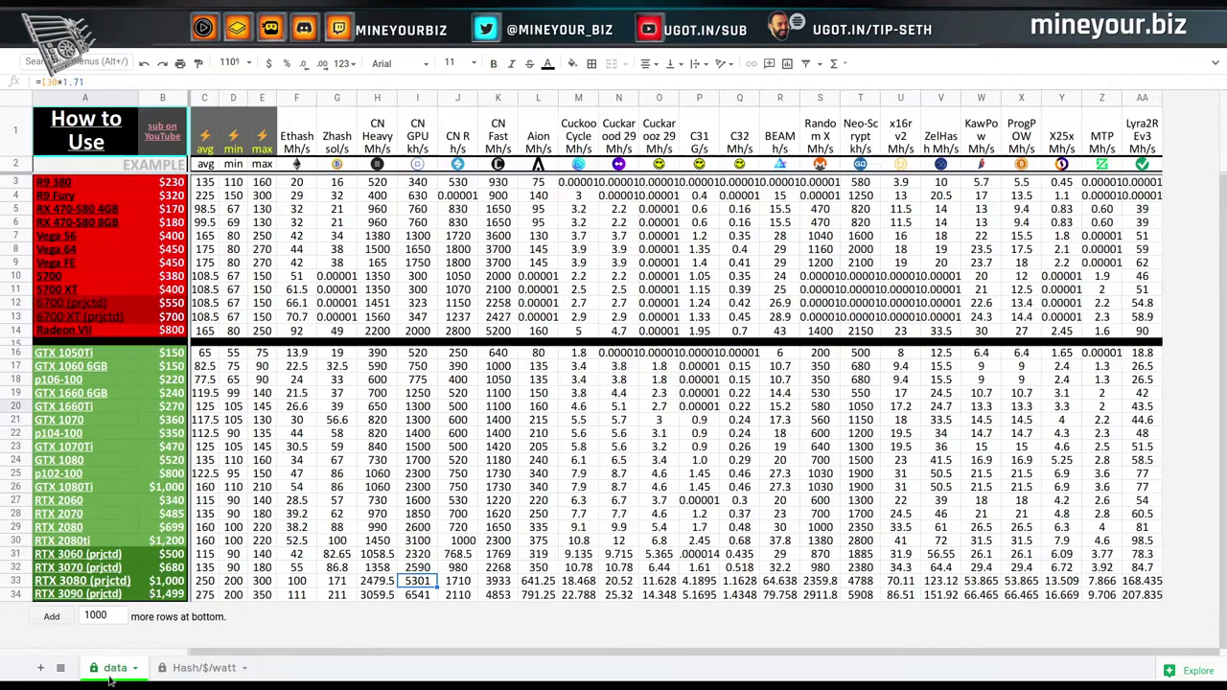
{"action": "left_click", "coordinate": [306, 331]}
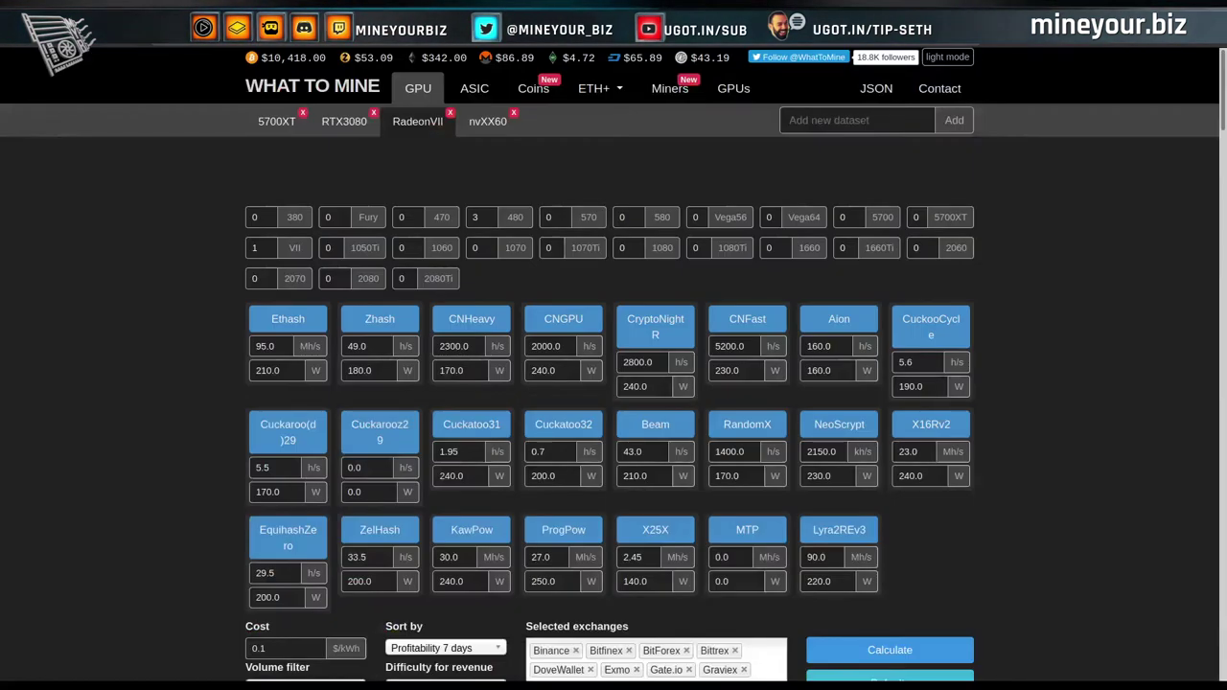
Set the Radeon VII Ethash rate to 92 Mh/s and recalculate, giving $3.50 Ethereum profit.
{"action": "double_click", "coordinate": [265, 348]}
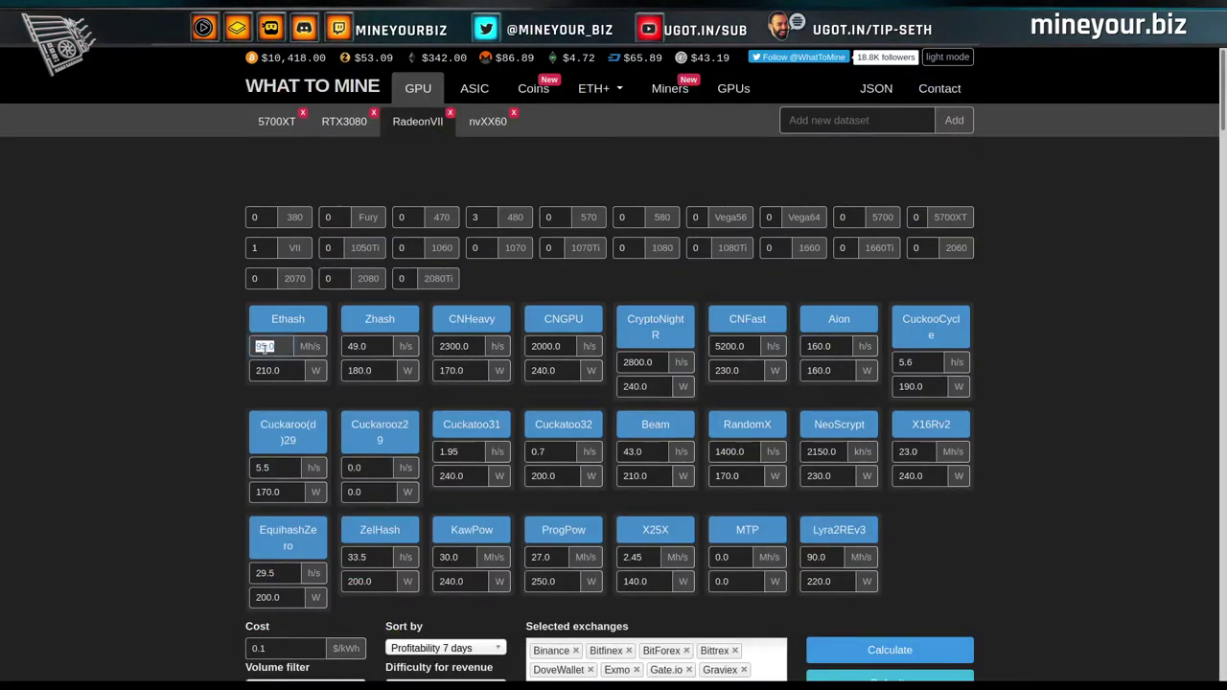
{"action": "type", "text": "92"}
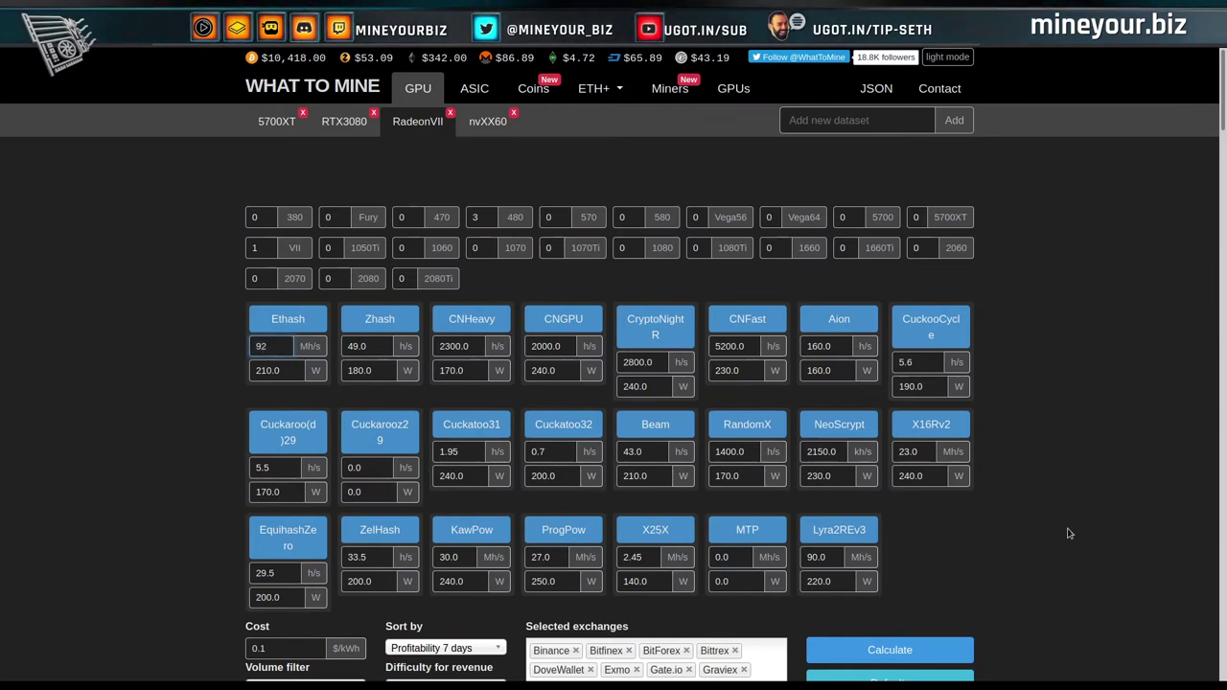
{"action": "left_click", "coordinate": [887, 651]}
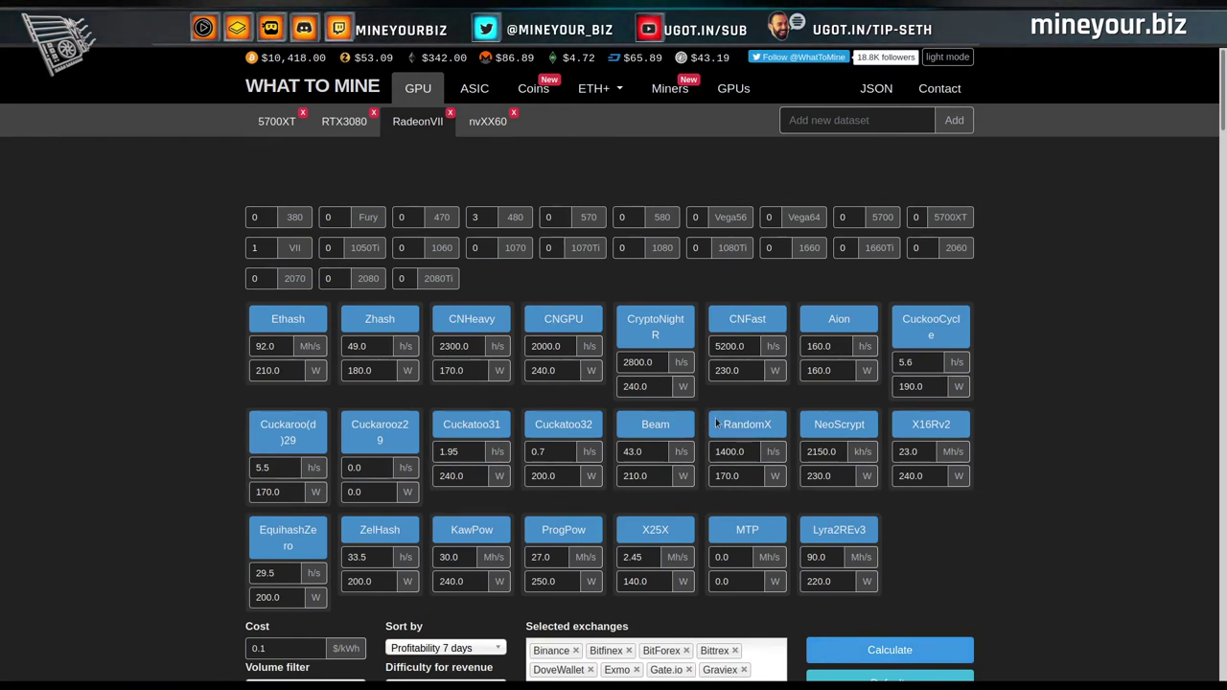
{"action": "scroll", "coordinate": [1046, 542], "scroll_direction": "down", "scroll_amount": 5}
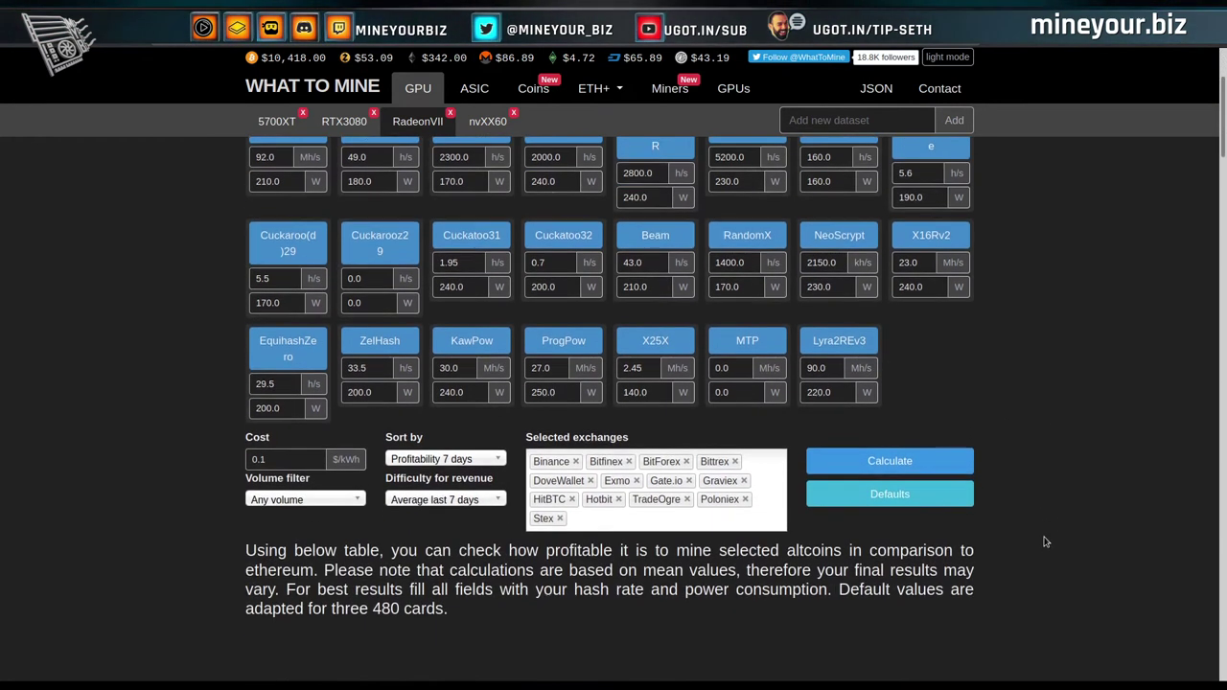
{"action": "scroll", "coordinate": [1047, 542], "scroll_direction": "down", "scroll_amount": 2}
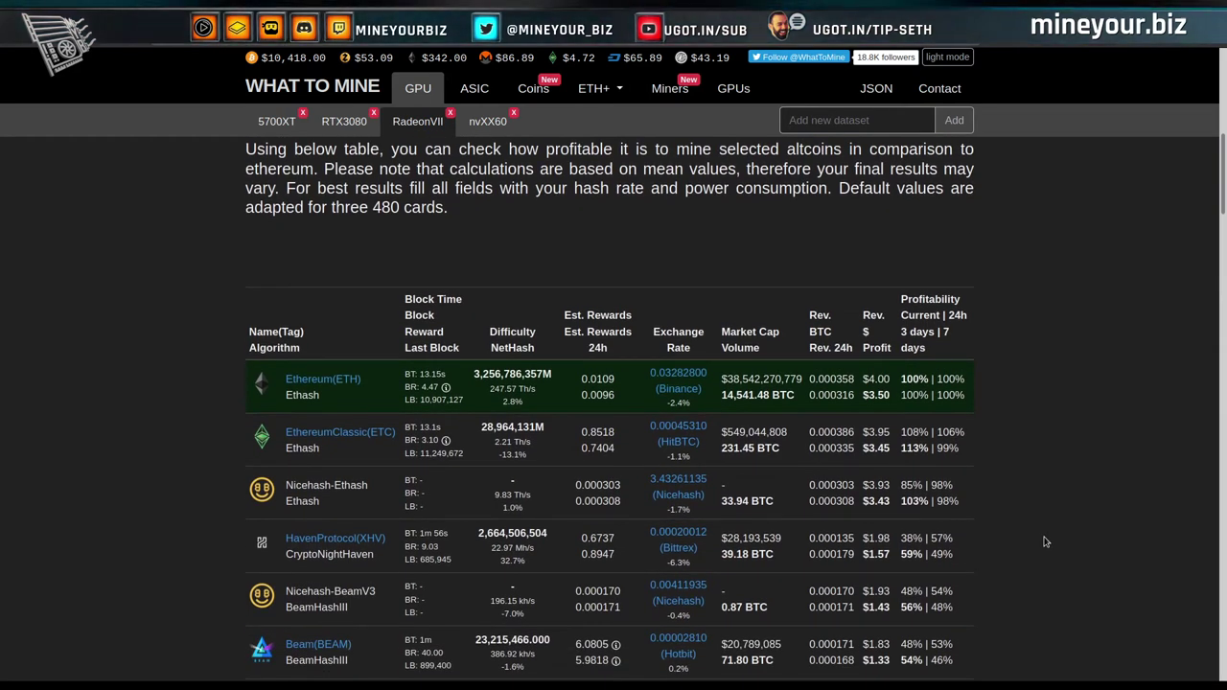
{"action": "scroll", "coordinate": [1046, 542], "scroll_direction": "up", "scroll_amount": 2}
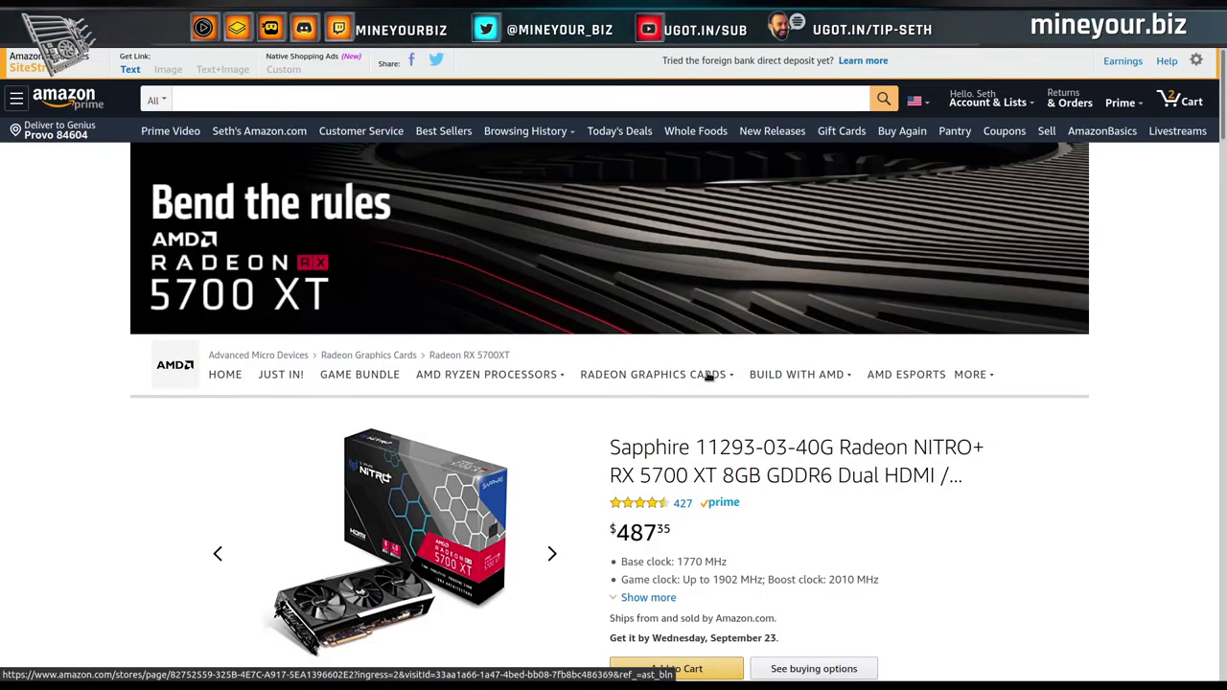
Search Amazon for 'Radeon vii'.
{"action": "scroll", "coordinate": [708, 377], "scroll_direction": "down", "scroll_amount": 1}
{"action": "mouse_move", "coordinate": [726, 295]}
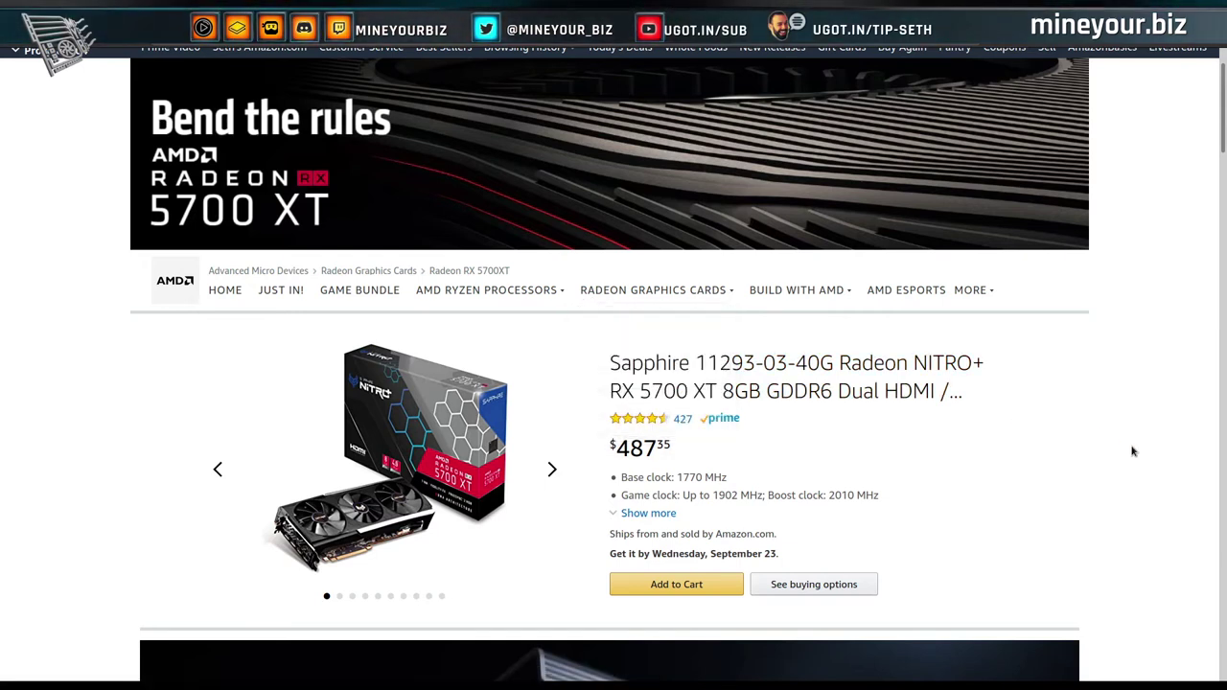
{"action": "scroll", "coordinate": [1132, 450], "scroll_direction": "up", "scroll_amount": 1}
{"action": "left_click", "coordinate": [248, 98]}
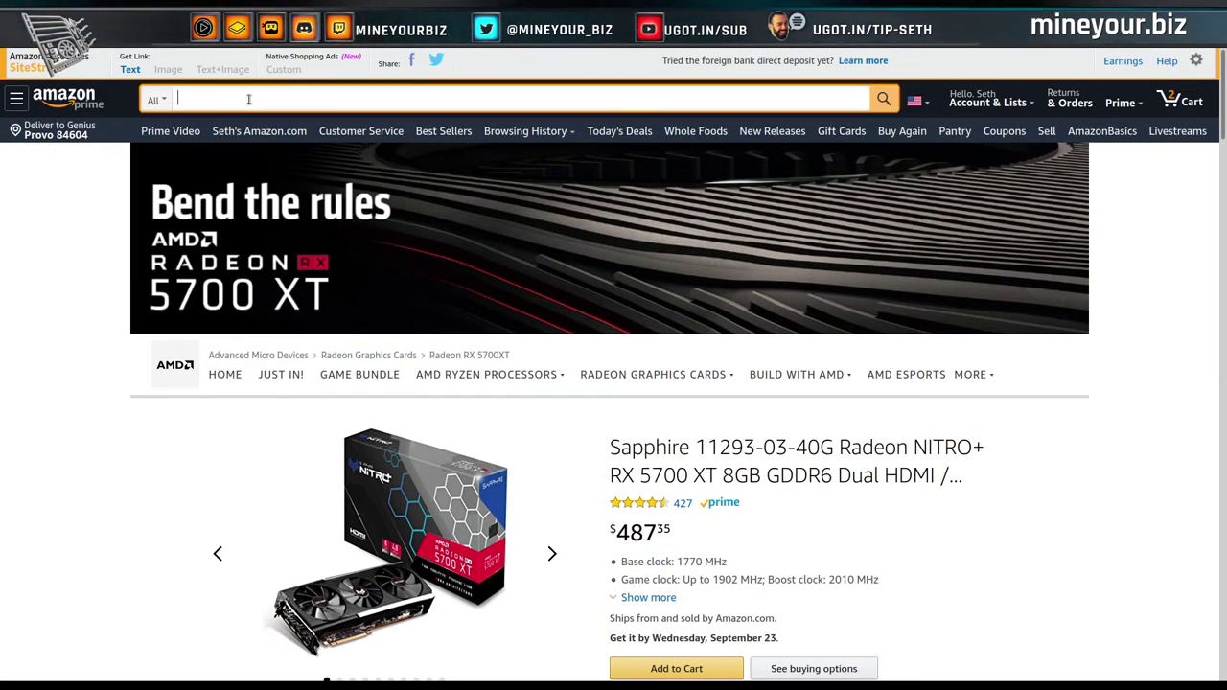
{"action": "type", "text": "Radeon vii"}
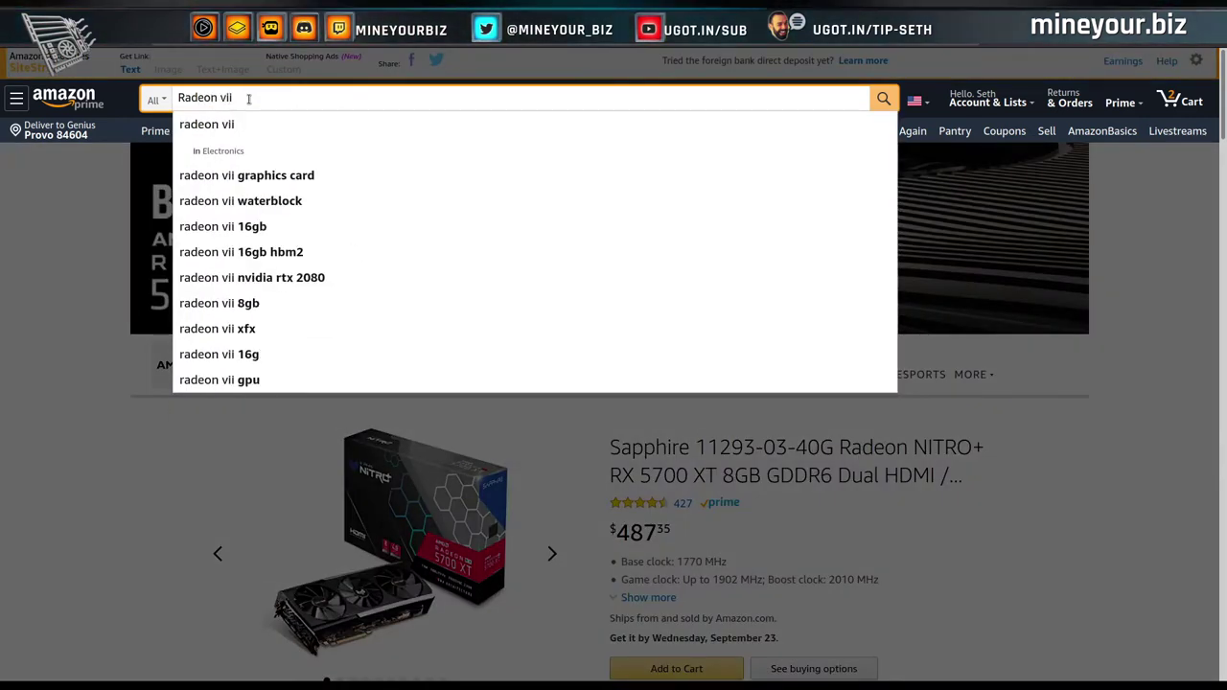
{"action": "key", "text": "Return"}
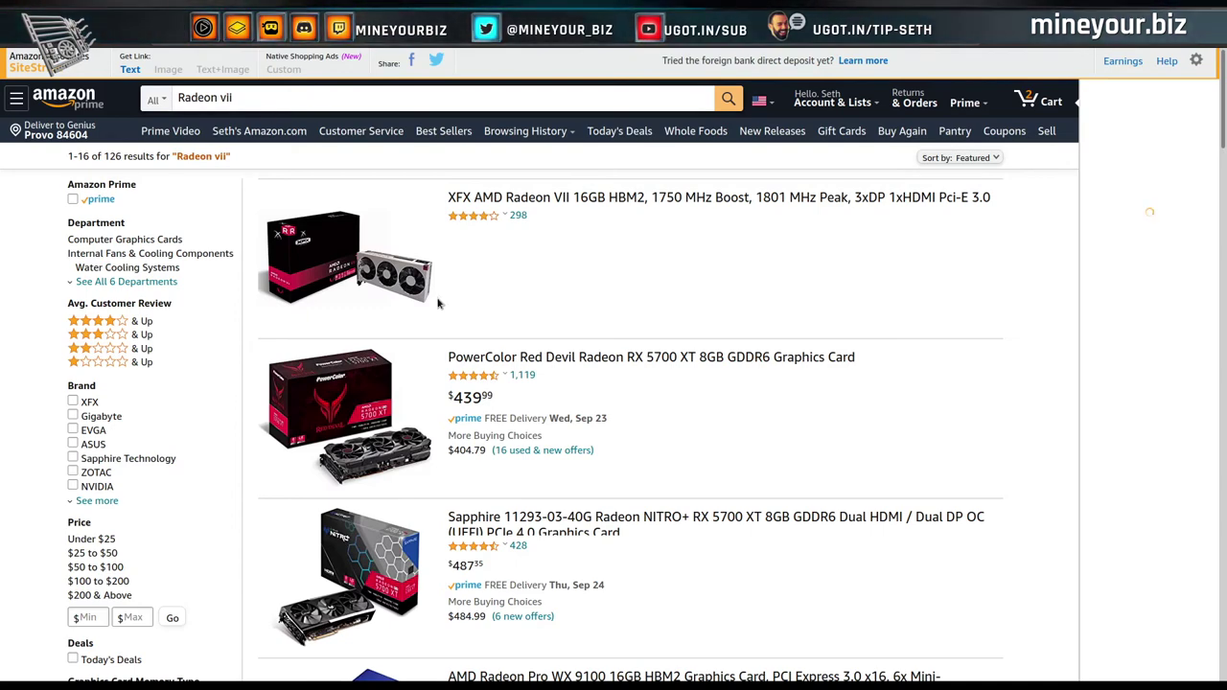
Open the XFX AMD Radeon VII 16GB listing, sold used at $1,224.22.
{"action": "scroll", "coordinate": [745, 383], "scroll_direction": "down", "scroll_amount": 3}
{"action": "scroll", "coordinate": [744, 383], "scroll_direction": "down", "scroll_amount": 7}
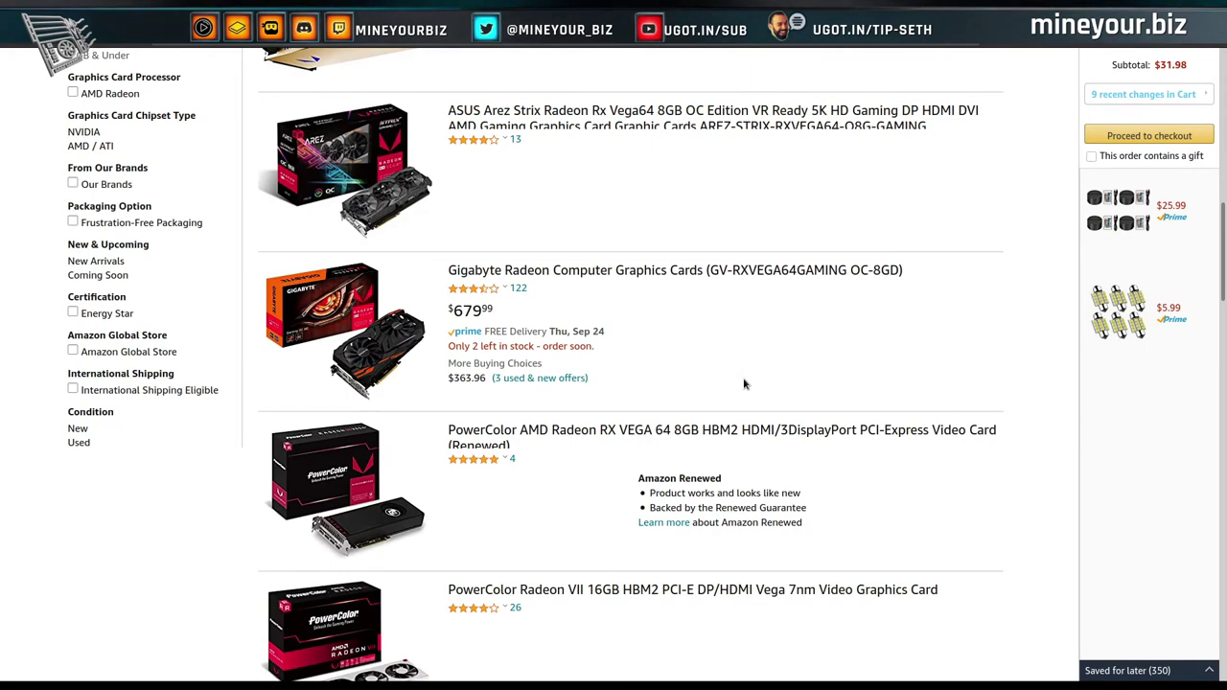
{"action": "scroll", "coordinate": [744, 383], "scroll_direction": "down", "scroll_amount": 1}
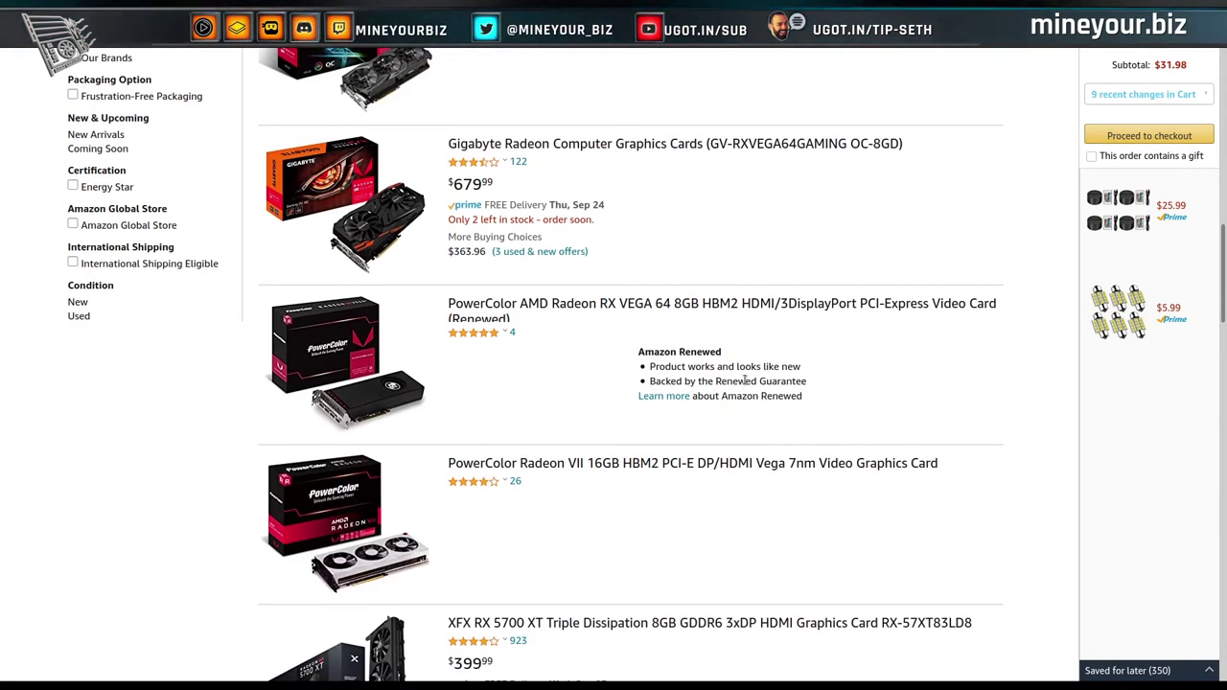
{"action": "scroll", "coordinate": [744, 380], "scroll_direction": "up", "scroll_amount": 12}
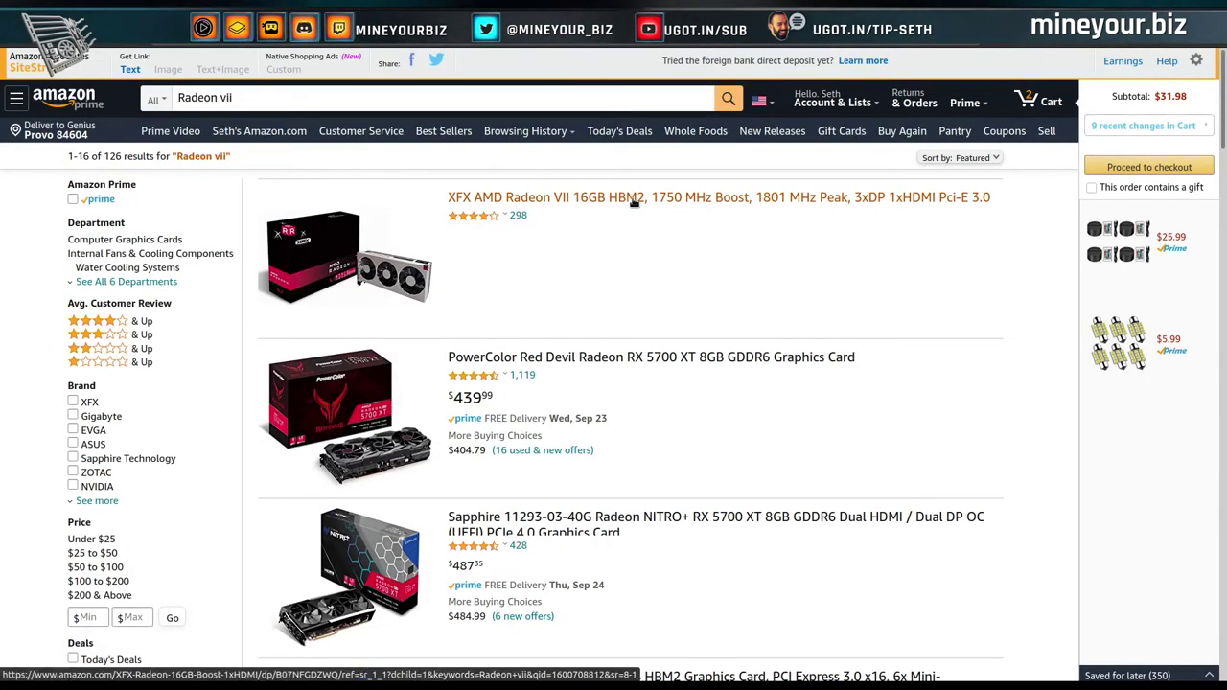
{"action": "left_click", "coordinate": [634, 199]}
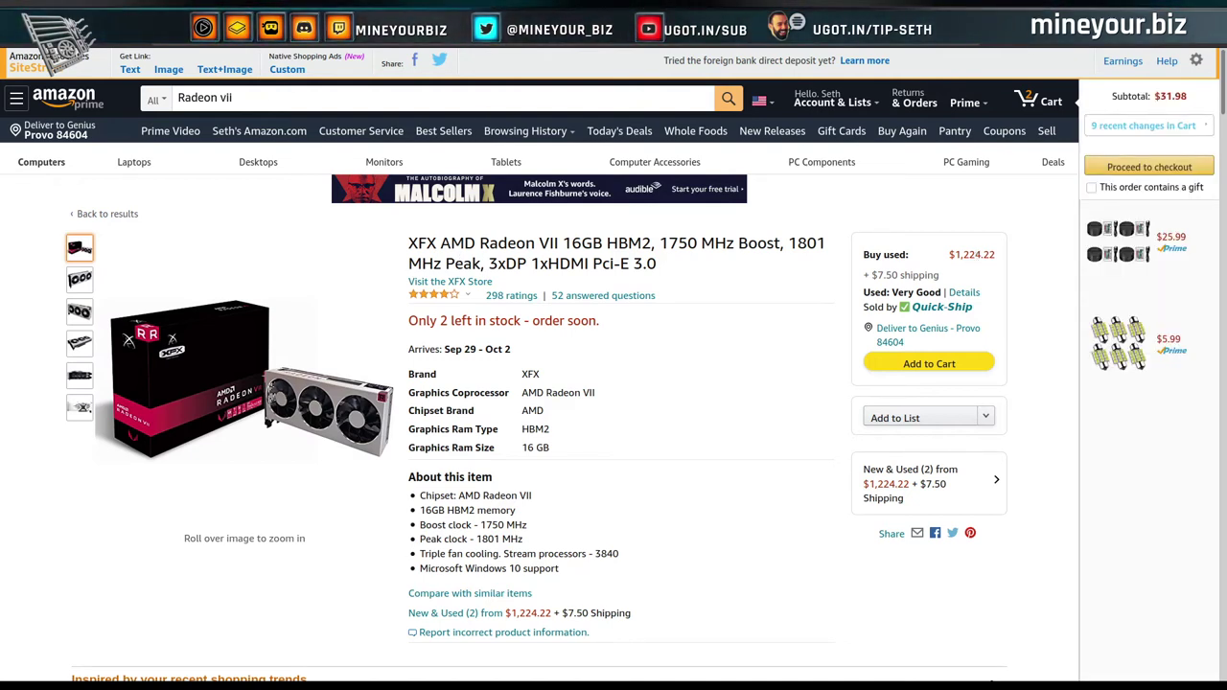
Review eBay's completed 'amd radeon vii' sales, ranging from $627 to $1,188.
{"action": "key", "text": "ctrl+Tab"}
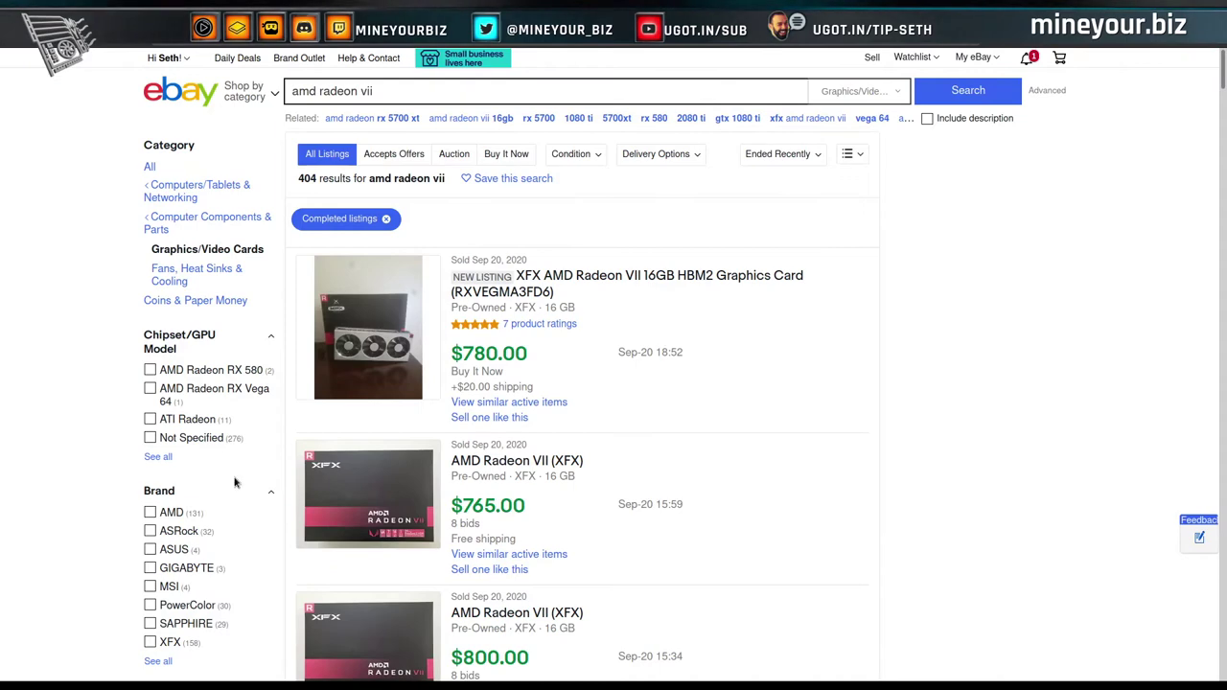
{"action": "scroll", "coordinate": [217, 494], "scroll_direction": "down", "scroll_amount": 15}
{"action": "scroll", "coordinate": [213, 492], "scroll_direction": "down", "scroll_amount": 2}
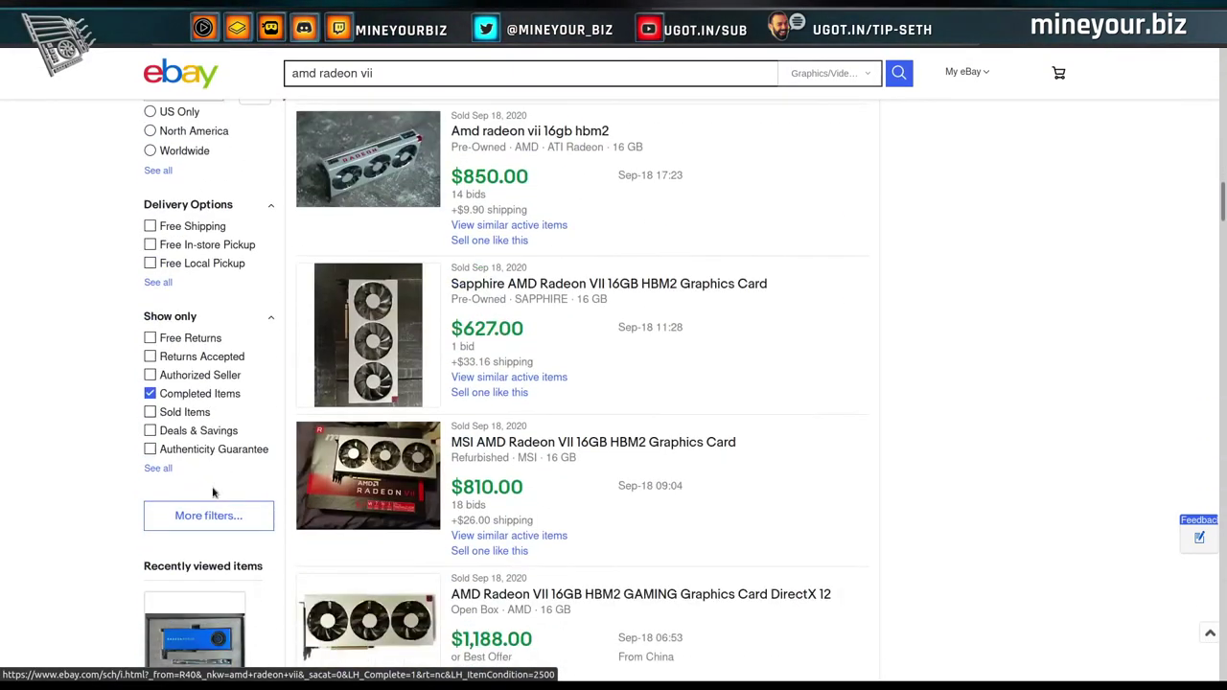
{"action": "scroll", "coordinate": [655, 327], "scroll_direction": "up", "scroll_amount": 17}
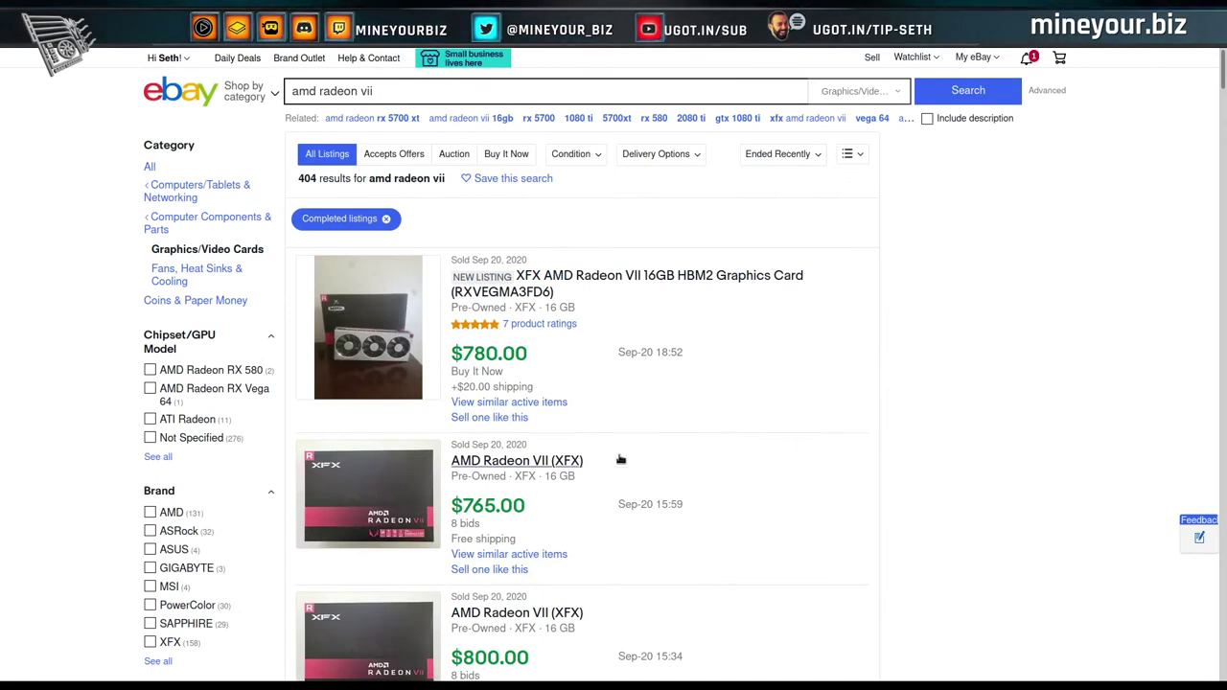
{"action": "scroll", "coordinate": [633, 499], "scroll_direction": "down", "scroll_amount": 6}
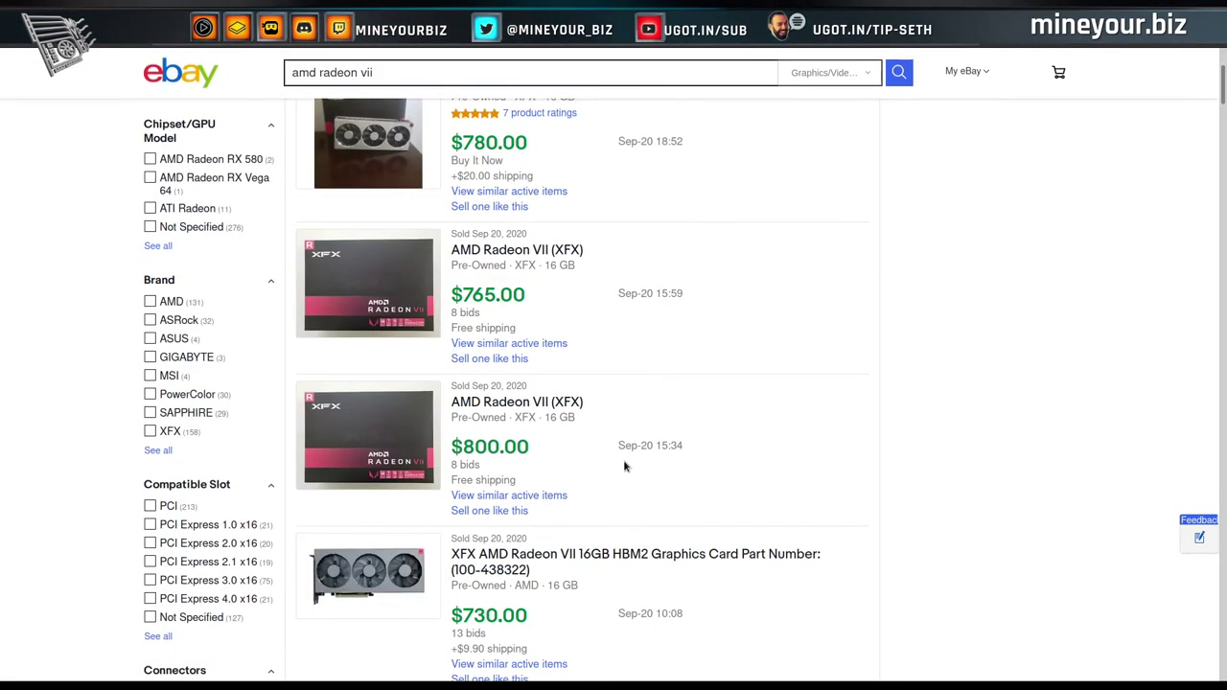
{"action": "scroll", "coordinate": [595, 422], "scroll_direction": "down", "scroll_amount": 4}
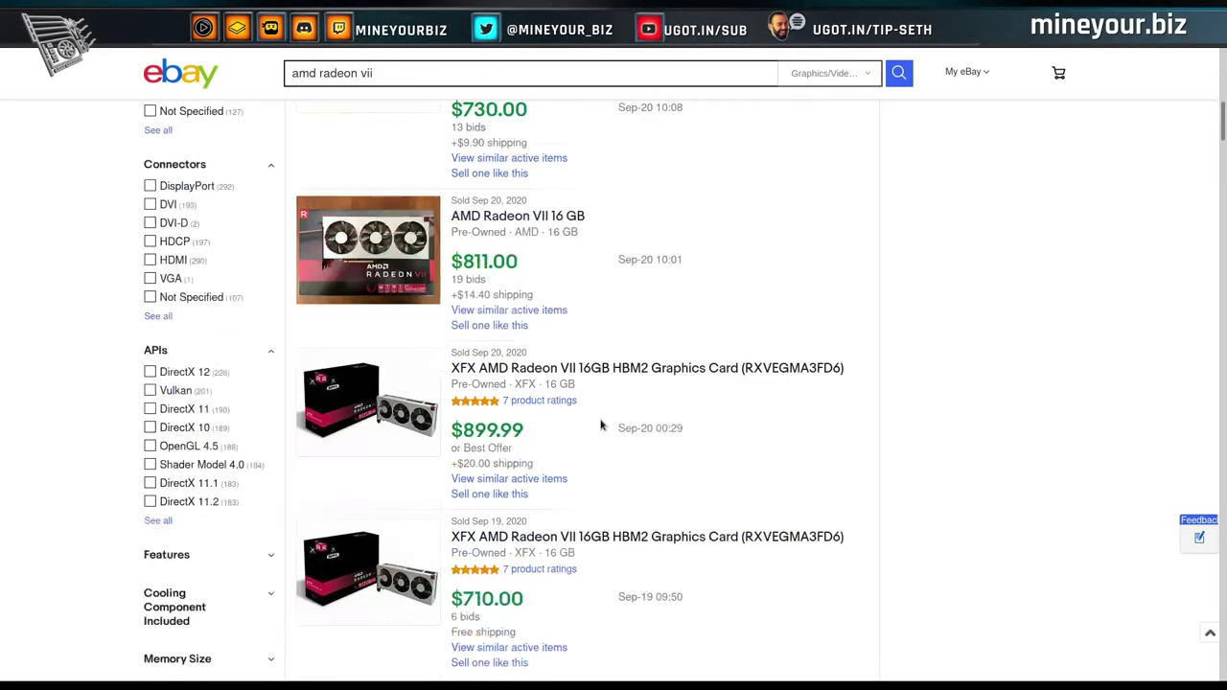
{"action": "scroll", "coordinate": [574, 422], "scroll_direction": "down", "scroll_amount": 1}
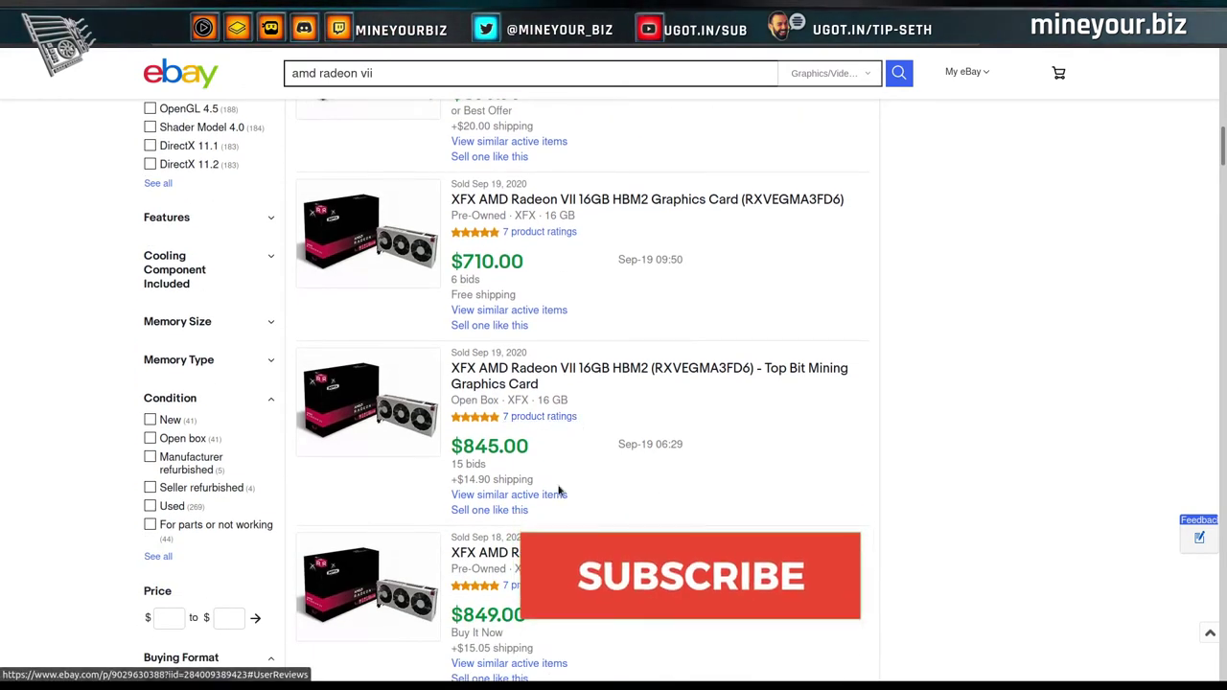
{"action": "scroll", "coordinate": [560, 451], "scroll_direction": "down", "scroll_amount": 1}
{"action": "scroll", "coordinate": [566, 507], "scroll_direction": "down", "scroll_amount": 3}
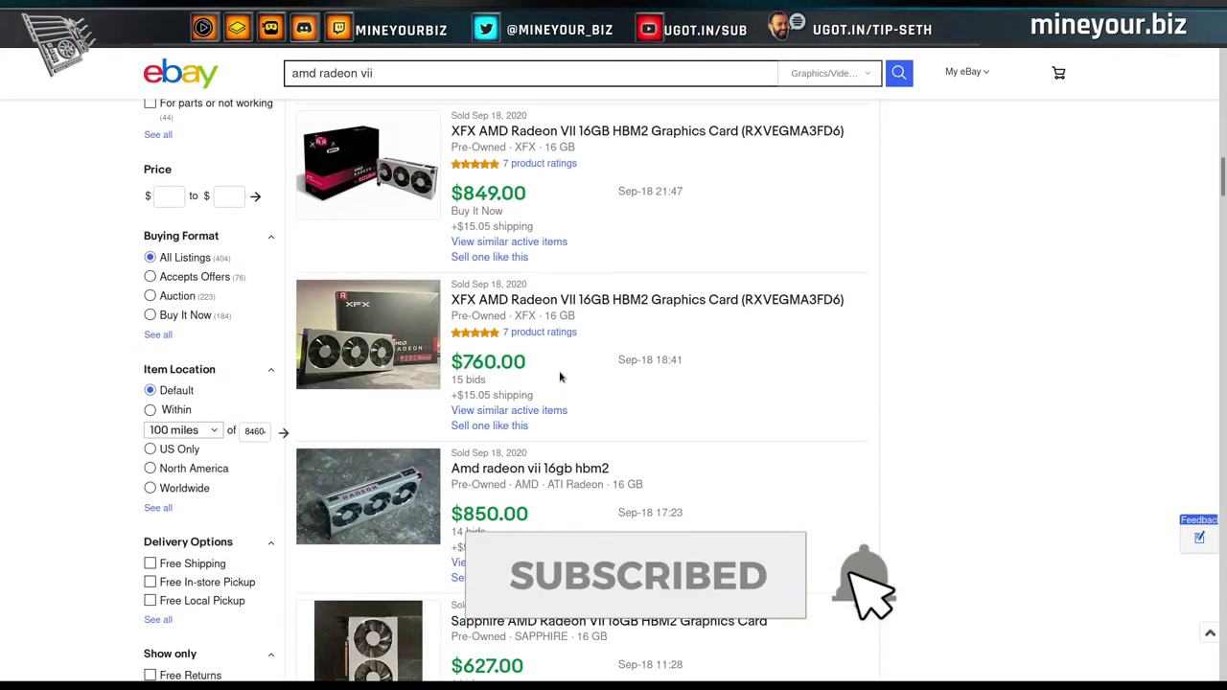
{"action": "scroll", "coordinate": [571, 383], "scroll_direction": "down", "scroll_amount": 1}
{"action": "scroll", "coordinate": [572, 526], "scroll_direction": "down", "scroll_amount": 3}
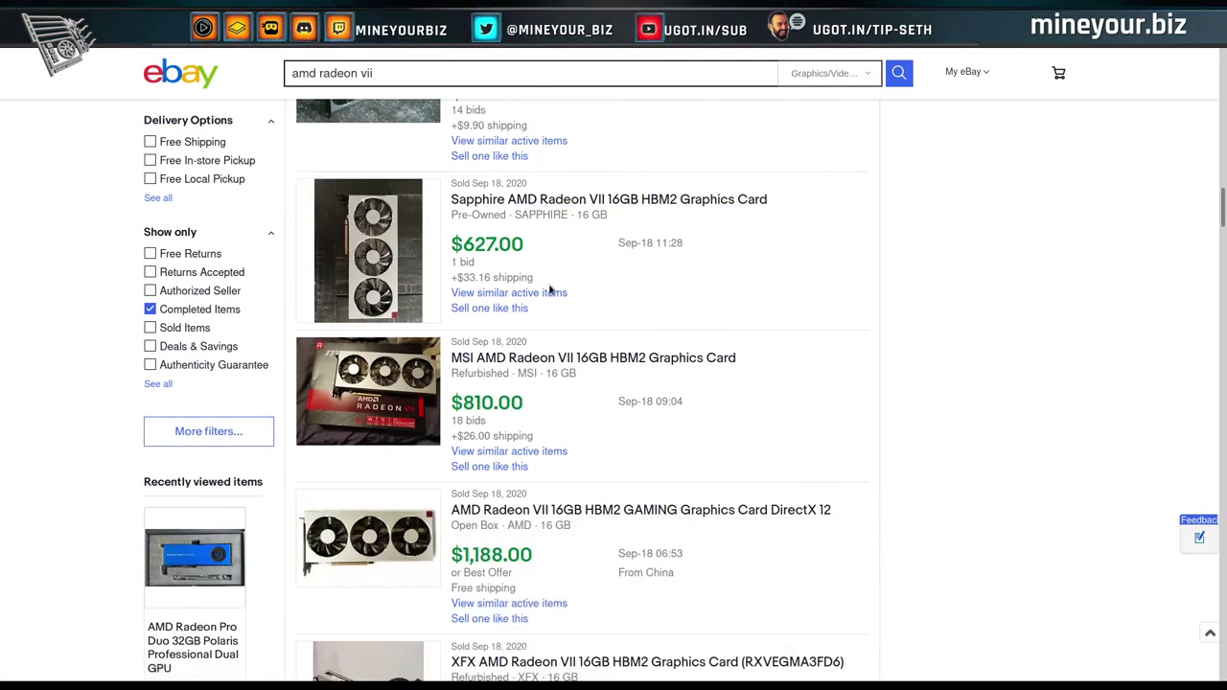
{"action": "scroll", "coordinate": [550, 288], "scroll_direction": "down", "scroll_amount": 4}
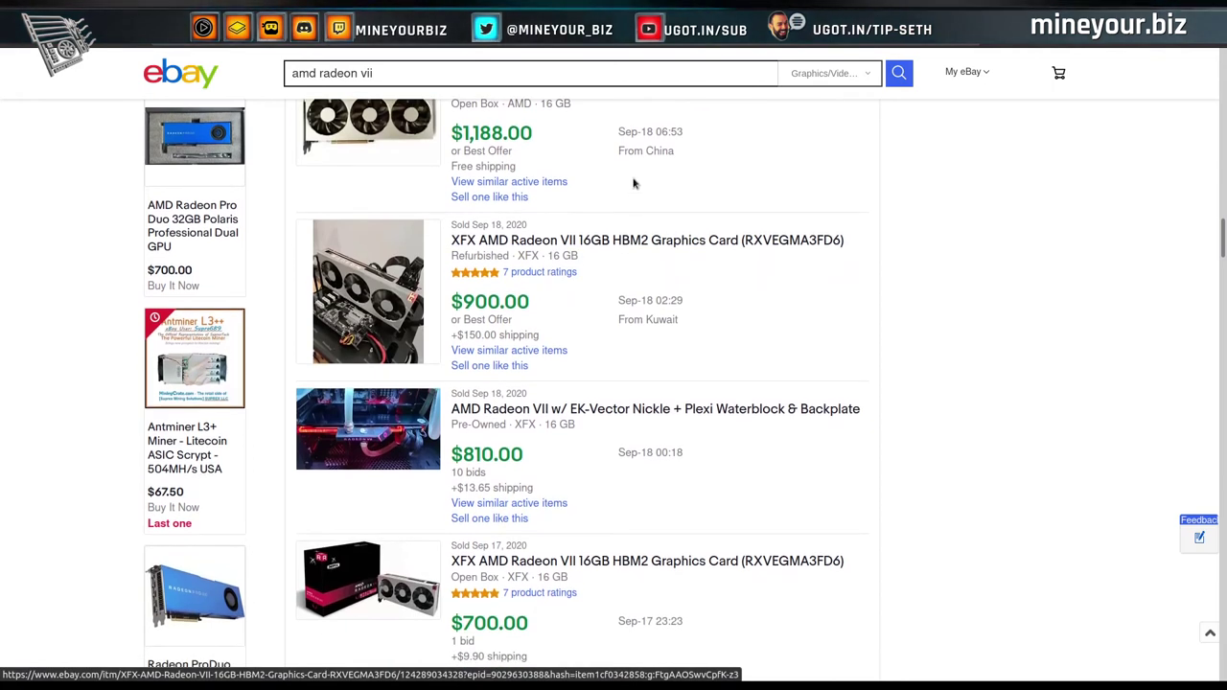
{"action": "scroll", "coordinate": [563, 269], "scroll_direction": "up", "scroll_amount": 1}
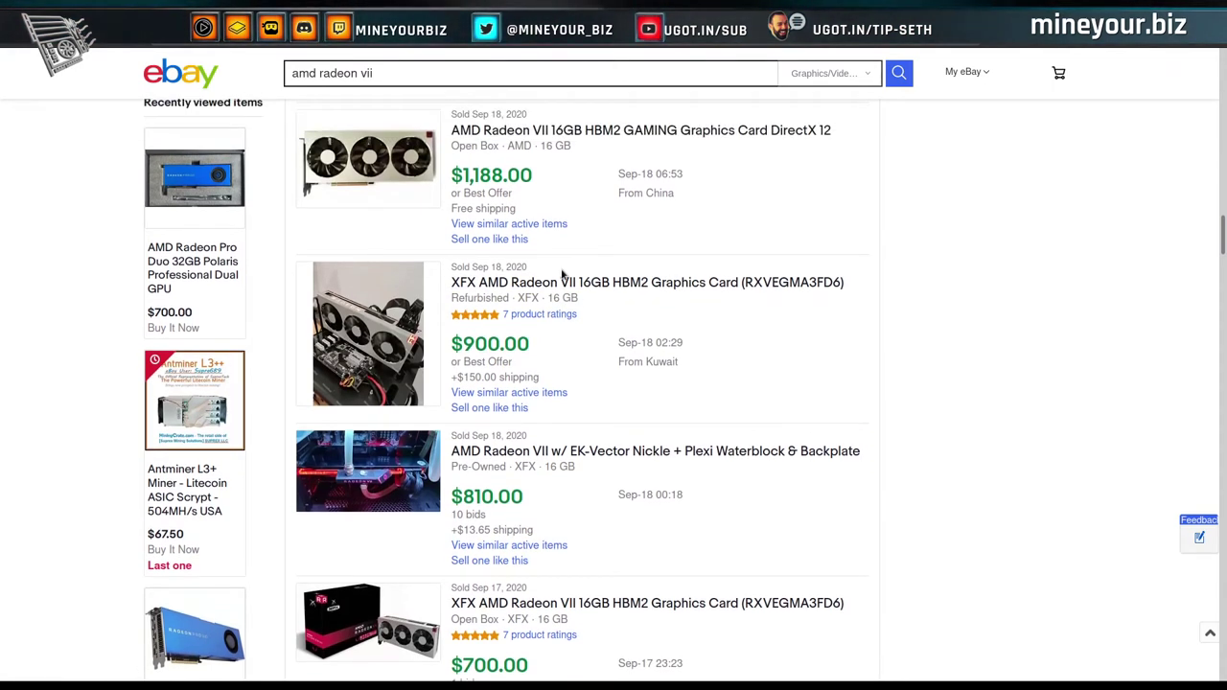
{"action": "scroll", "coordinate": [563, 275], "scroll_direction": "up", "scroll_amount": 2}
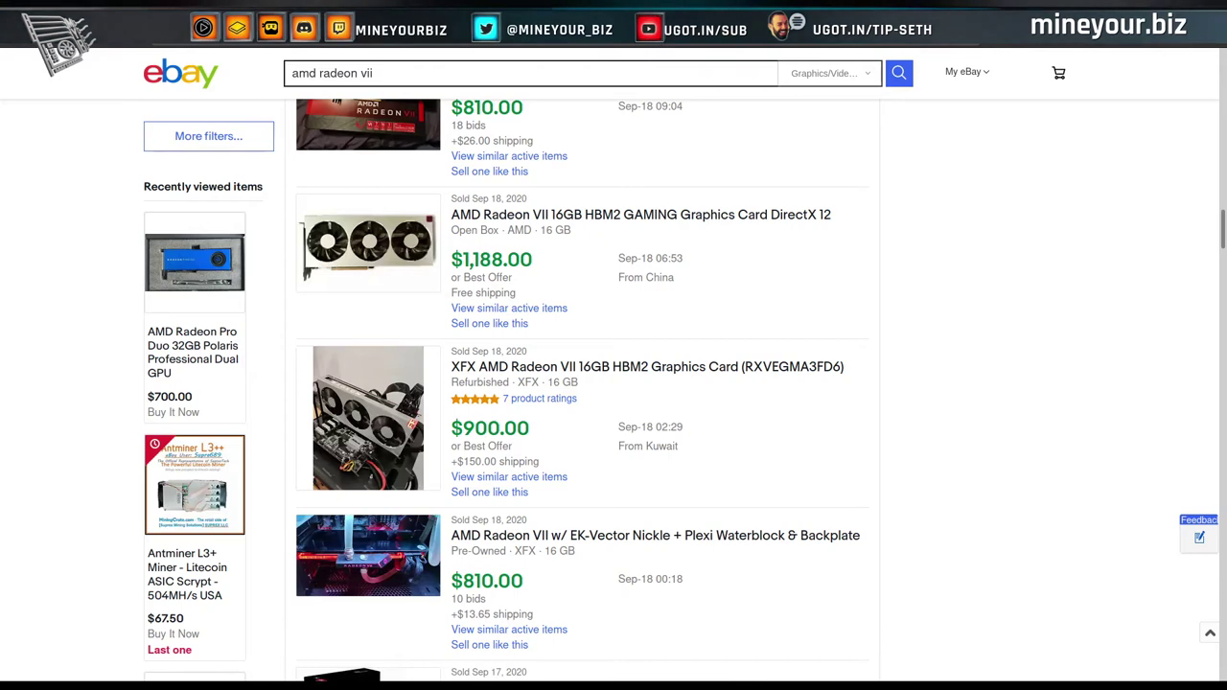
Review the current WhatToMine calculator results.
{"action": "key", "text": "ctrl+Tab"}
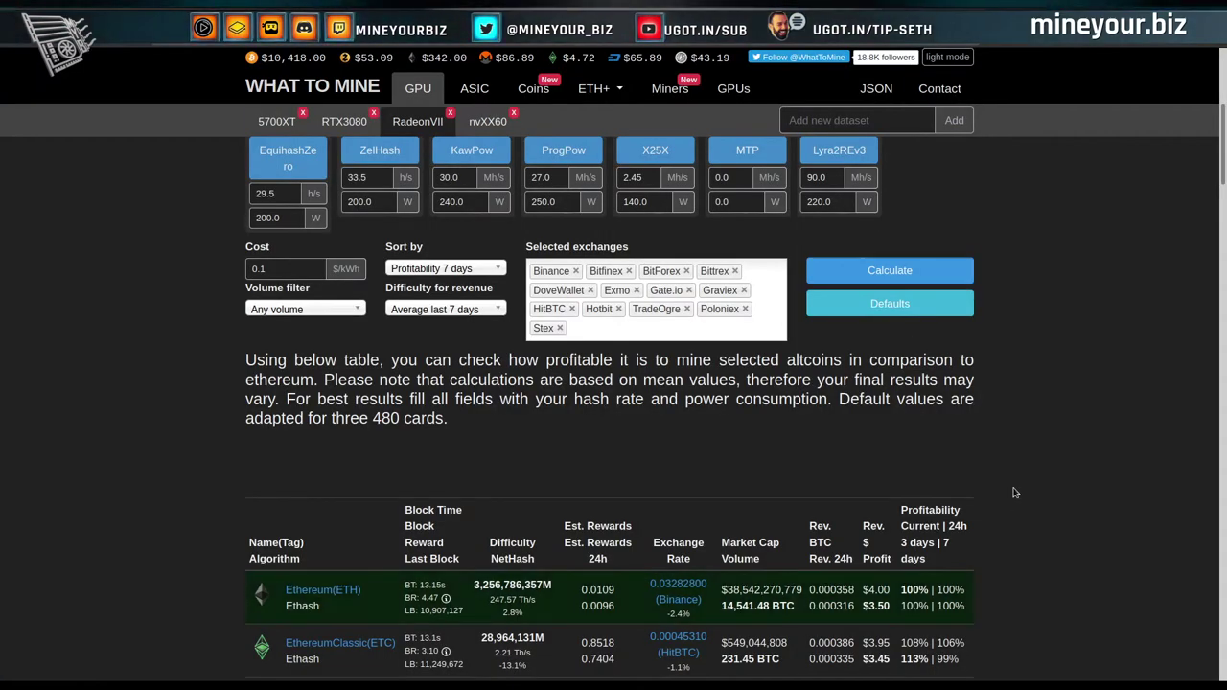
{"action": "scroll", "coordinate": [1016, 493], "scroll_direction": "up", "scroll_amount": 4}
{"action": "scroll", "coordinate": [1016, 493], "scroll_direction": "down", "scroll_amount": 5}
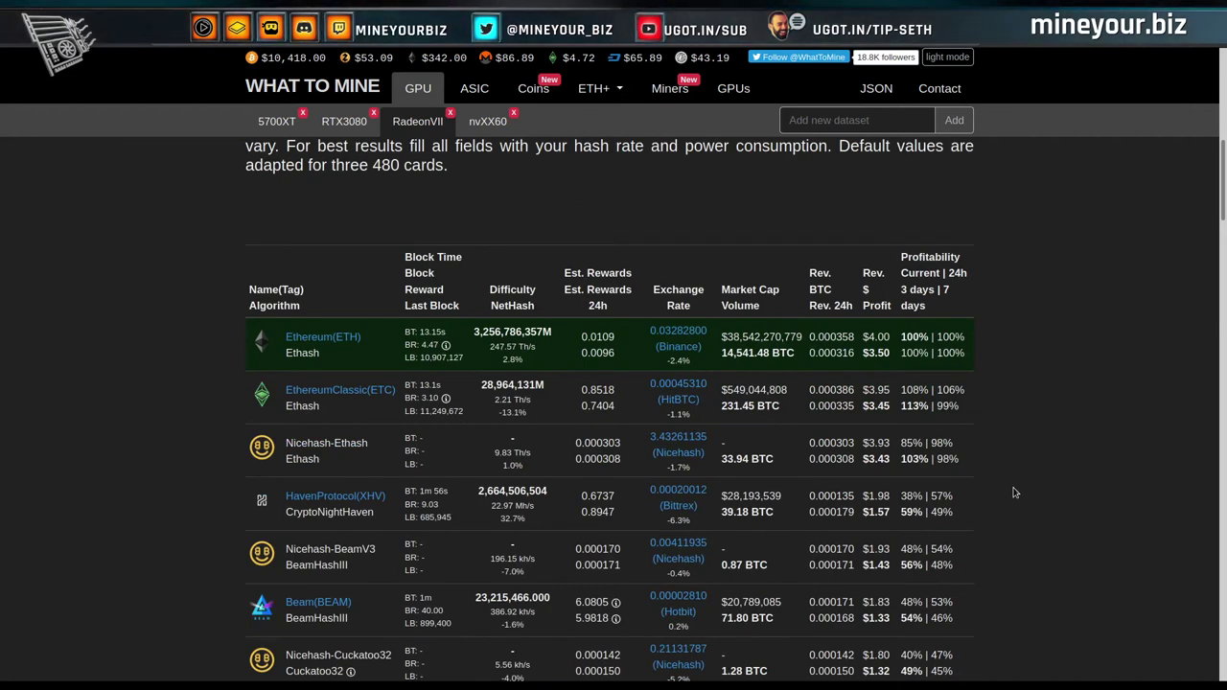
{"action": "scroll", "coordinate": [1015, 493], "scroll_direction": "up", "scroll_amount": 6}
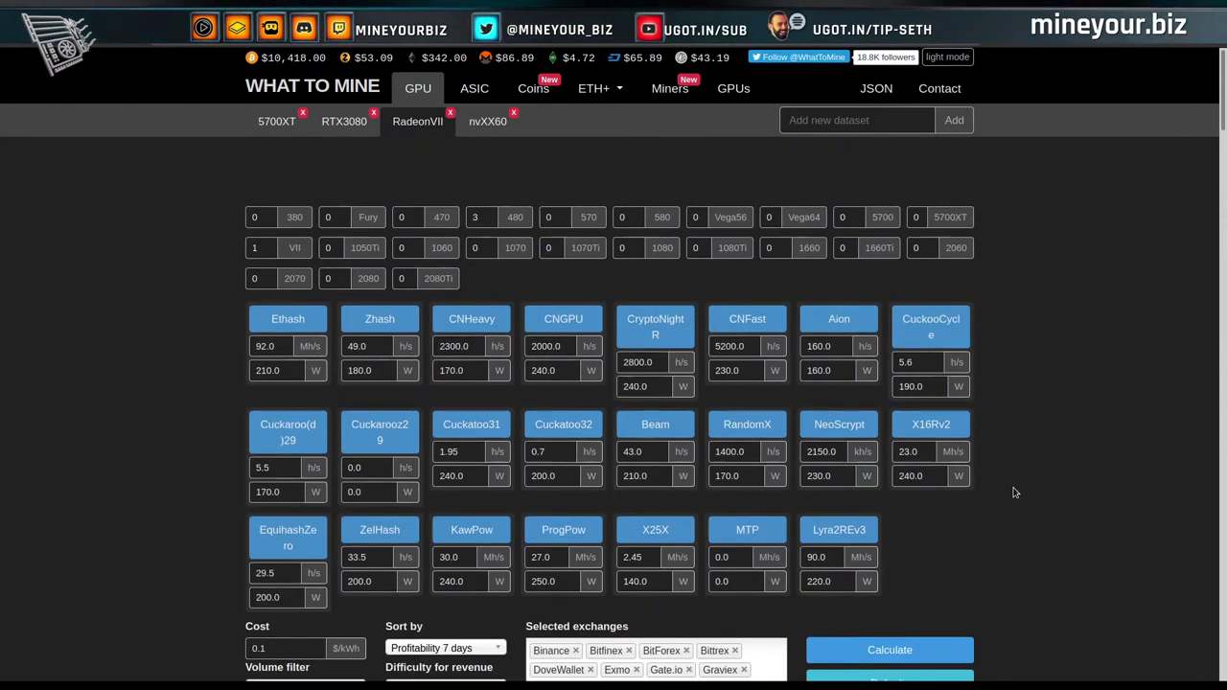
{"action": "scroll", "coordinate": [1016, 493], "scroll_direction": "down", "scroll_amount": 3}
{"action": "scroll", "coordinate": [1016, 493], "scroll_direction": "down", "scroll_amount": 5}
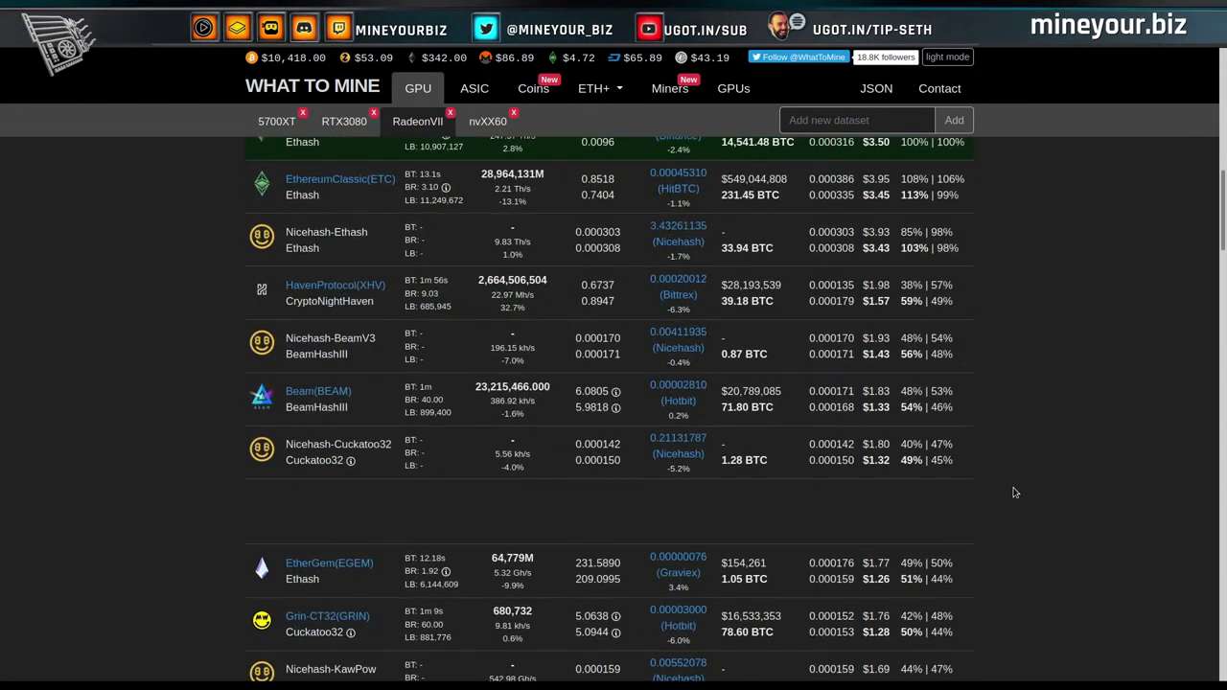
{"action": "scroll", "coordinate": [1016, 493], "scroll_direction": "up", "scroll_amount": 6}
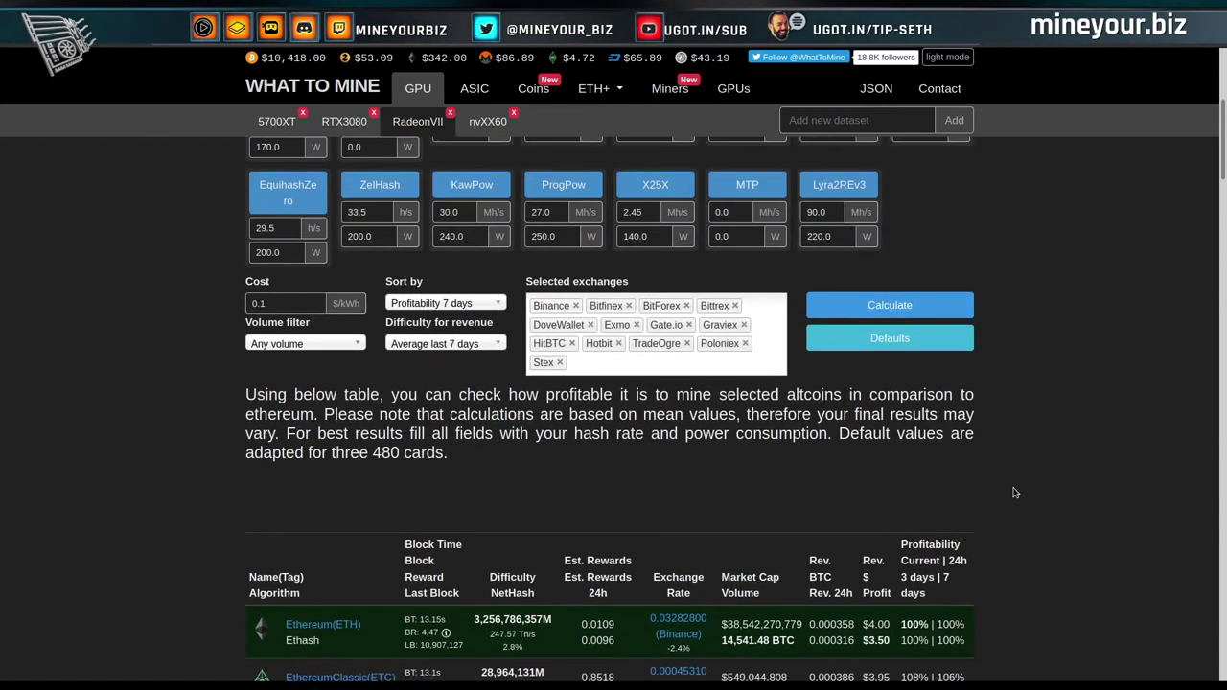
{"action": "scroll", "coordinate": [1016, 493], "scroll_direction": "up", "scroll_amount": 2}
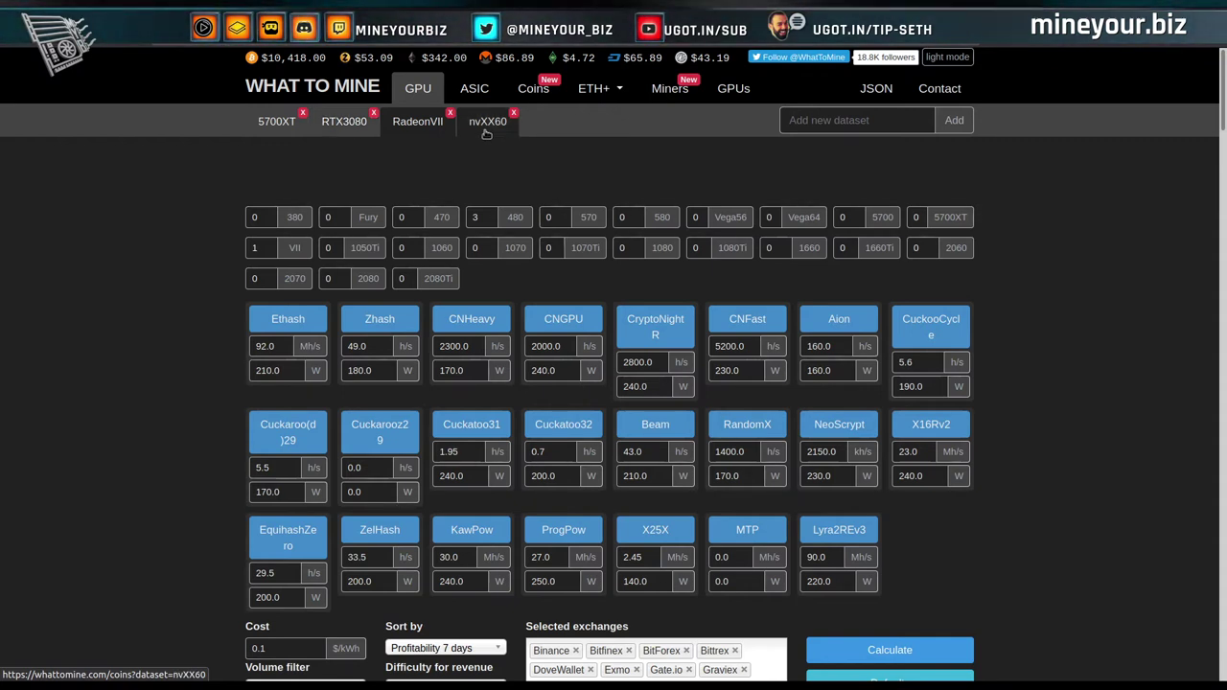
Load nvXX60 with 1060s included and 2060s excluded, then load the 5700XT dataset.
{"action": "left_click", "coordinate": [486, 132]}
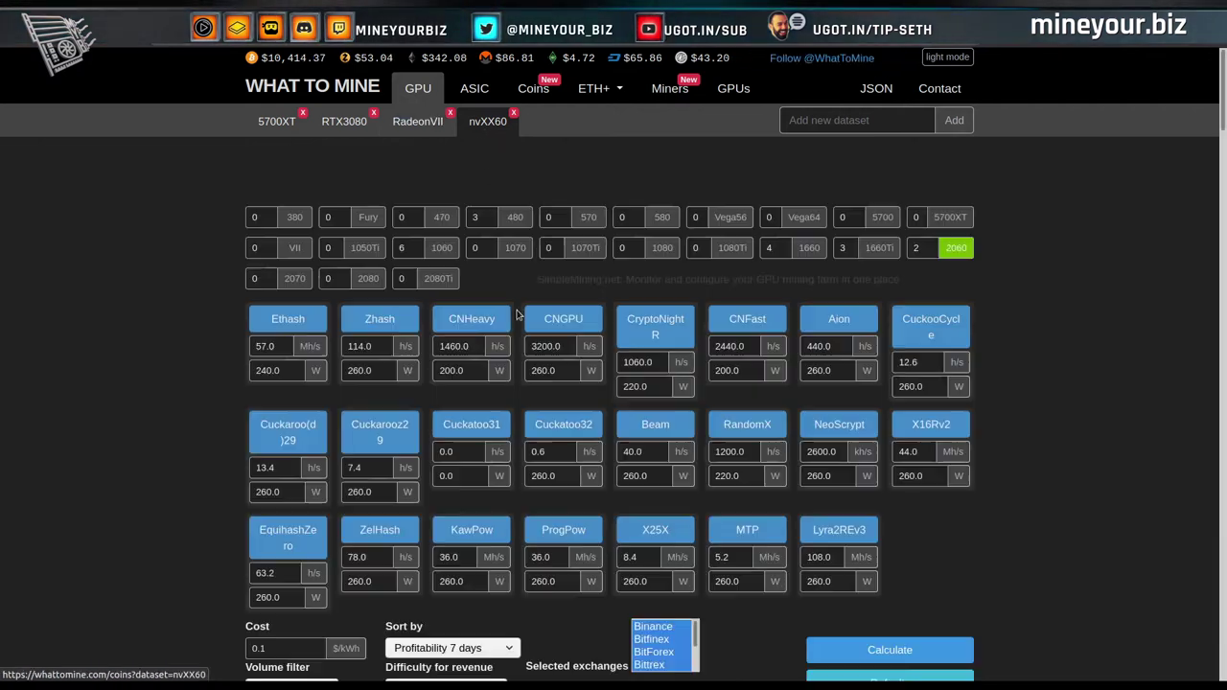
{"action": "left_click", "coordinate": [441, 250]}
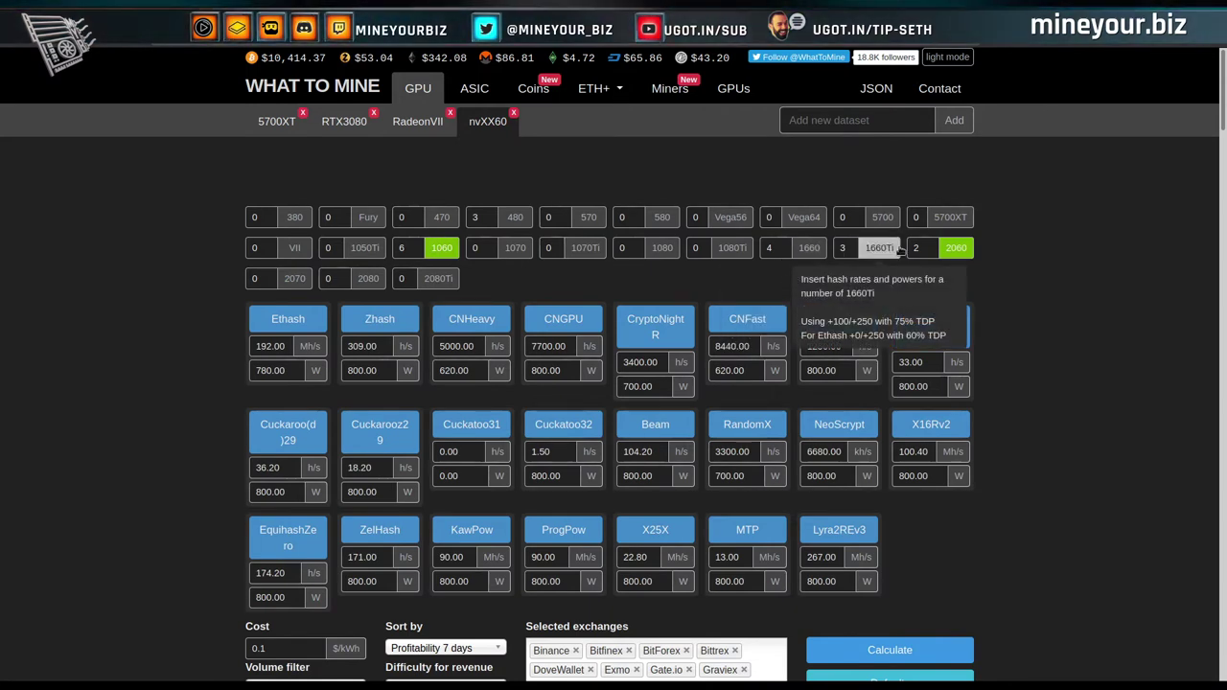
{"action": "left_click", "coordinate": [956, 248]}
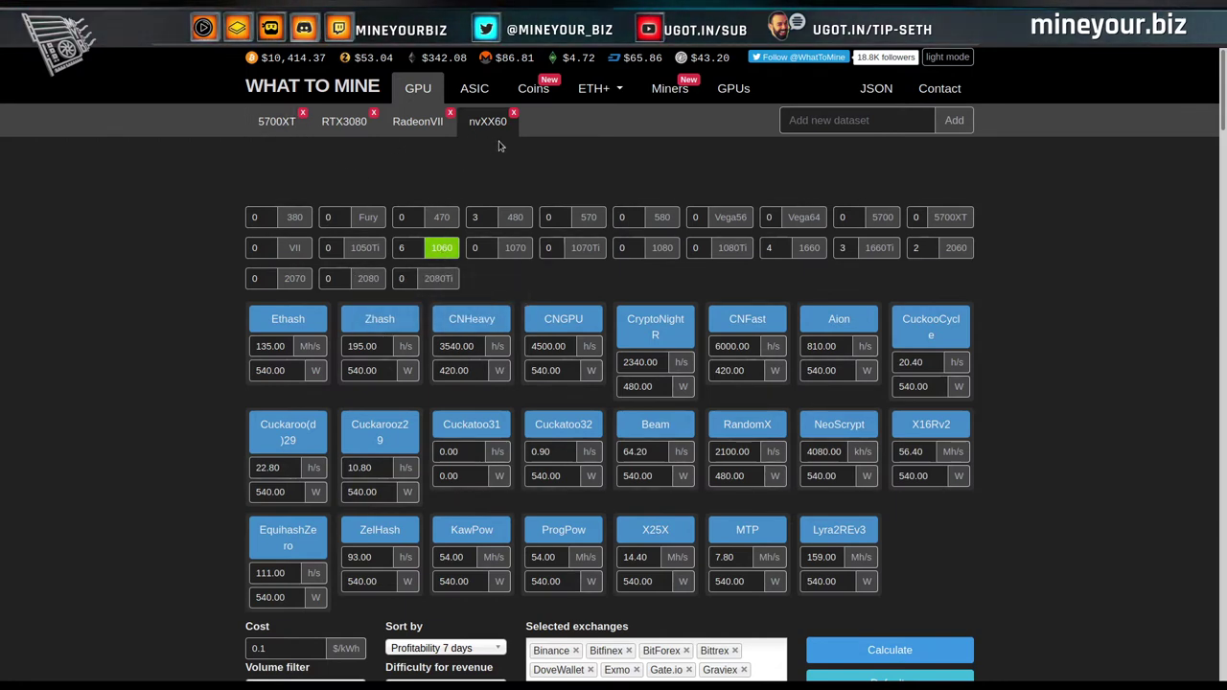
{"action": "left_click", "coordinate": [268, 130]}
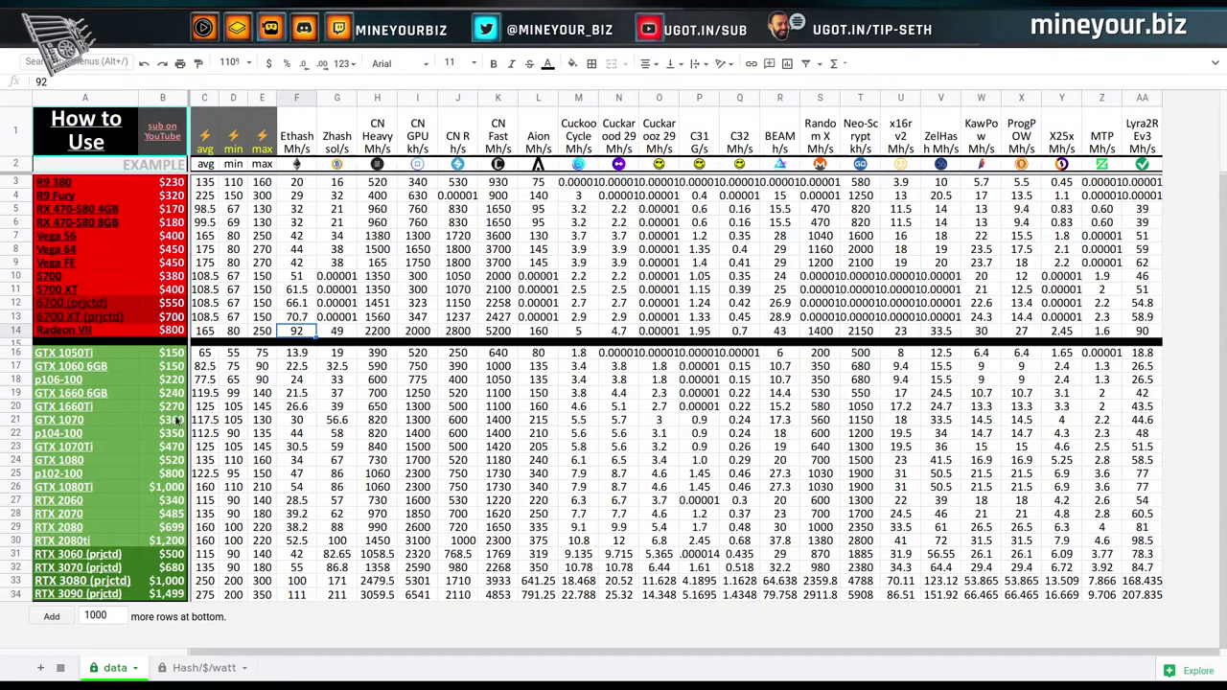
Open the Hash/$/watt sheet and select the 5700 XT entry in cell A6.
{"action": "left_click", "coordinate": [201, 669]}
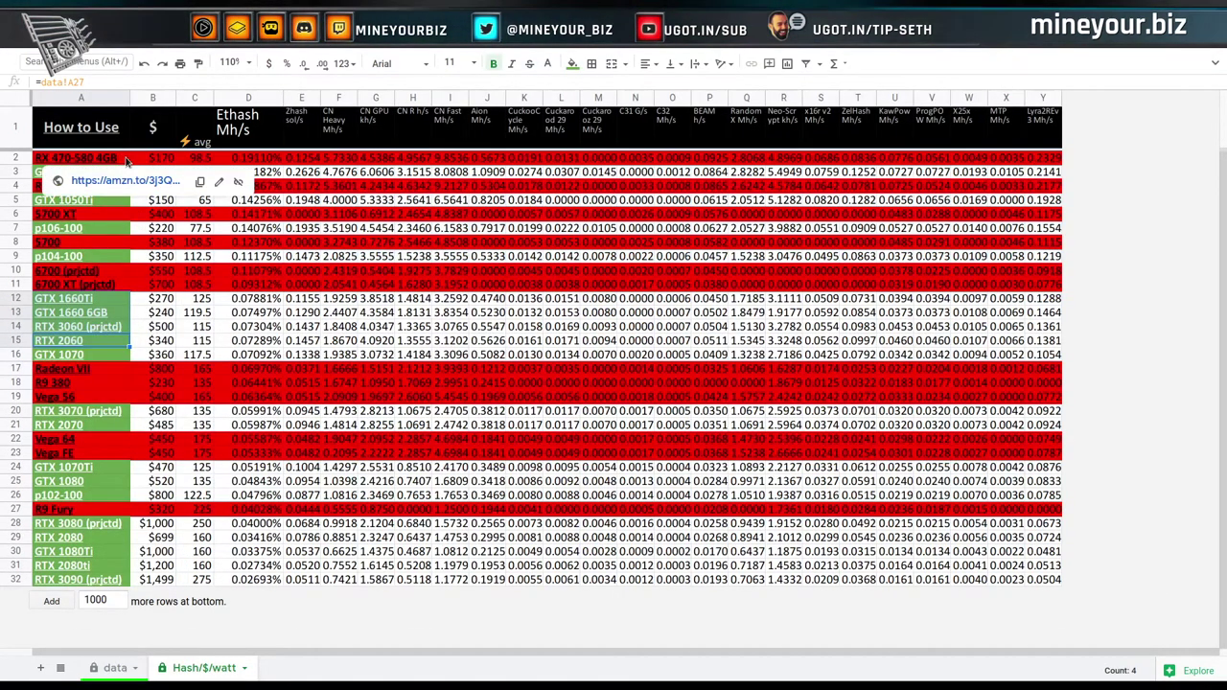
{"action": "left_click", "coordinate": [110, 218]}
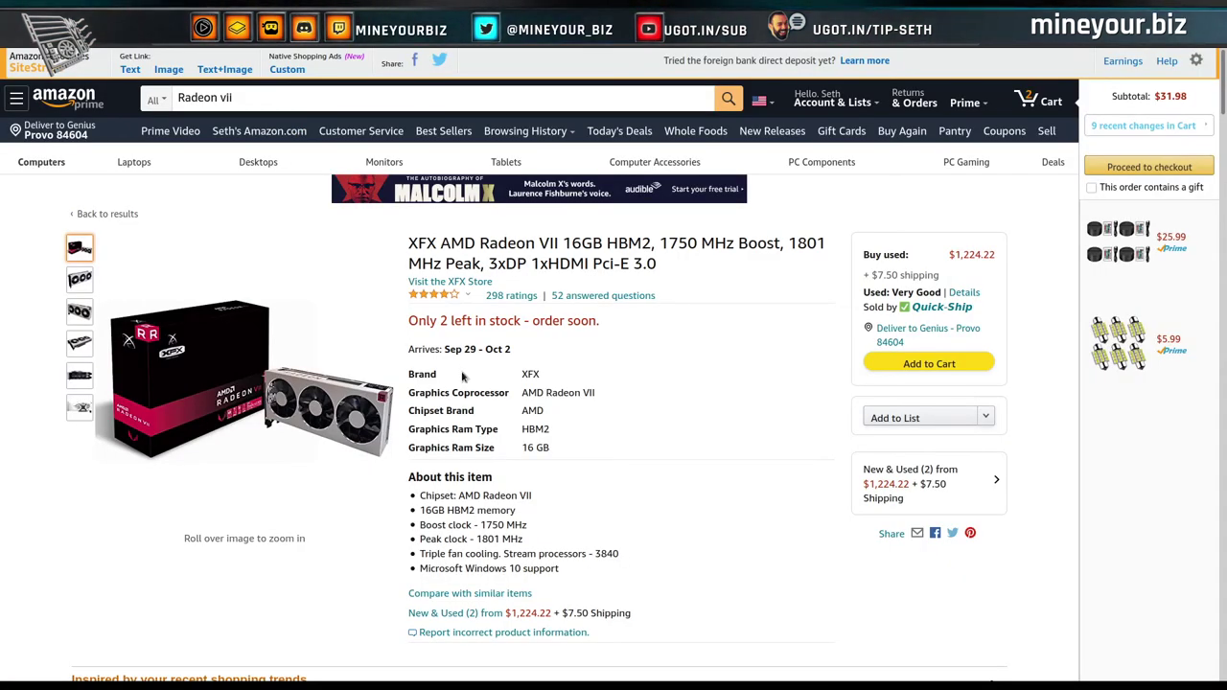
Return to Amazon's Radeon RX 5700XT store page.
{"action": "key", "text": "alt+Left"}
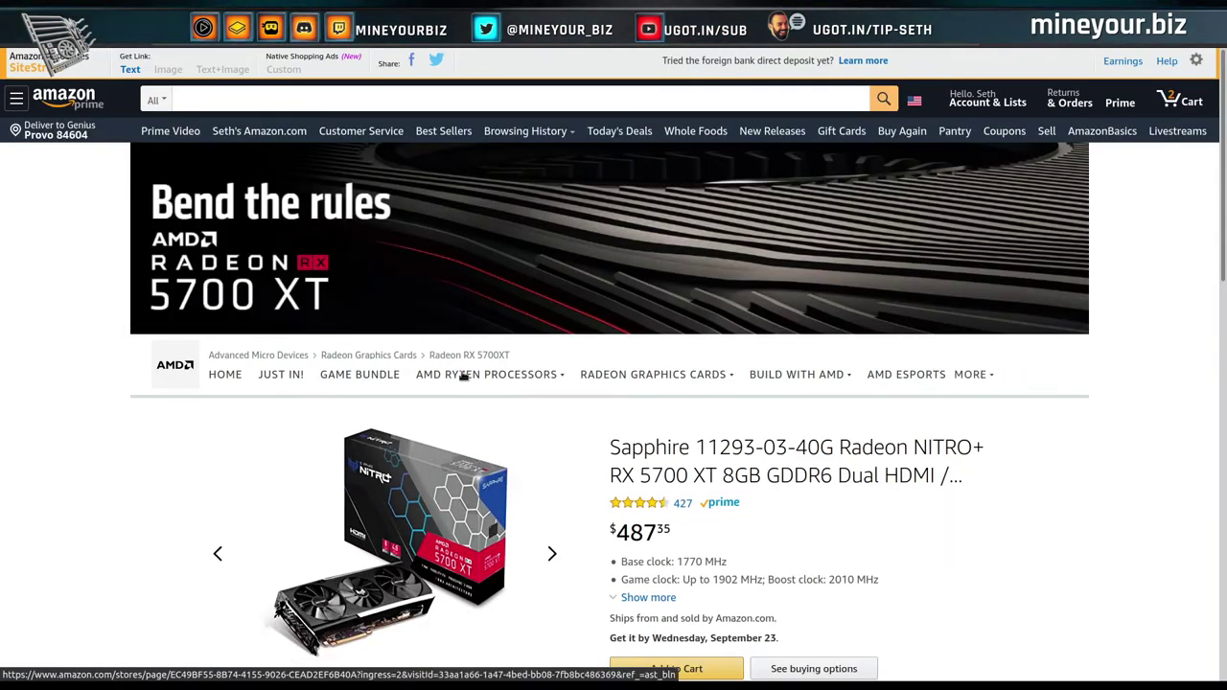
{"action": "scroll", "coordinate": [624, 463], "scroll_direction": "down", "scroll_amount": 2}
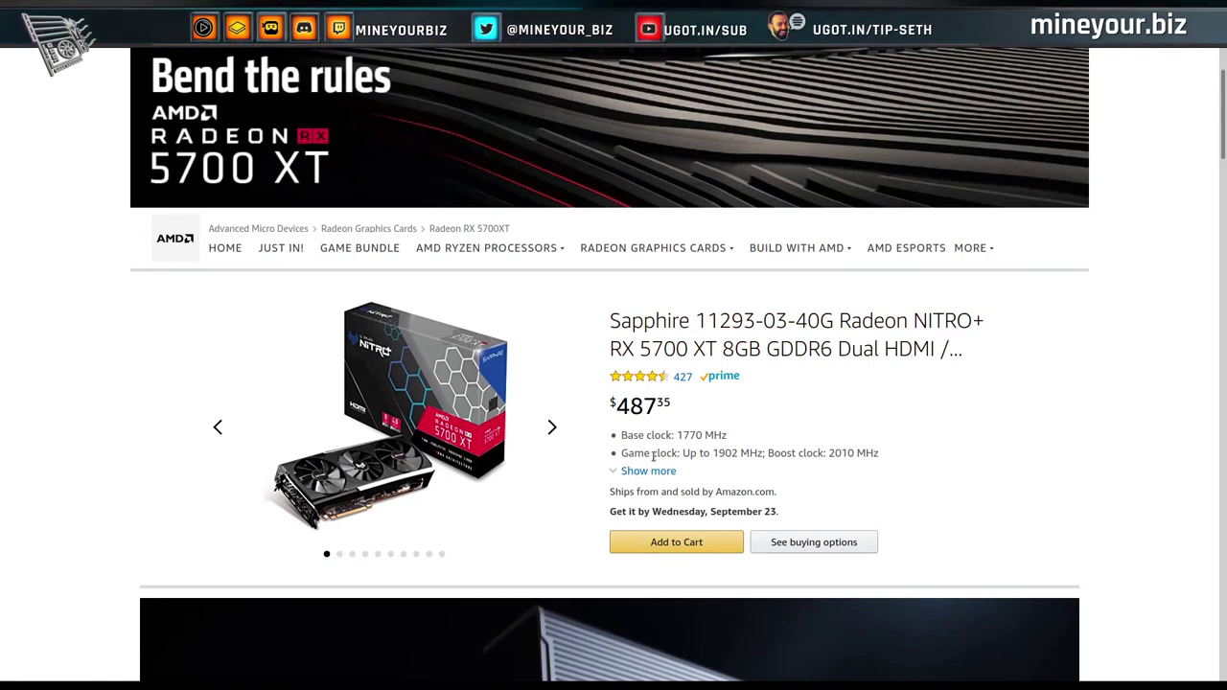
{"action": "scroll", "coordinate": [903, 480], "scroll_direction": "down", "scroll_amount": 3}
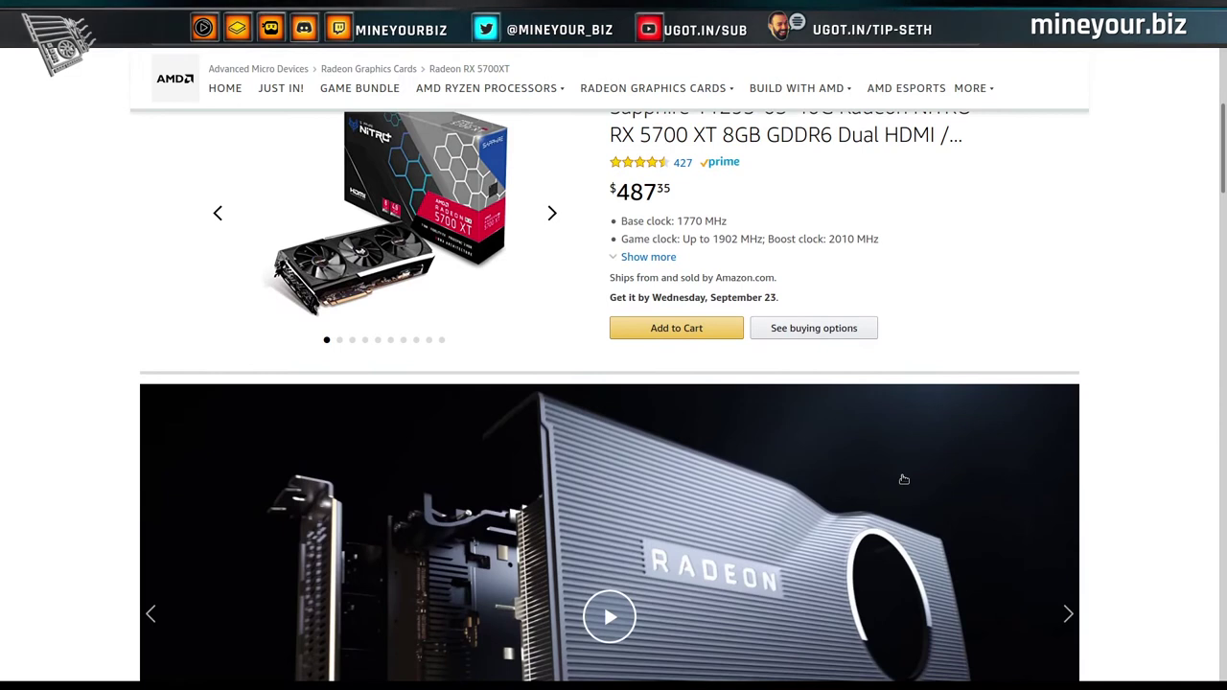
{"action": "scroll", "coordinate": [903, 479], "scroll_direction": "up", "scroll_amount": 3}
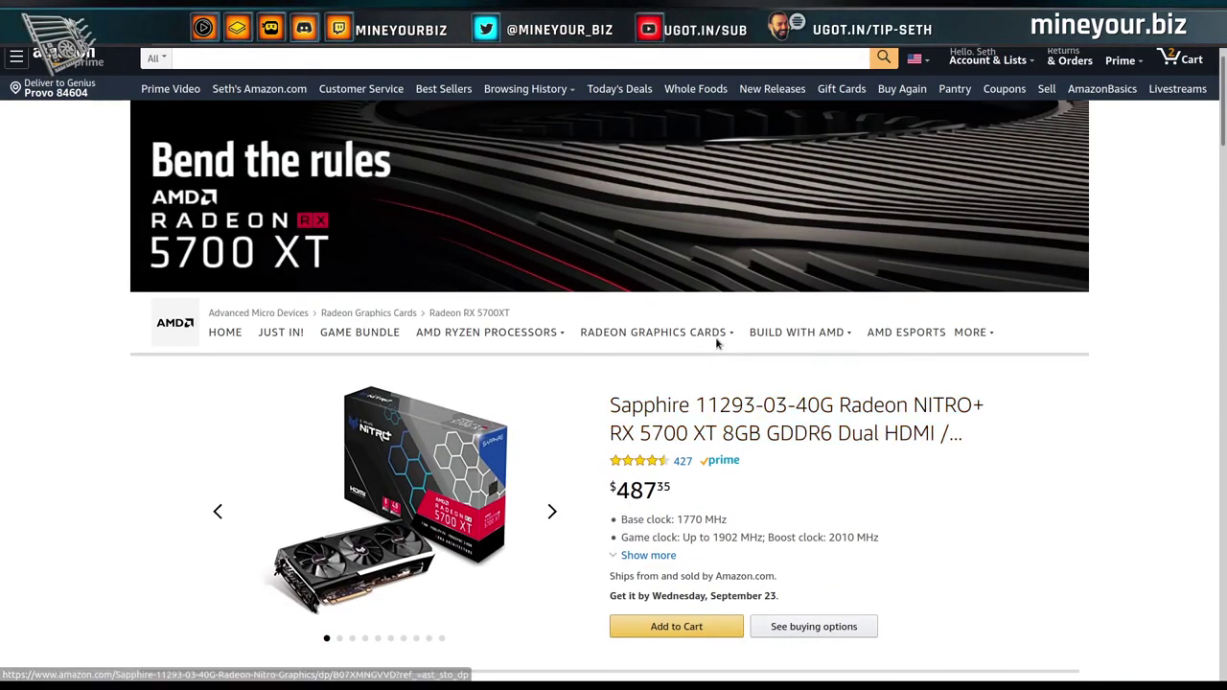
{"action": "mouse_move", "coordinate": [715, 335]}
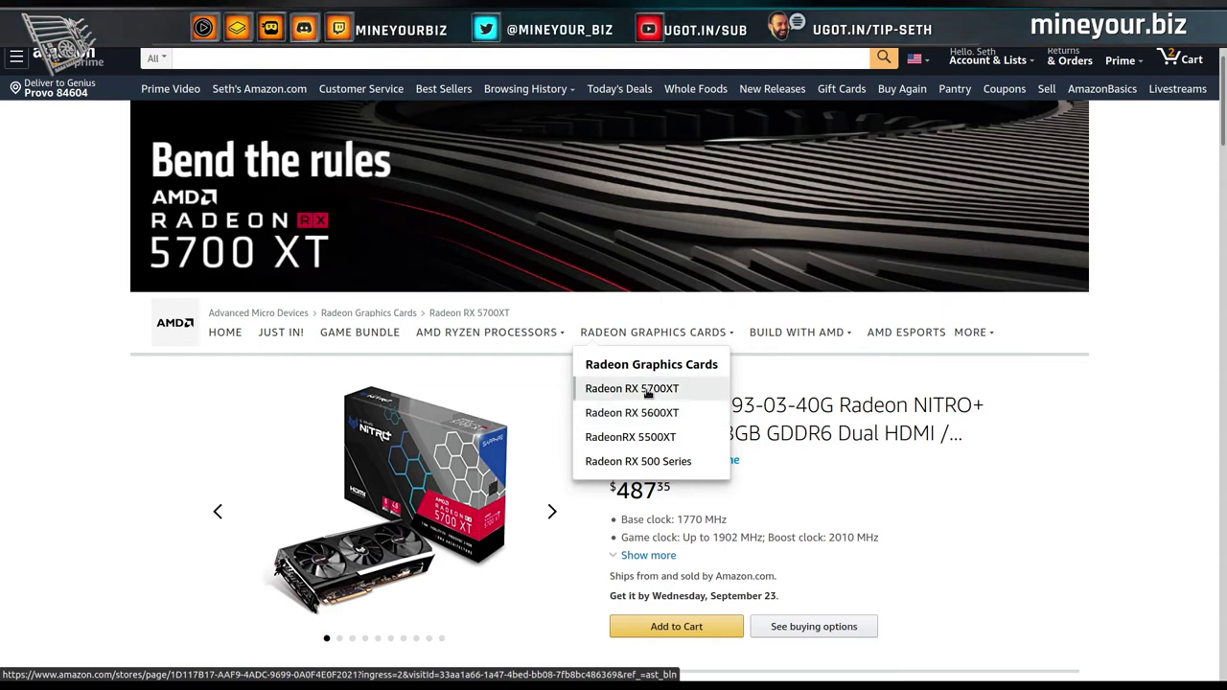
{"action": "left_click", "coordinate": [648, 390]}
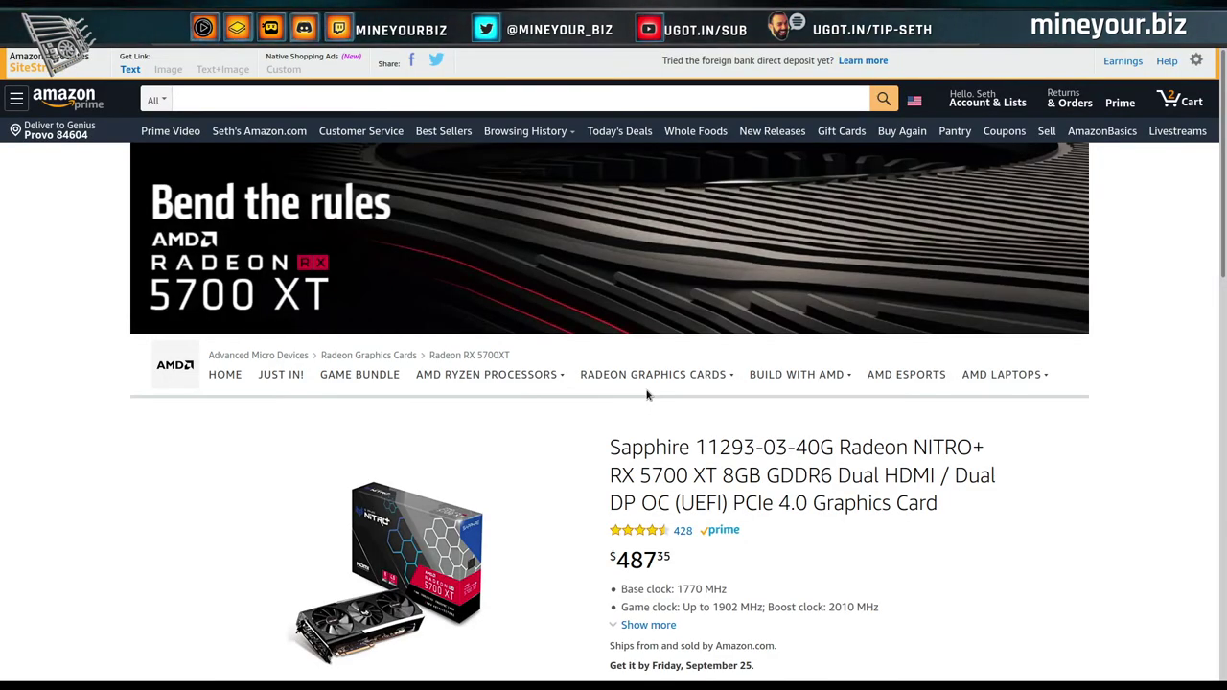
Compare RX 5700 XT listing prices across the grid, roughly $379 to $675.
{"action": "scroll", "coordinate": [779, 548], "scroll_direction": "down", "scroll_amount": 3}
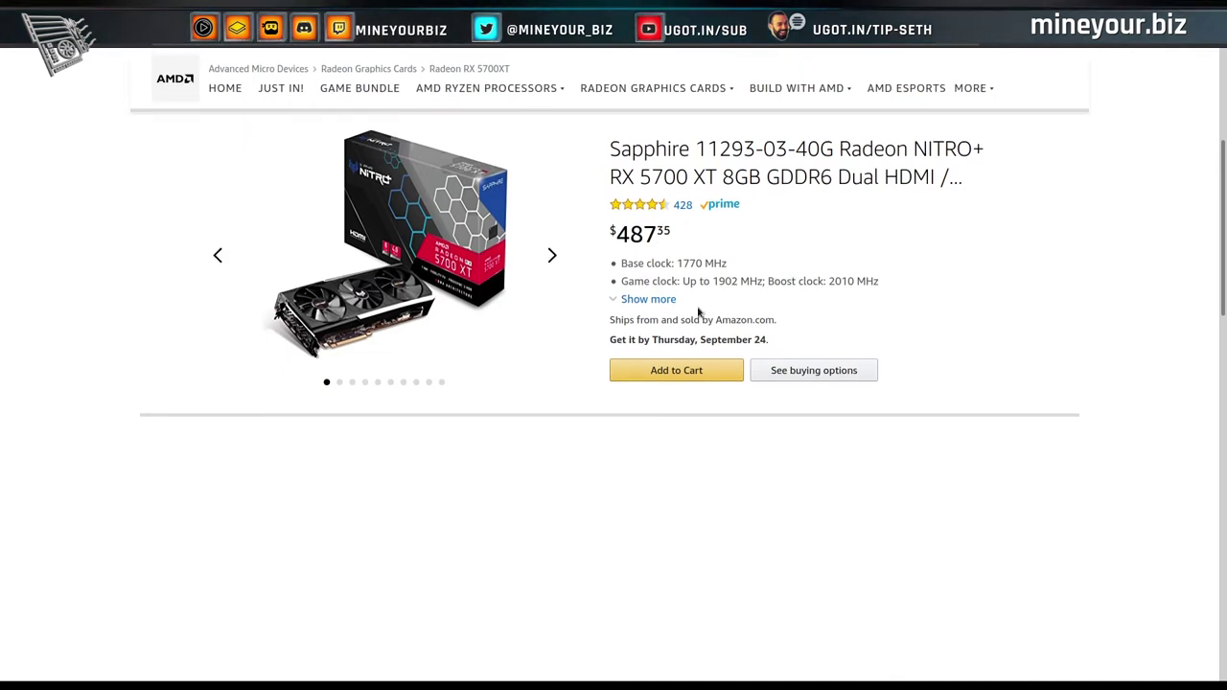
{"action": "scroll", "coordinate": [624, 537], "scroll_direction": "down", "scroll_amount": 5}
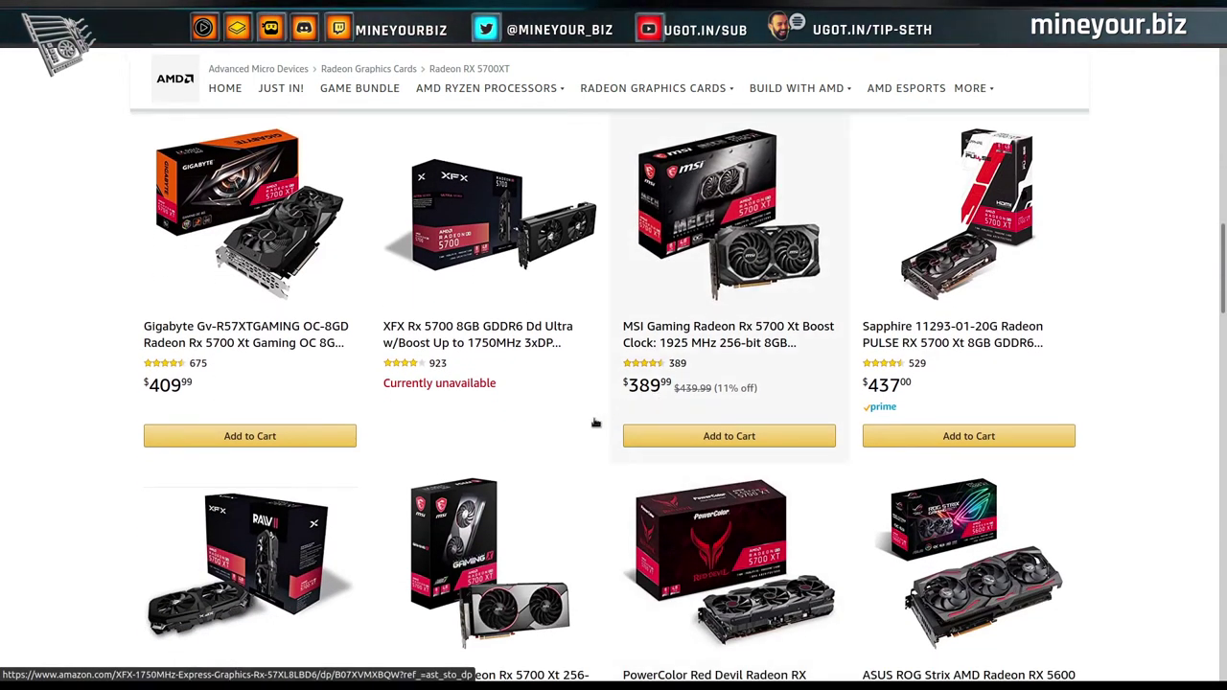
{"action": "scroll", "coordinate": [592, 427], "scroll_direction": "down", "scroll_amount": 1}
{"action": "scroll", "coordinate": [593, 452], "scroll_direction": "down", "scroll_amount": 3}
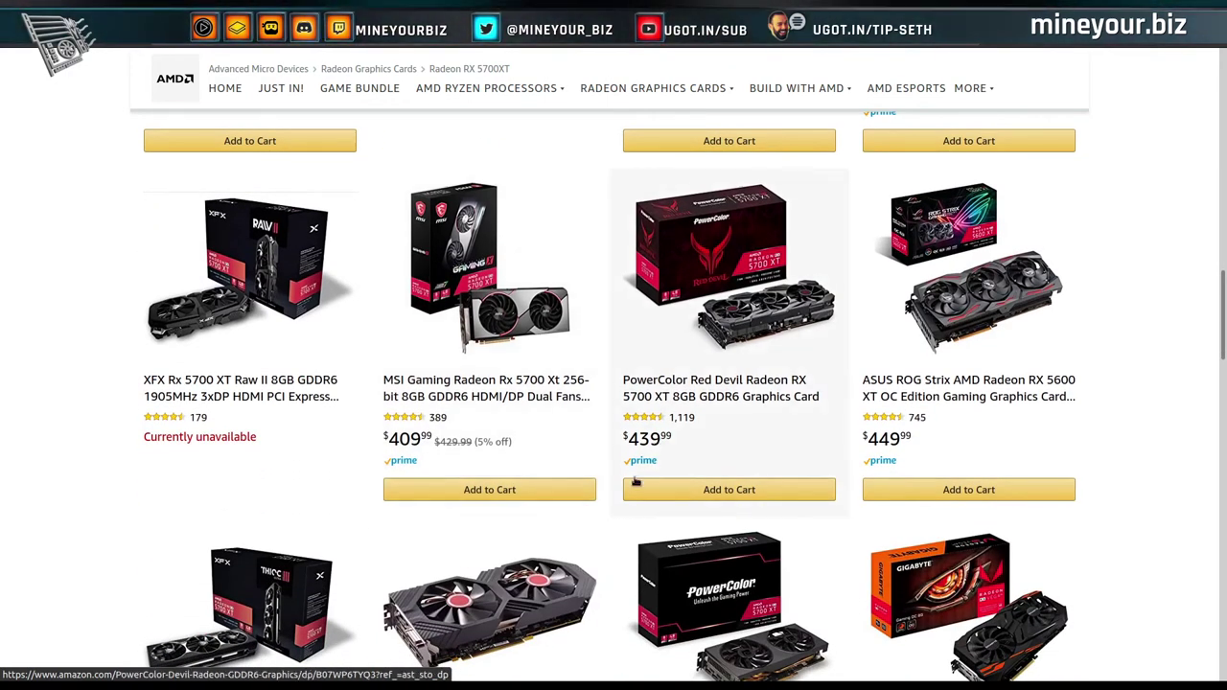
{"action": "scroll", "coordinate": [633, 482], "scroll_direction": "down", "scroll_amount": 3}
{"action": "scroll", "coordinate": [634, 482], "scroll_direction": "down", "scroll_amount": 1}
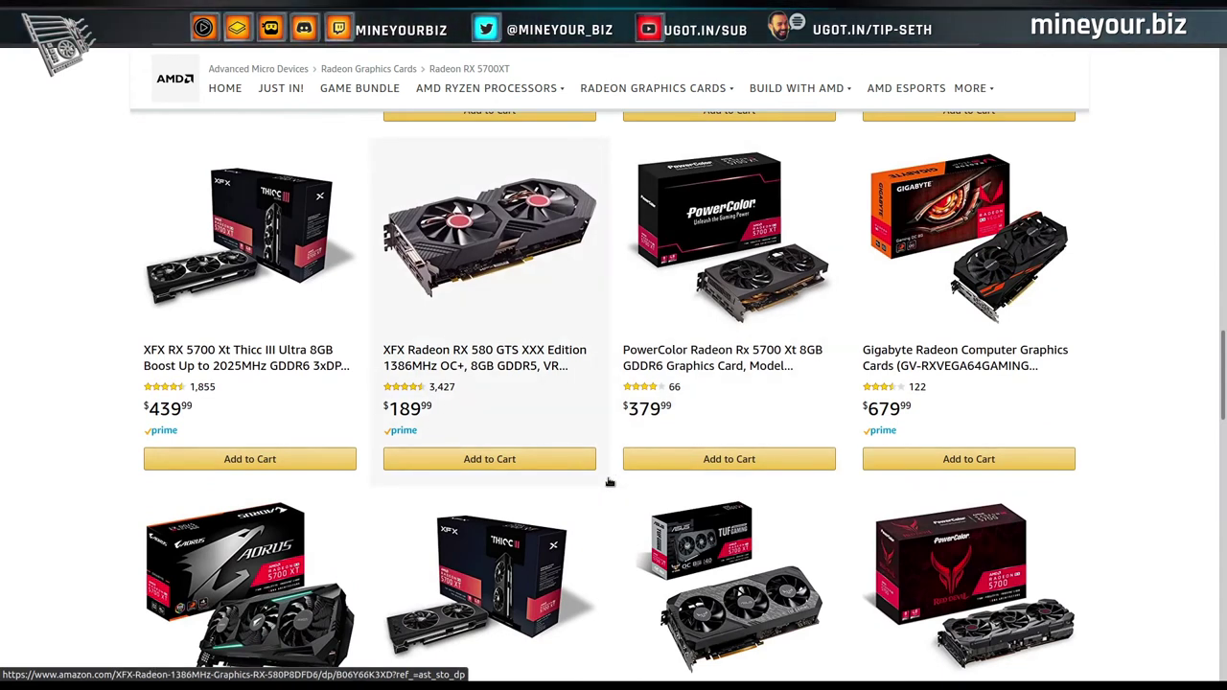
{"action": "scroll", "coordinate": [572, 418], "scroll_direction": "down", "scroll_amount": 1}
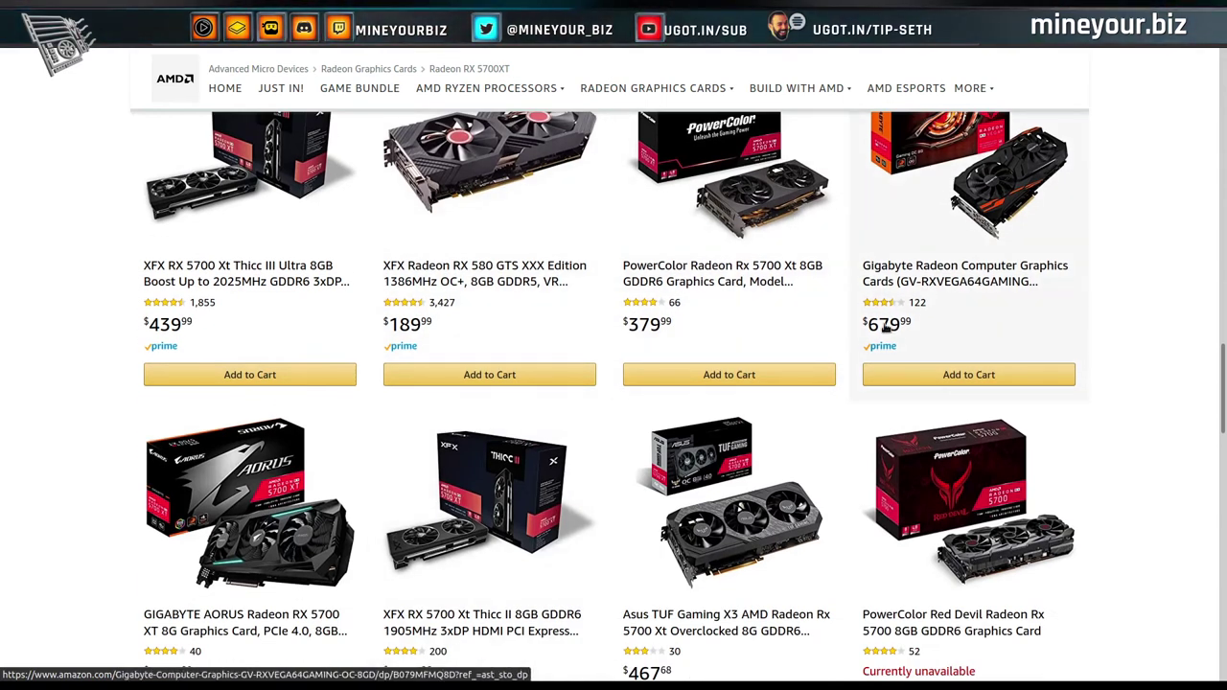
{"action": "scroll", "coordinate": [820, 377], "scroll_direction": "down", "scroll_amount": 2}
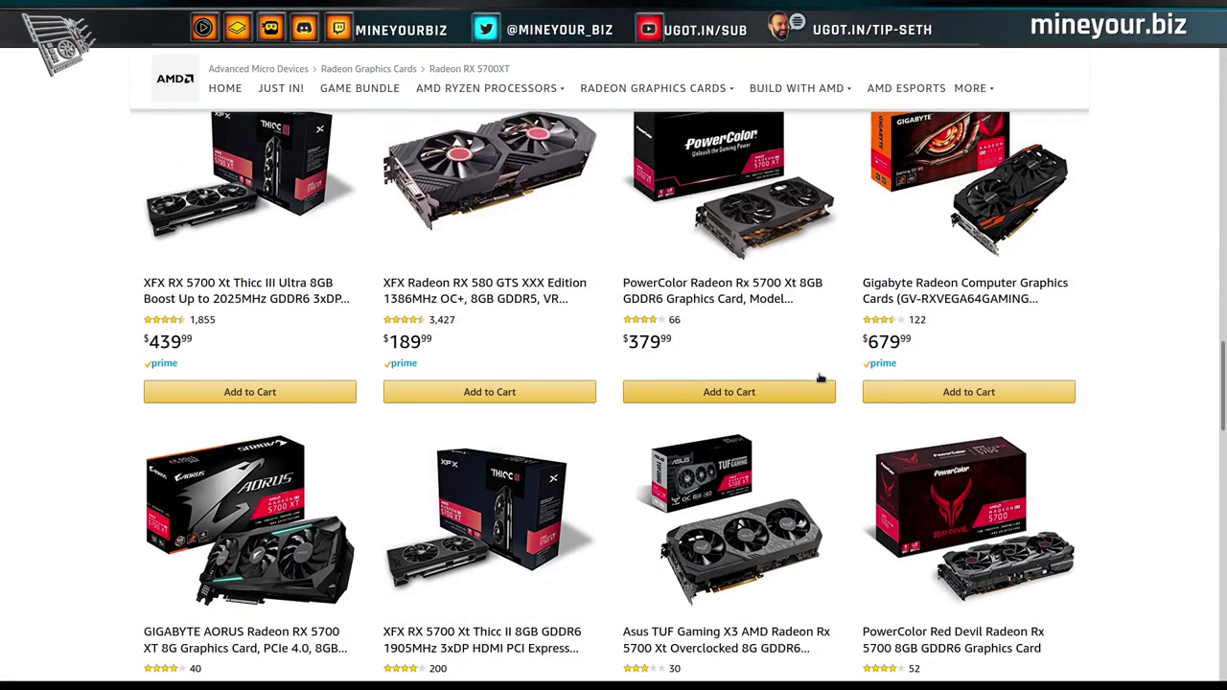
{"action": "scroll", "coordinate": [819, 378], "scroll_direction": "down", "scroll_amount": 1}
{"action": "scroll", "coordinate": [843, 345], "scroll_direction": "up", "scroll_amount": 4}
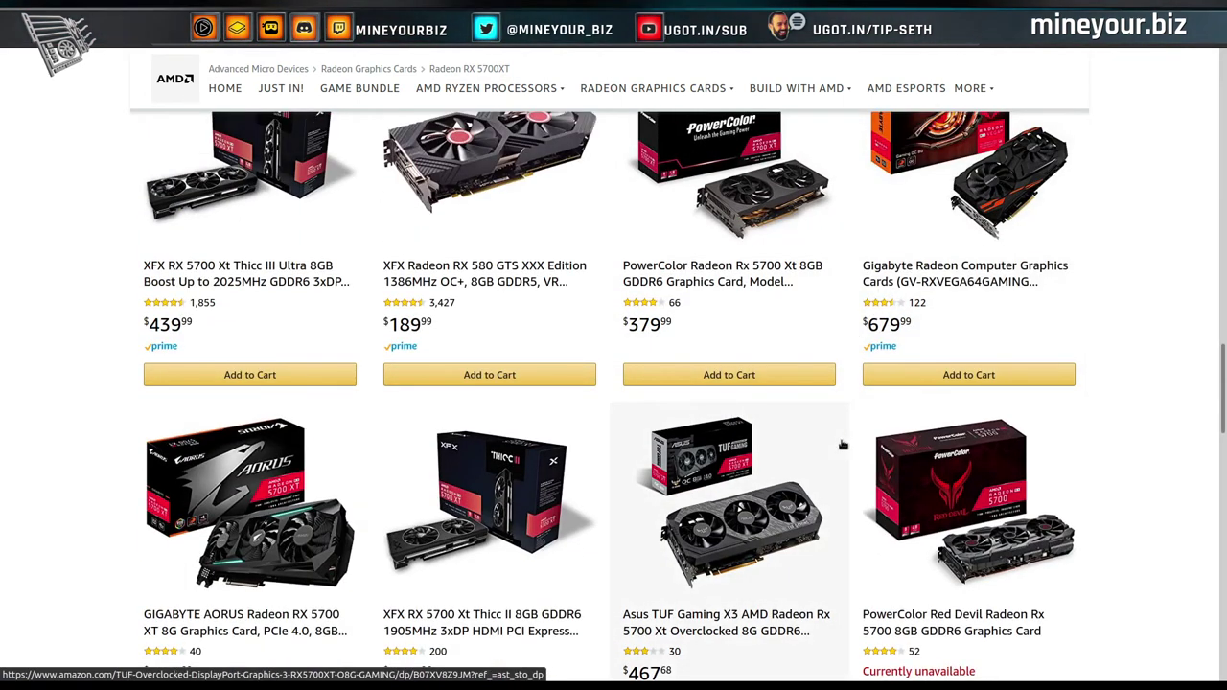
{"action": "scroll", "coordinate": [700, 484], "scroll_direction": "down", "scroll_amount": 3}
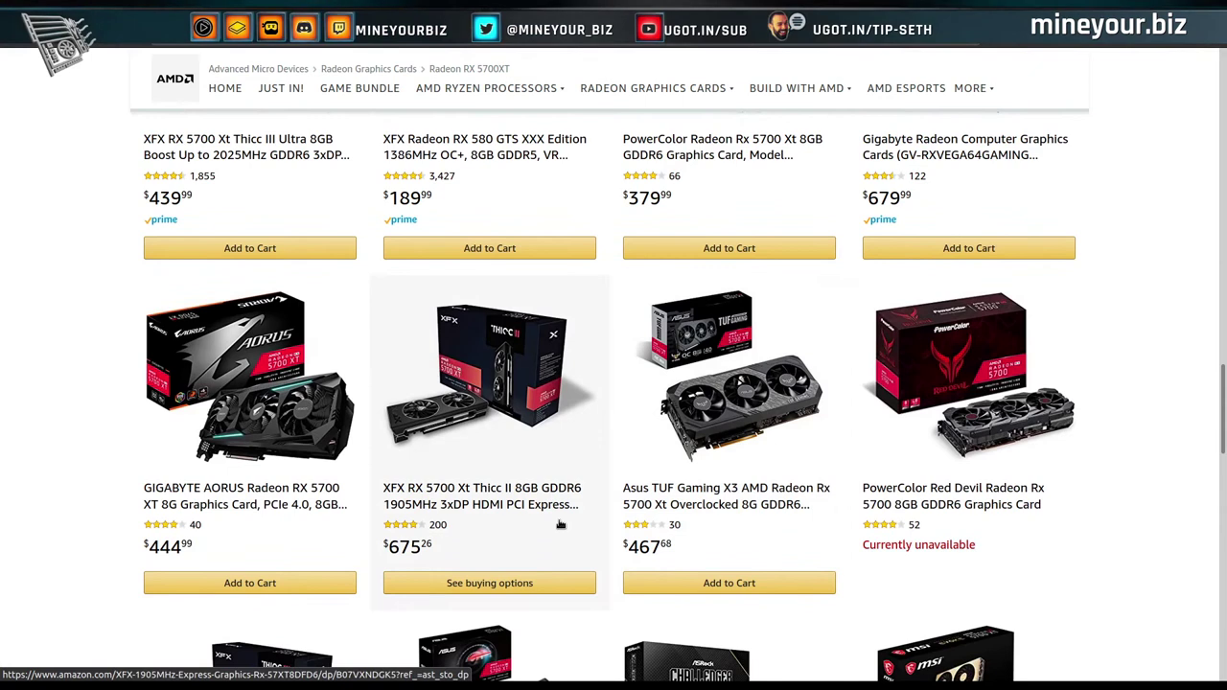
{"action": "scroll", "coordinate": [348, 538], "scroll_direction": "down", "scroll_amount": 2}
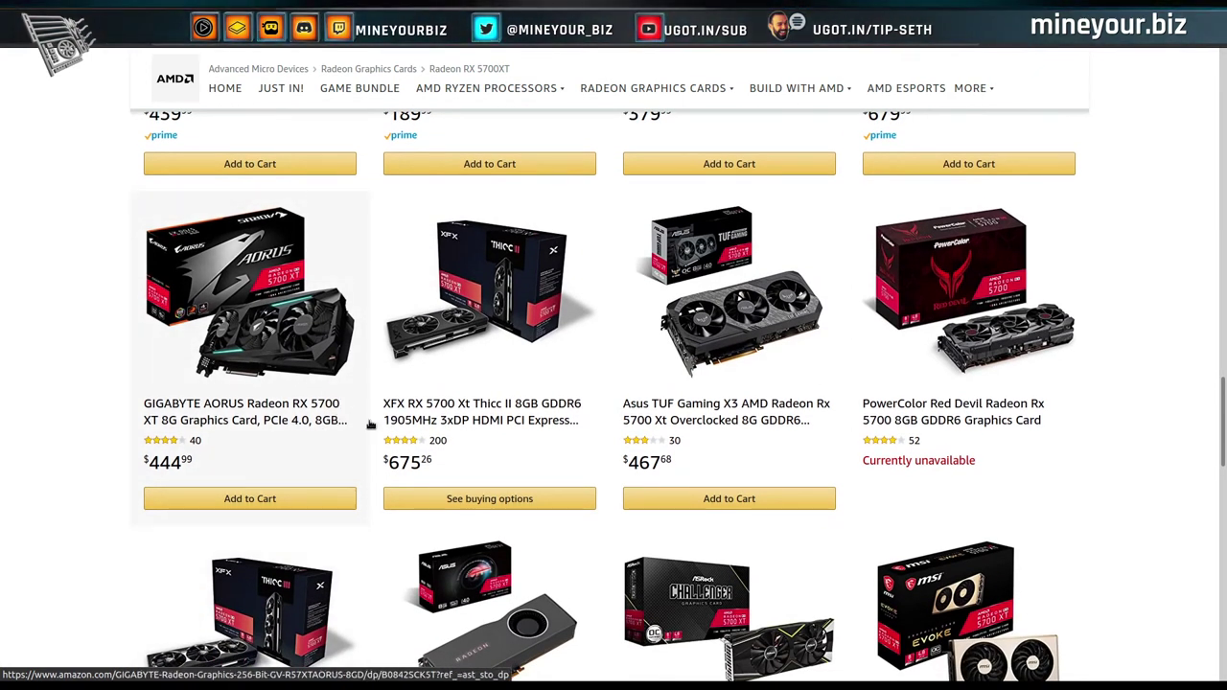
{"action": "scroll", "coordinate": [371, 424], "scroll_direction": "down", "scroll_amount": 8}
{"action": "scroll", "coordinate": [370, 424], "scroll_direction": "up", "scroll_amount": 5}
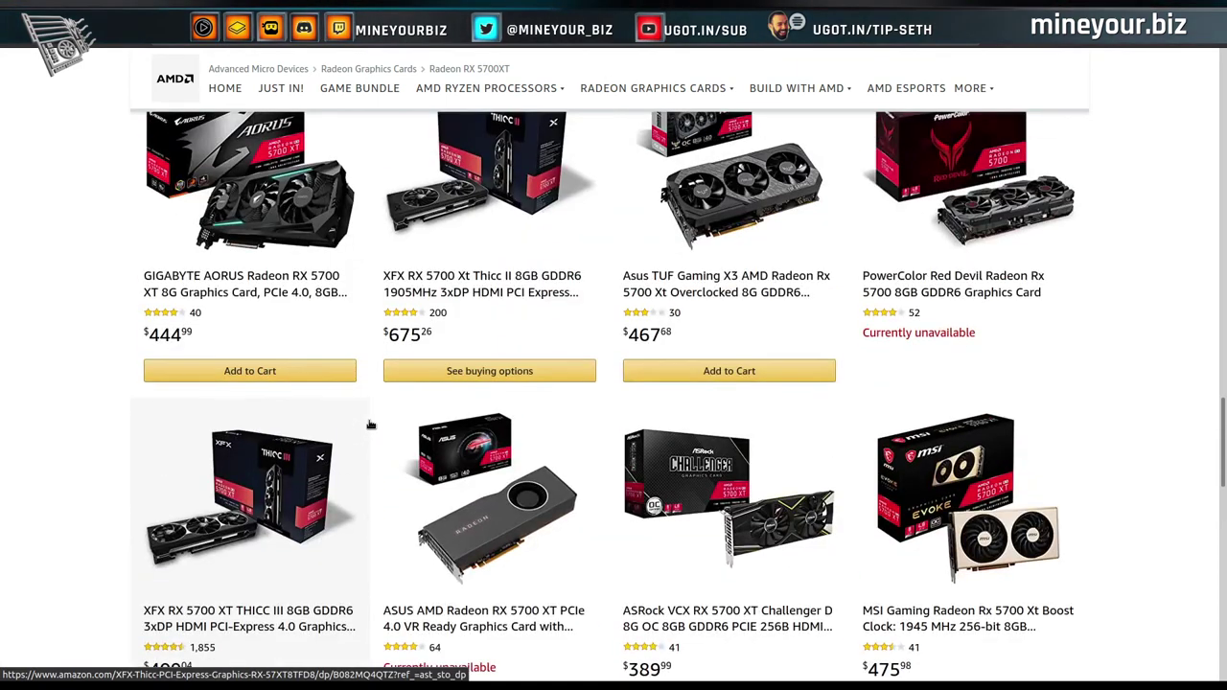
{"action": "scroll", "coordinate": [370, 424], "scroll_direction": "down", "scroll_amount": 3}
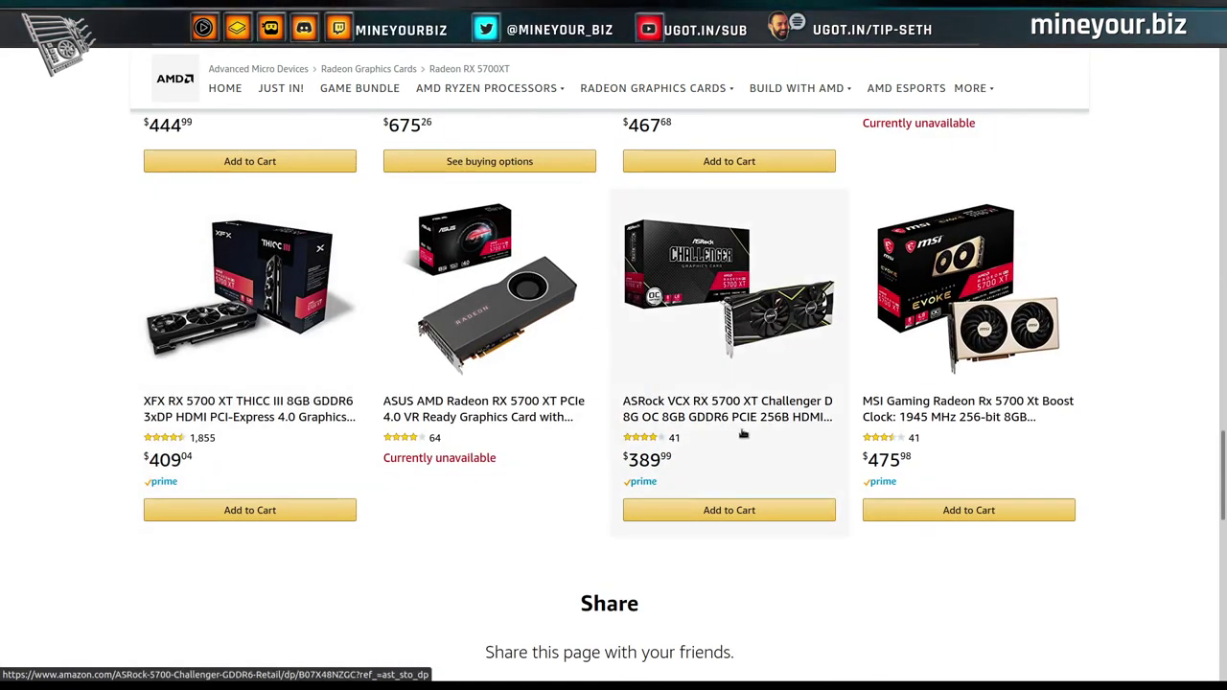
{"action": "scroll", "coordinate": [615, 444], "scroll_direction": "up", "scroll_amount": 10}
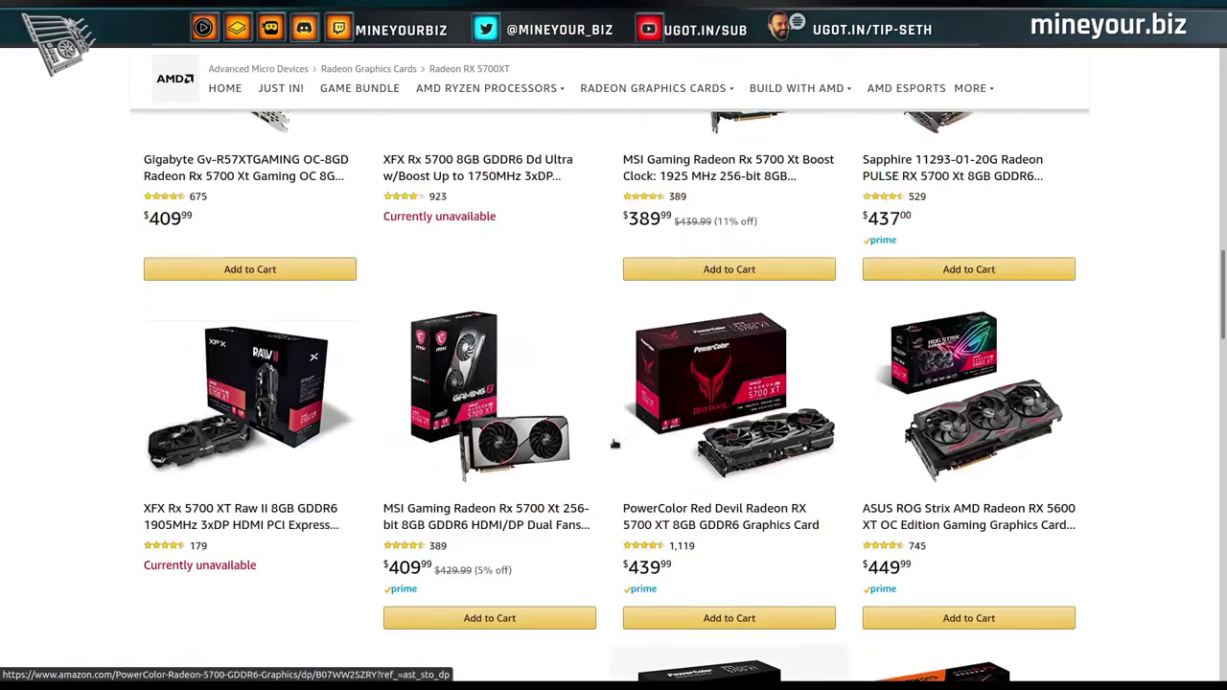
{"action": "scroll", "coordinate": [615, 444], "scroll_direction": "up", "scroll_amount": 2}
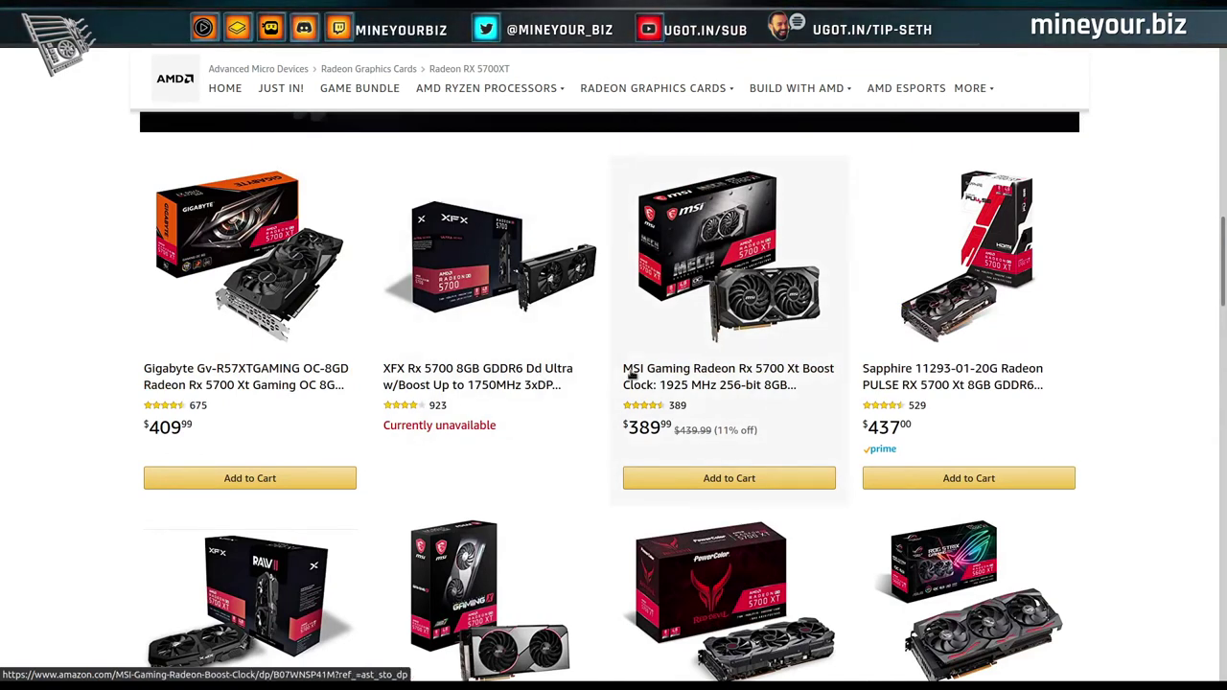
{"action": "scroll", "coordinate": [631, 372], "scroll_direction": "up", "scroll_amount": 6}
{"action": "scroll", "coordinate": [632, 374], "scroll_direction": "up", "scroll_amount": 3}
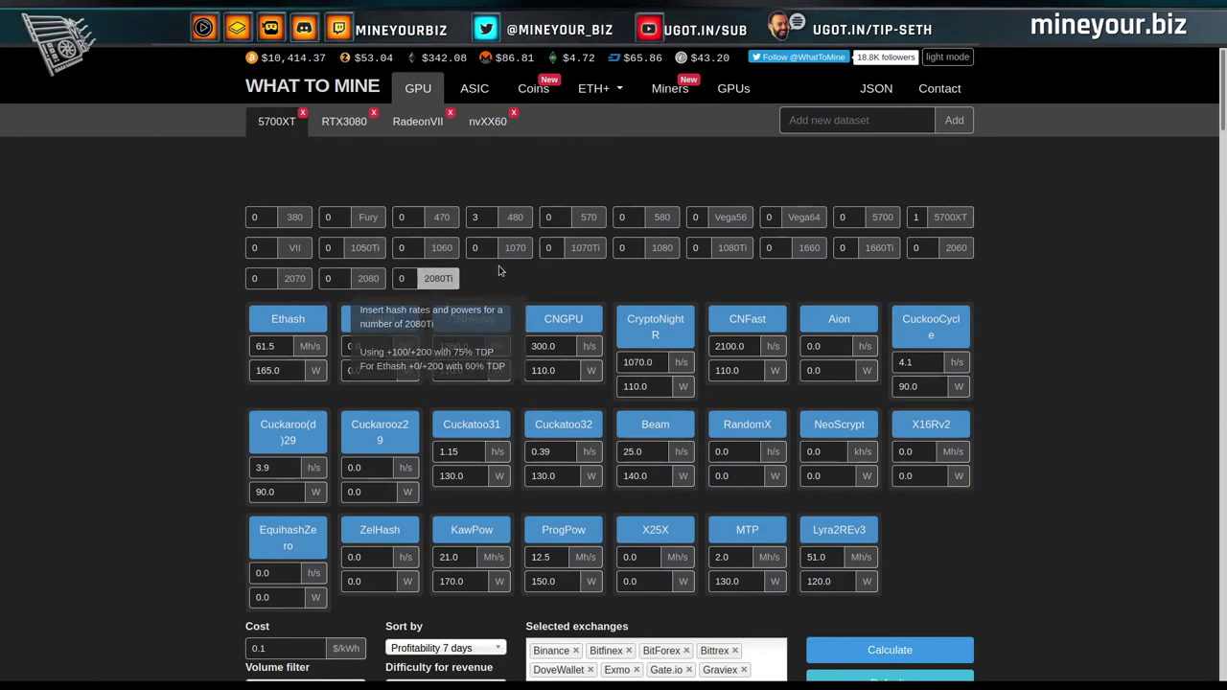
Set the 5700XT card count to 2 and recalculate, giving 103 Mh/s at 300 W.
{"action": "double_click", "coordinate": [915, 219]}
{"action": "type", "text": "2"}
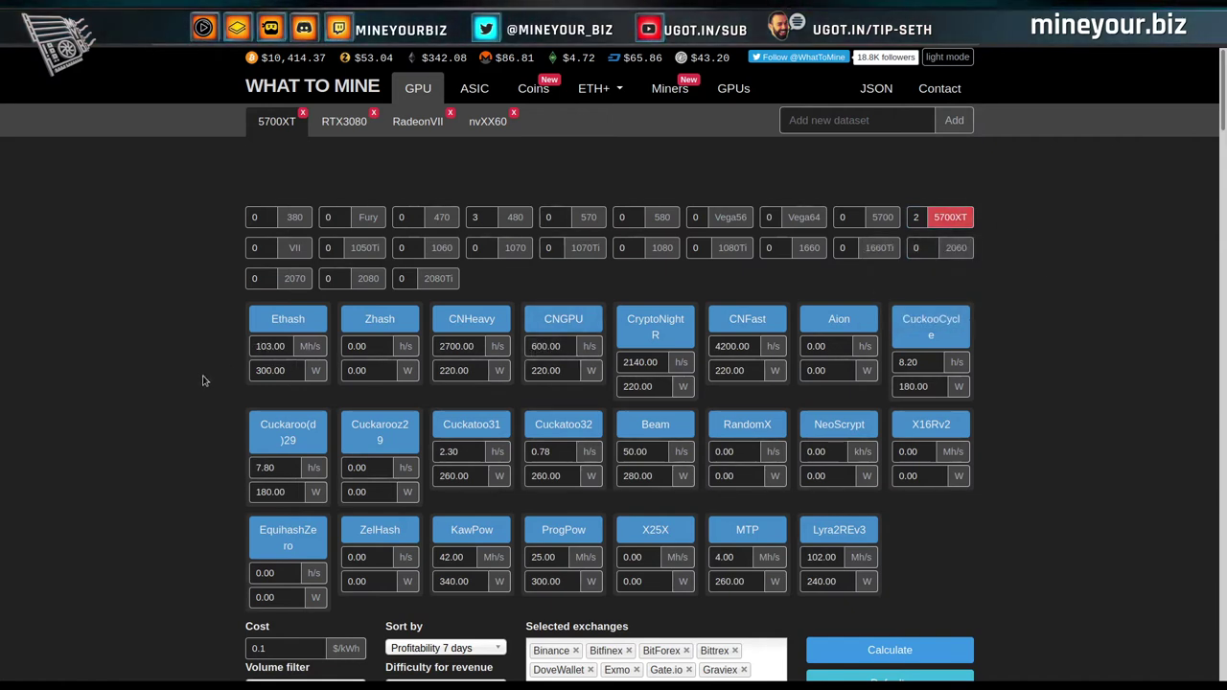
{"action": "scroll", "coordinate": [879, 576], "scroll_direction": "down", "scroll_amount": 2}
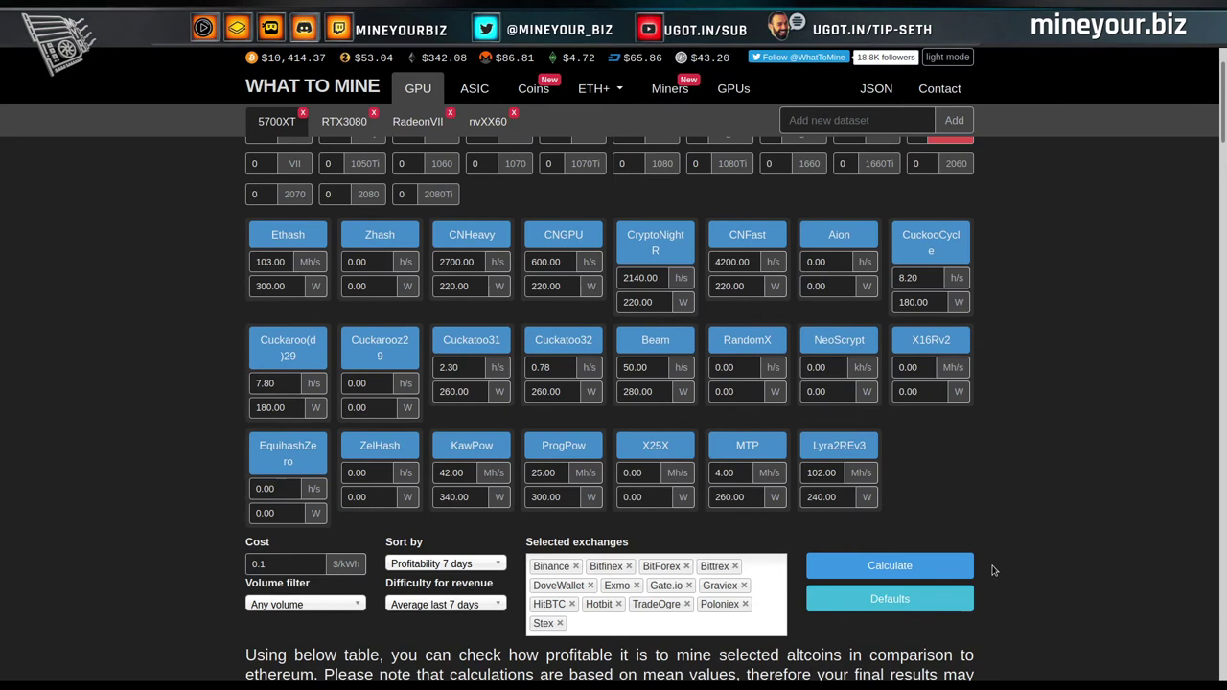
{"action": "left_click", "coordinate": [890, 566]}
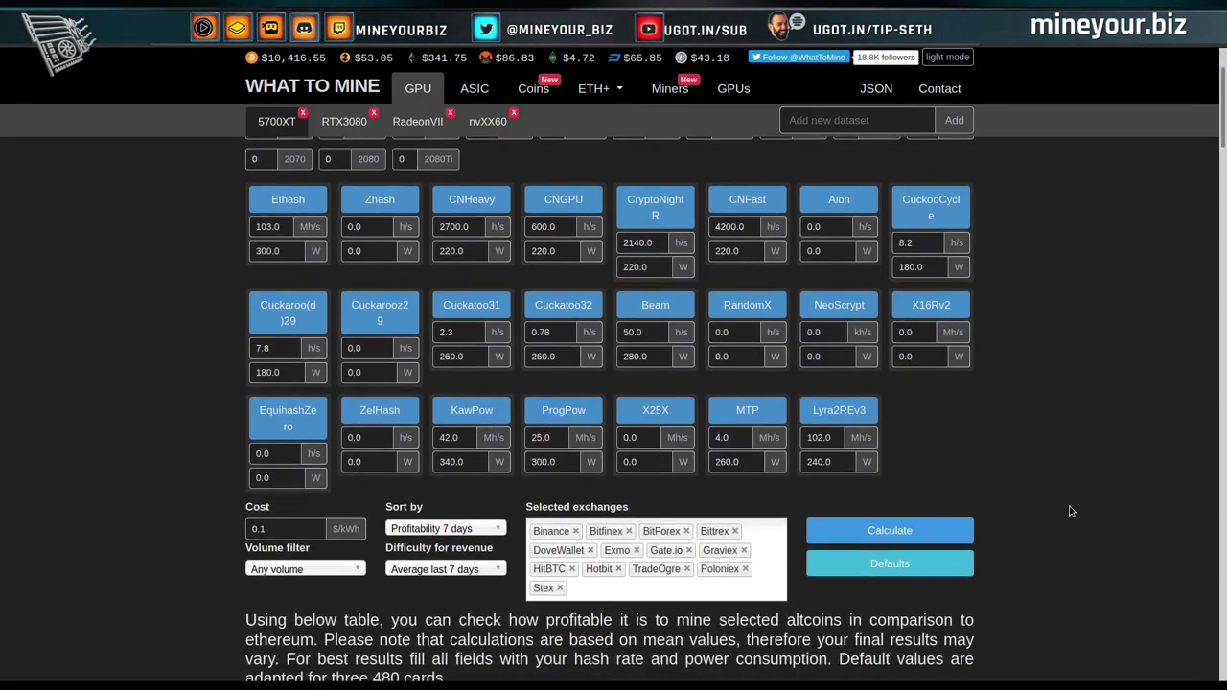
{"action": "scroll", "coordinate": [1071, 511], "scroll_direction": "down", "scroll_amount": 1}
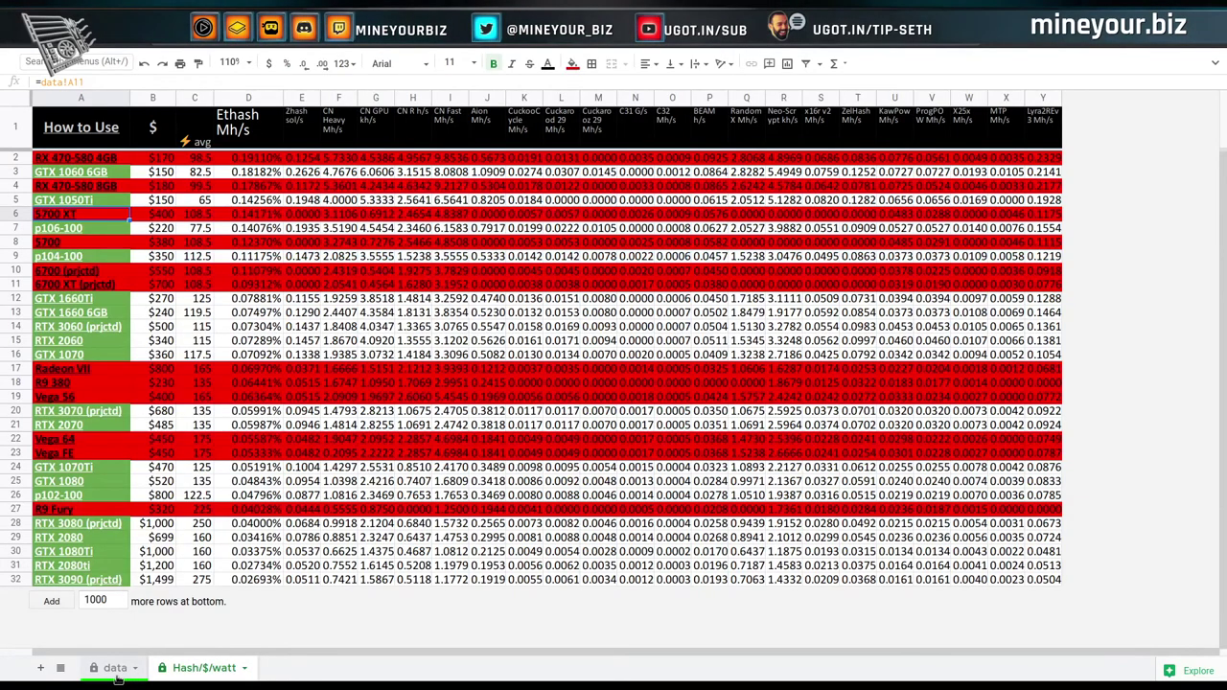
Read the 5700 XT Ethash value of 61.5 in data sheet cell F11, then return to WhatToMine.
{"action": "left_click", "coordinate": [115, 668]}
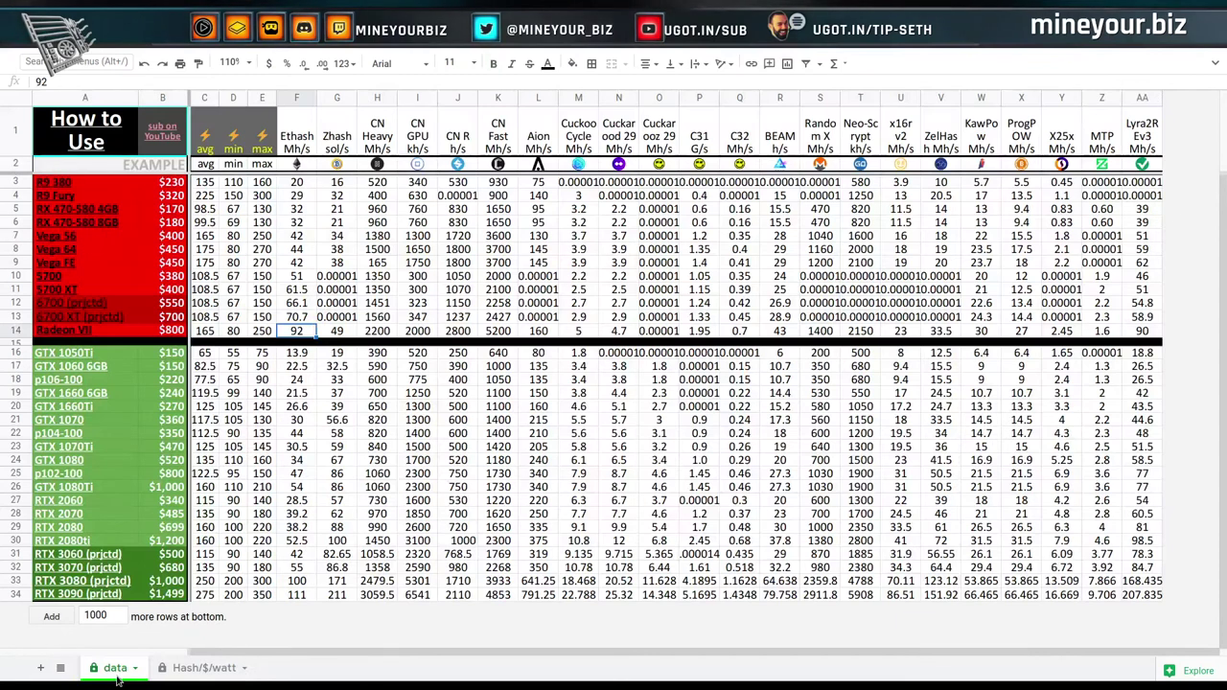
{"action": "left_click", "coordinate": [297, 290]}
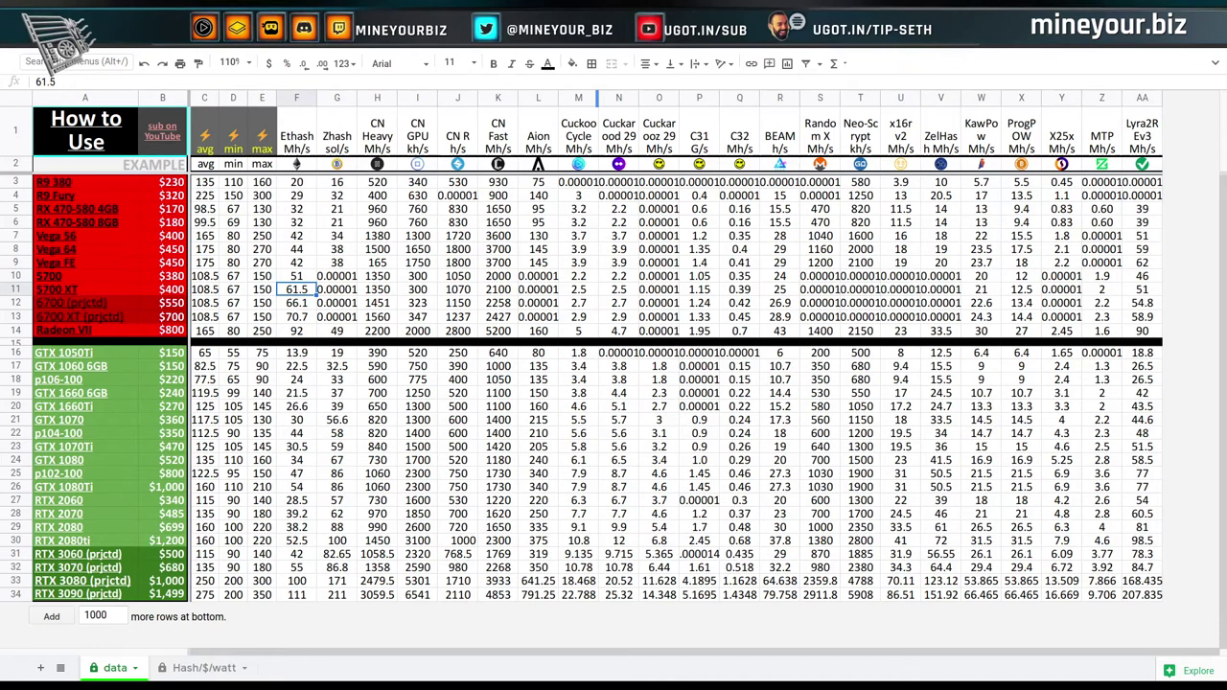
{"action": "key", "text": "alt+Tab"}
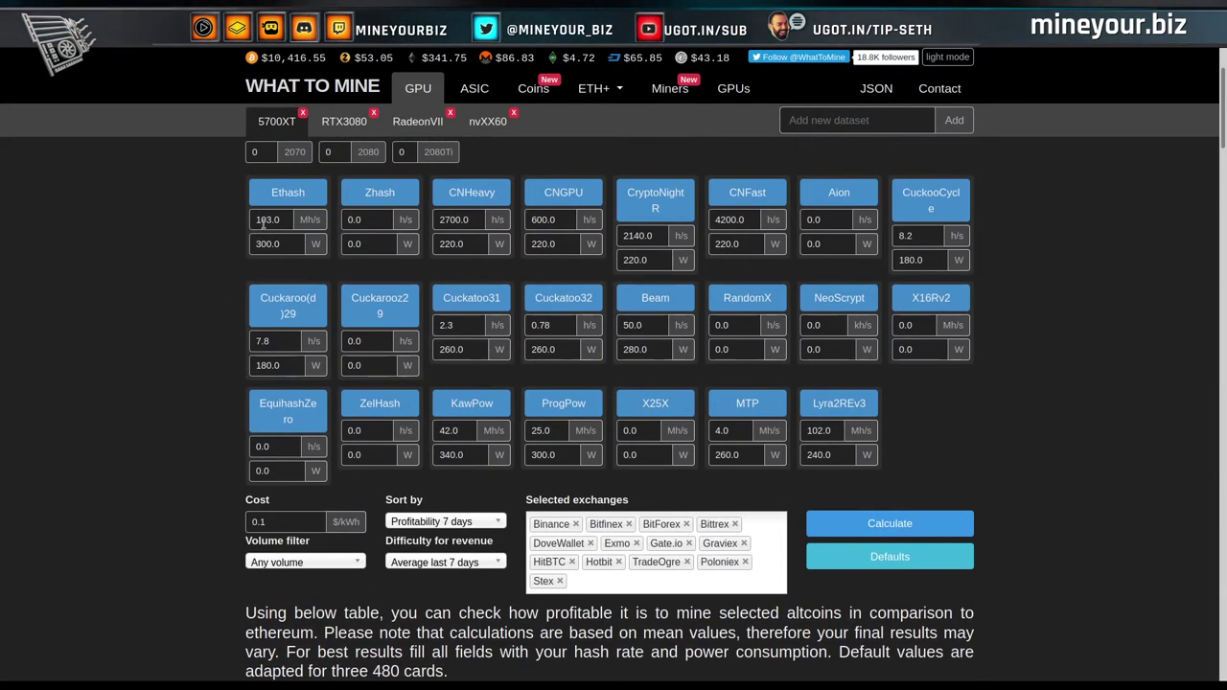
Enter 122 Mh/s as the Ethash hashrate, recalculate, and review the profitability table.
{"action": "double_click", "coordinate": [264, 222]}
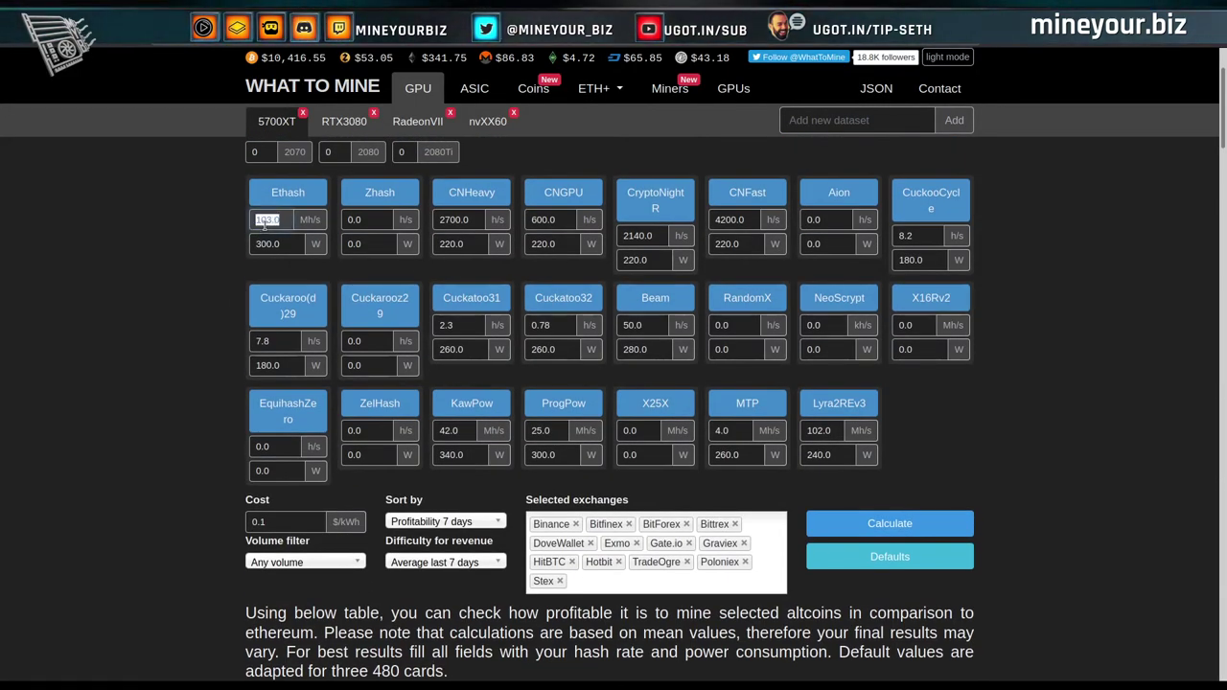
{"action": "type", "text": "122"}
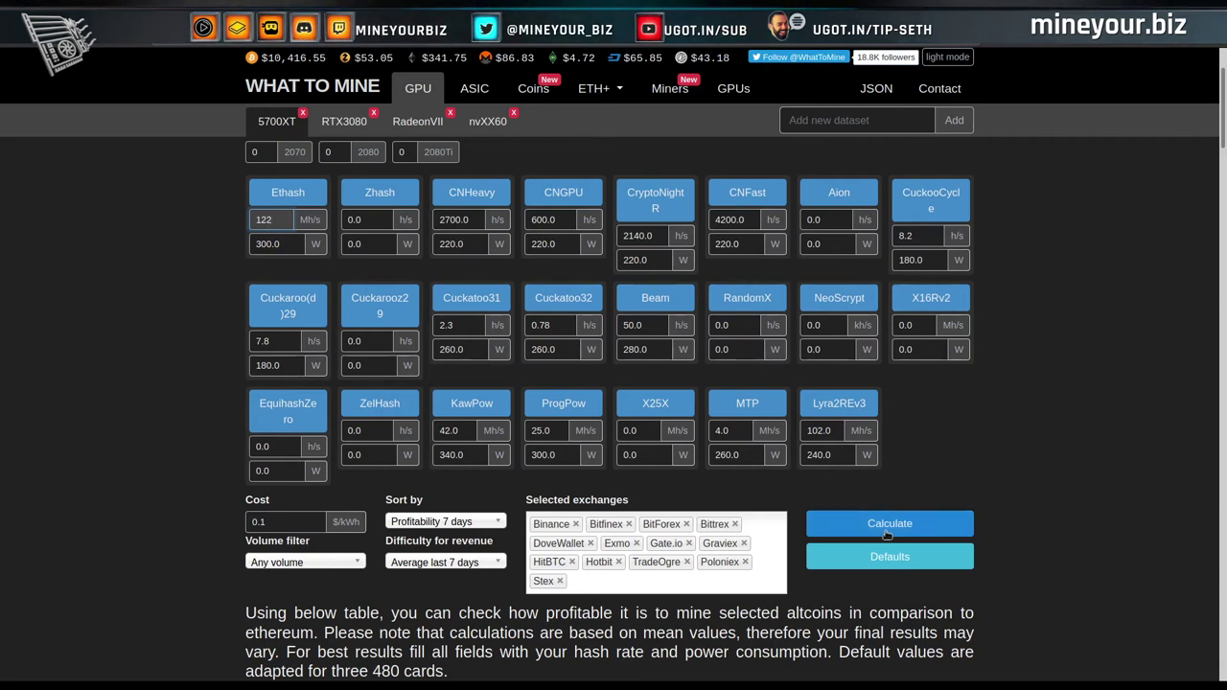
{"action": "left_click", "coordinate": [880, 524]}
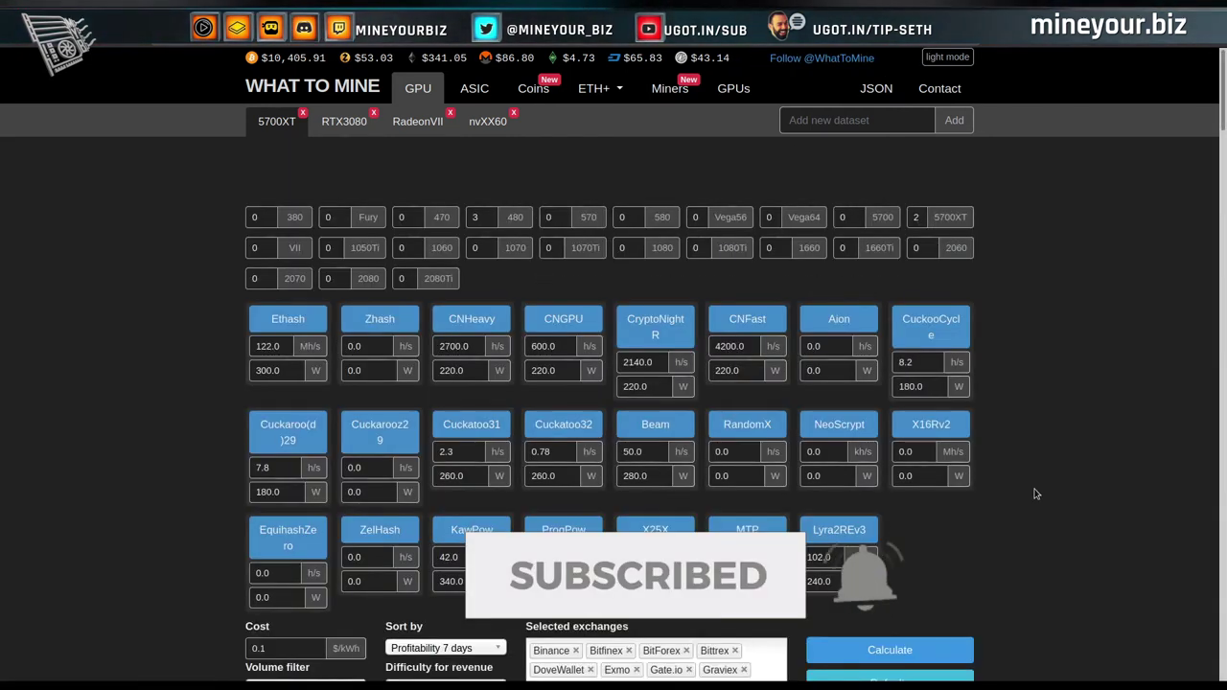
{"action": "scroll", "coordinate": [1035, 493], "scroll_direction": "down", "scroll_amount": 6}
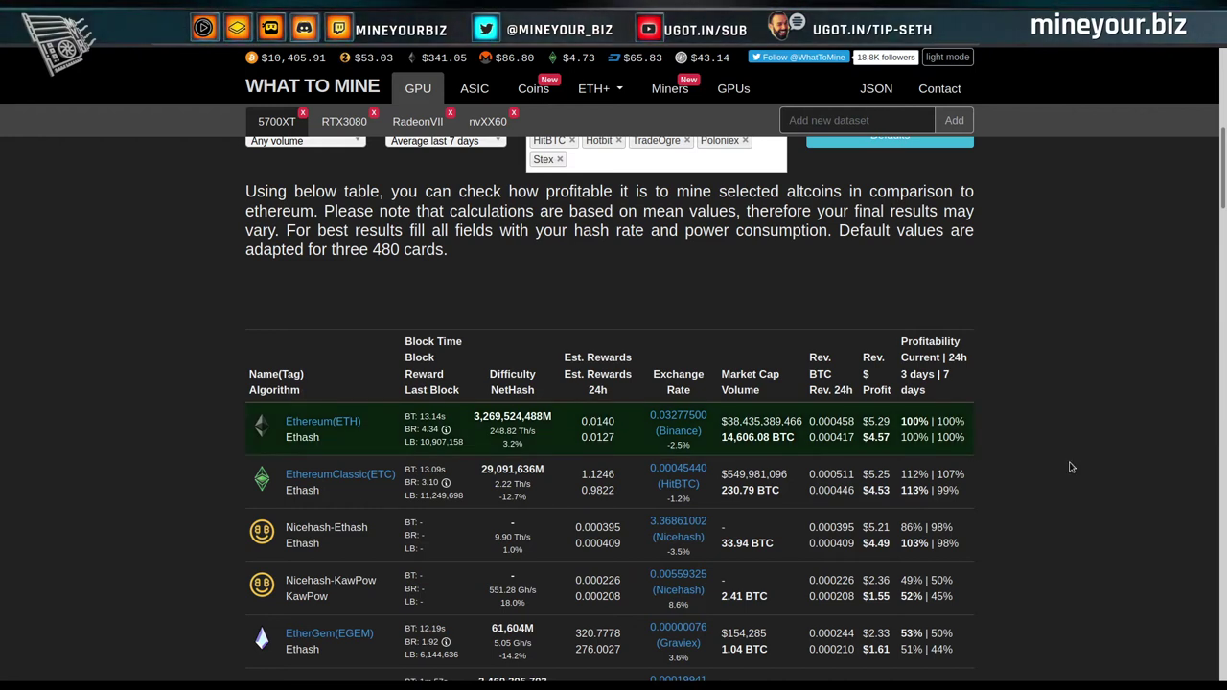
{"action": "scroll", "coordinate": [1072, 467], "scroll_direction": "up", "scroll_amount": 5}
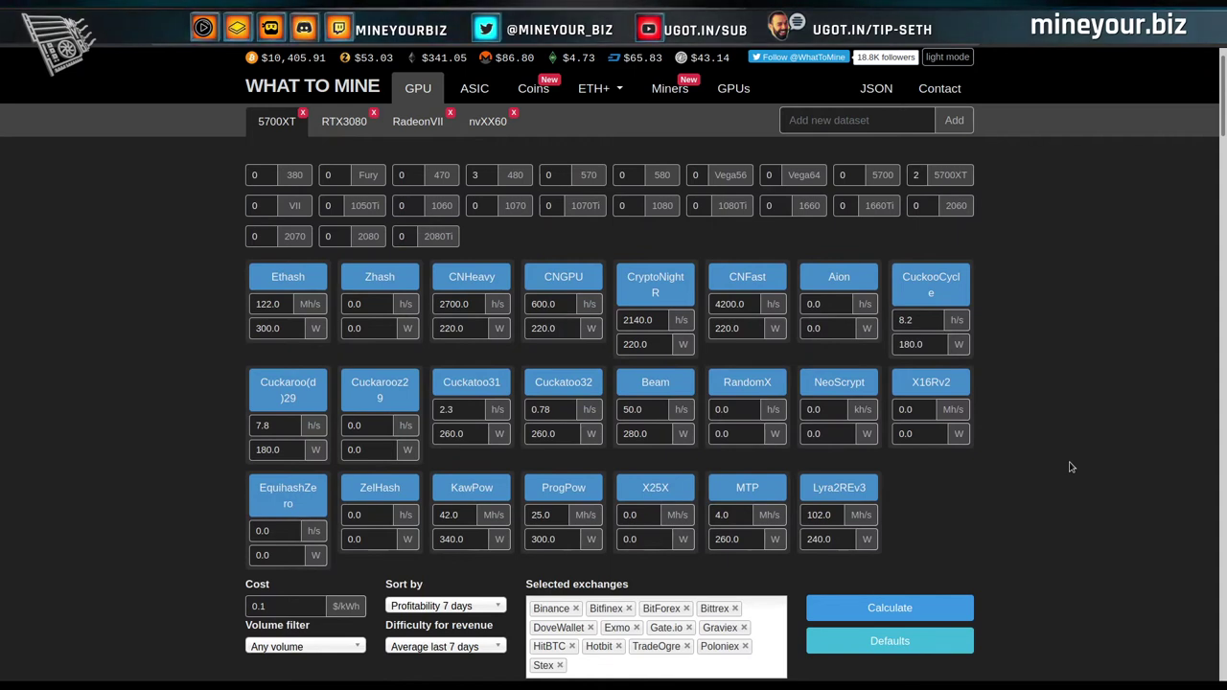
{"action": "scroll", "coordinate": [1072, 467], "scroll_direction": "down", "scroll_amount": 5}
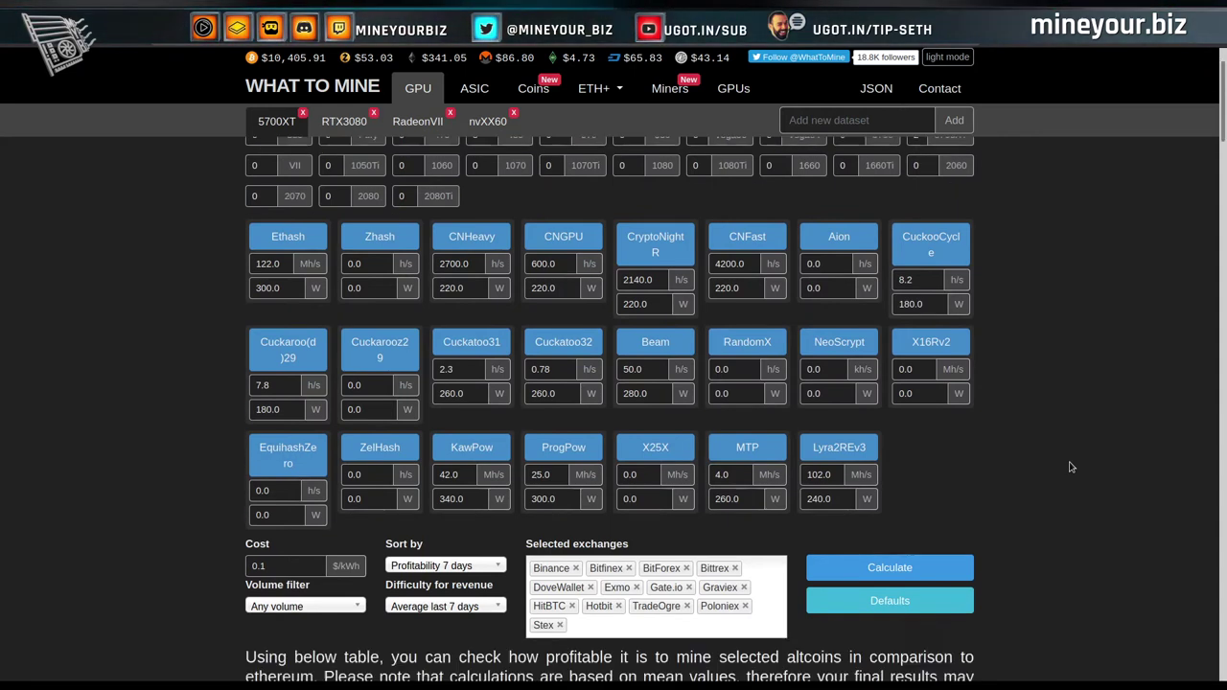
{"action": "scroll", "coordinate": [1053, 439], "scroll_direction": "up", "scroll_amount": 5}
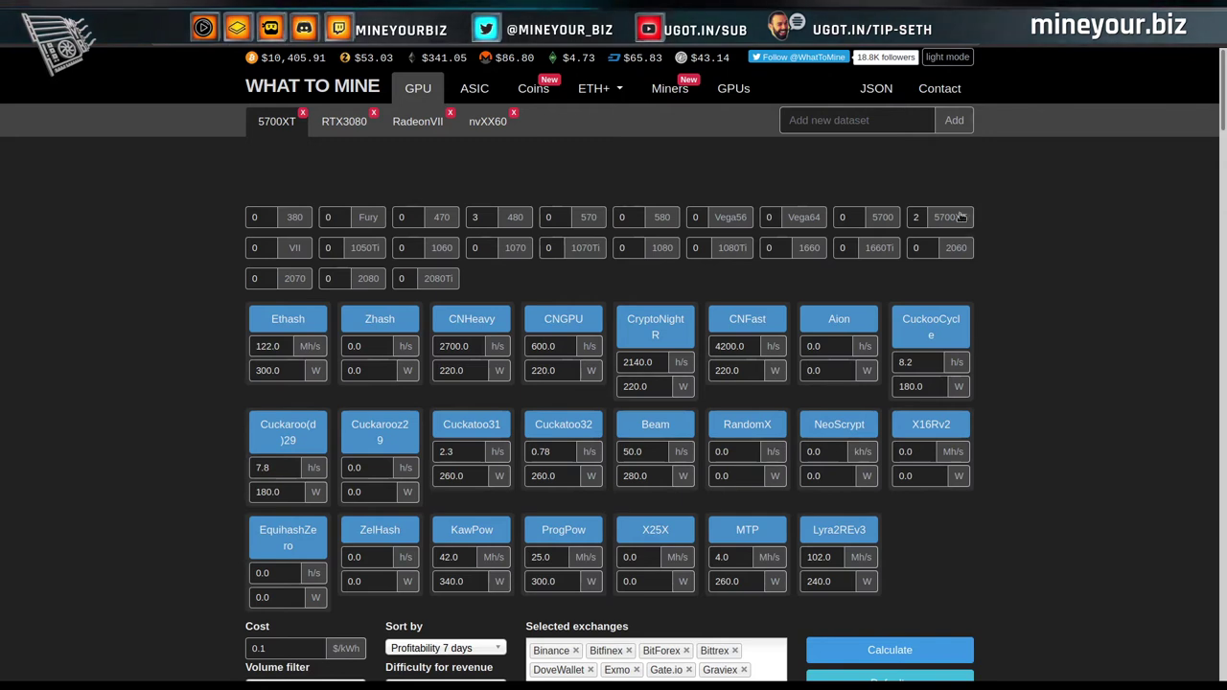
{"action": "mouse_move", "coordinate": [957, 222]}
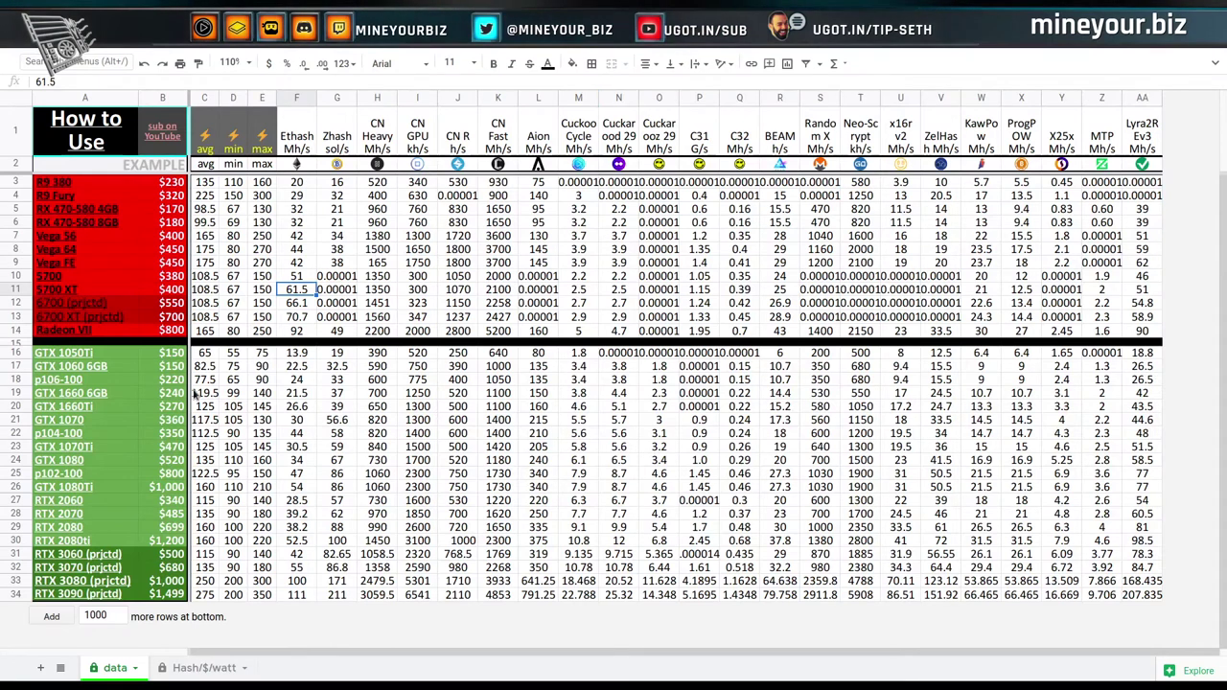
{"action": "left_click", "coordinate": [199, 675]}
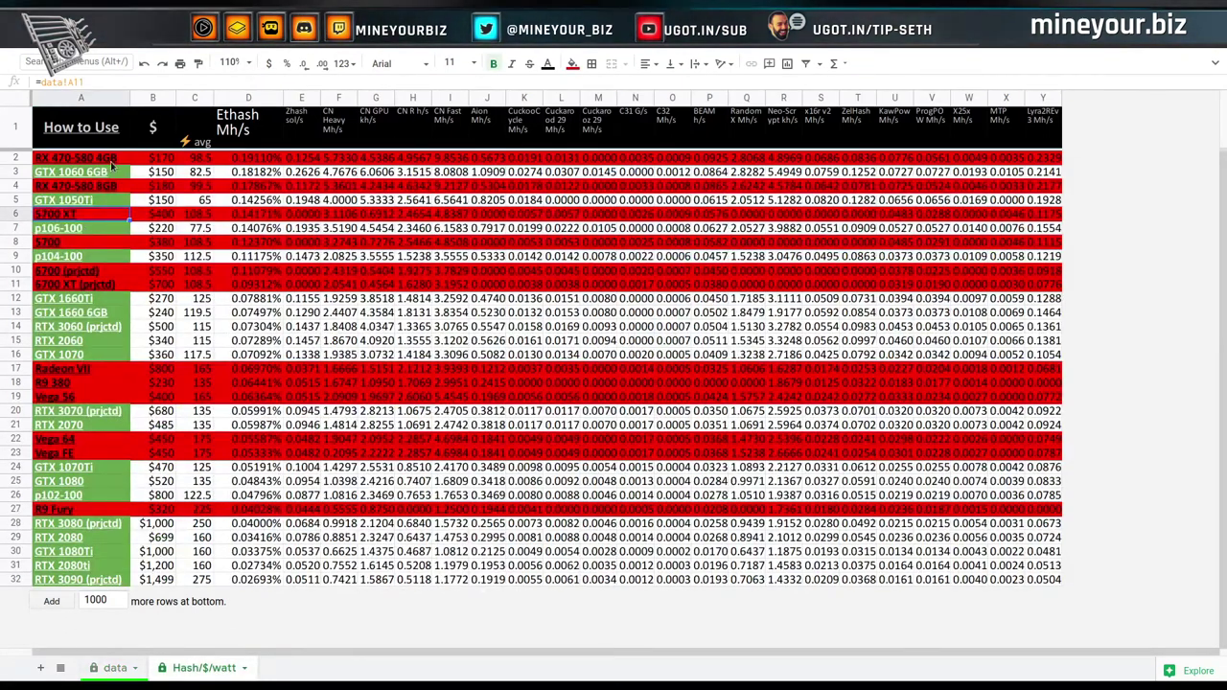
{"action": "mouse_move", "coordinate": [121, 231]}
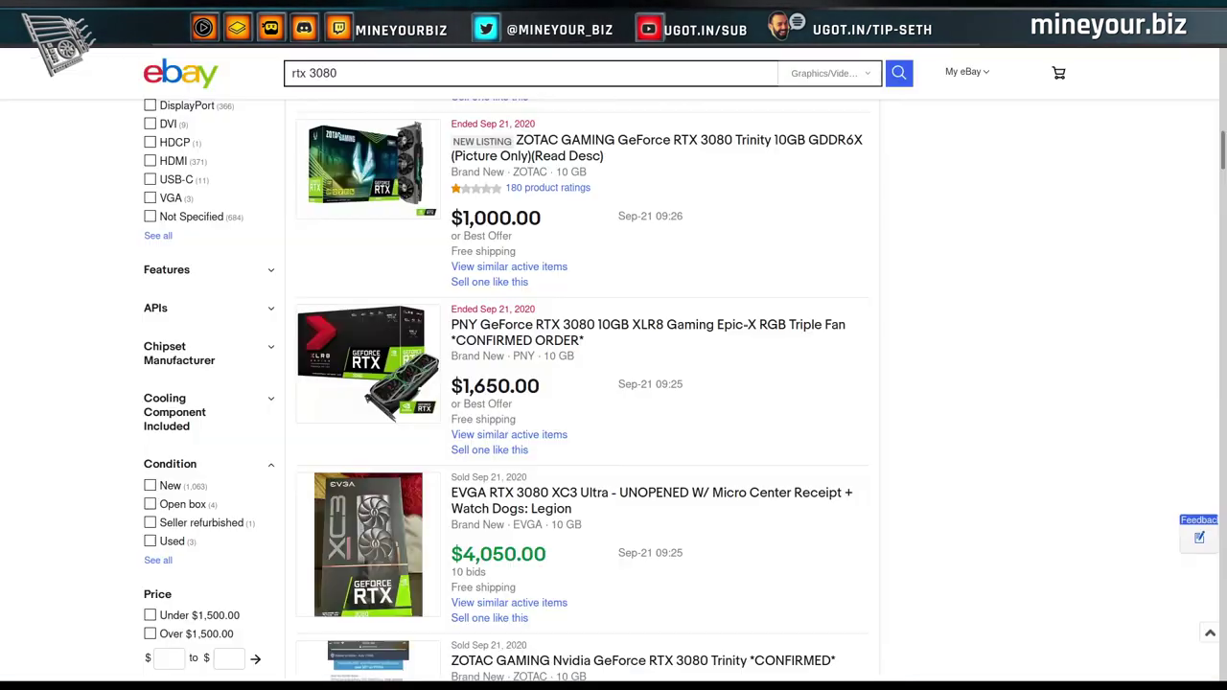
Search eBay completed listings for 'p106-100'.
{"action": "scroll", "coordinate": [431, 220], "scroll_direction": "up", "scroll_amount": 4}
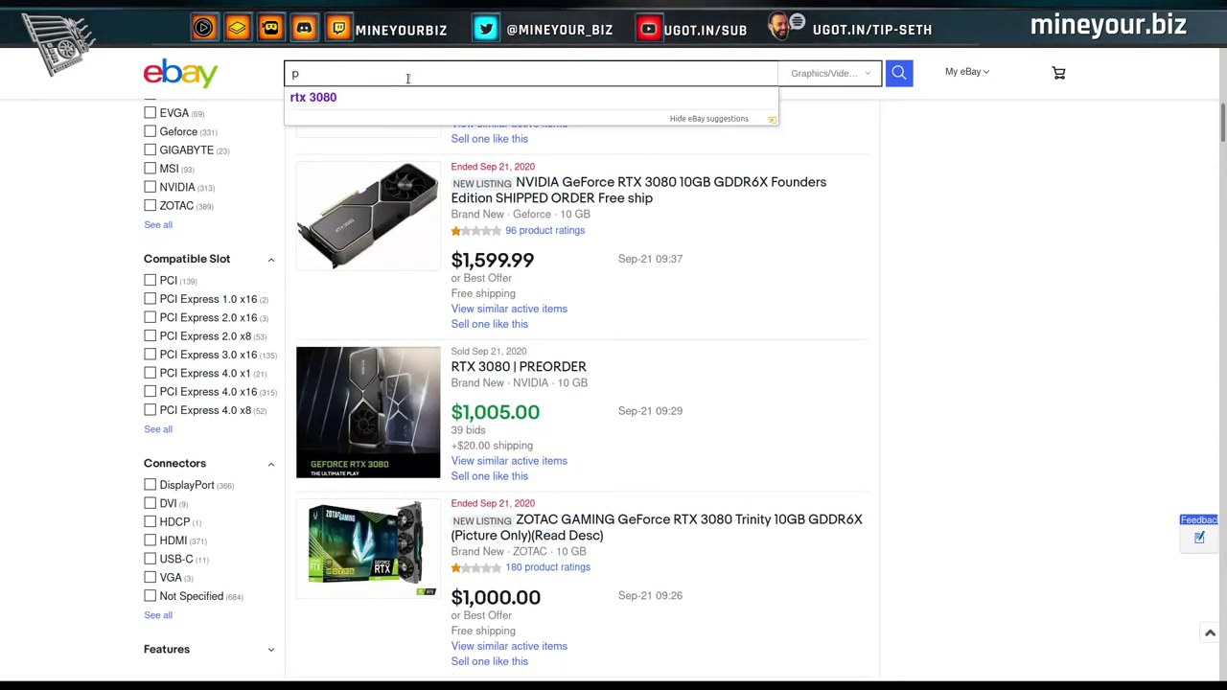
{"action": "type", "text": "106"}
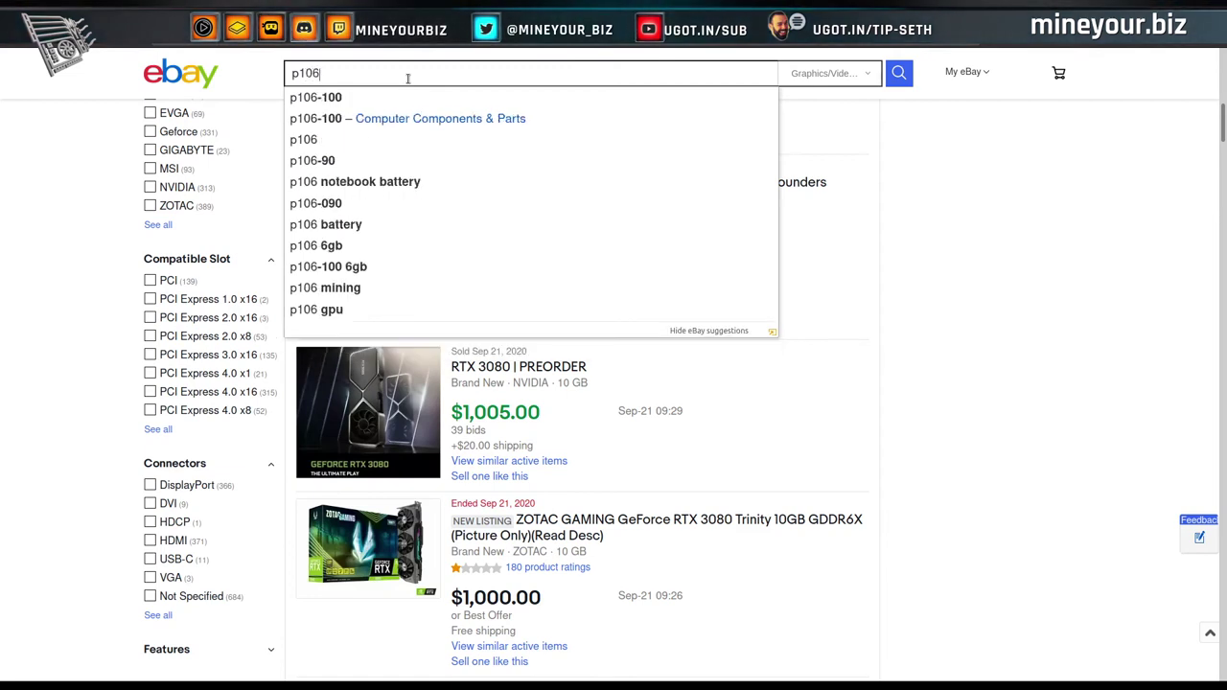
{"action": "type", "text": "-100"}
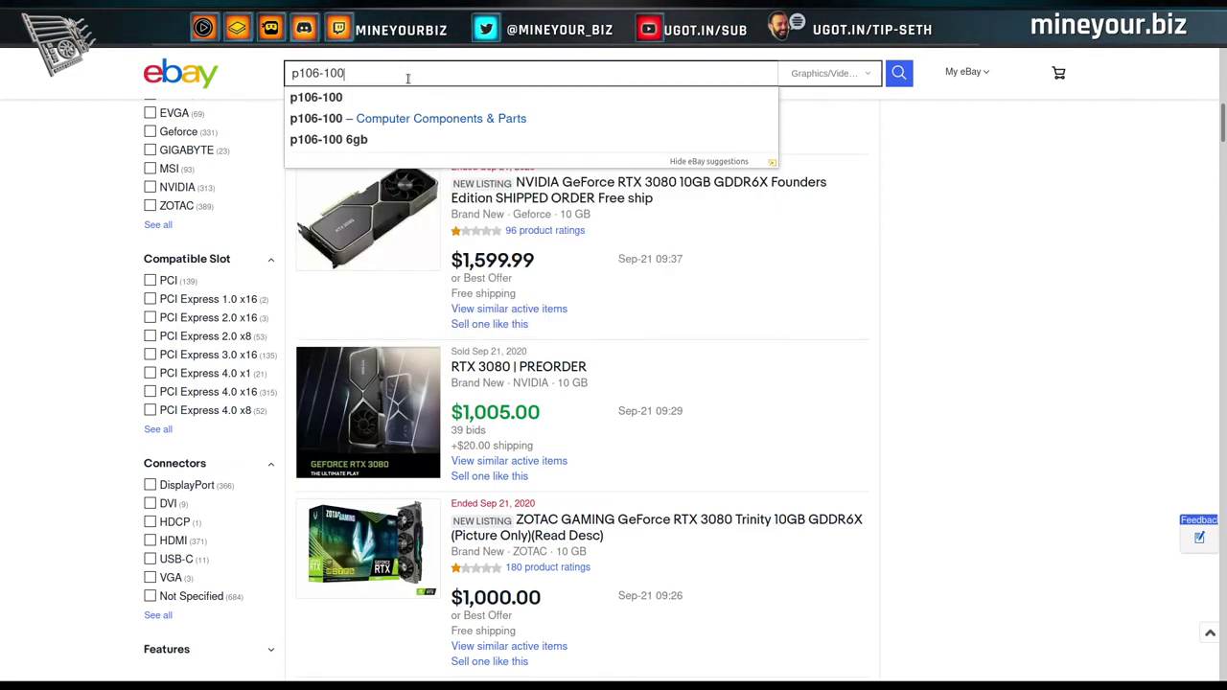
{"action": "key", "text": "Return"}
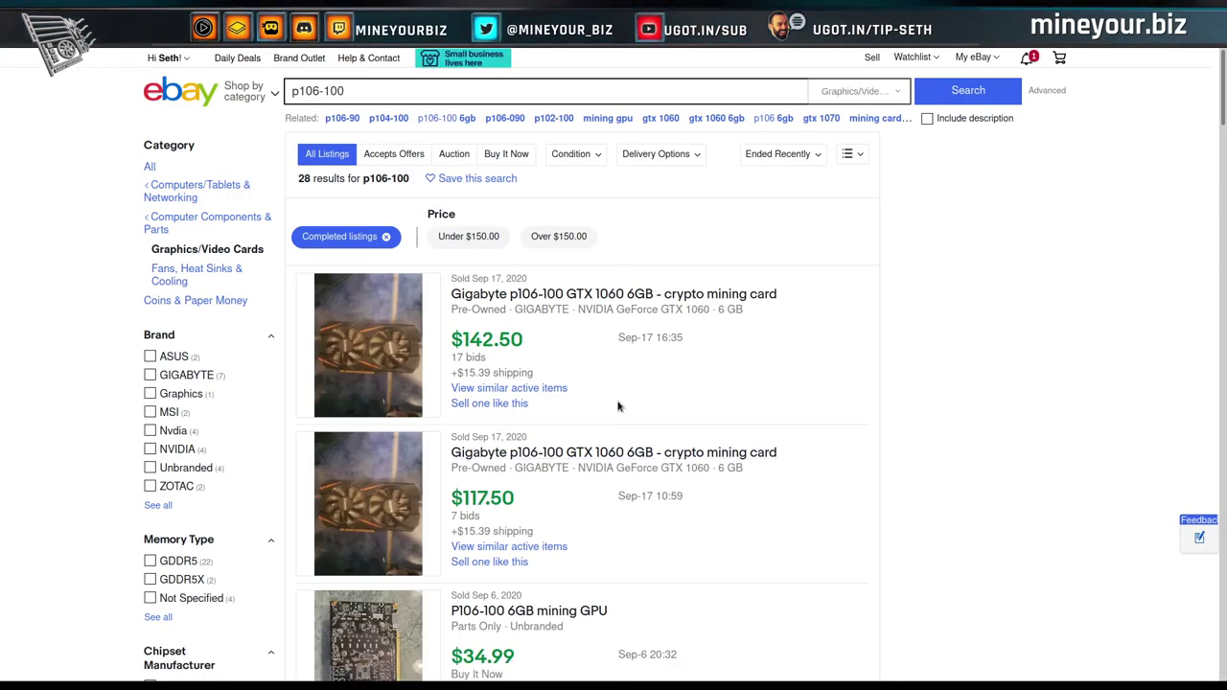
Review p106-100 sold prices, $25 to $127.50, then return to the GPU spreadsheet.
{"action": "scroll", "coordinate": [619, 406], "scroll_direction": "down", "scroll_amount": 2}
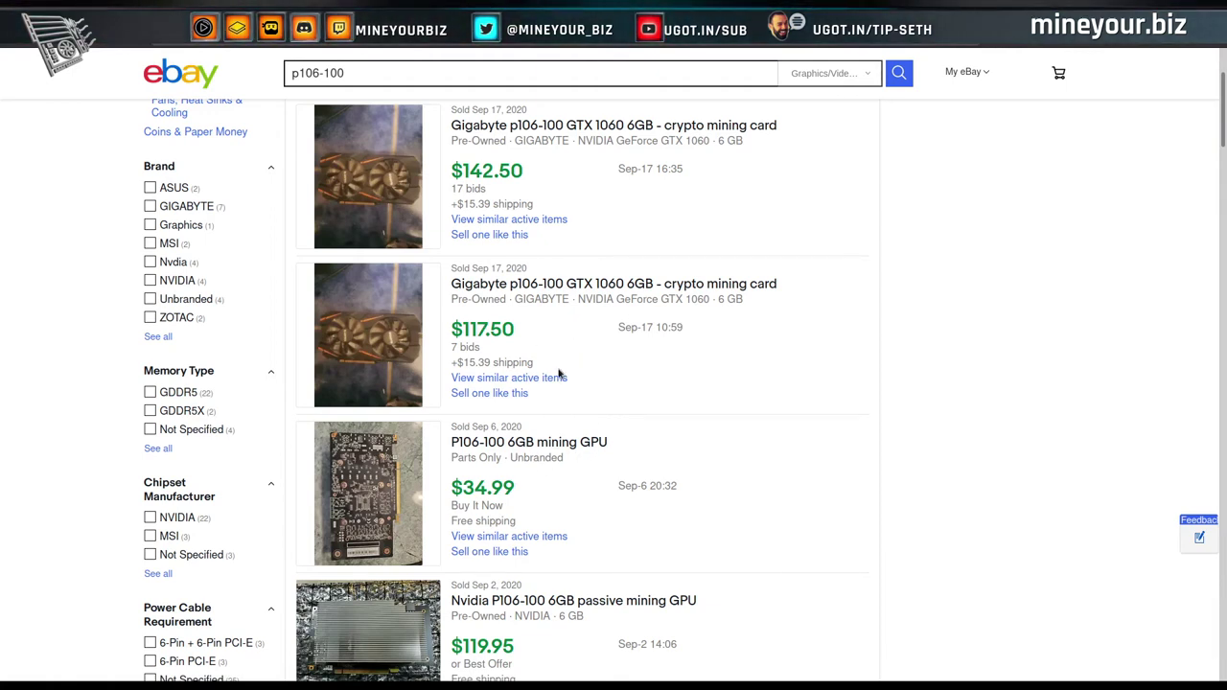
{"action": "scroll", "coordinate": [562, 379], "scroll_direction": "down", "scroll_amount": 3}
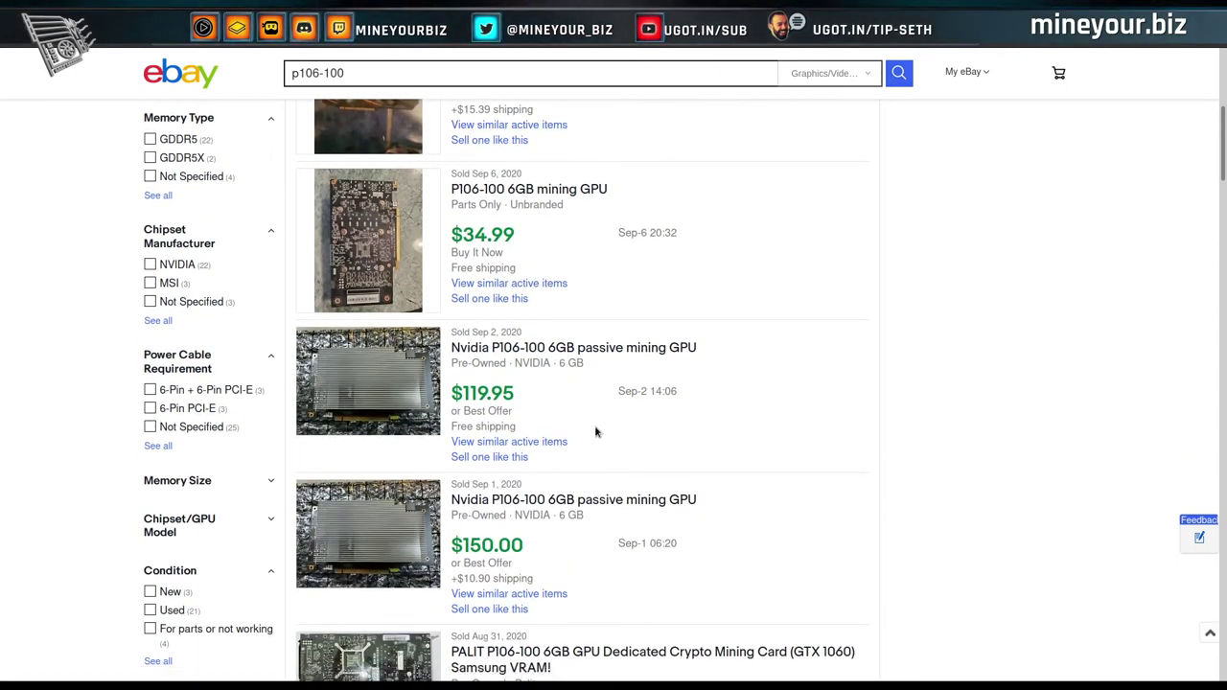
{"action": "scroll", "coordinate": [585, 403], "scroll_direction": "down", "scroll_amount": 3}
{"action": "scroll", "coordinate": [541, 327], "scroll_direction": "down", "scroll_amount": 1}
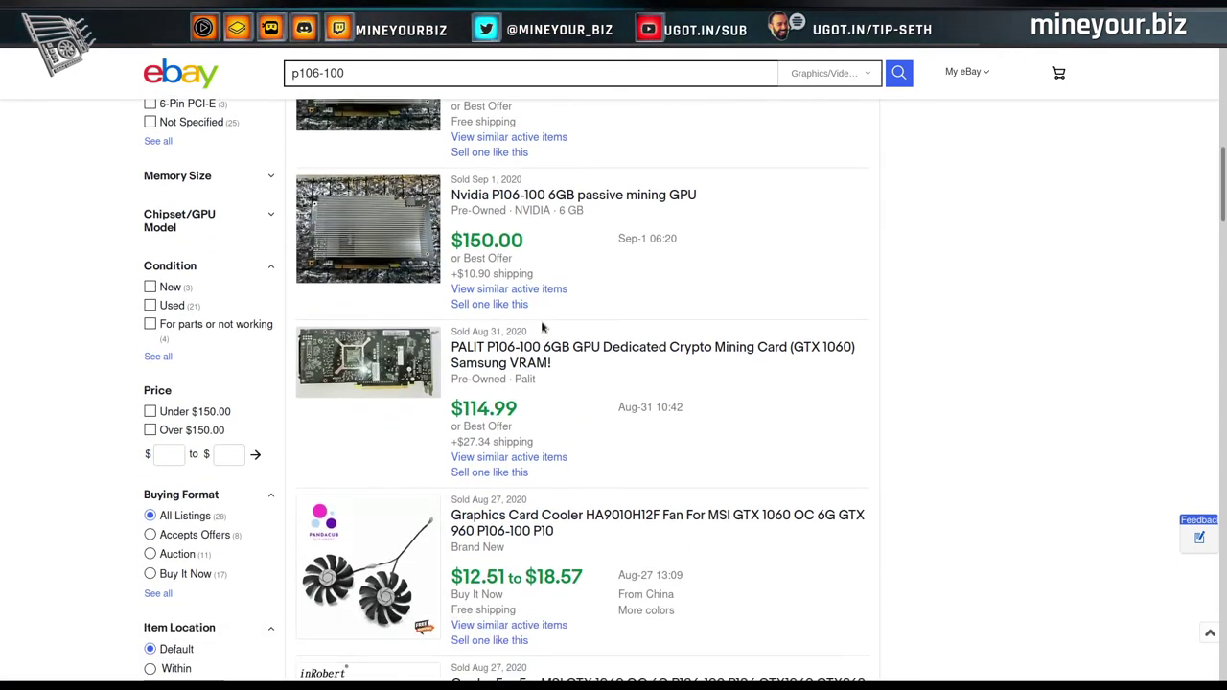
{"action": "scroll", "coordinate": [541, 327], "scroll_direction": "down", "scroll_amount": 1}
{"action": "scroll", "coordinate": [575, 403], "scroll_direction": "down", "scroll_amount": 2}
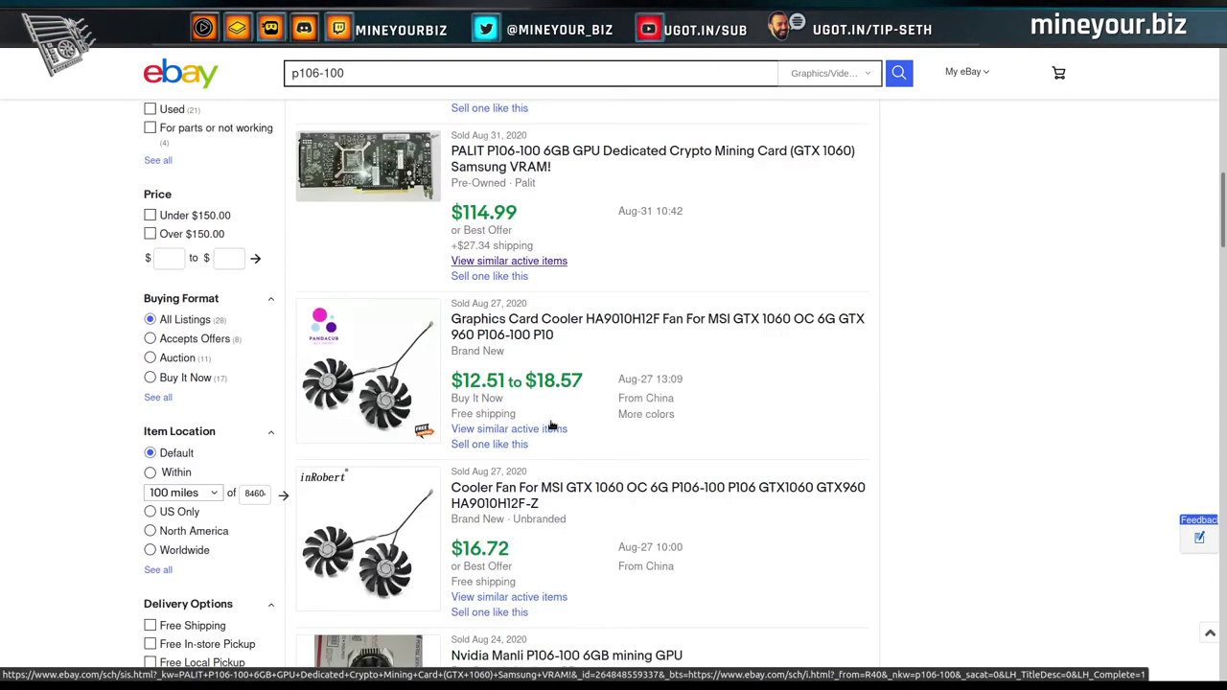
{"action": "scroll", "coordinate": [548, 402], "scroll_direction": "down", "scroll_amount": 4}
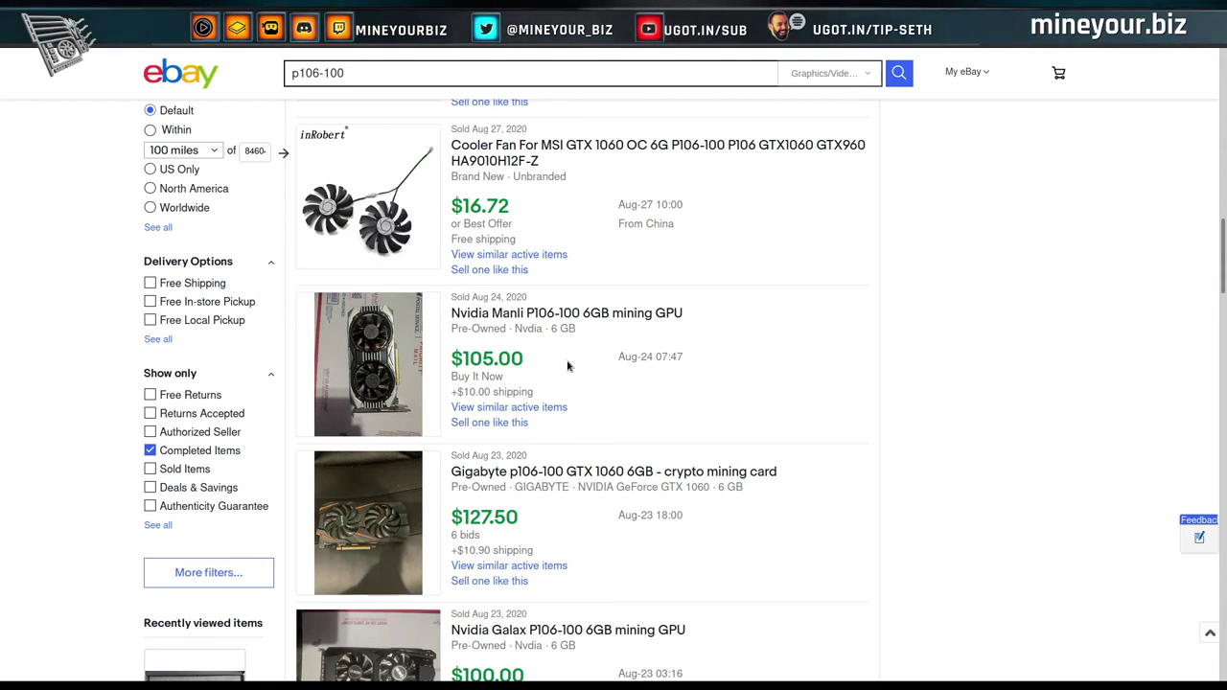
{"action": "scroll", "coordinate": [567, 364], "scroll_direction": "down", "scroll_amount": 1}
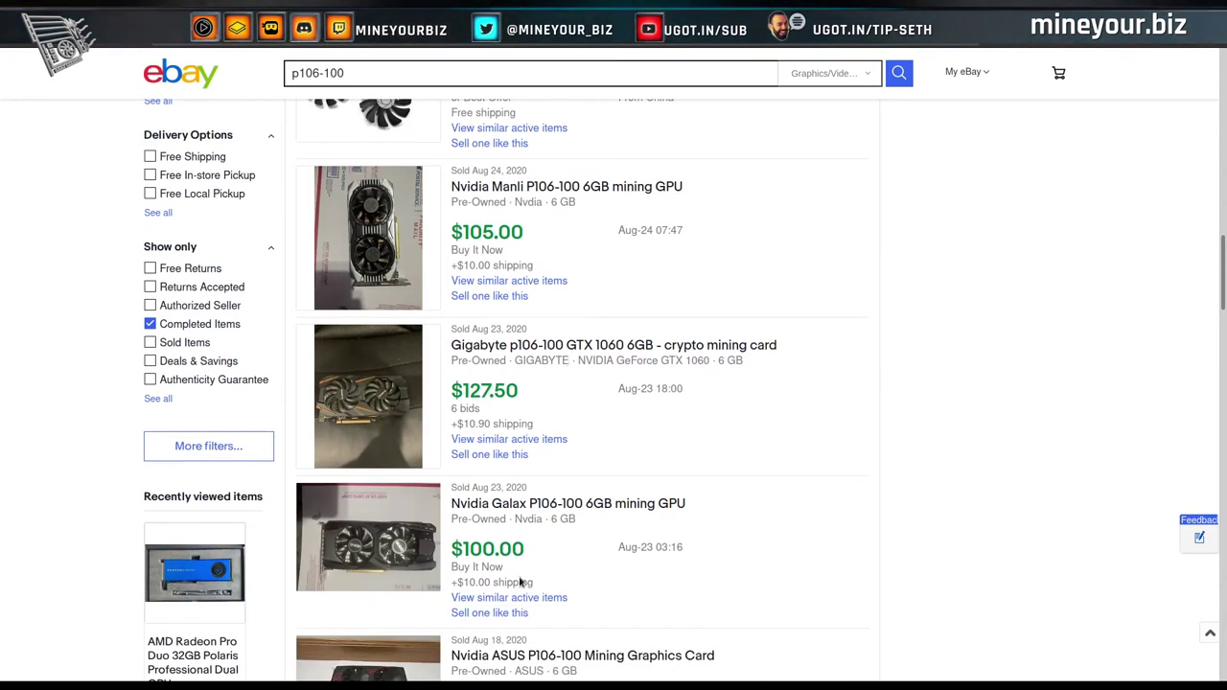
{"action": "scroll", "coordinate": [617, 444], "scroll_direction": "down", "scroll_amount": 3}
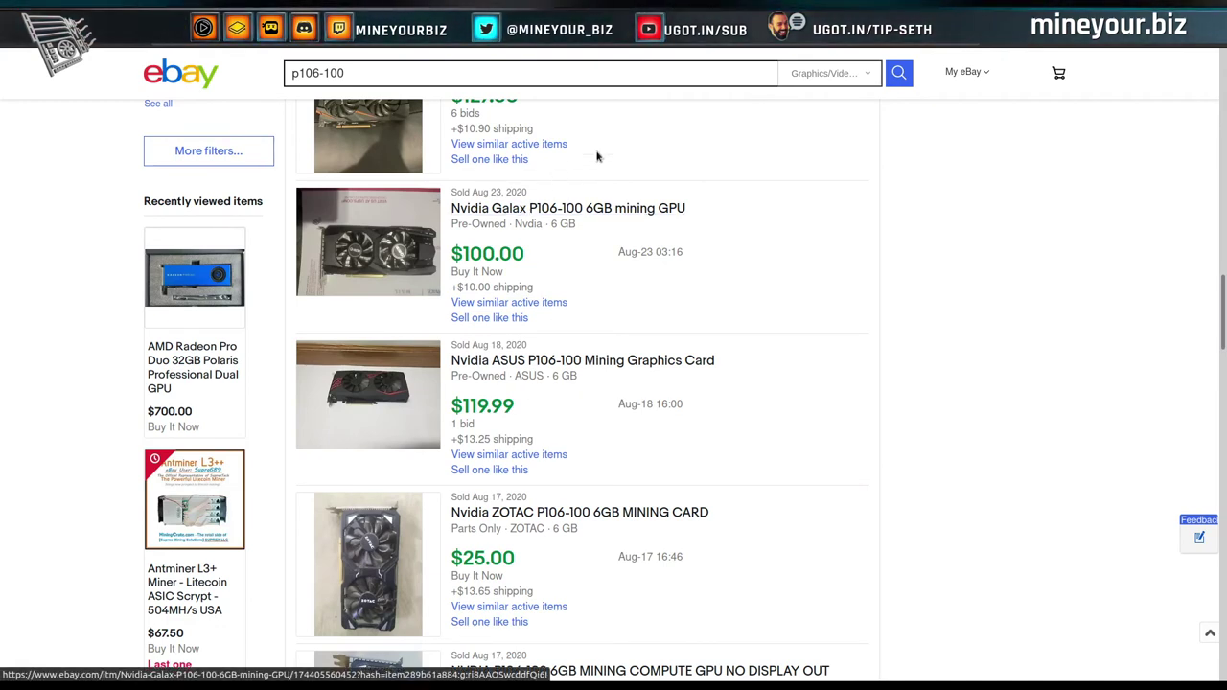
{"action": "key", "text": "ctrl+Tab"}
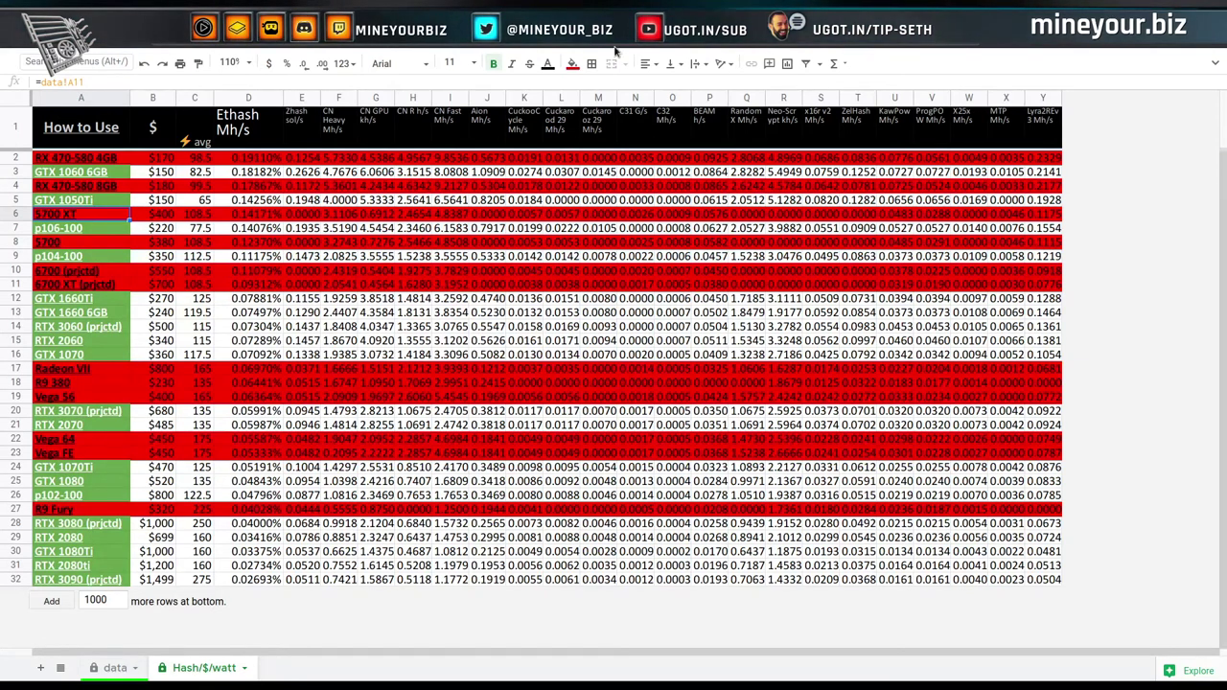
In the nvXX60 dataset, exclude the 2060s and set seven 1060 cards.
{"action": "key", "text": "ctrl+Tab"}
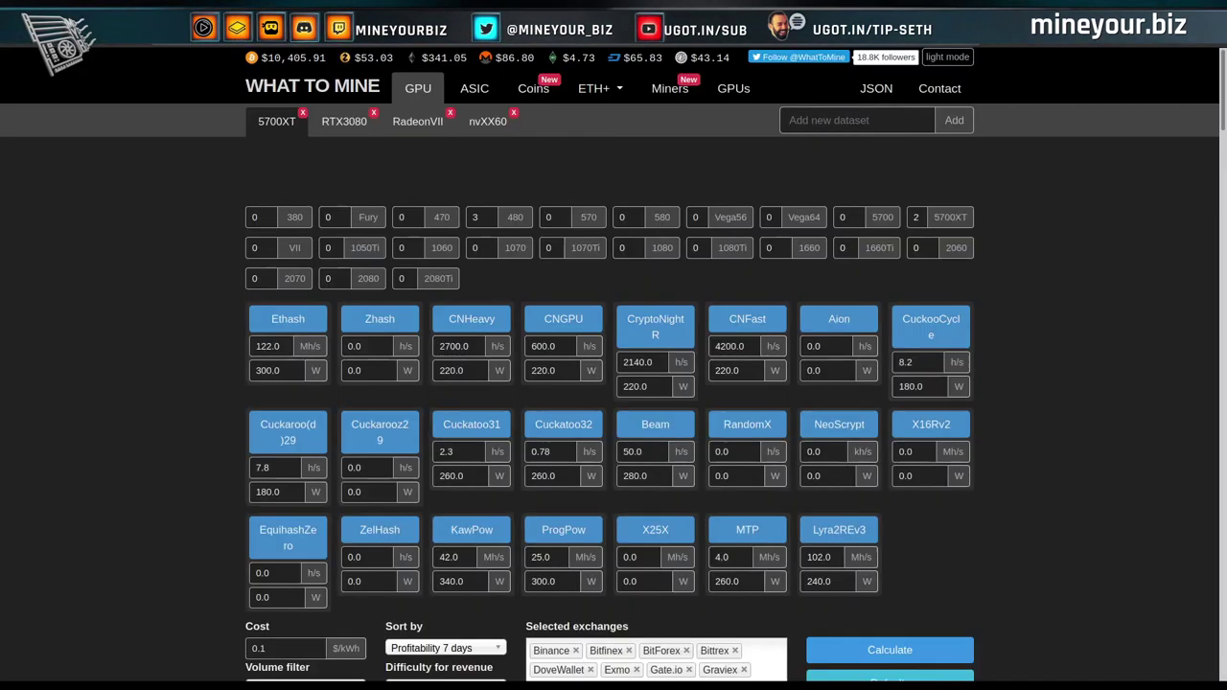
{"action": "left_click", "coordinate": [439, 250]}
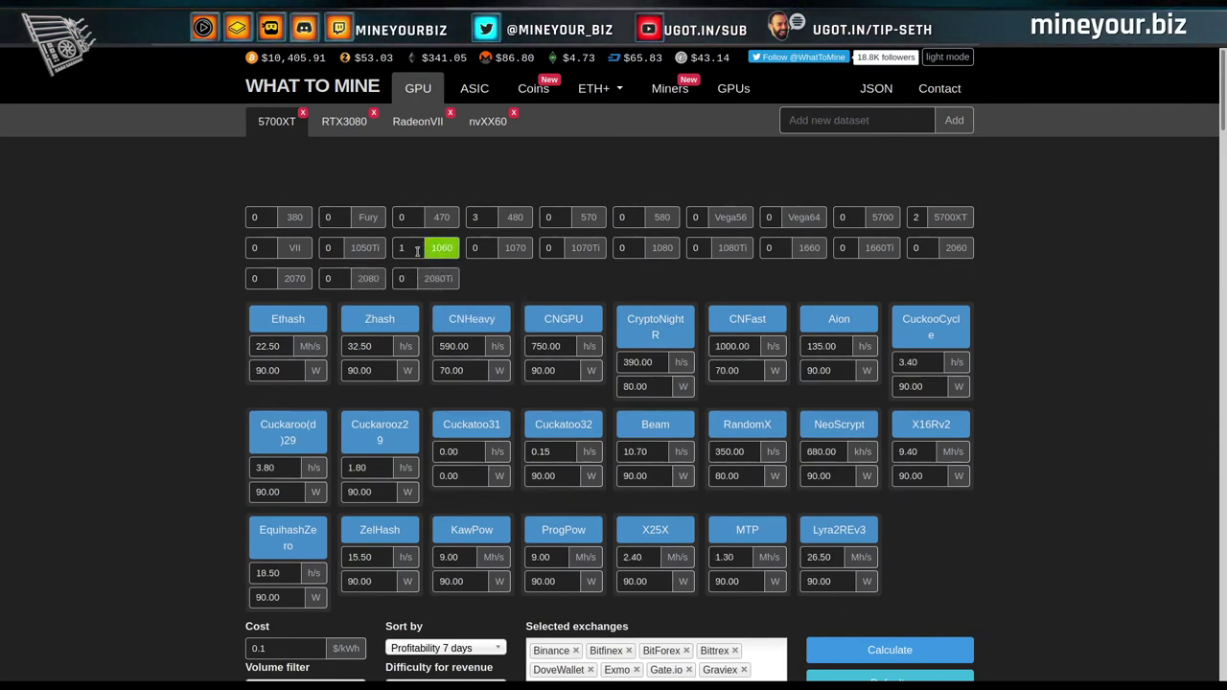
{"action": "left_click", "coordinate": [436, 254]}
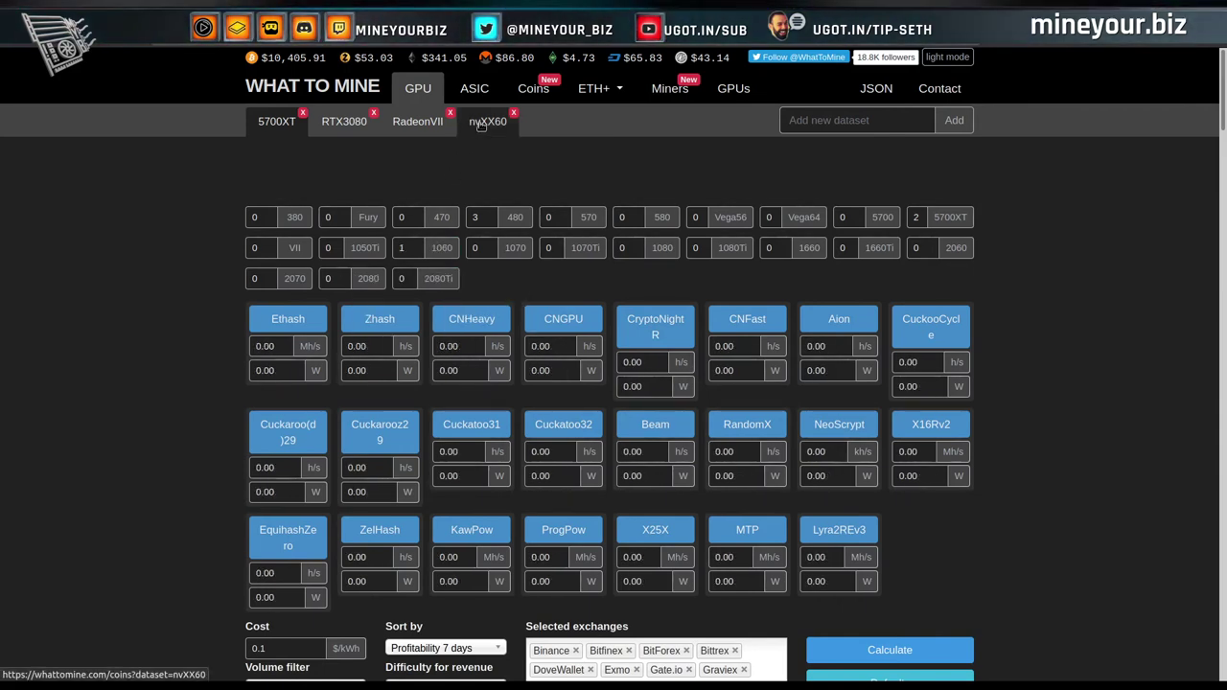
{"action": "left_click", "coordinate": [484, 123]}
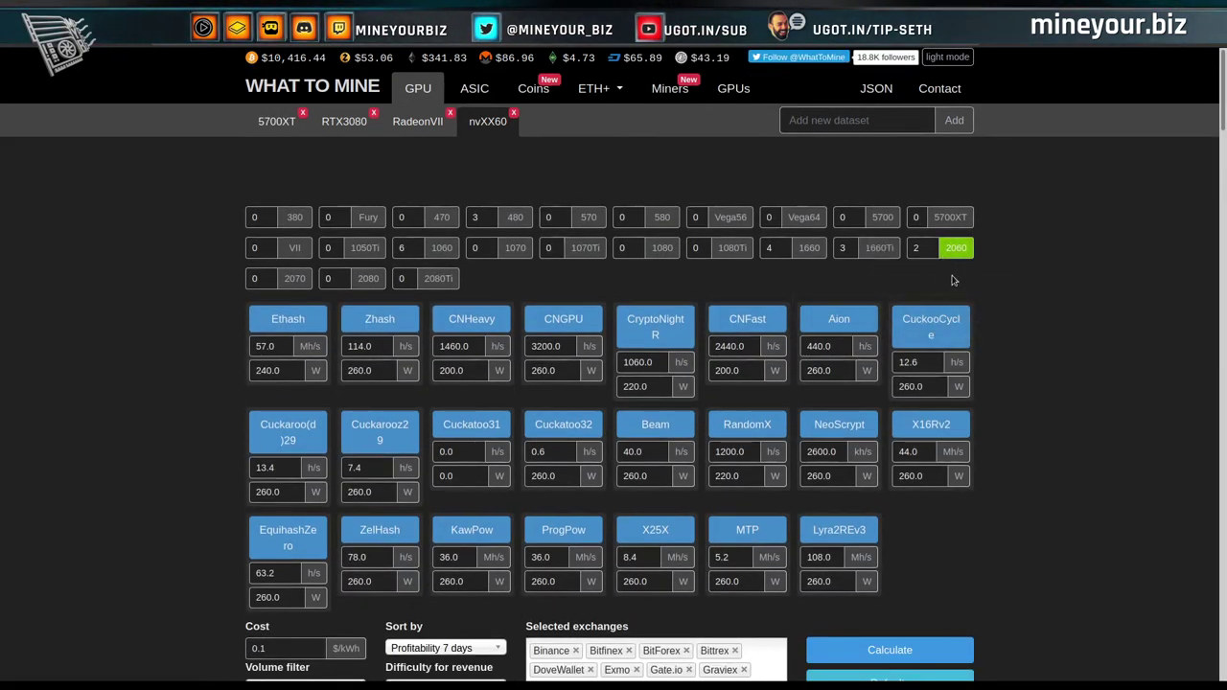
{"action": "left_click", "coordinate": [956, 251]}
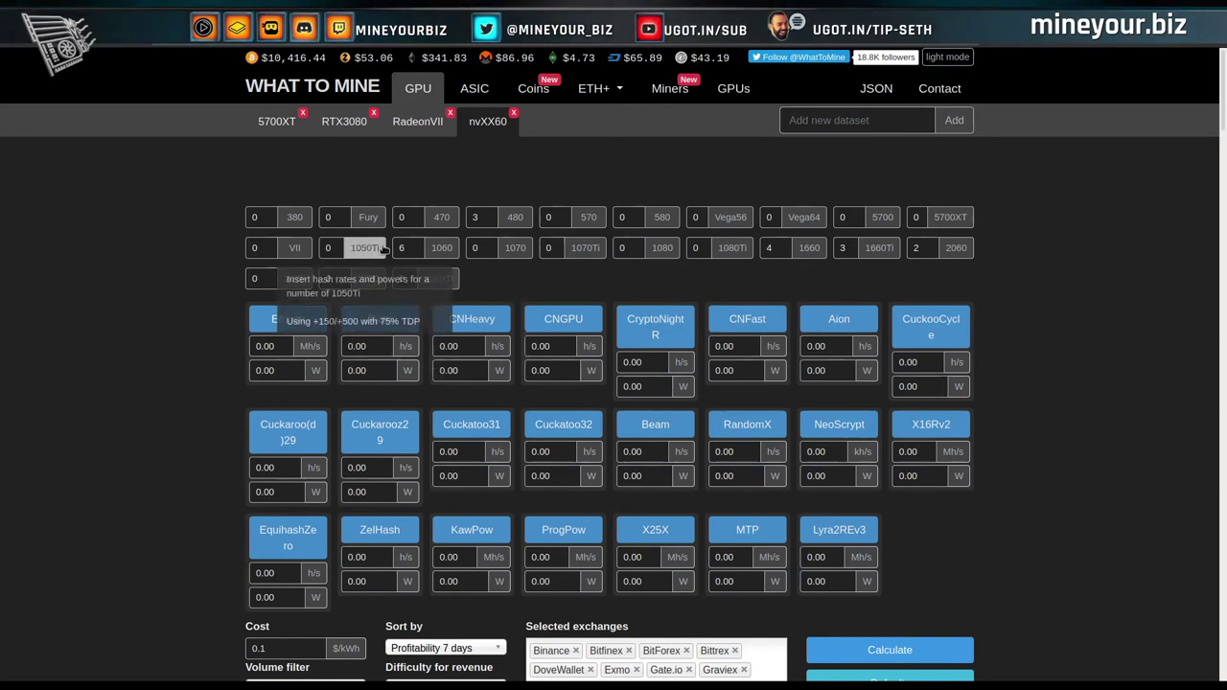
{"action": "left_click", "coordinate": [414, 250]}
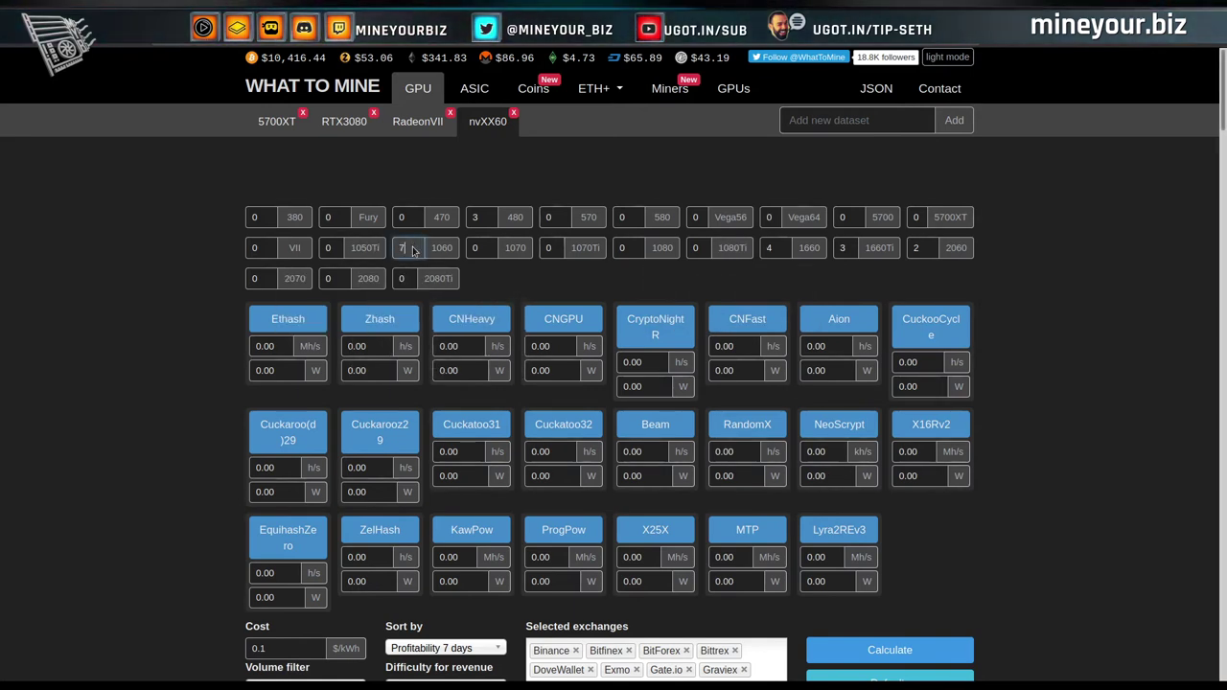
{"action": "left_click", "coordinate": [440, 249]}
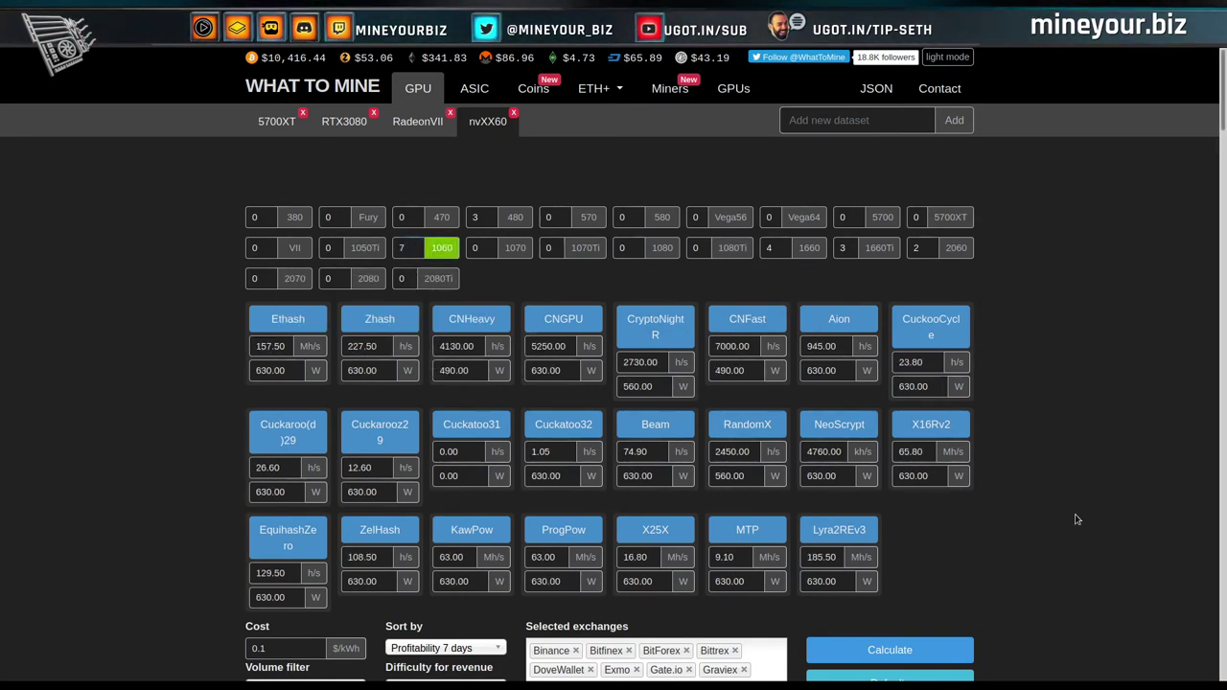
Calculate Ethash profitability for seven 1060s, review it, then load the 5700XT dataset.
{"action": "scroll", "coordinate": [1077, 520], "scroll_direction": "down", "scroll_amount": 3}
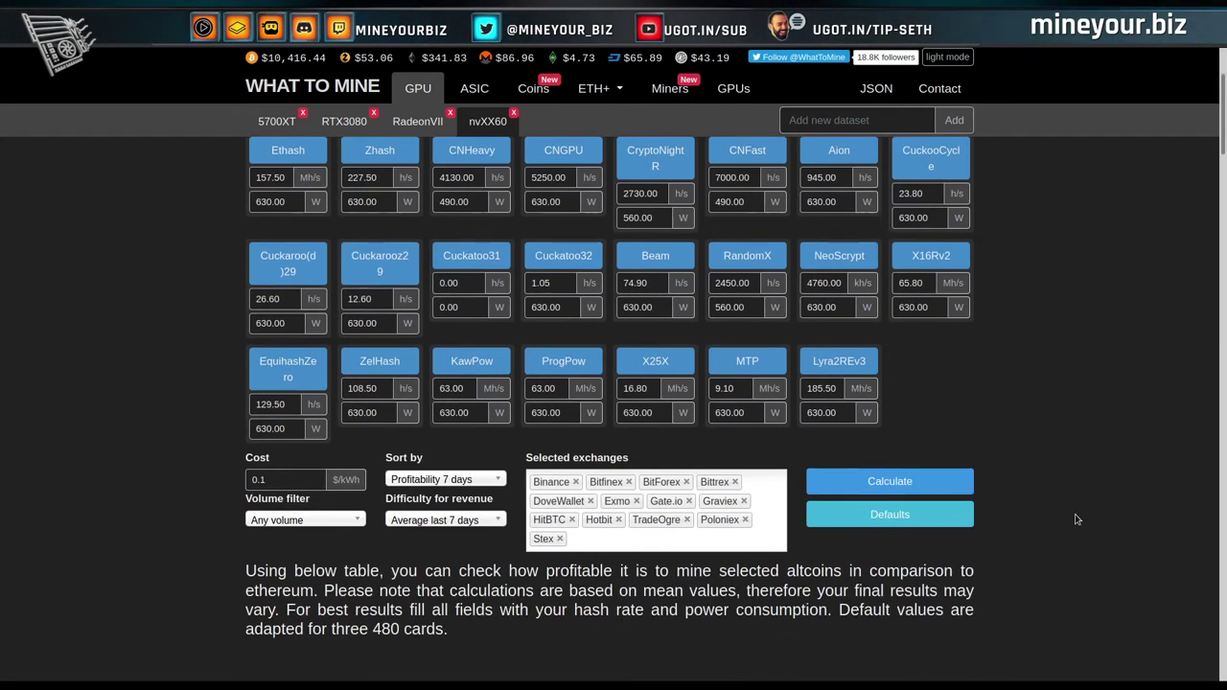
{"action": "left_click", "coordinate": [913, 482]}
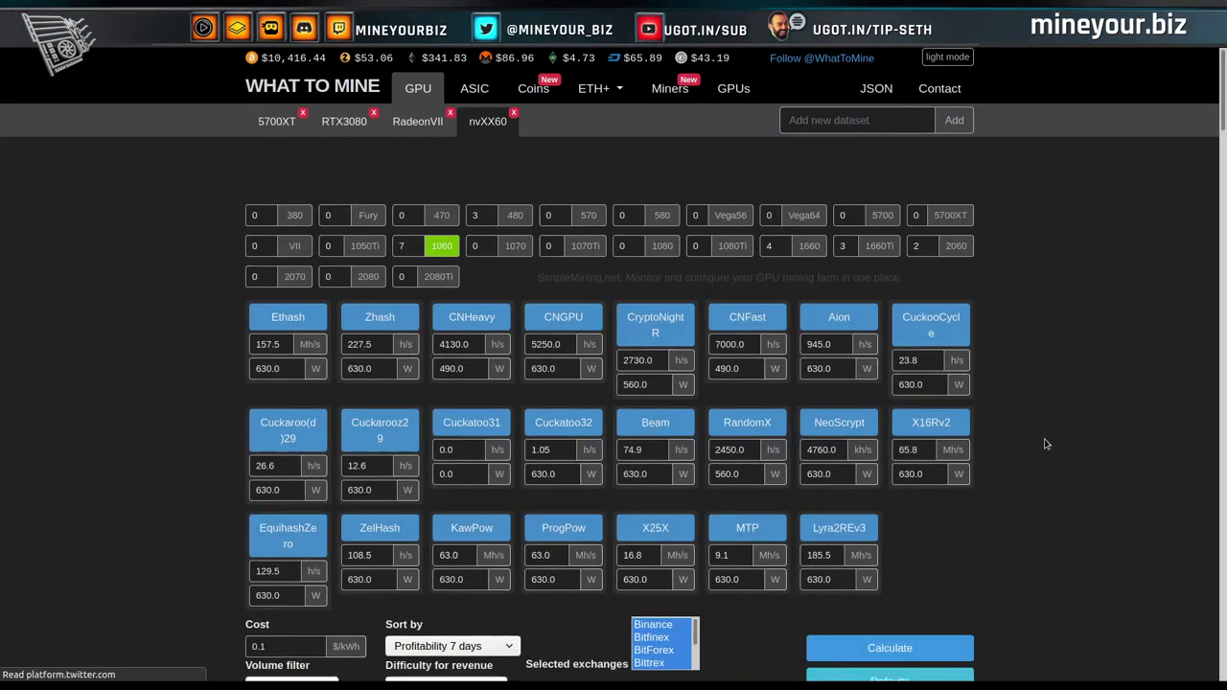
{"action": "scroll", "coordinate": [1047, 444], "scroll_direction": "down", "scroll_amount": 5}
{"action": "scroll", "coordinate": [1047, 444], "scroll_direction": "down", "scroll_amount": 2}
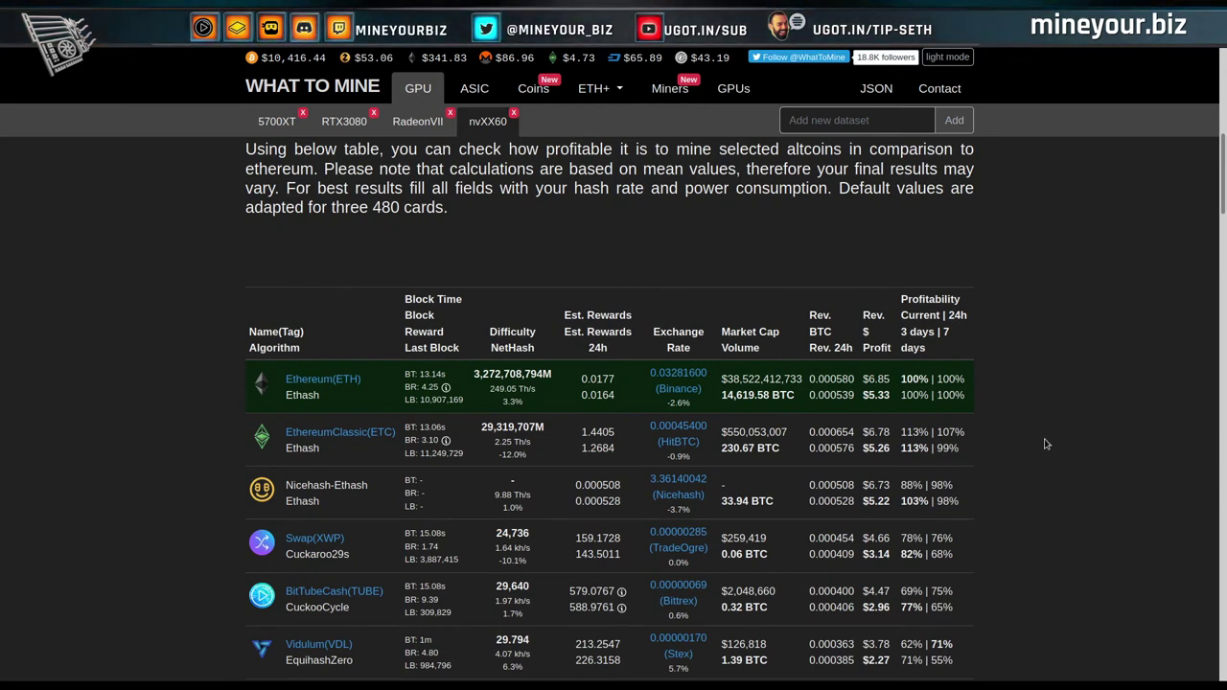
{"action": "scroll", "coordinate": [1047, 444], "scroll_direction": "up", "scroll_amount": 7}
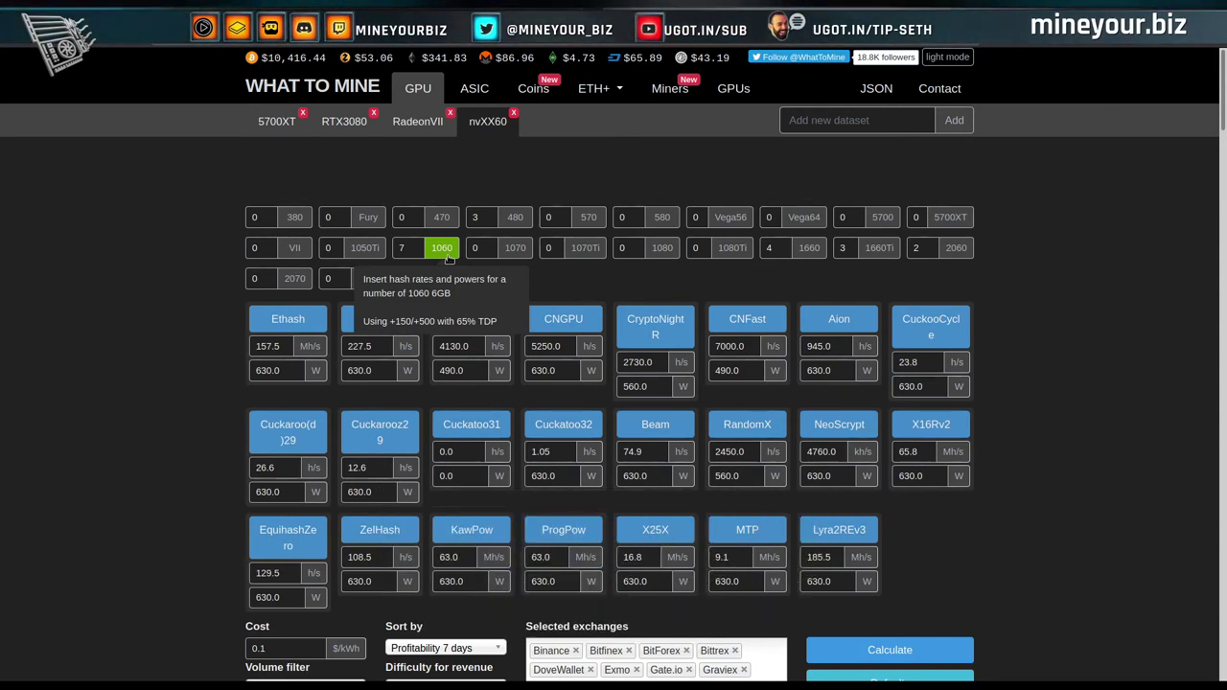
{"action": "left_click", "coordinate": [447, 256]}
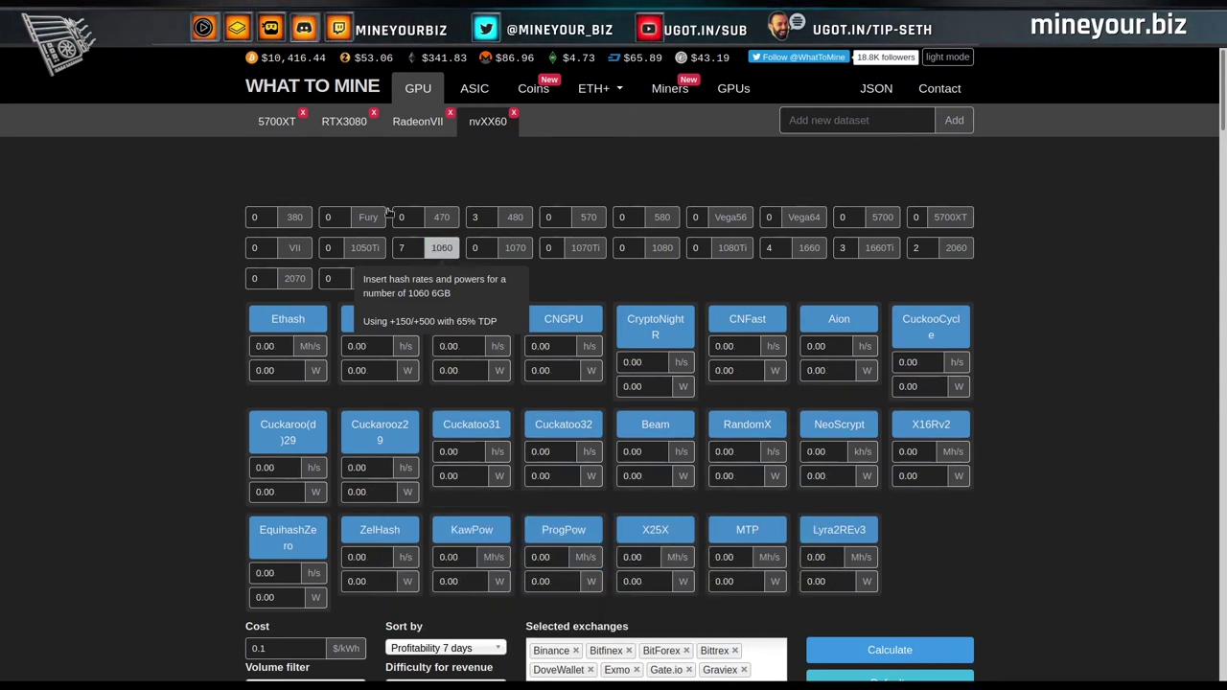
{"action": "left_click", "coordinate": [281, 135]}
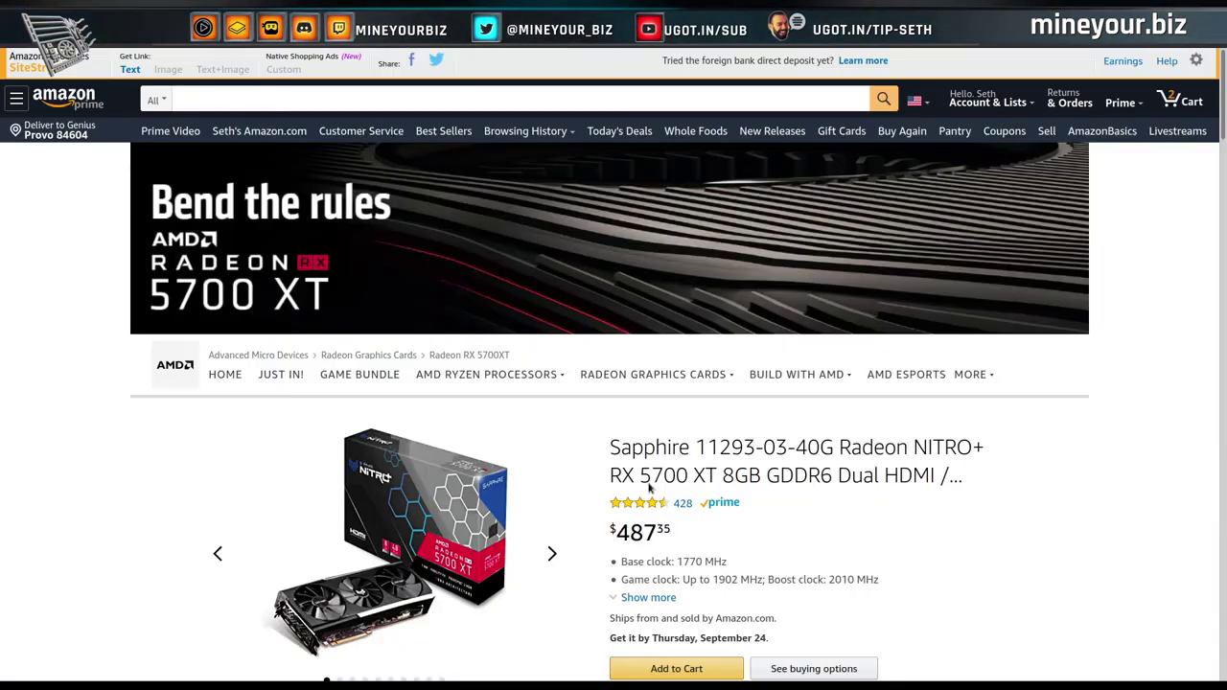
Open the Sapphire RX 5700 XT listing, then search Amazon for 'rx 580 8gb'.
{"action": "left_click", "coordinate": [684, 449]}
{"action": "left_click", "coordinate": [384, 96]}
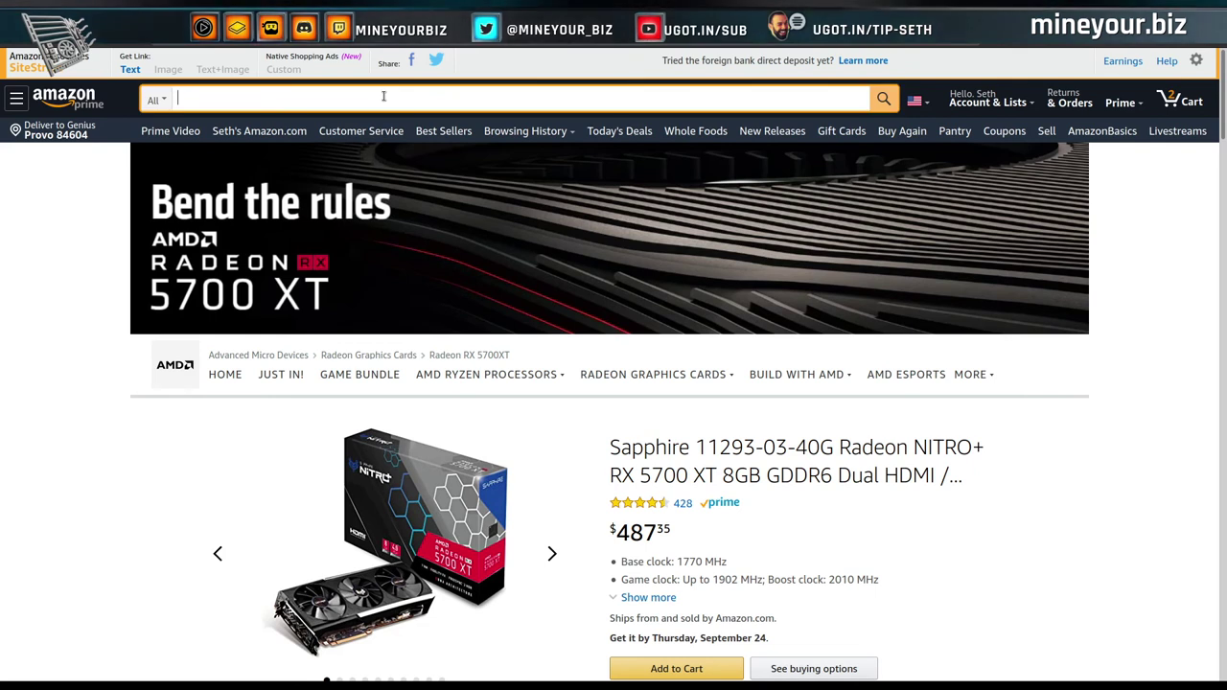
{"action": "type", "text": "rx 580"}
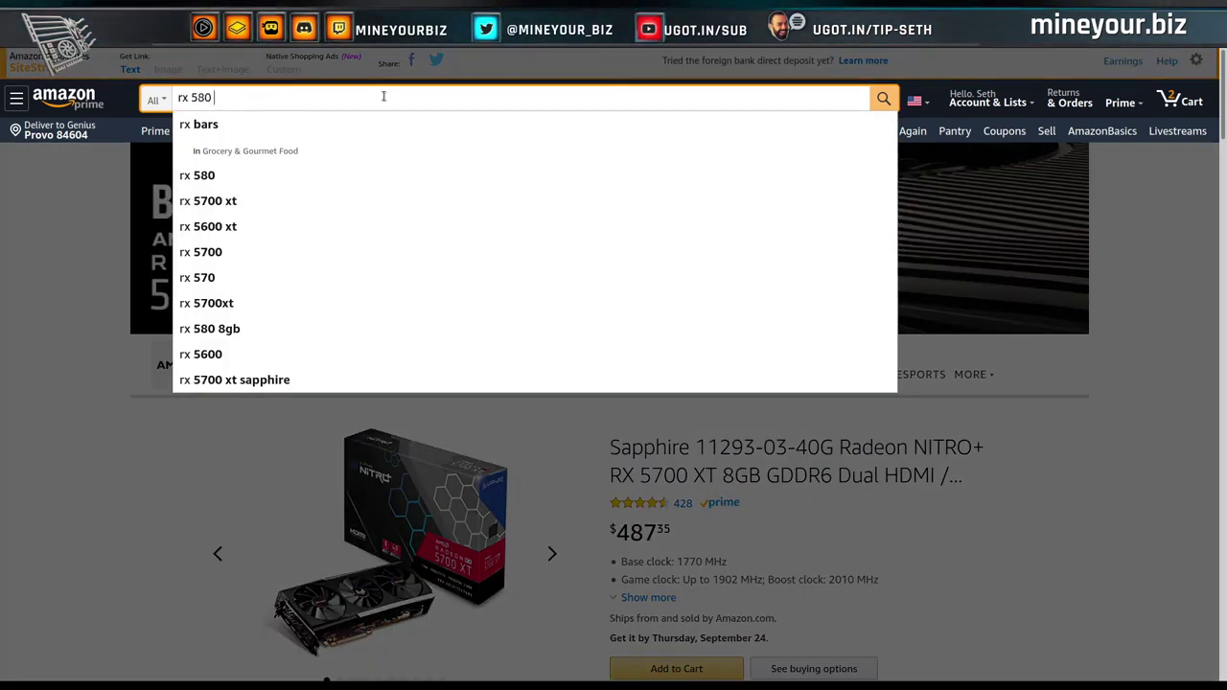
{"action": "type", "text": " 8gb"}
{"action": "key", "text": "Return"}
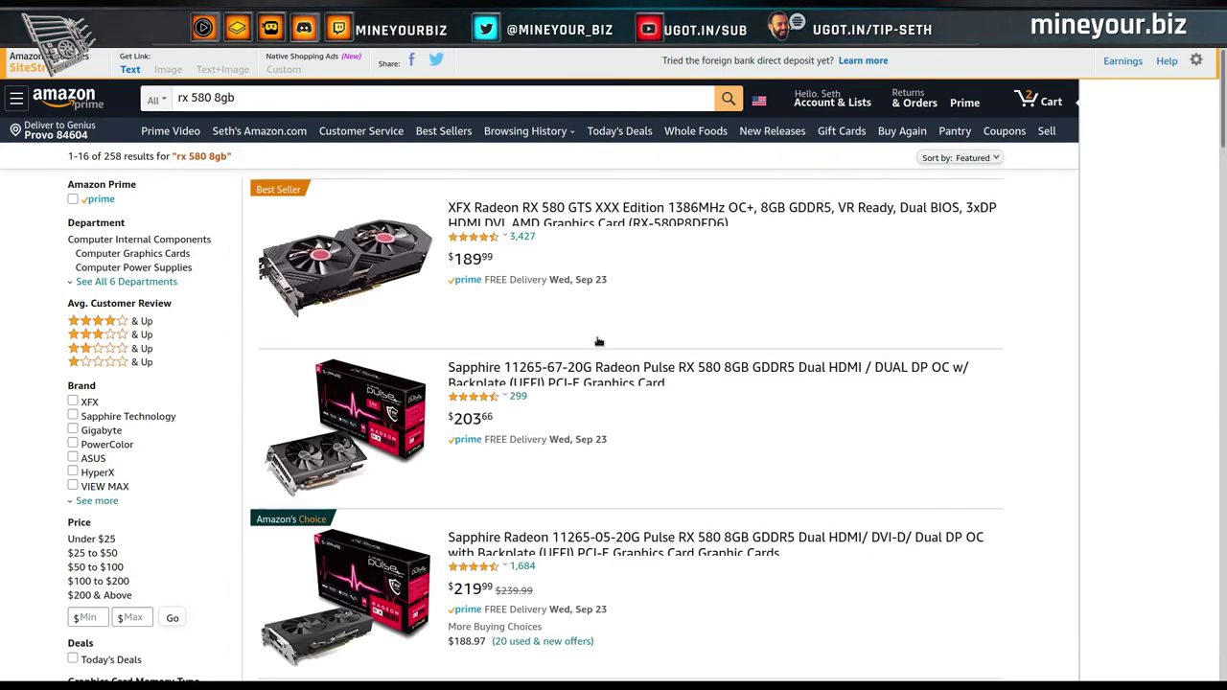
Compare the Amazon RX 580 8GB results priced from $159.99 to $339.99.
{"action": "scroll", "coordinate": [542, 353], "scroll_direction": "down", "scroll_amount": 8}
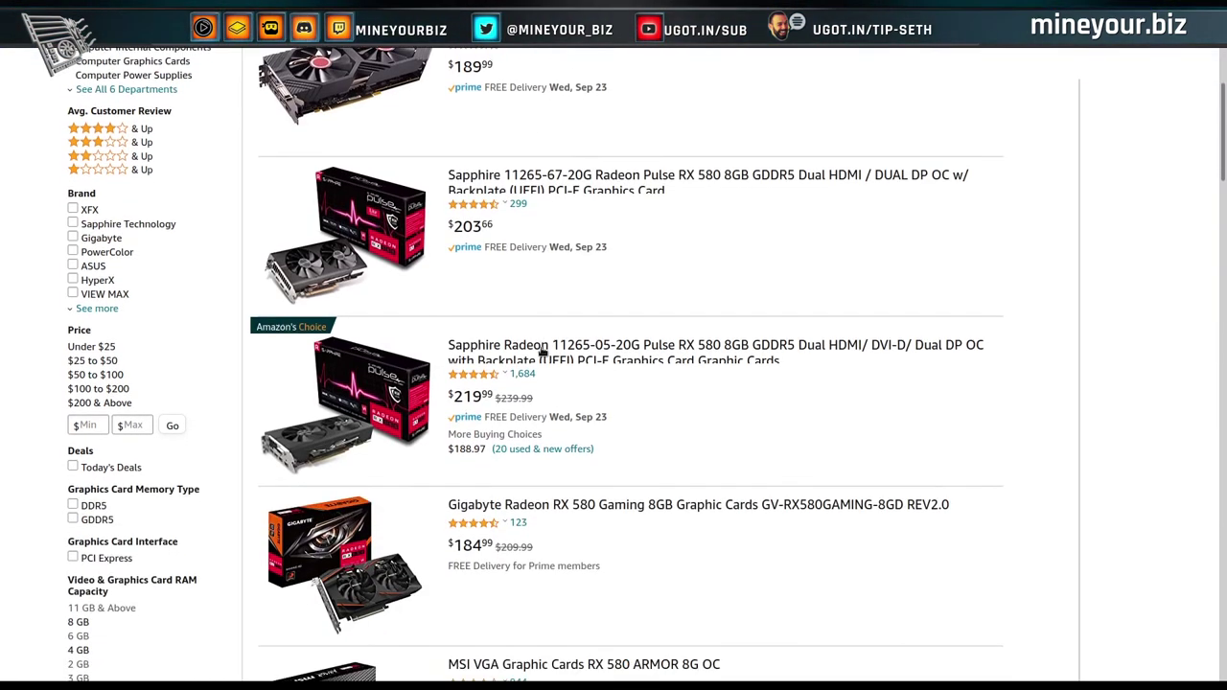
{"action": "scroll", "coordinate": [542, 353], "scroll_direction": "up", "scroll_amount": 1}
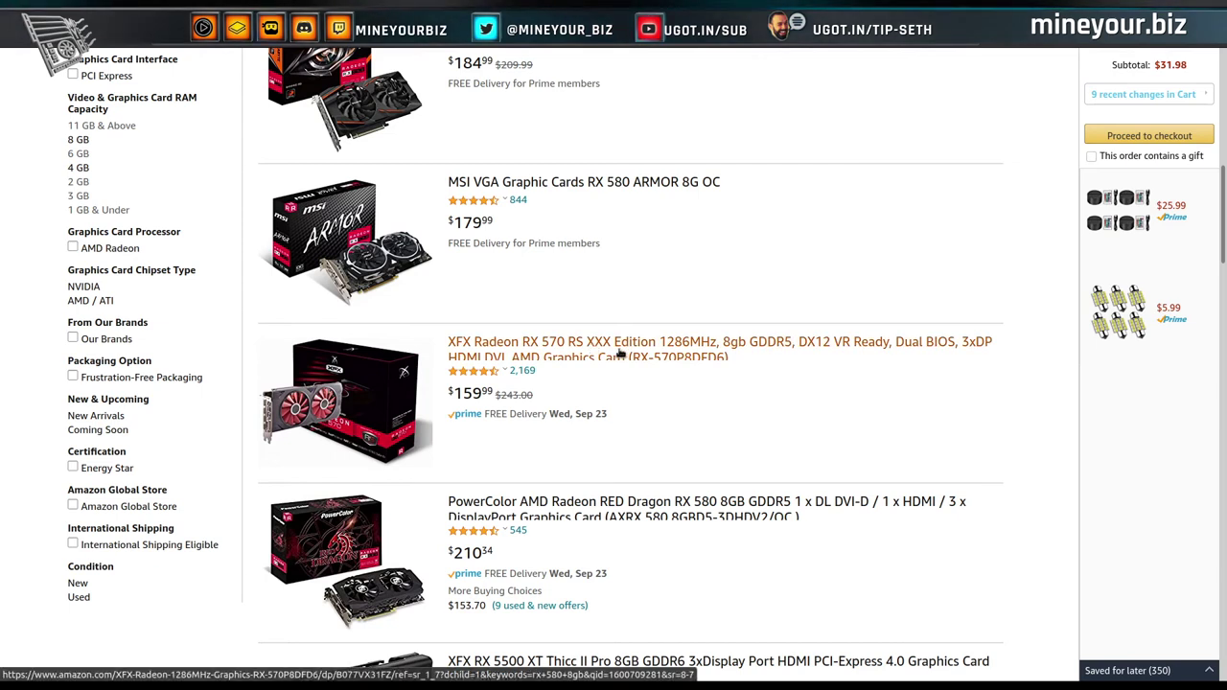
{"action": "scroll", "coordinate": [633, 392], "scroll_direction": "down", "scroll_amount": 2}
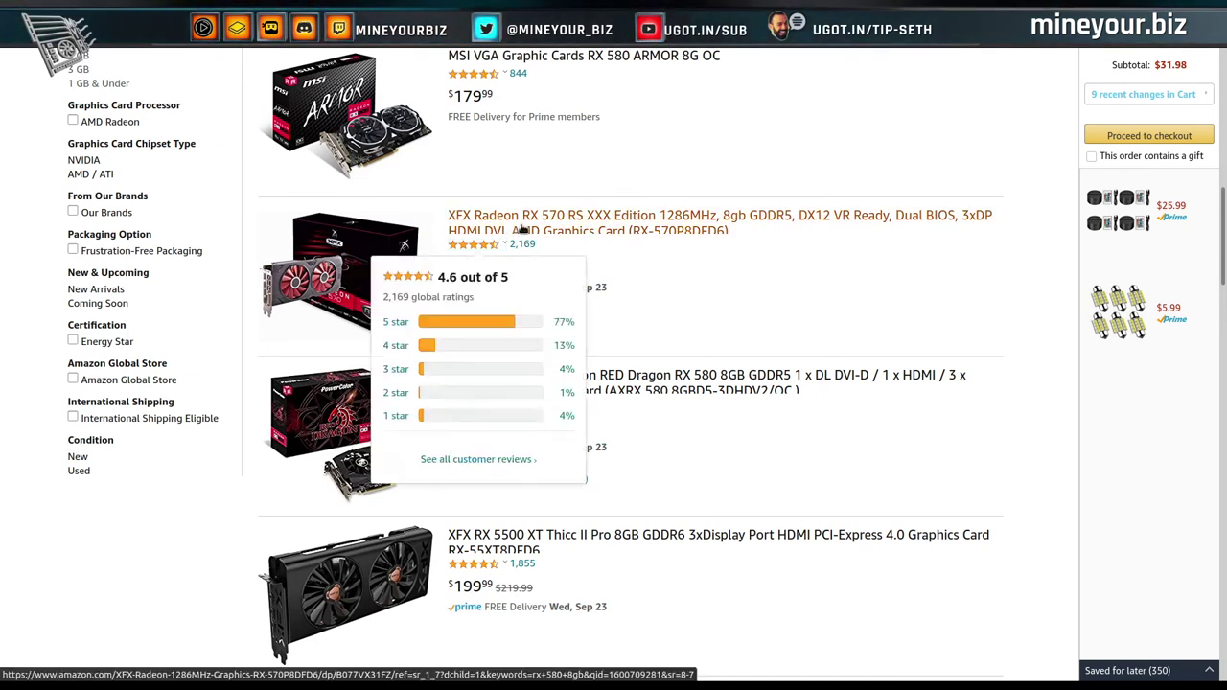
{"action": "scroll", "coordinate": [606, 344], "scroll_direction": "down", "scroll_amount": 3}
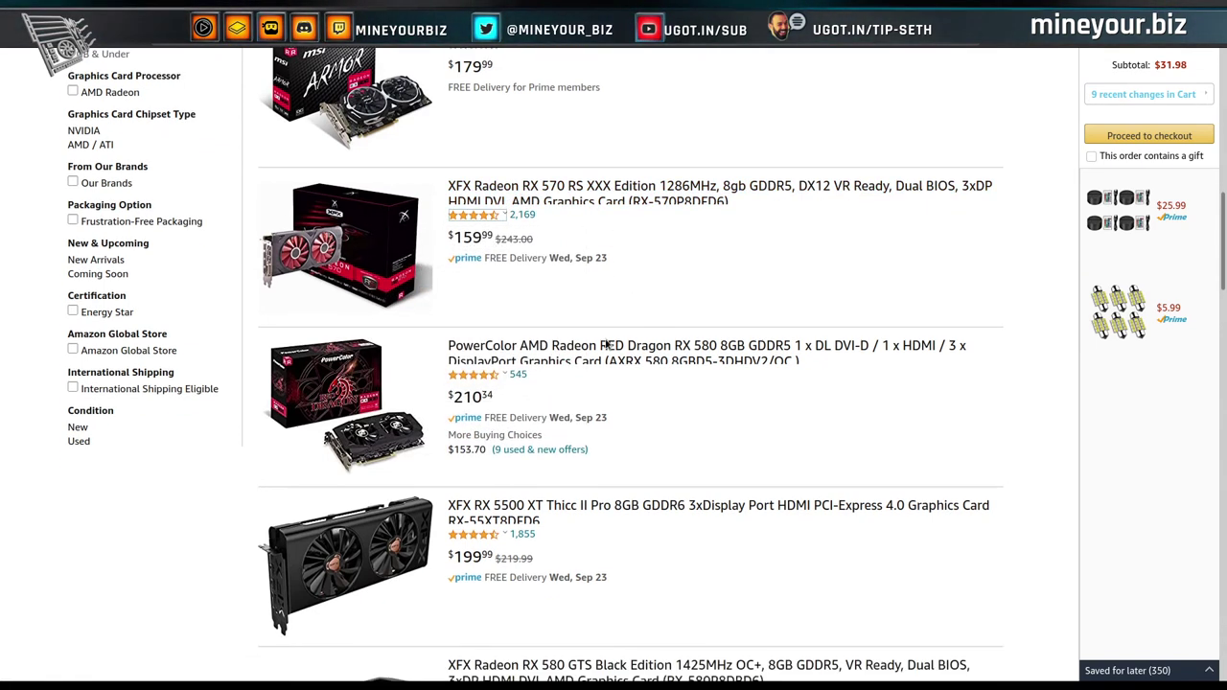
{"action": "scroll", "coordinate": [606, 345], "scroll_direction": "down", "scroll_amount": 10}
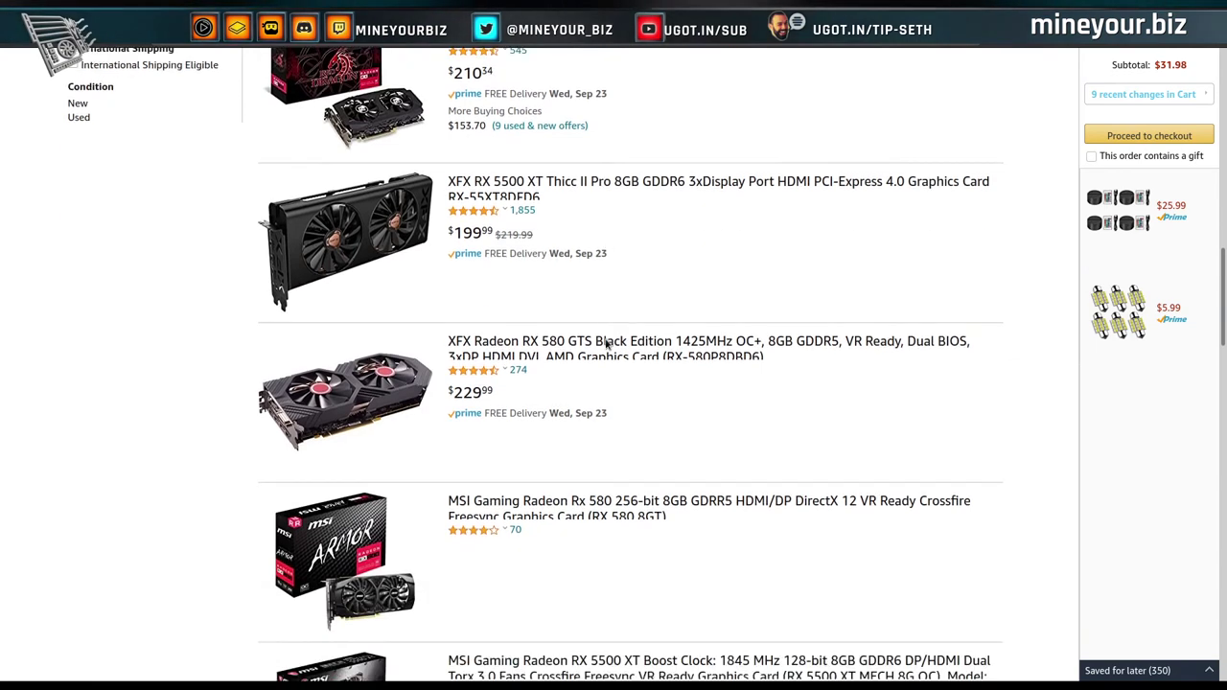
{"action": "scroll", "coordinate": [606, 344], "scroll_direction": "down", "scroll_amount": 12}
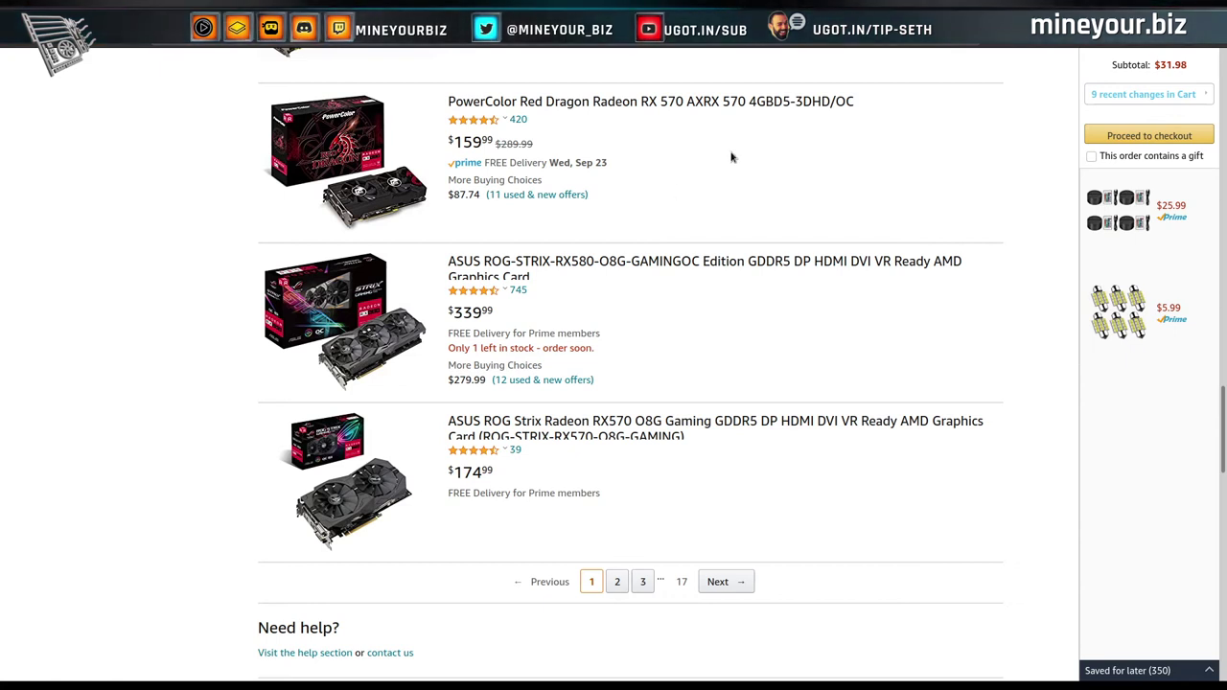
{"action": "scroll", "coordinate": [669, 213], "scroll_direction": "up", "scroll_amount": 10}
{"action": "scroll", "coordinate": [670, 213], "scroll_direction": "up", "scroll_amount": 10}
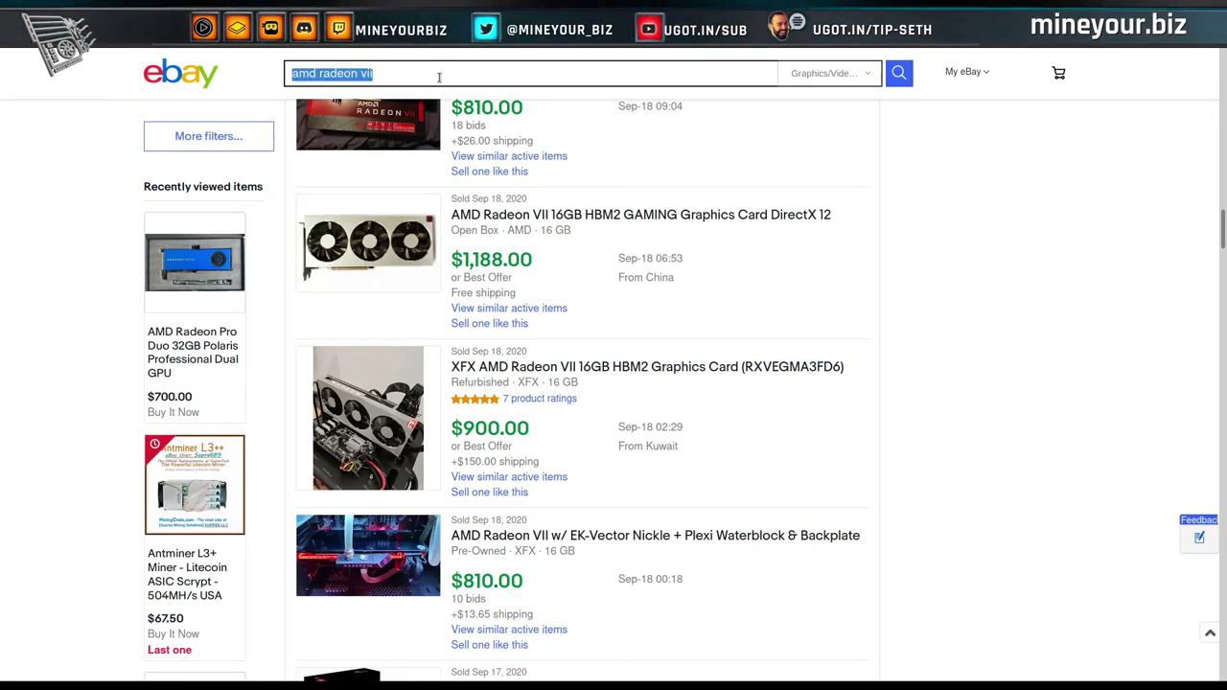
Change the eBay sold-listings search to 'amd rx 570 8gb'.
{"action": "left_click", "coordinate": [439, 77]}
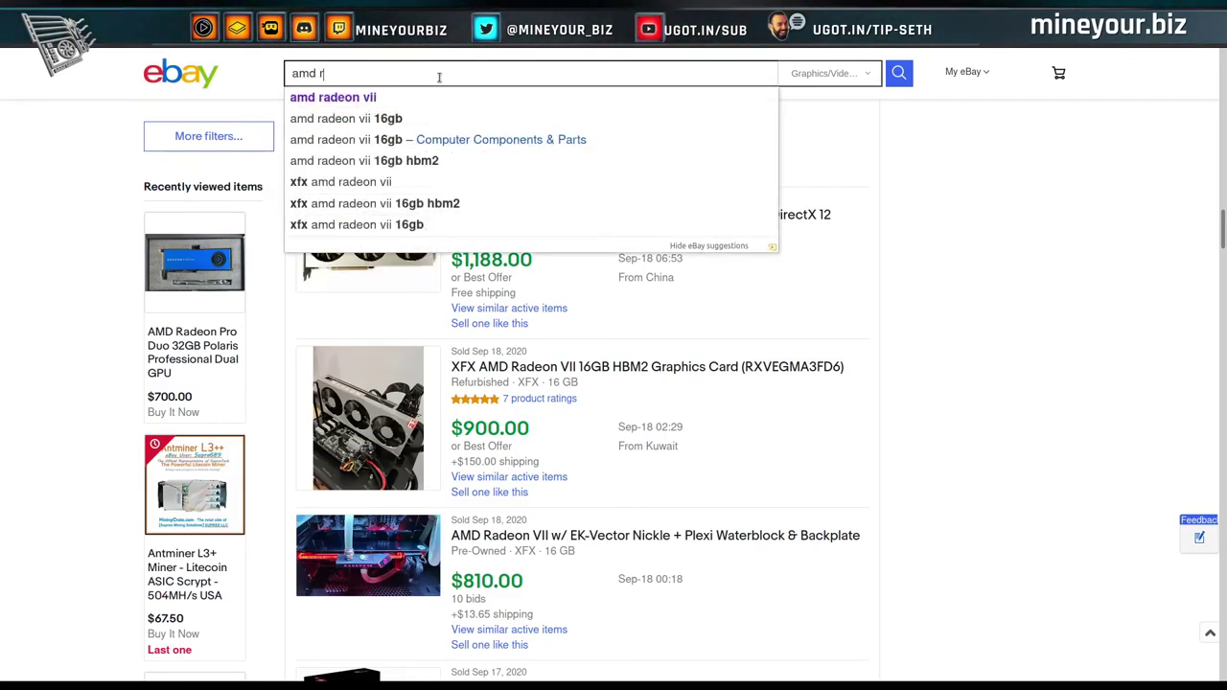
{"action": "type", "text": "x 570 "}
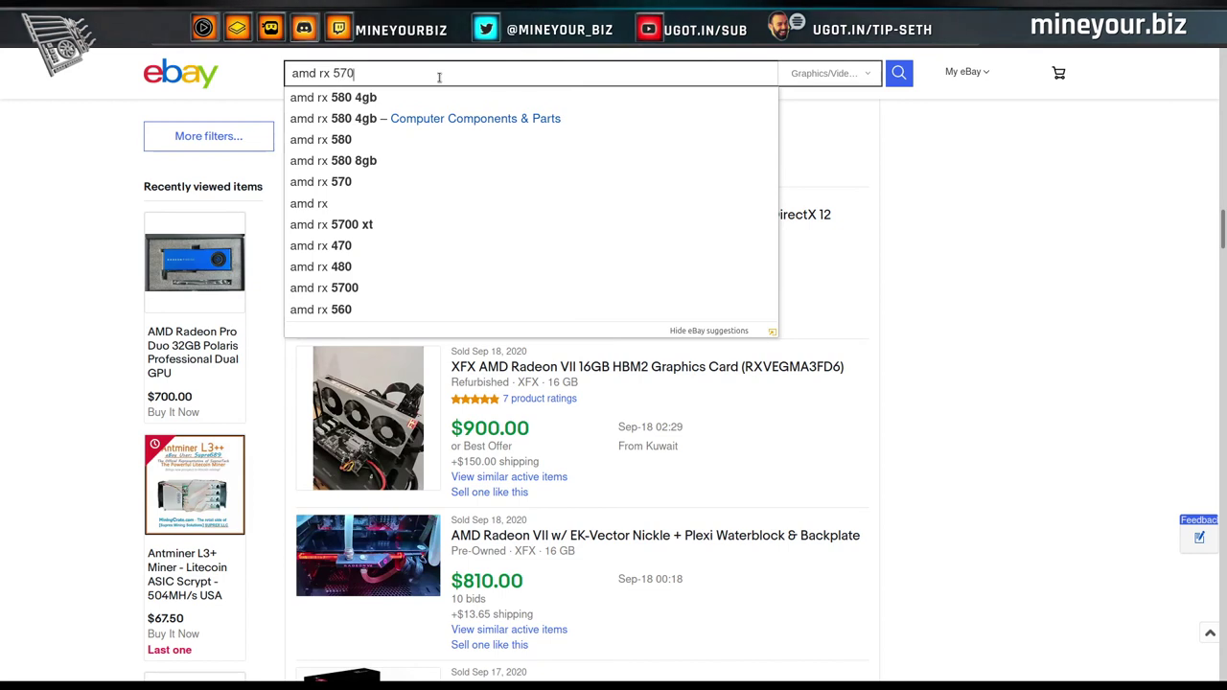
{"action": "type", "text": "8gb"}
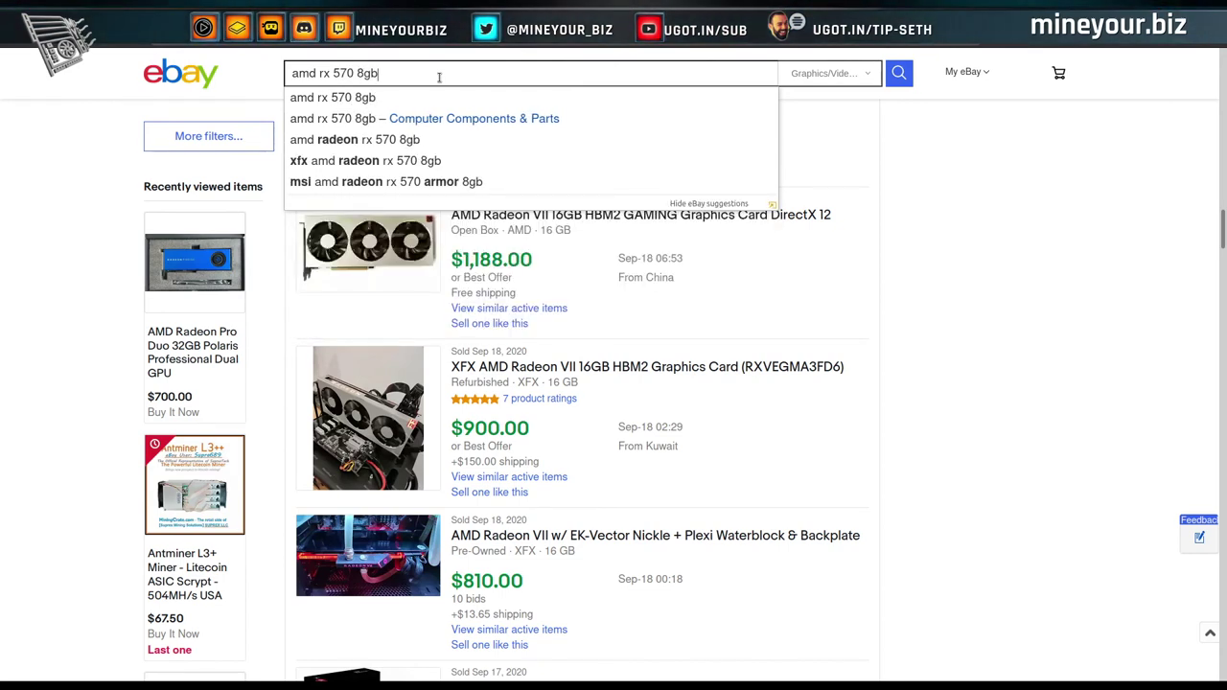
{"action": "key", "text": "Return"}
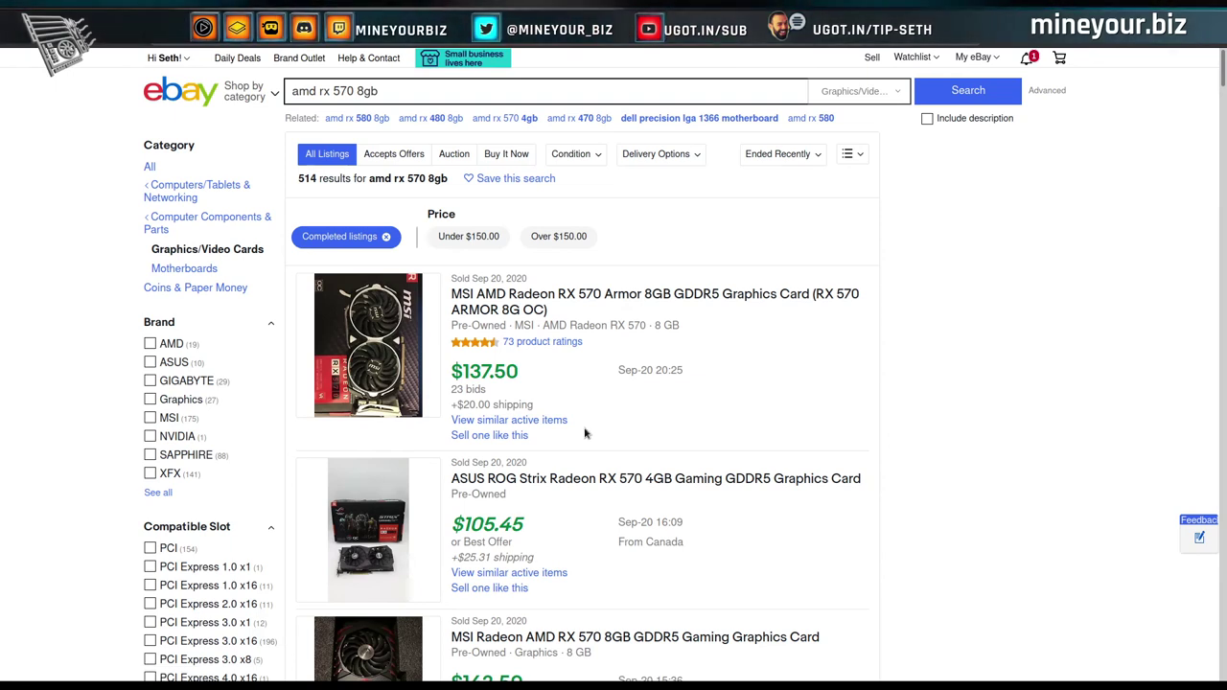
Review the sold RX 570 8GB prices, ranging from $122.50 to $209.50.
{"action": "scroll", "coordinate": [576, 432], "scroll_direction": "down", "scroll_amount": 1}
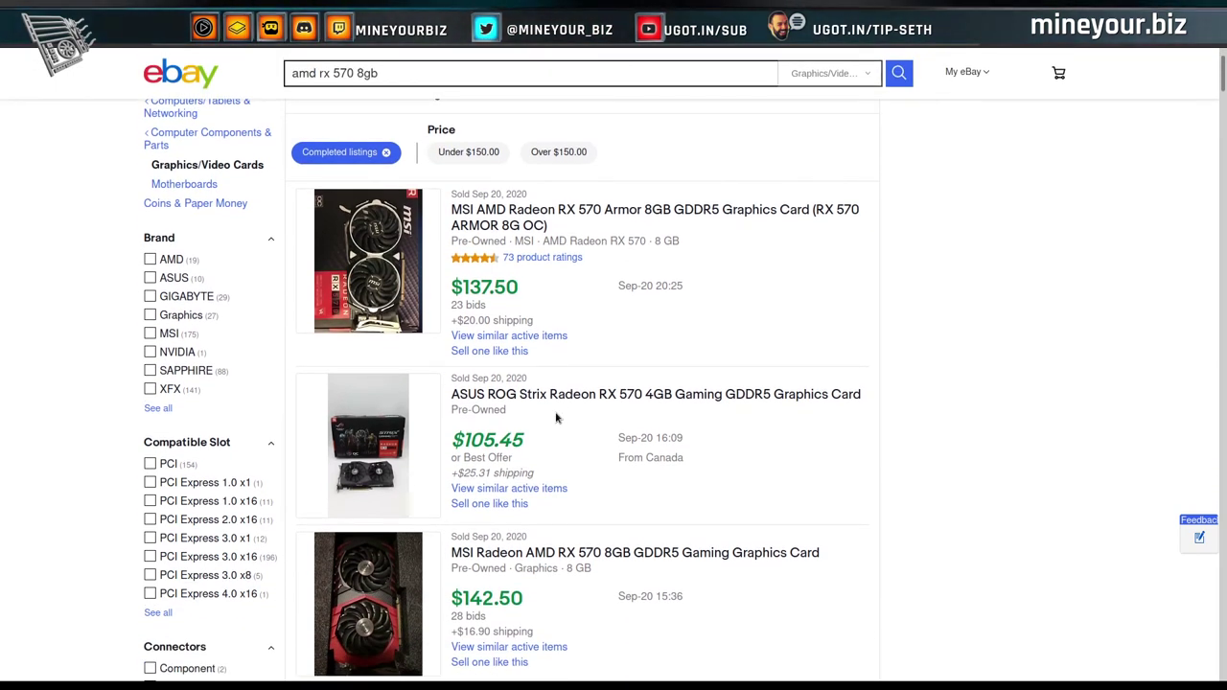
{"action": "scroll", "coordinate": [561, 471], "scroll_direction": "down", "scroll_amount": 1}
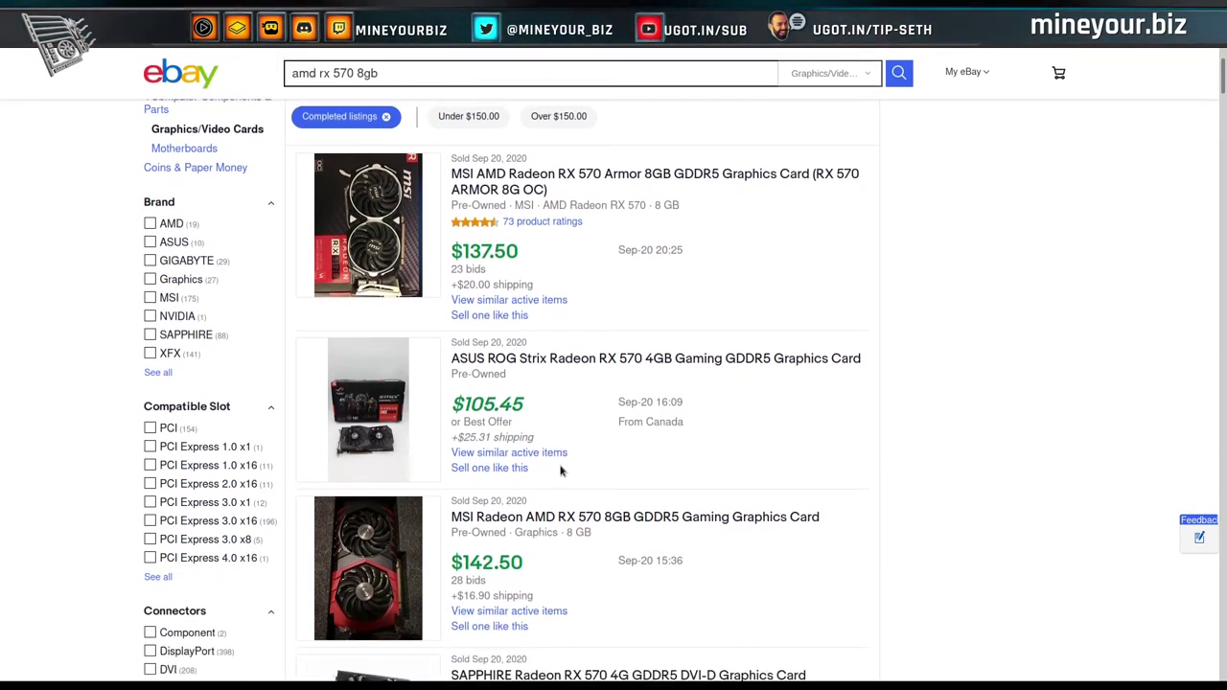
{"action": "scroll", "coordinate": [603, 433], "scroll_direction": "down", "scroll_amount": 2}
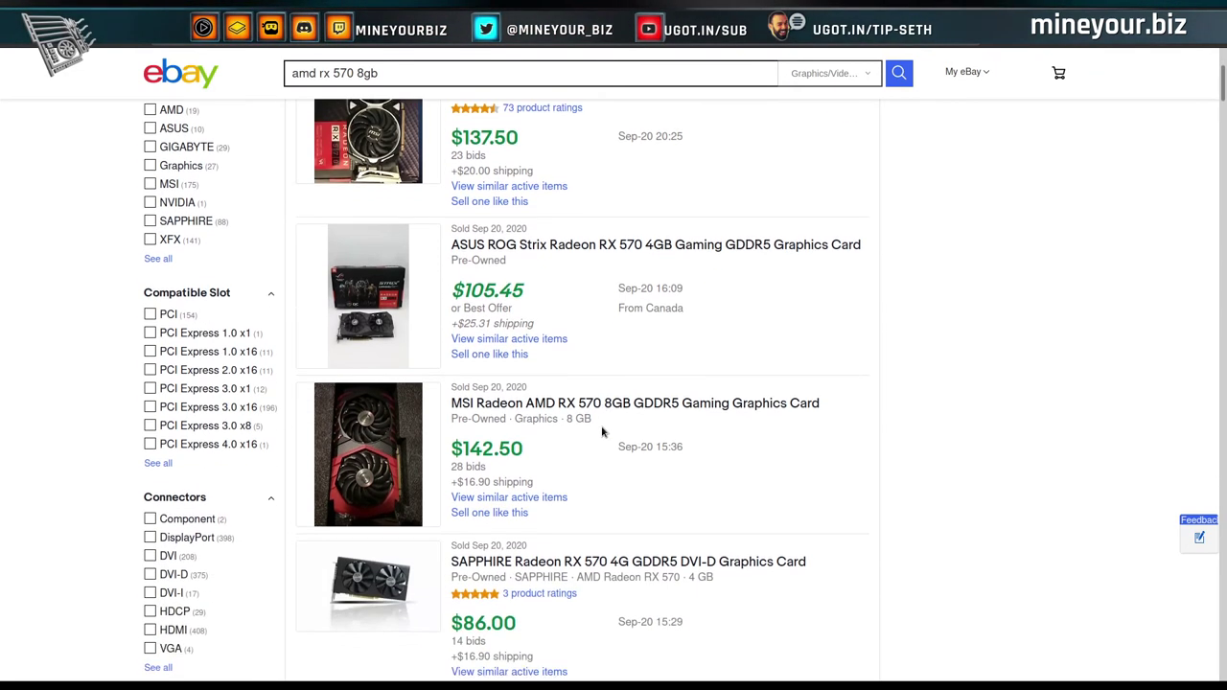
{"action": "scroll", "coordinate": [582, 425], "scroll_direction": "down", "scroll_amount": 2}
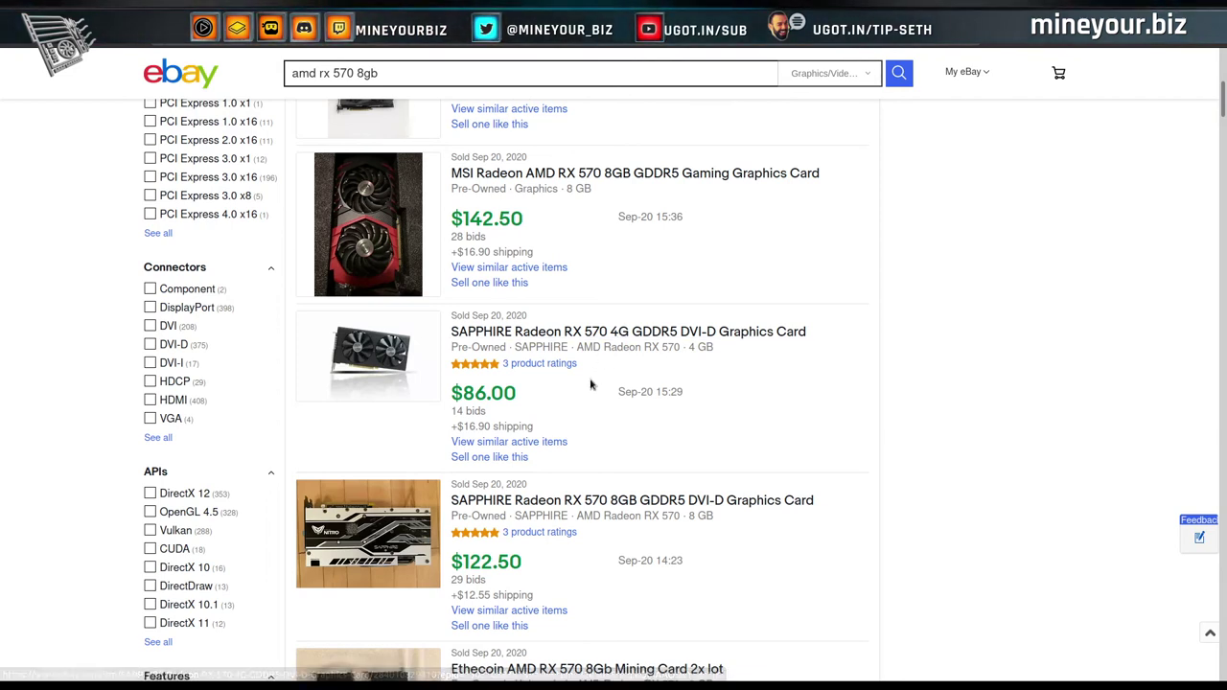
{"action": "scroll", "coordinate": [590, 384], "scroll_direction": "down", "scroll_amount": 2}
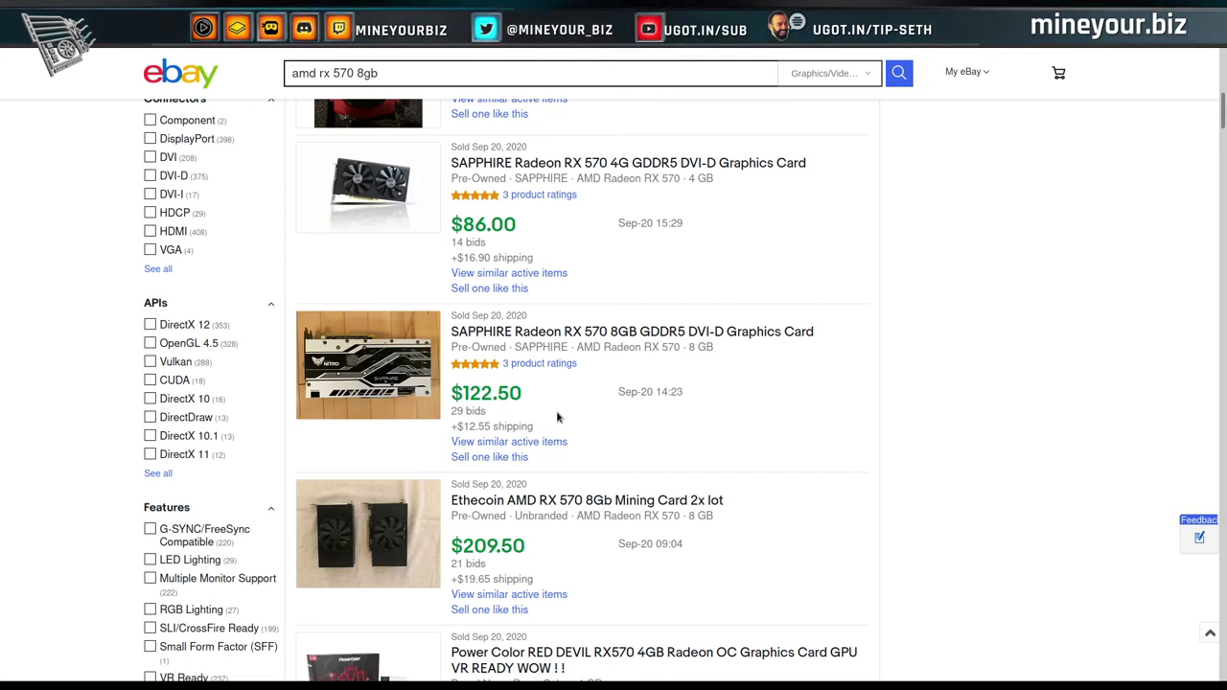
{"action": "scroll", "coordinate": [558, 417], "scroll_direction": "down", "scroll_amount": 4}
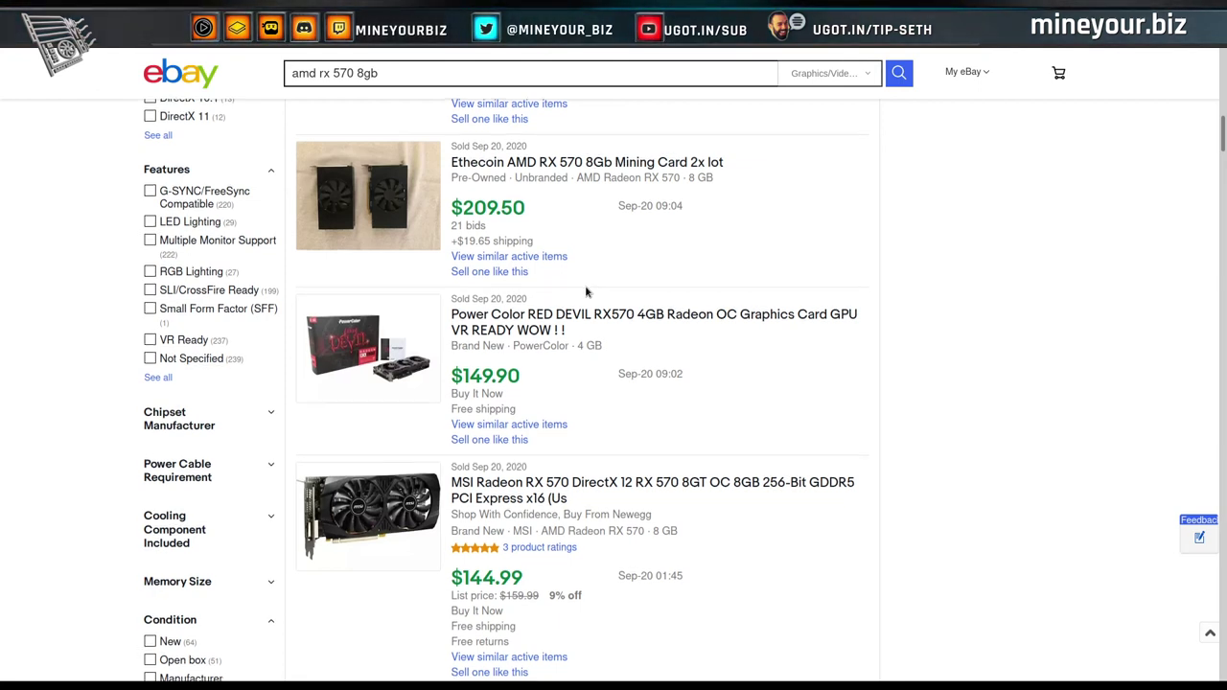
{"action": "scroll", "coordinate": [586, 290], "scroll_direction": "down", "scroll_amount": 1}
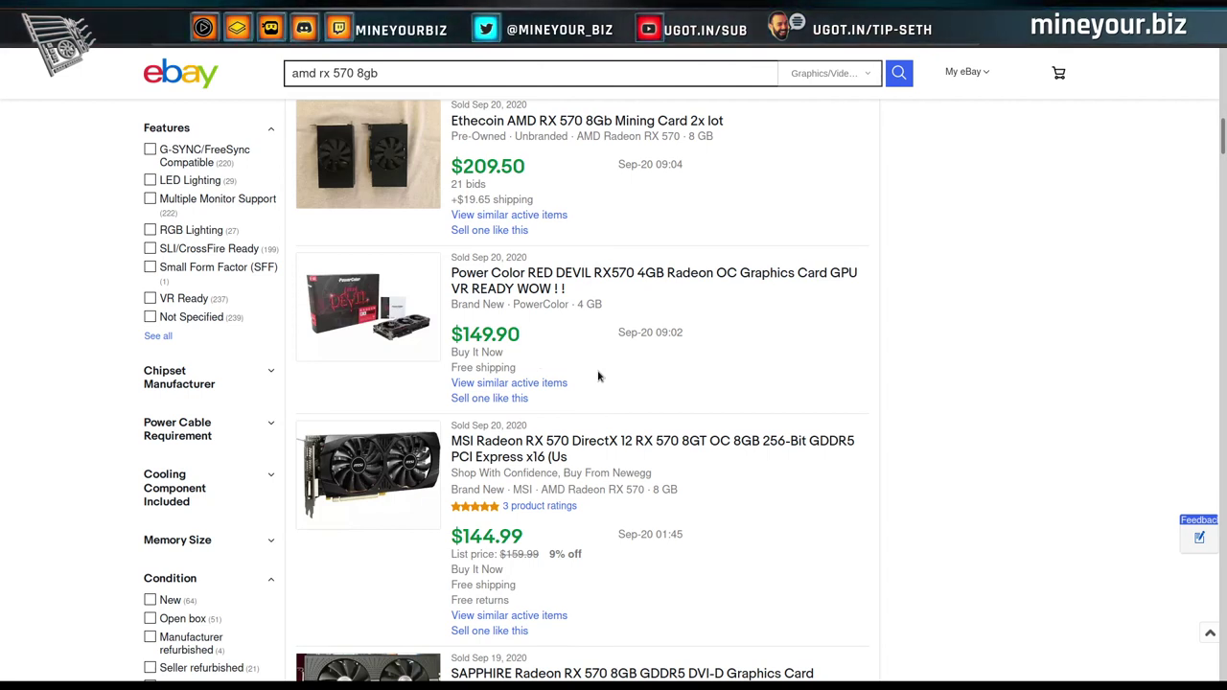
{"action": "scroll", "coordinate": [599, 376], "scroll_direction": "down", "scroll_amount": 3}
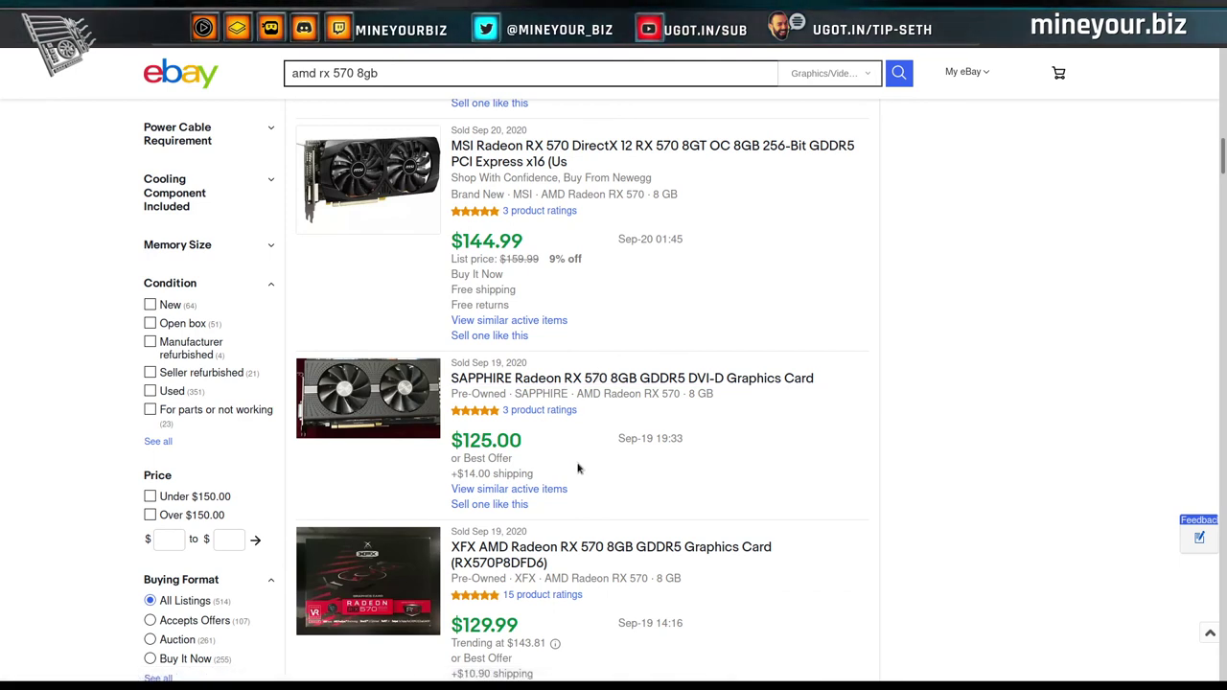
{"action": "scroll", "coordinate": [582, 434], "scroll_direction": "up", "scroll_amount": 3}
{"action": "scroll", "coordinate": [704, 341], "scroll_direction": "up", "scroll_amount": 2}
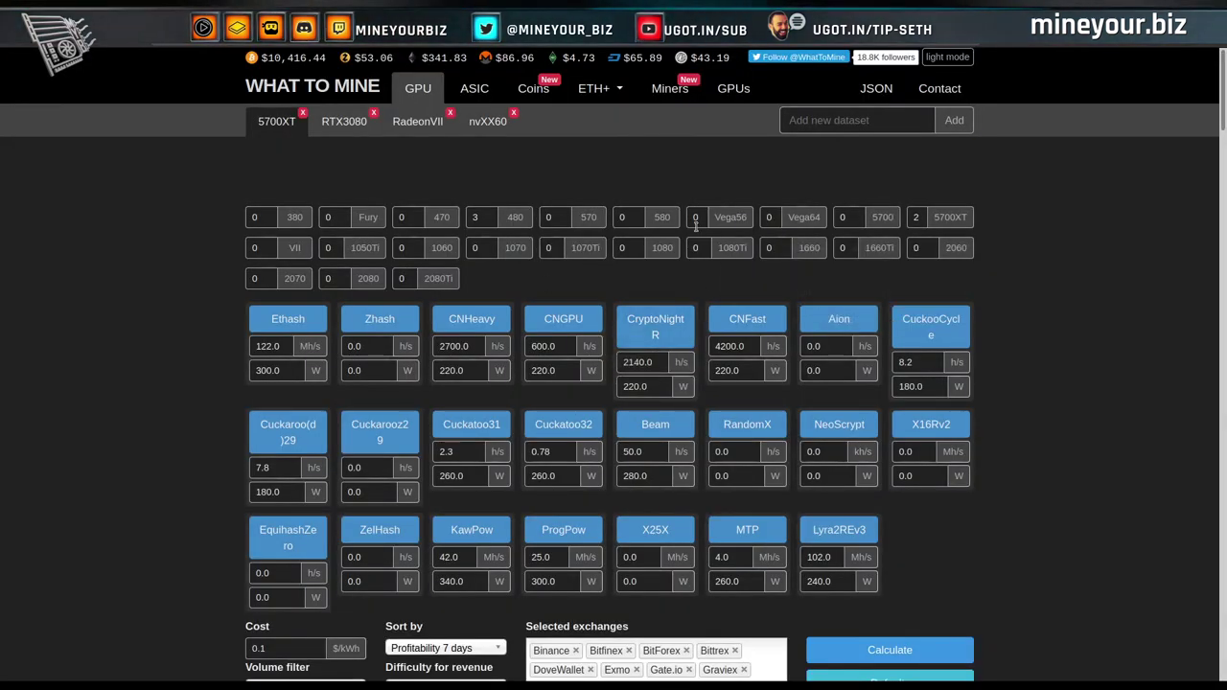
Set the WhatToMine RX 570 count to 7, recalculate, and review the profitability results.
{"action": "double_click", "coordinate": [561, 216]}
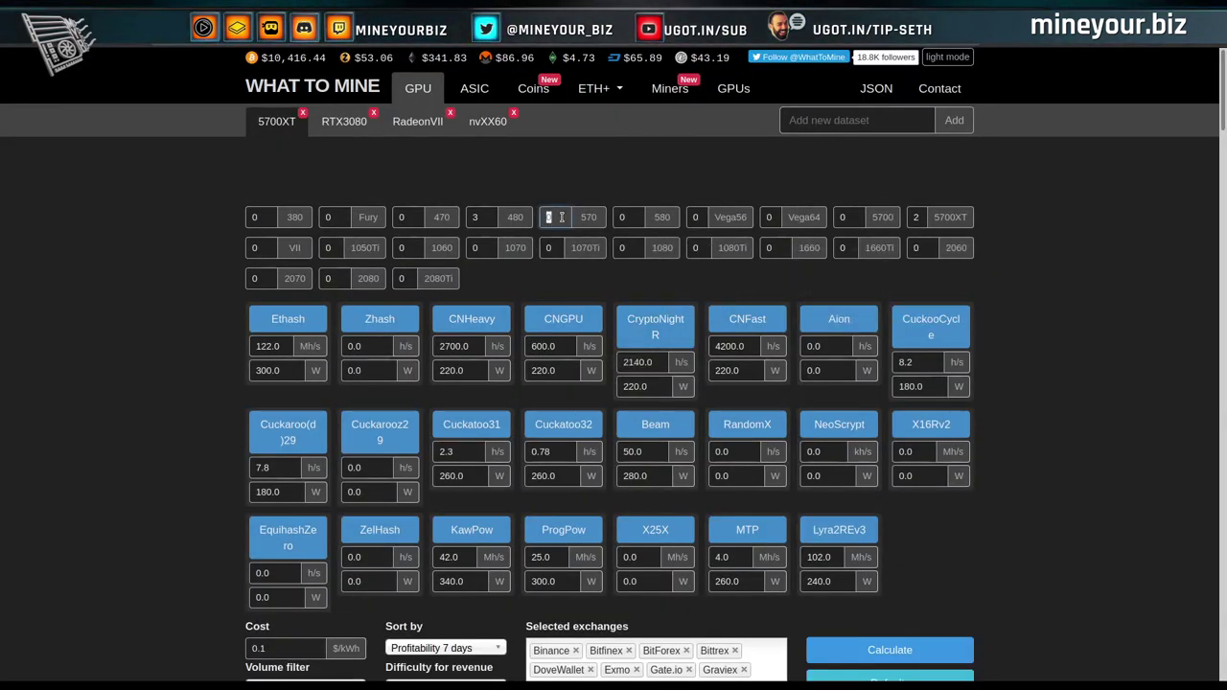
{"action": "type", "text": "7"}
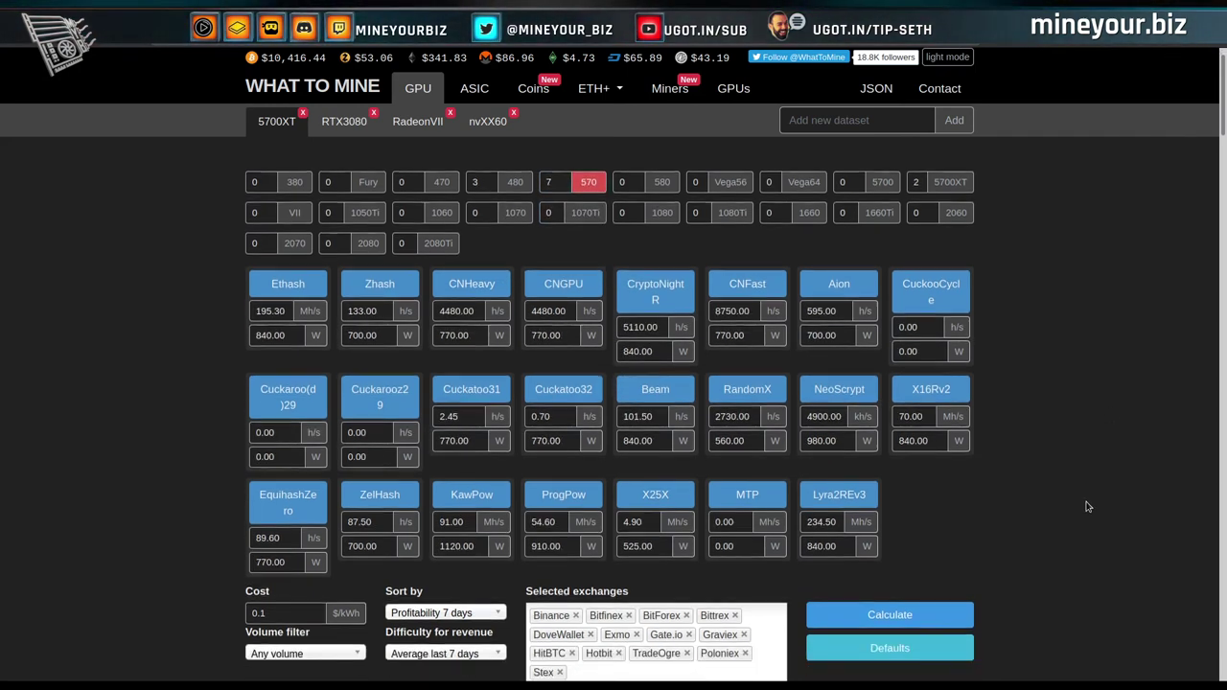
{"action": "scroll", "coordinate": [1088, 506], "scroll_direction": "down", "scroll_amount": 1}
{"action": "left_click", "coordinate": [901, 568]}
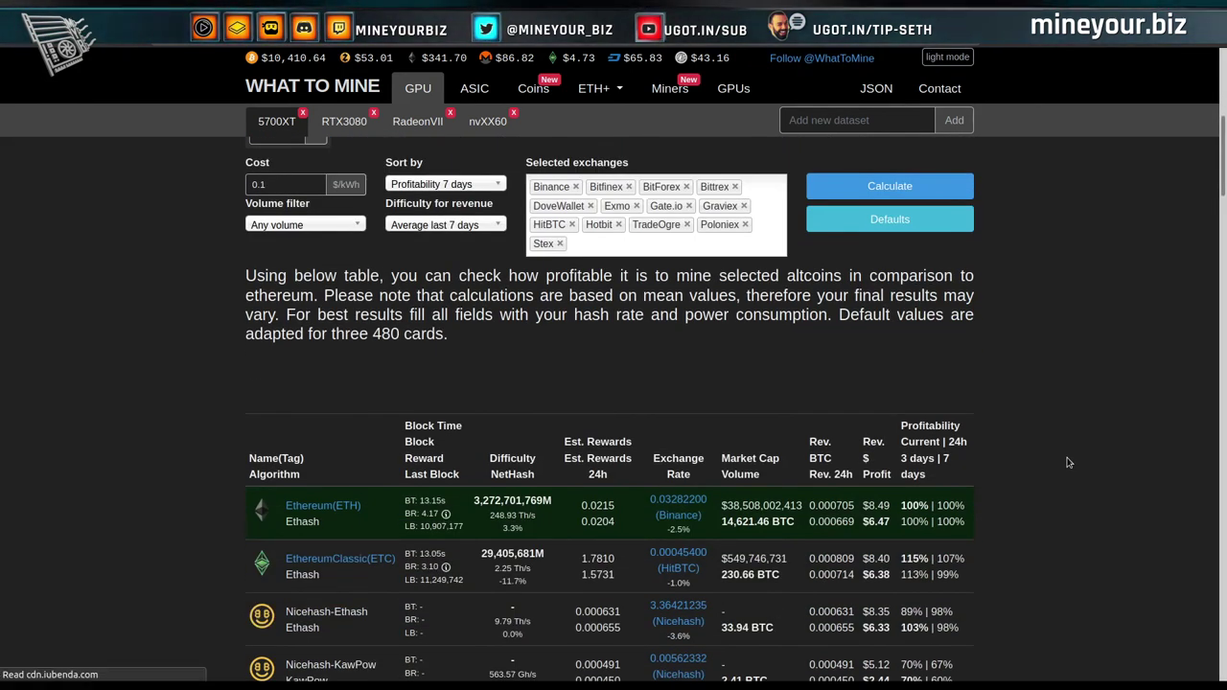
{"action": "scroll", "coordinate": [1070, 463], "scroll_direction": "down", "scroll_amount": 1}
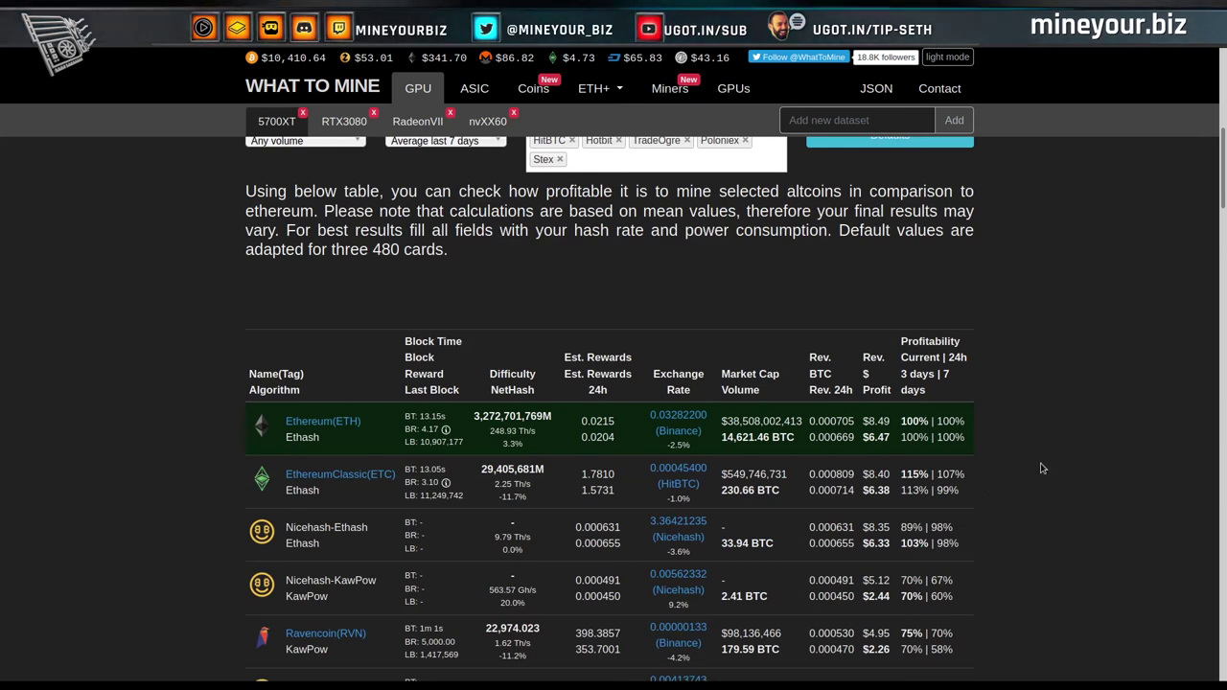
{"action": "scroll", "coordinate": [1043, 468], "scroll_direction": "down", "scroll_amount": 1}
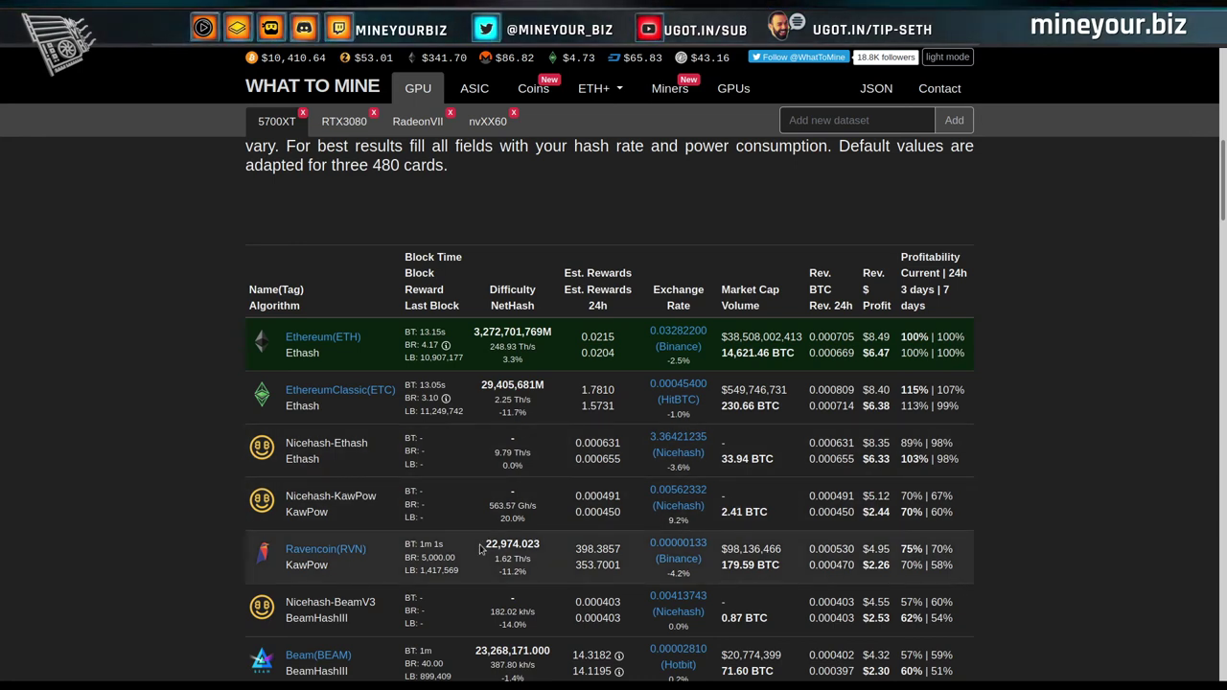
{"action": "scroll", "coordinate": [481, 548], "scroll_direction": "down", "scroll_amount": 4}
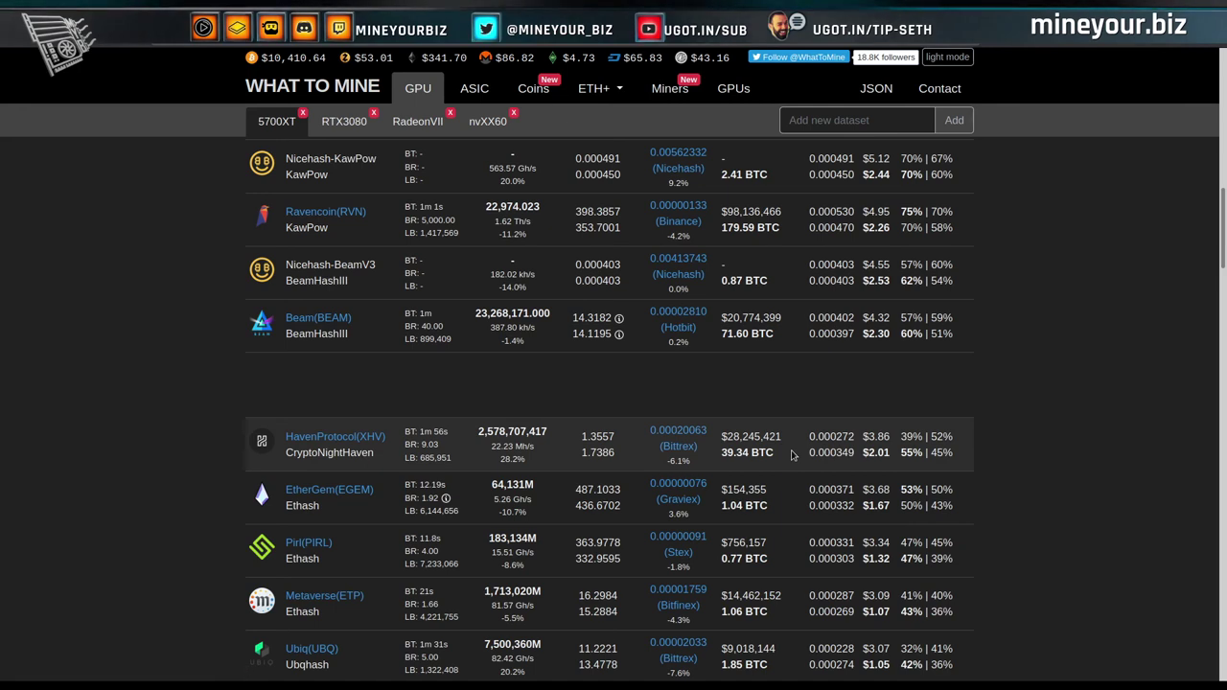
{"action": "scroll", "coordinate": [947, 376], "scroll_direction": "up", "scroll_amount": 7}
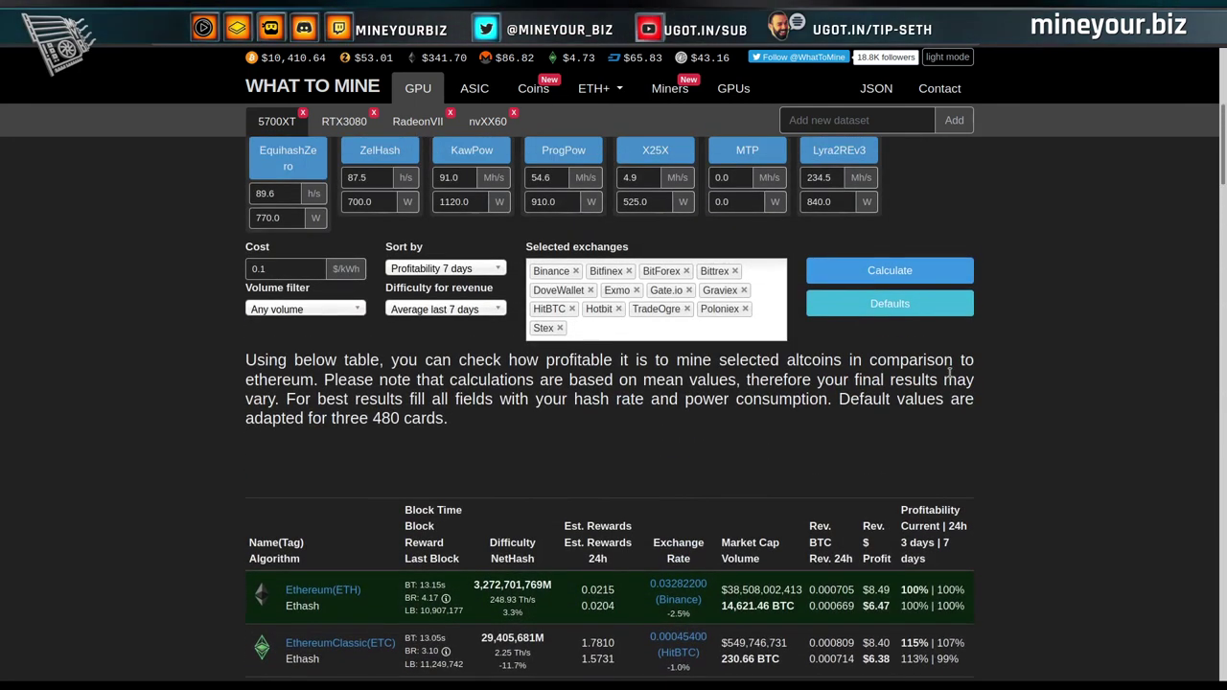
{"action": "scroll", "coordinate": [950, 374], "scroll_direction": "up", "scroll_amount": 5}
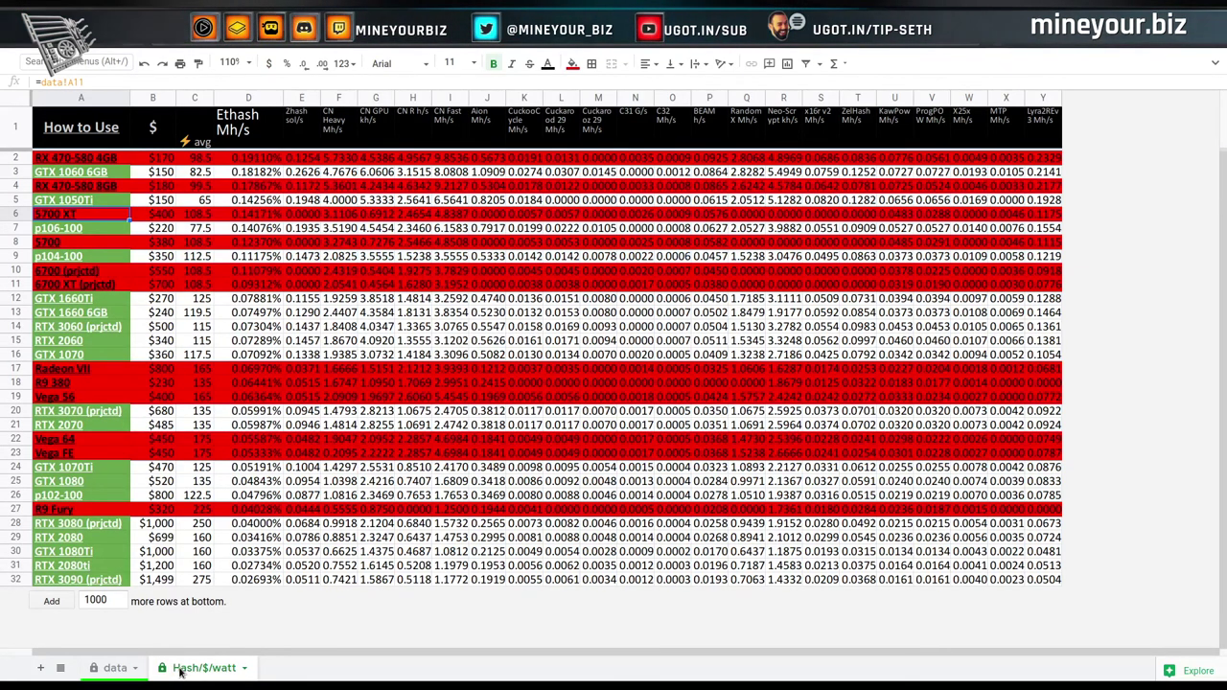
Switch to the 'data' sheet listing card prices and hashrates.
{"action": "left_click", "coordinate": [115, 669]}
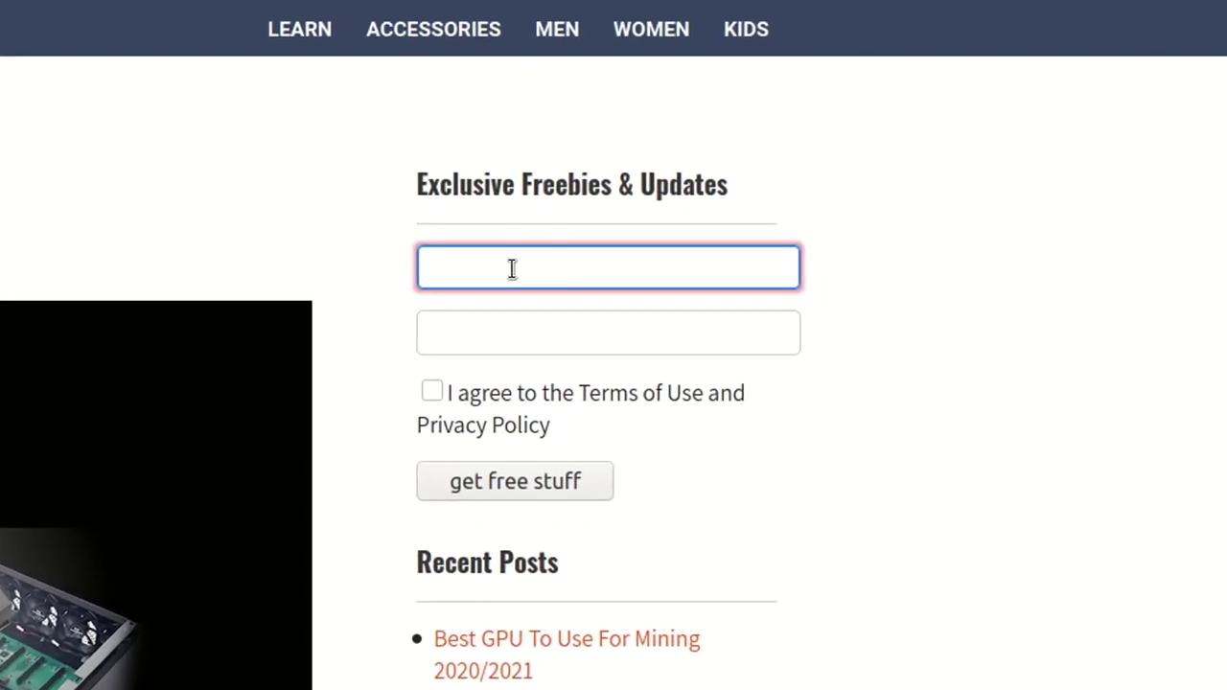
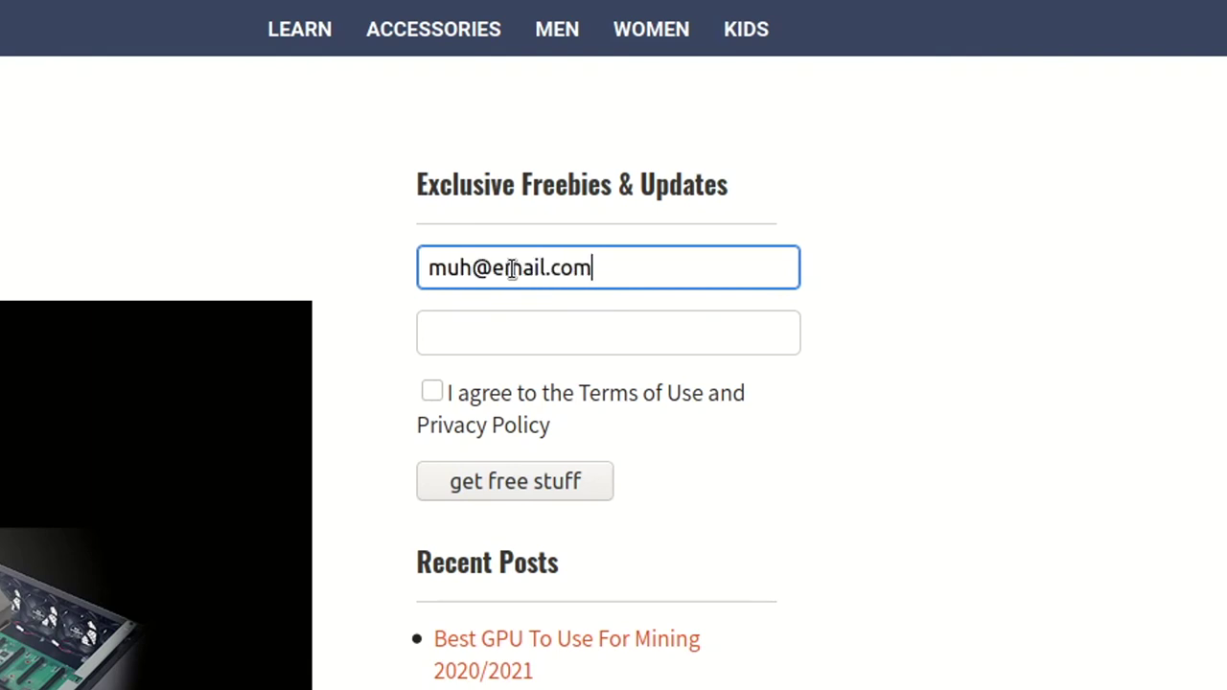
Fill in an e-mail and name, accept the terms, and submit the freebies signup.
{"action": "left_click", "coordinate": [532, 341]}
{"action": "type", "text": "Smi"}
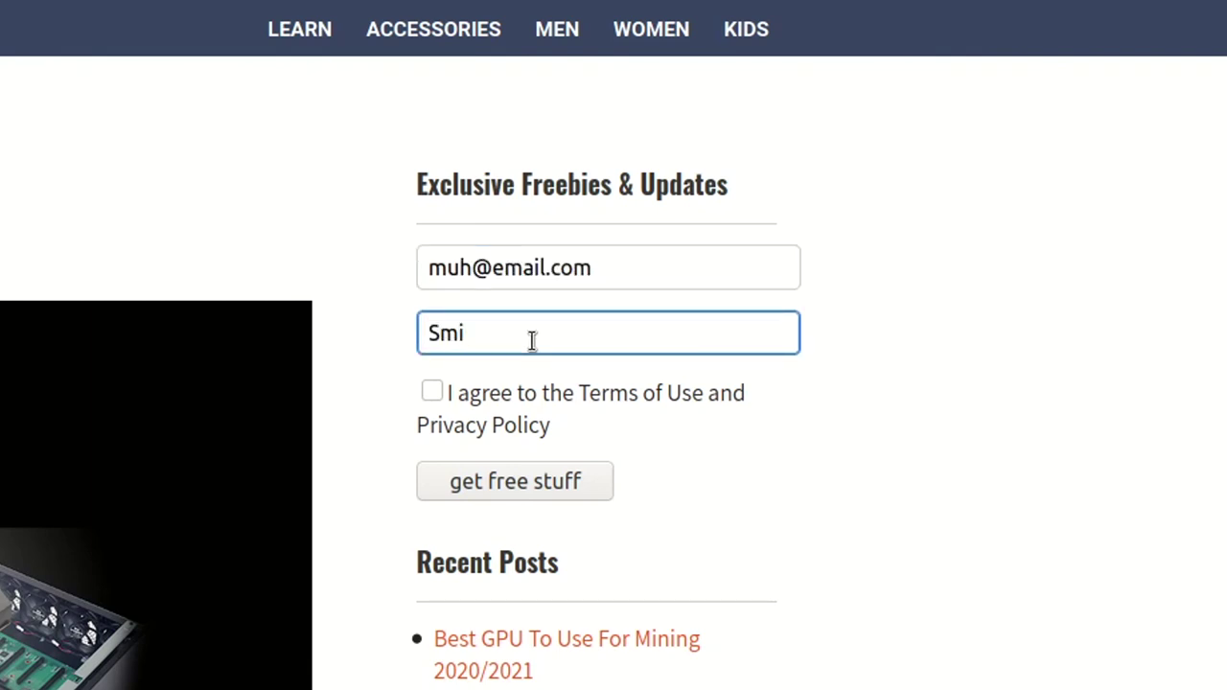
{"action": "type", "text": "ley Face"}
{"action": "left_click", "coordinate": [432, 394]}
{"action": "left_click", "coordinate": [497, 478]}
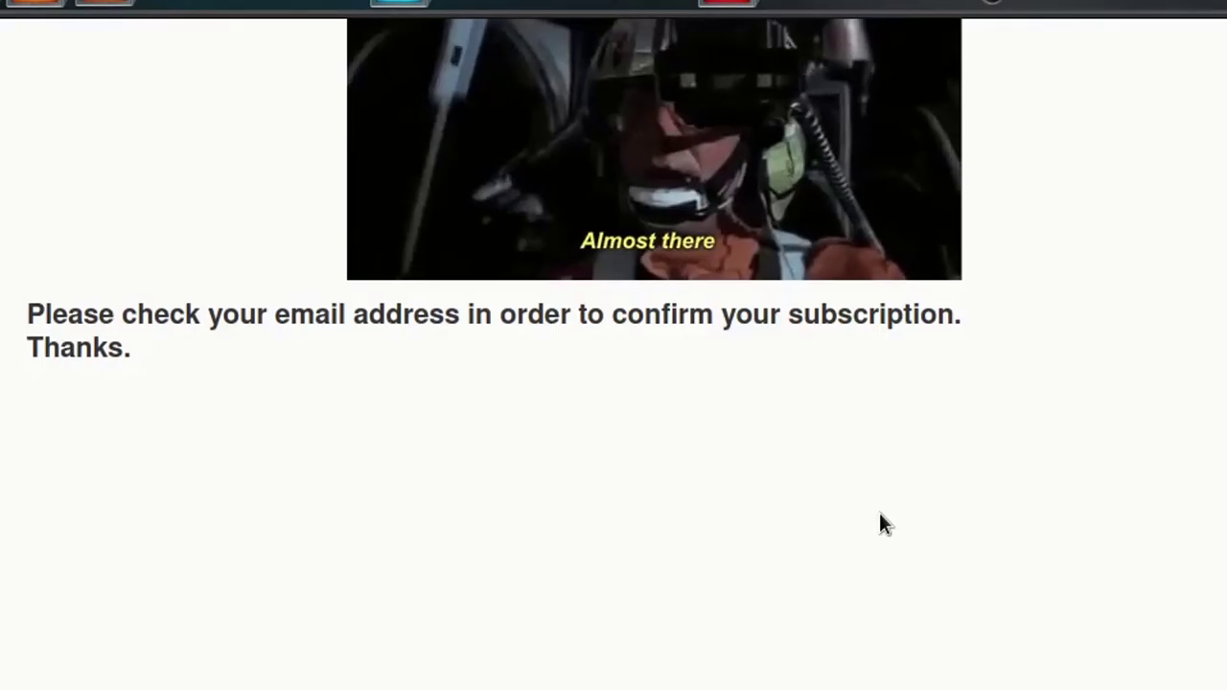
Open mineyourbiz's 'Subscribe confirm email' message in Gmail.
{"action": "triple_click", "coordinate": [711, 304]}
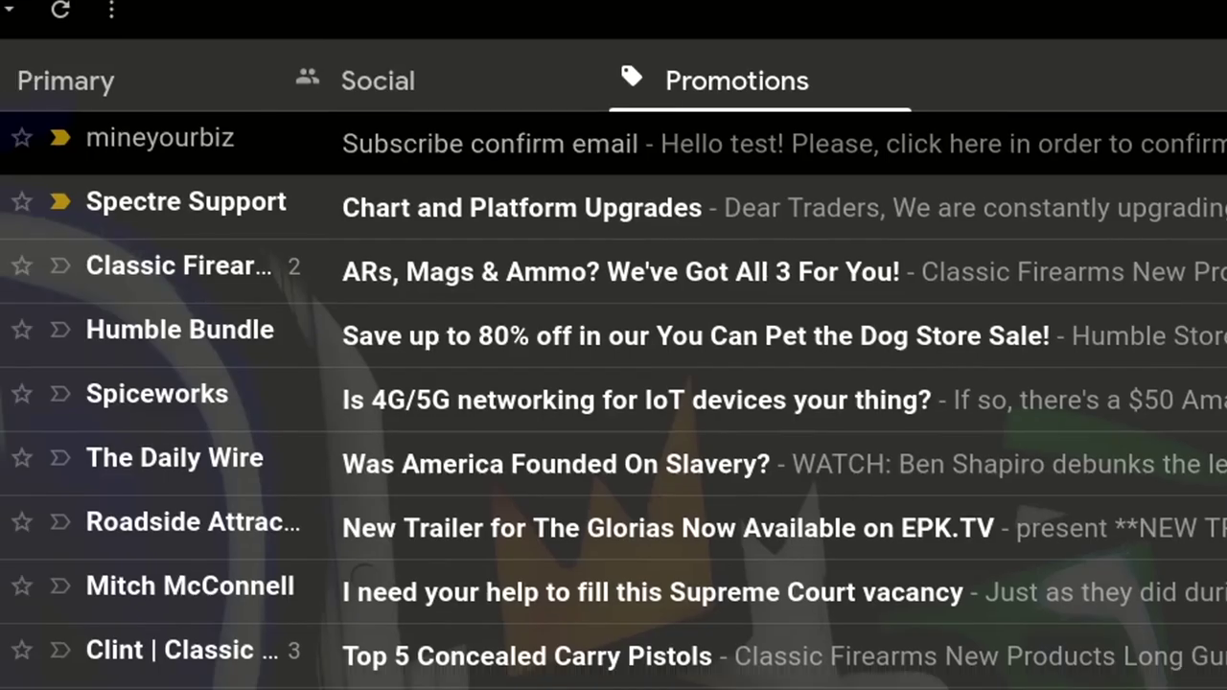
{"action": "left_click", "coordinate": [419, 148]}
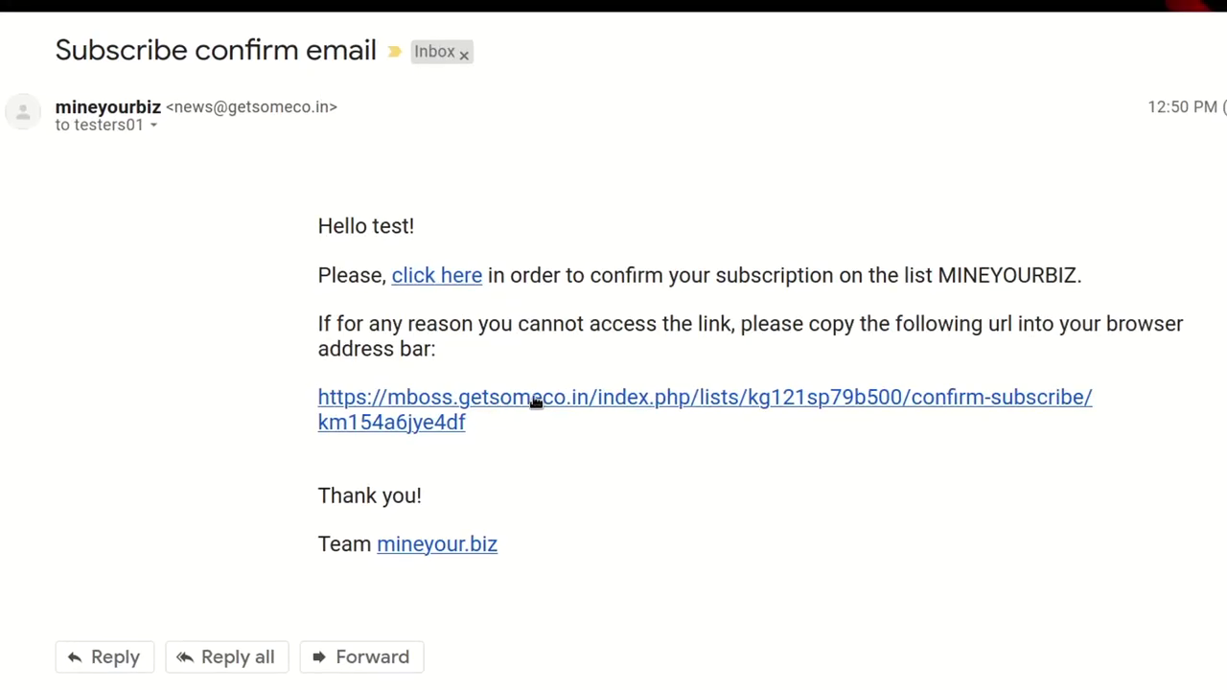